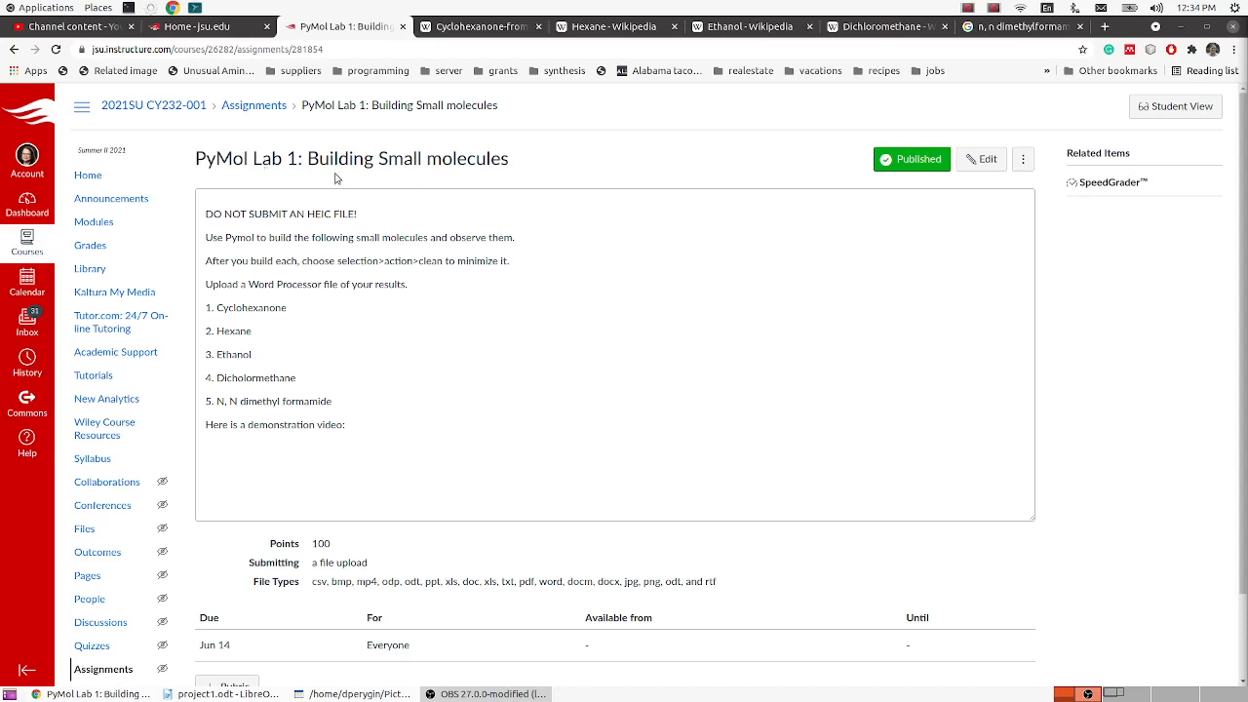
- Review the PyMol Lab 1 assignment title and the project1.odt report's instructions and molecule headings from Cyclohexanone to N, N dimethyl formamide
left_click_drag(310, 159, 515, 166)
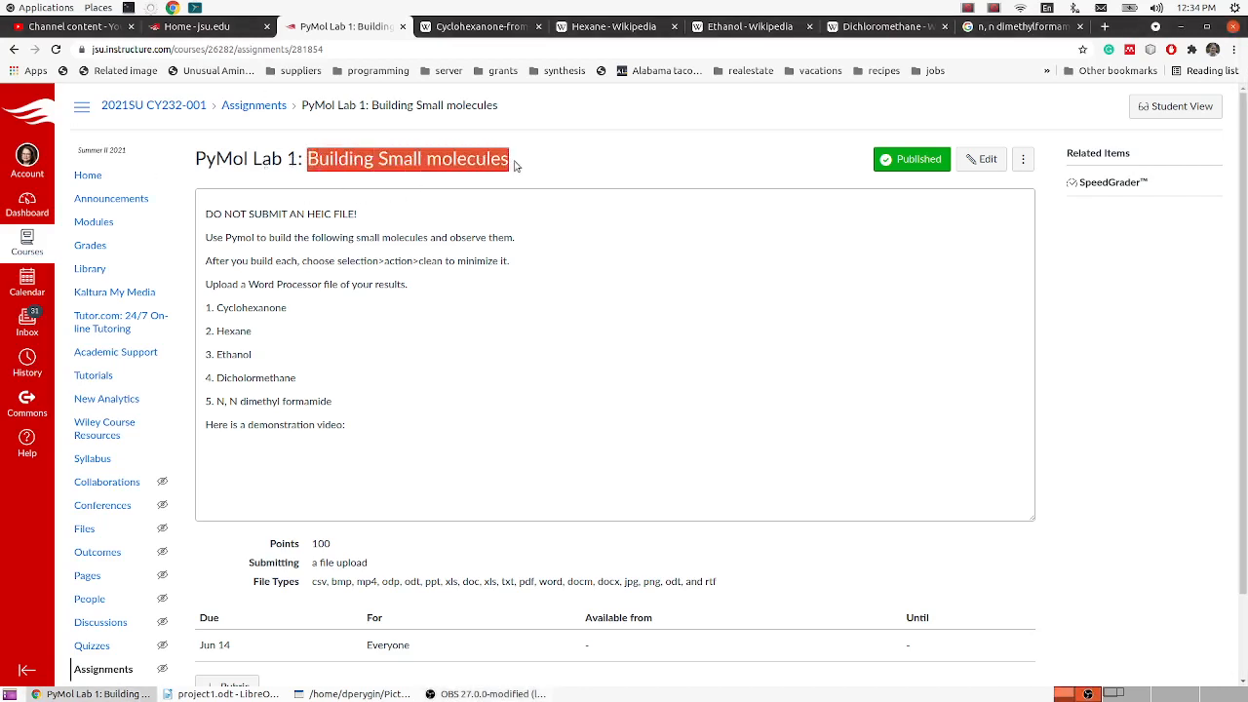
left_click(532, 166)
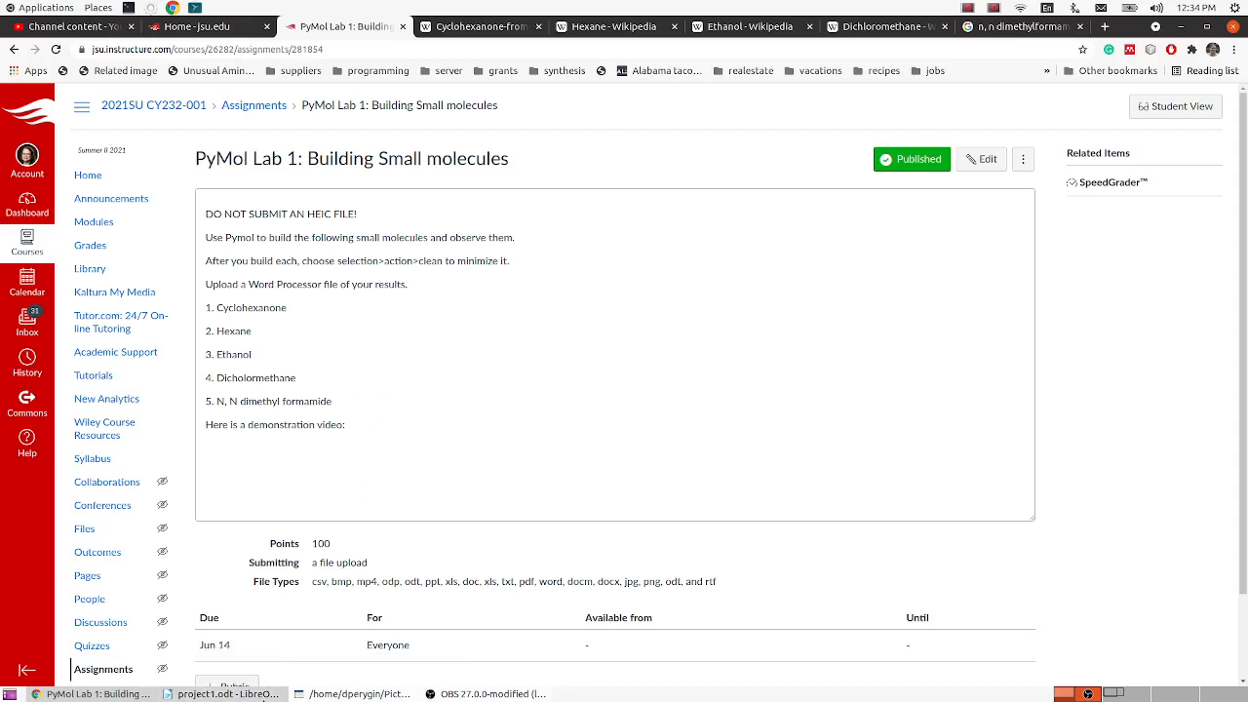
left_click(222, 693)
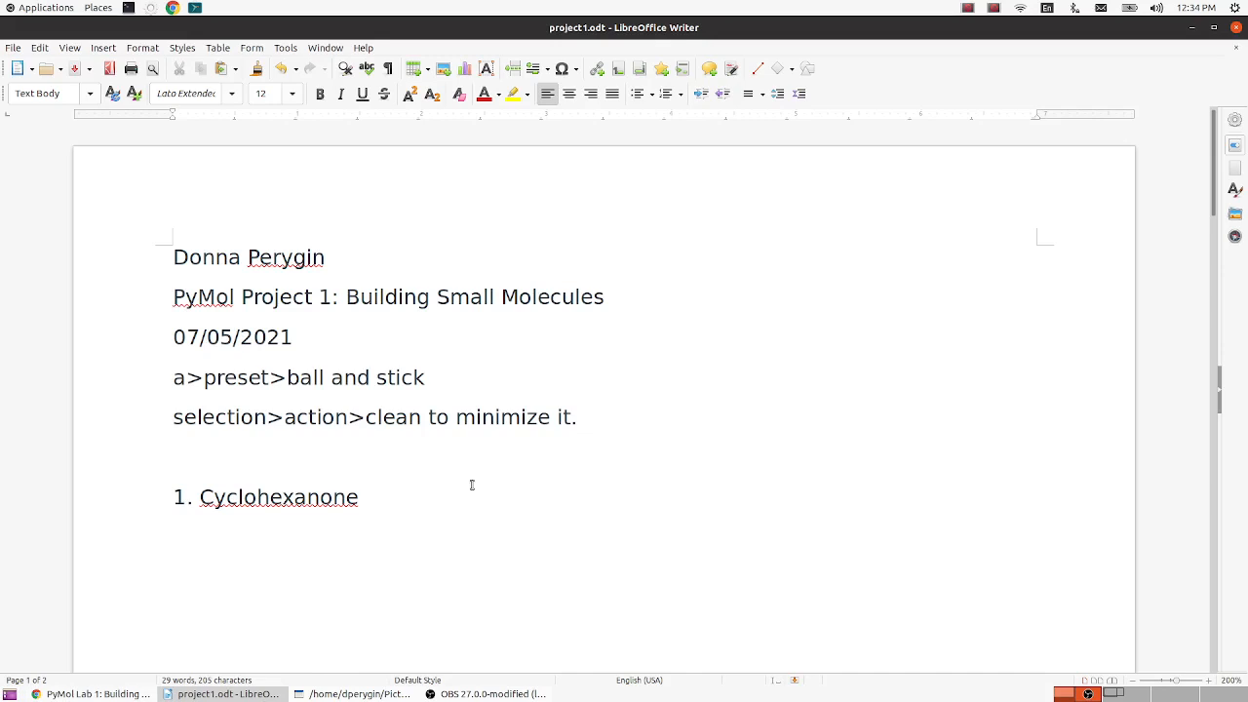
scroll(818, 454, "down", 5)
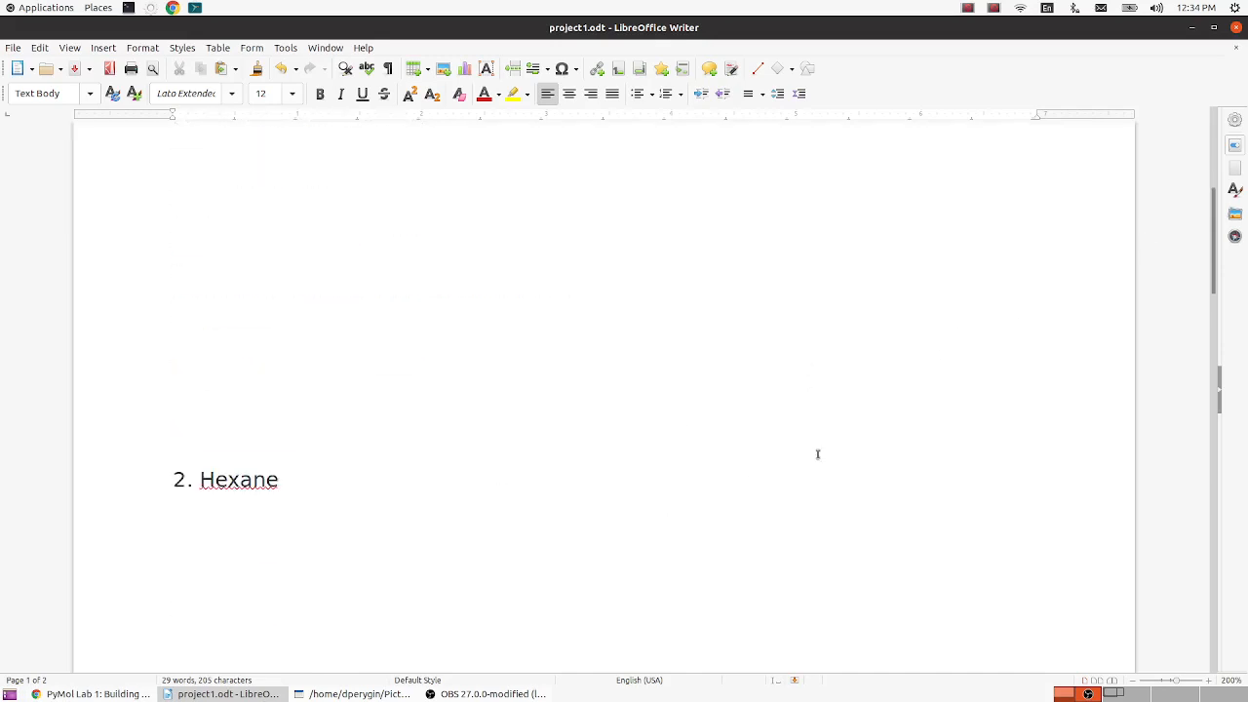
scroll(818, 455, "up", 5)
scroll(615, 419, "down", 8)
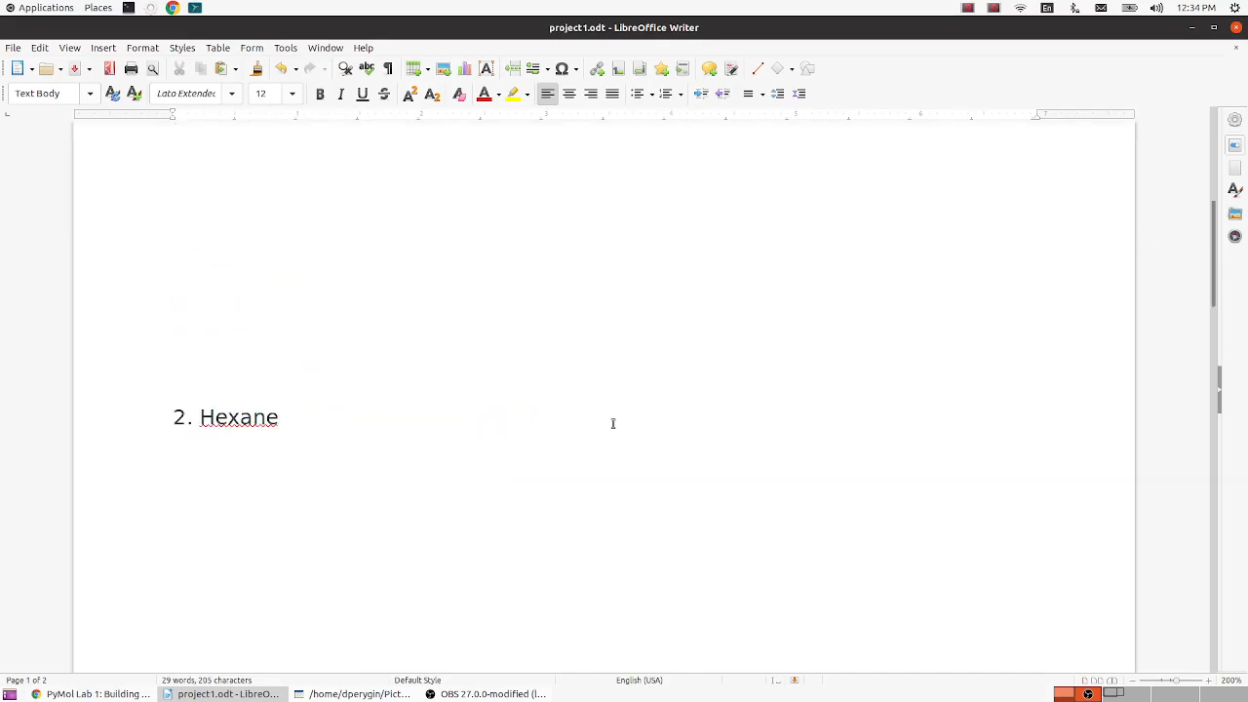
scroll(613, 423, "up", 6)
scroll(613, 423, "up", 3)
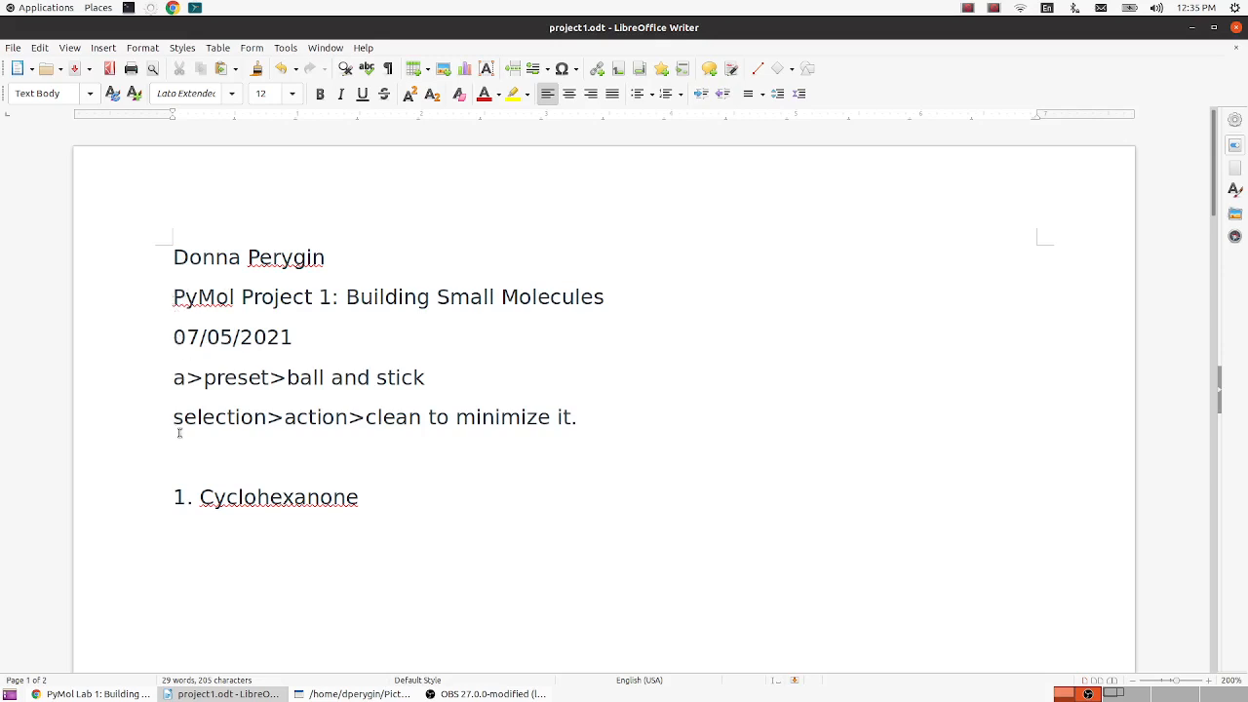
scroll(195, 483, "down", 10)
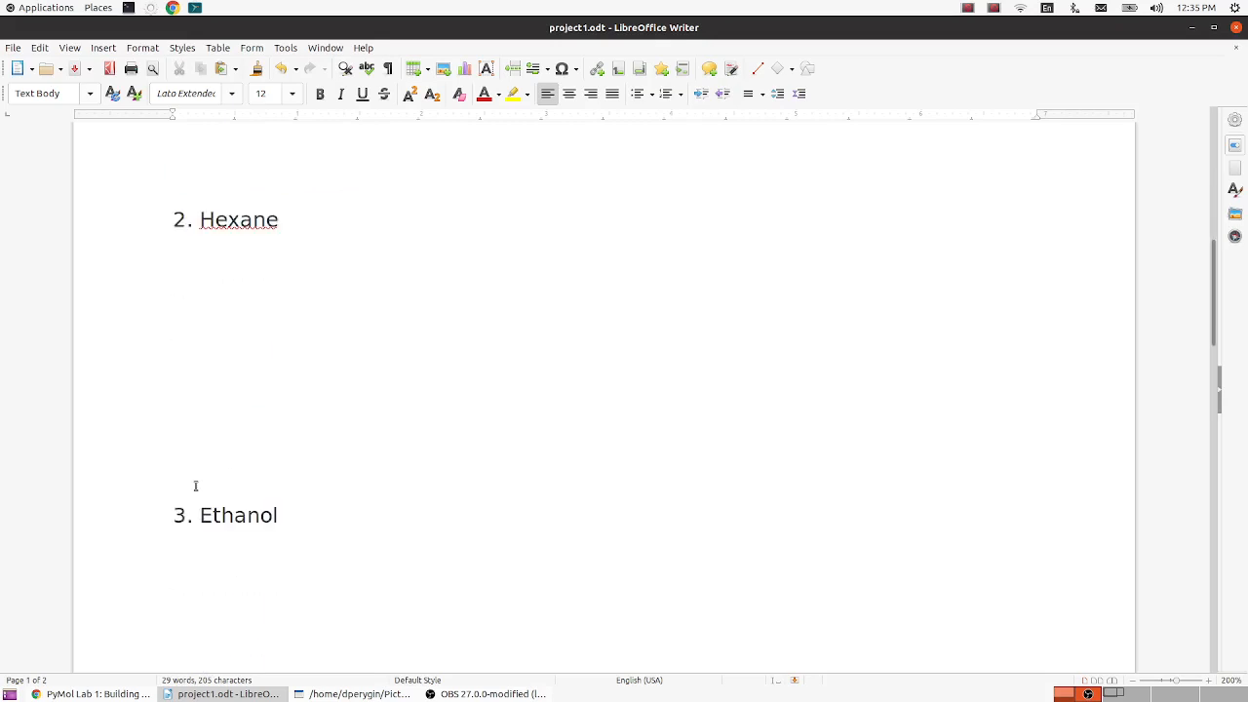
scroll(195, 485, "down", 10)
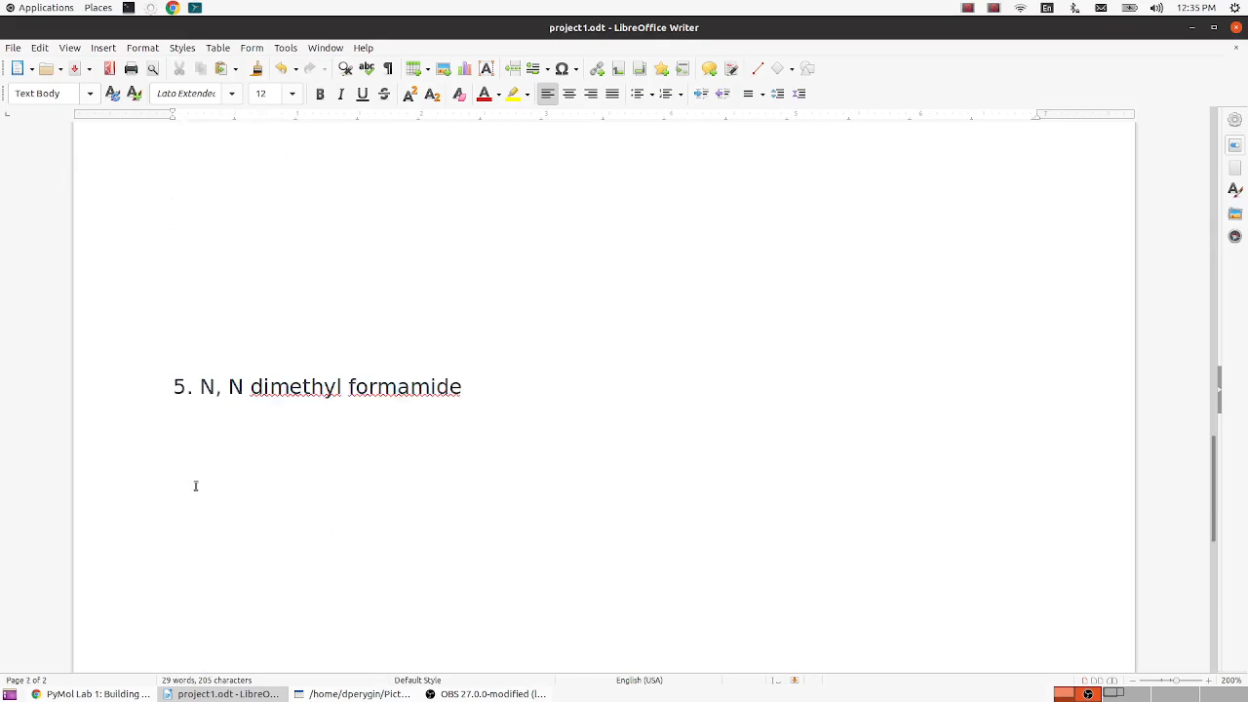
scroll(195, 486, "up", 20)
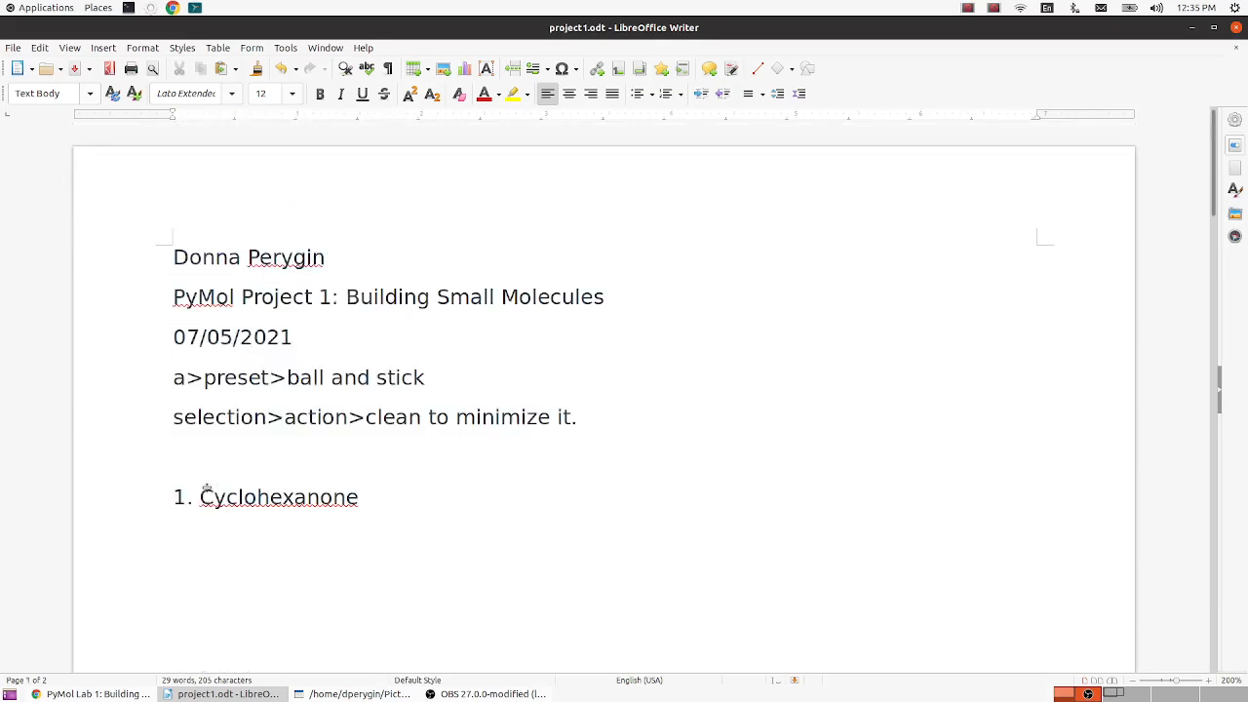
left_click_drag(174, 377, 590, 409)
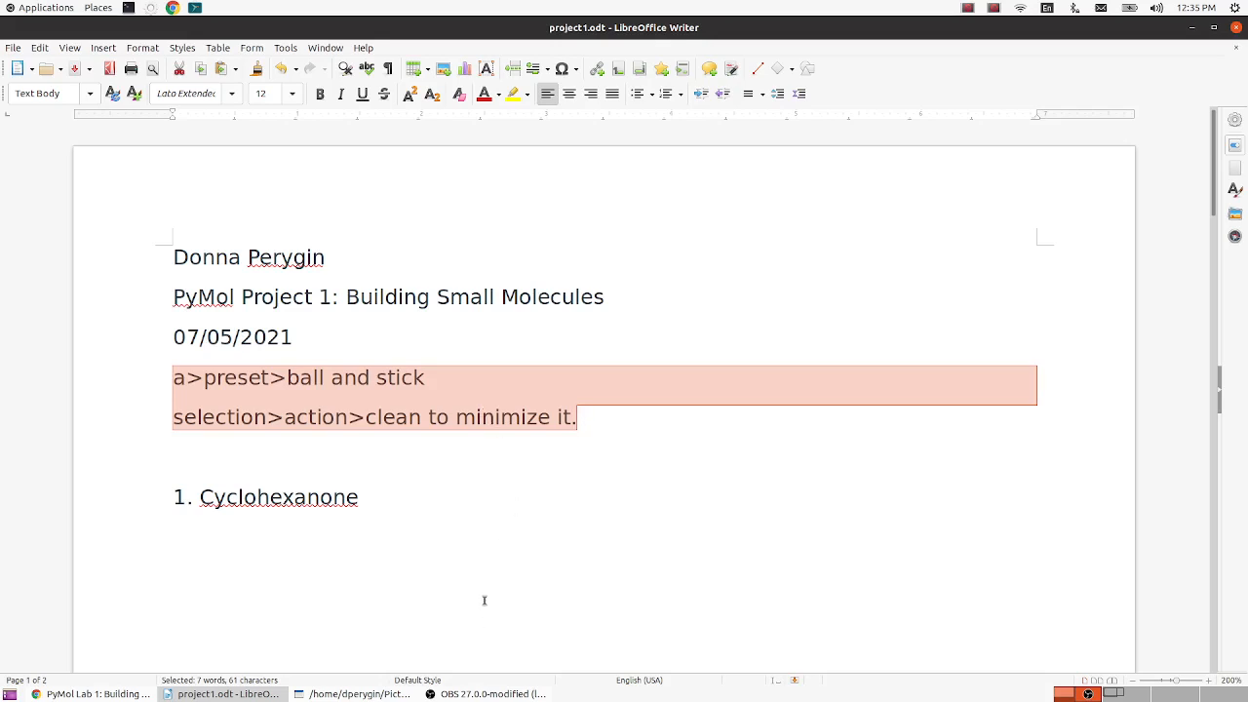
- Return to the lab assignment page, bring up the Shutter screenshot tool and move its window clear of the molecule list
left_click(107, 694)
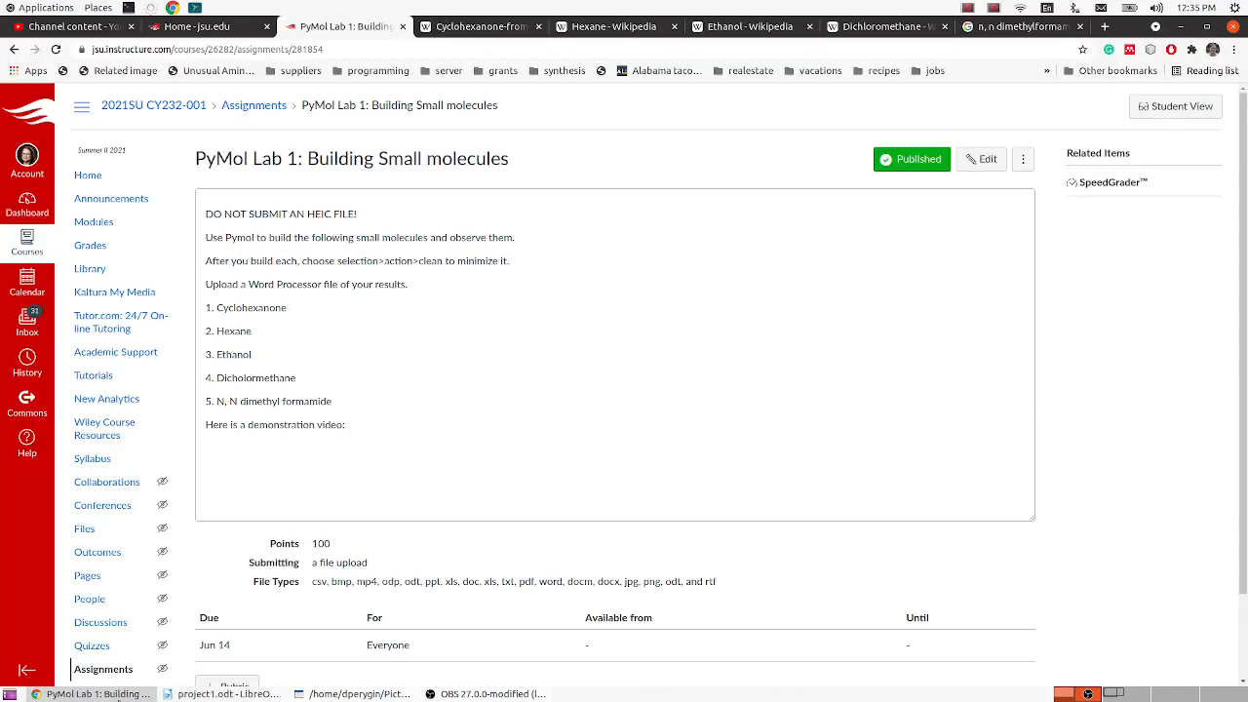
left_click(39, 8)
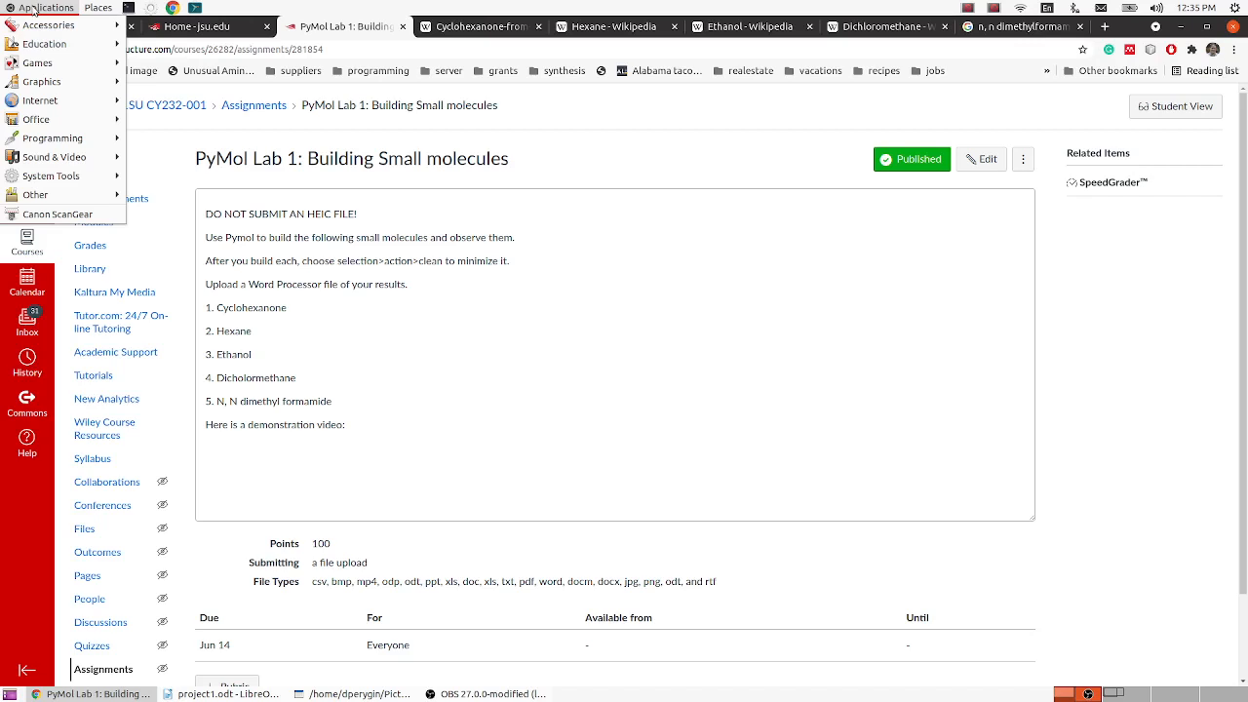
left_click(1170, 476)
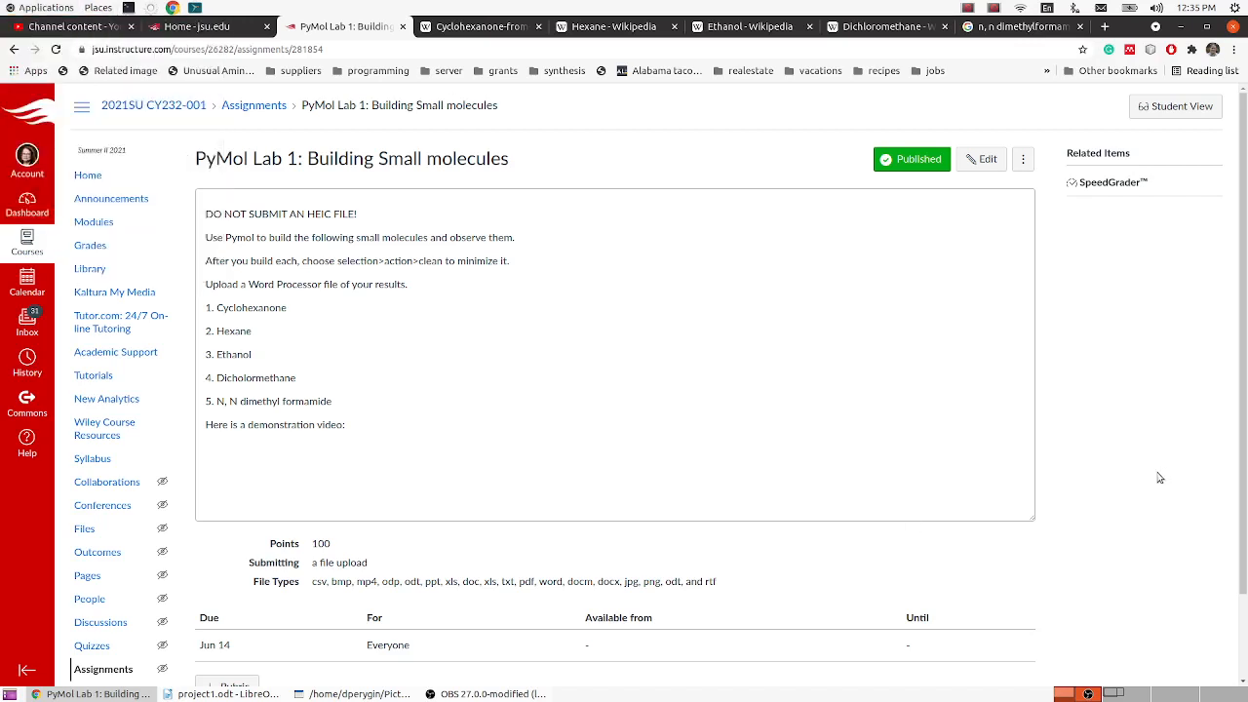
left_click(359, 694)
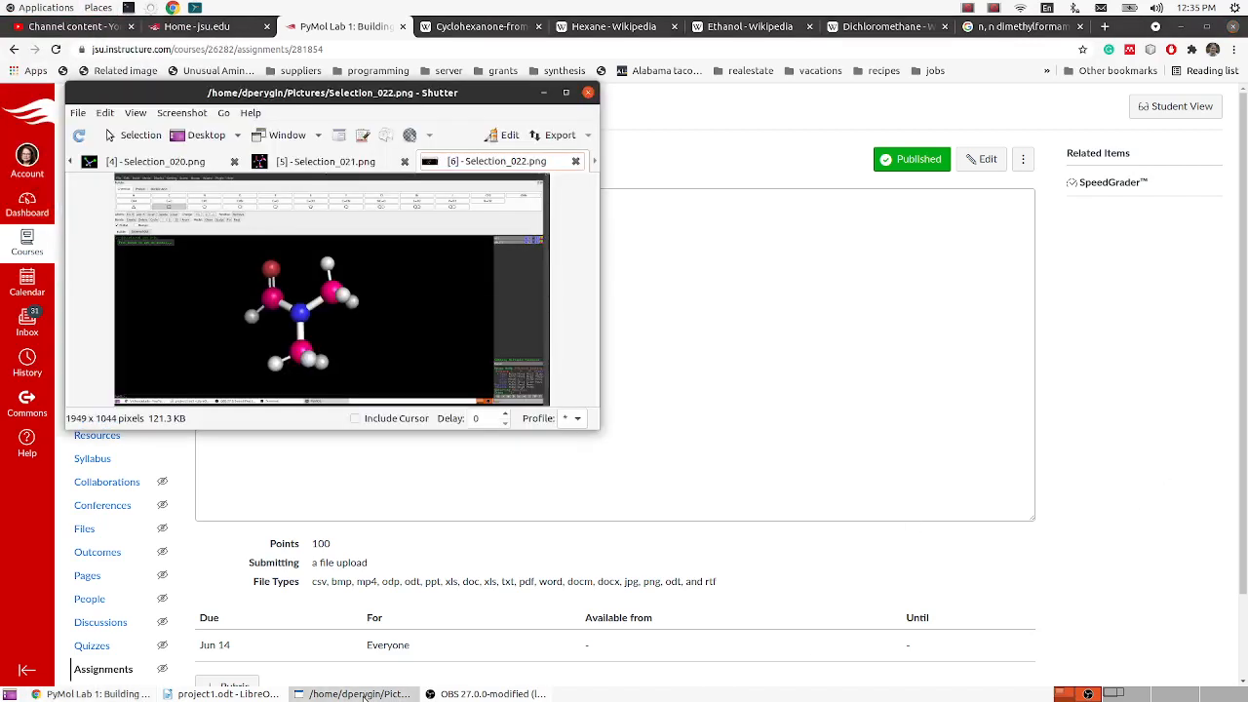
left_click_drag(115, 94, 712, 96)
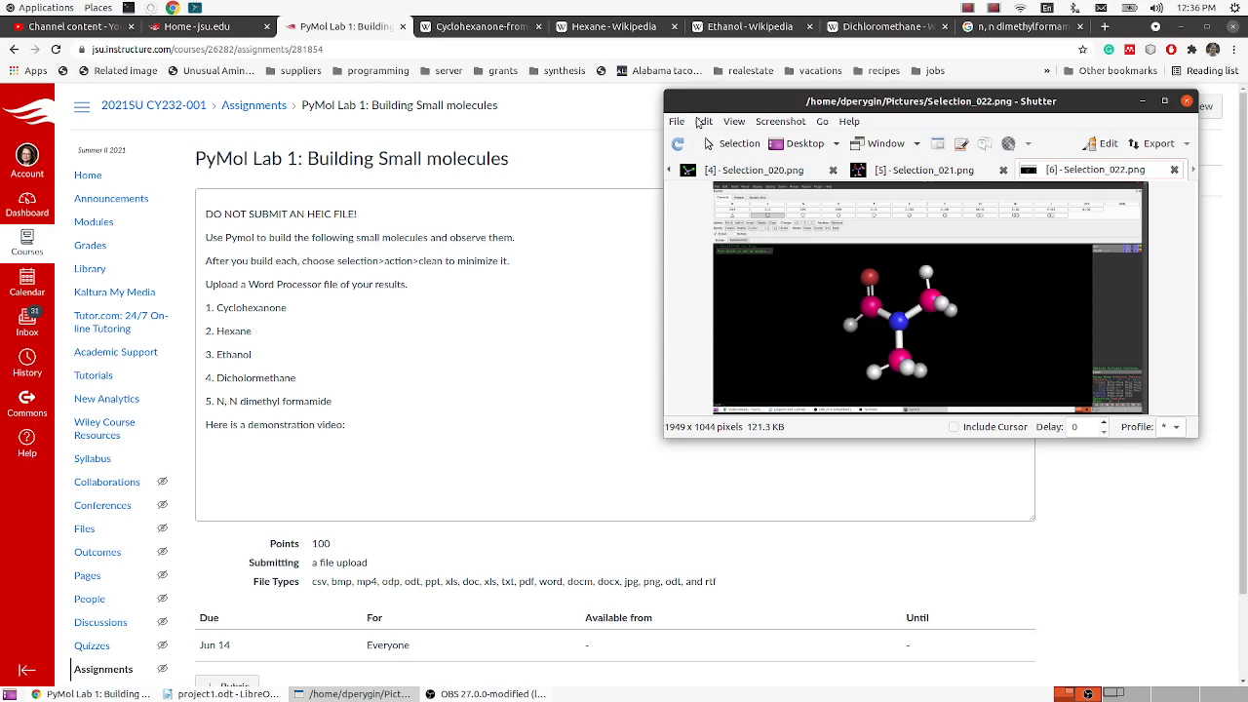
left_click_drag(734, 101, 747, 78)
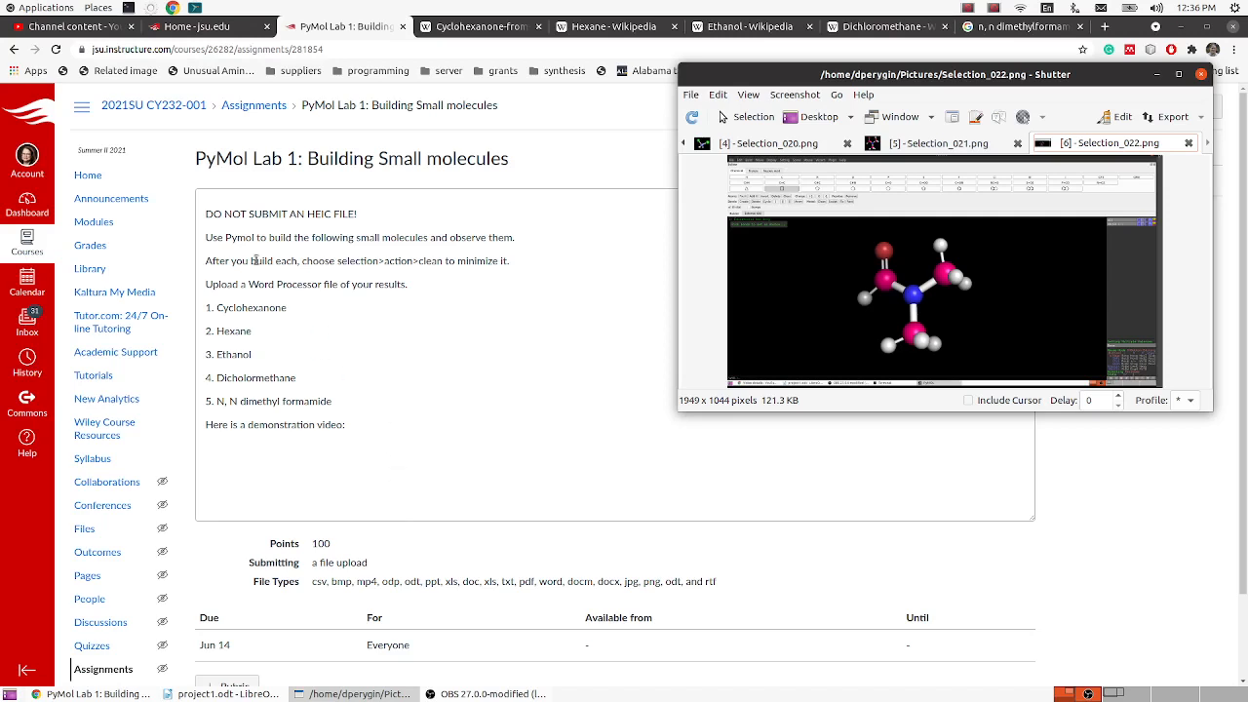
- Launch PyMOL, maximize its window and dismiss the splash image
left_click(49, 8)
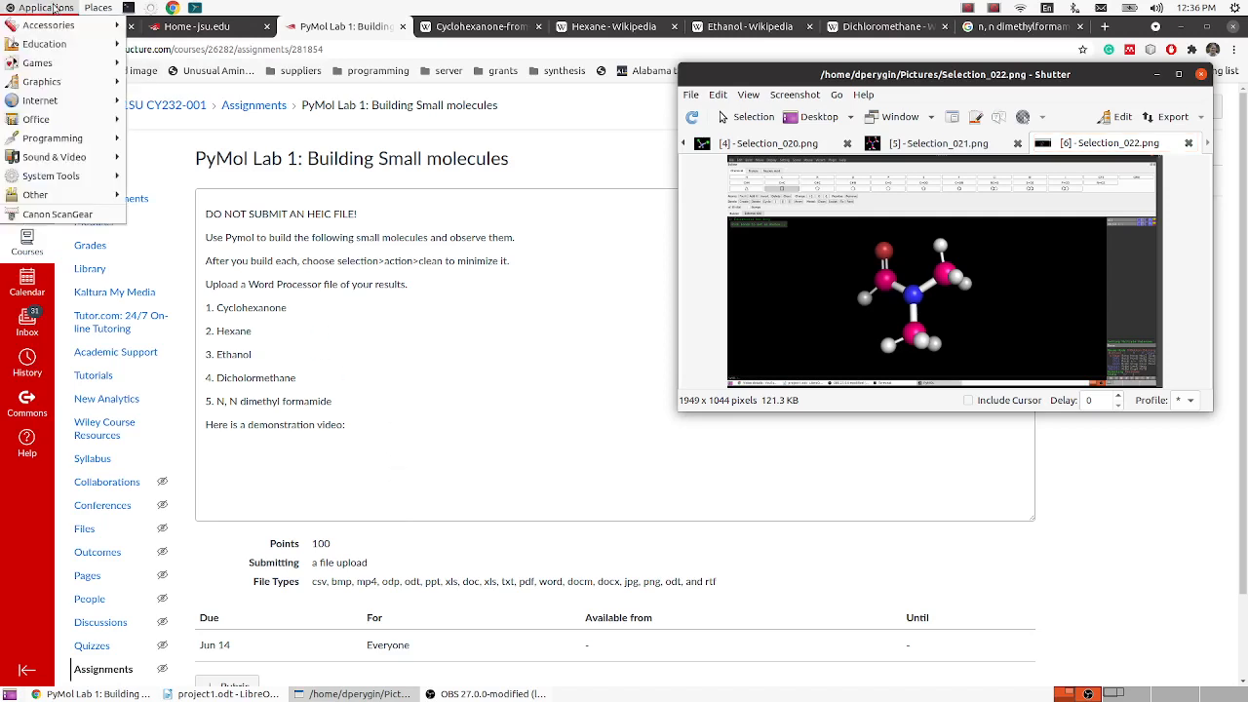
mouse_move(62, 51)
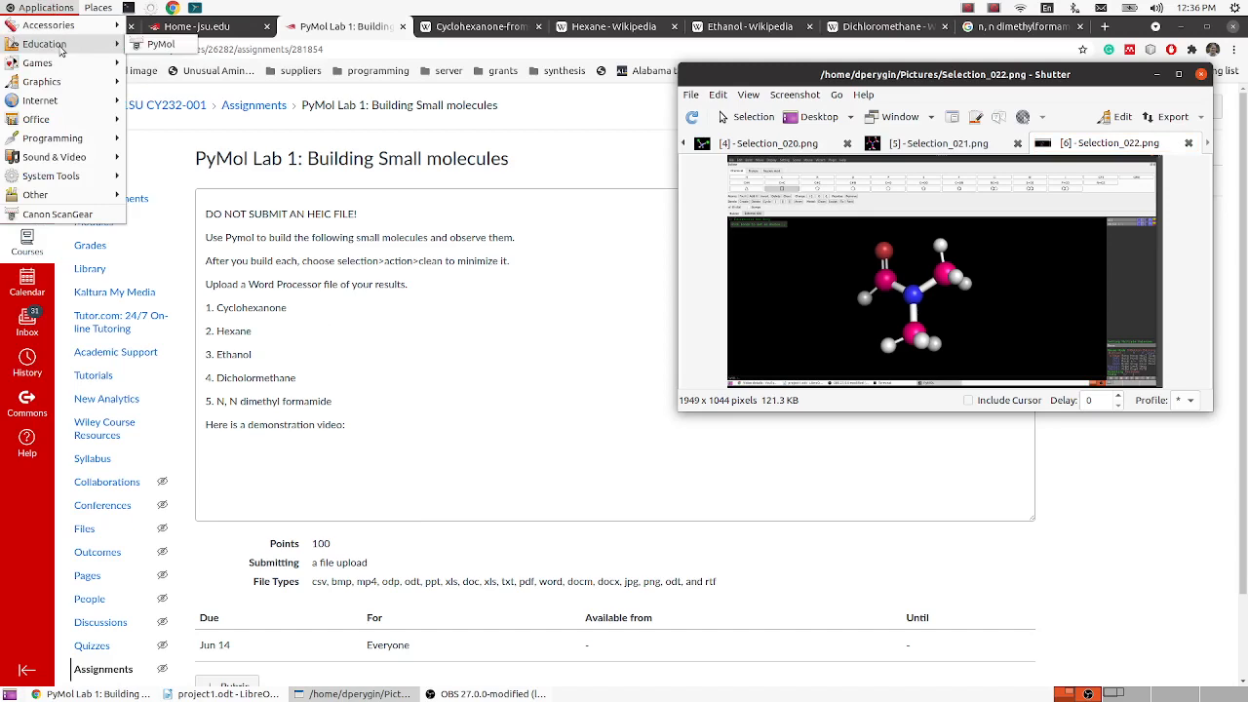
left_click(156, 44)
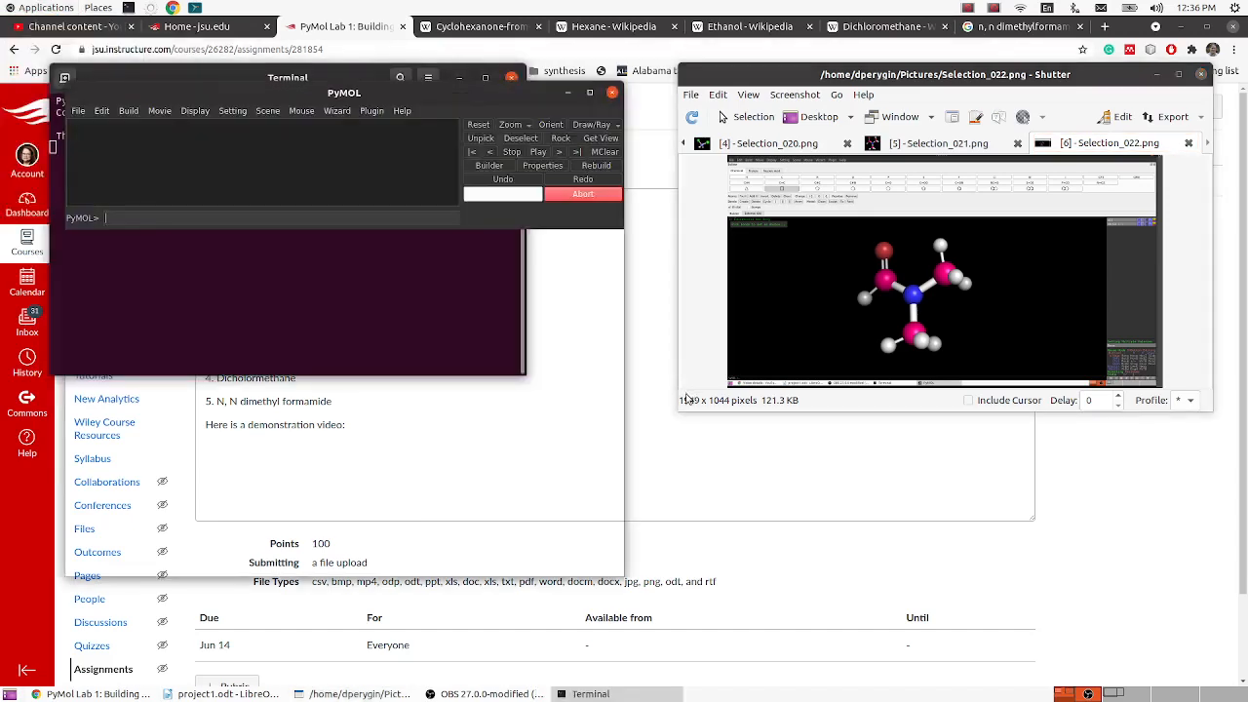
left_click(588, 94)
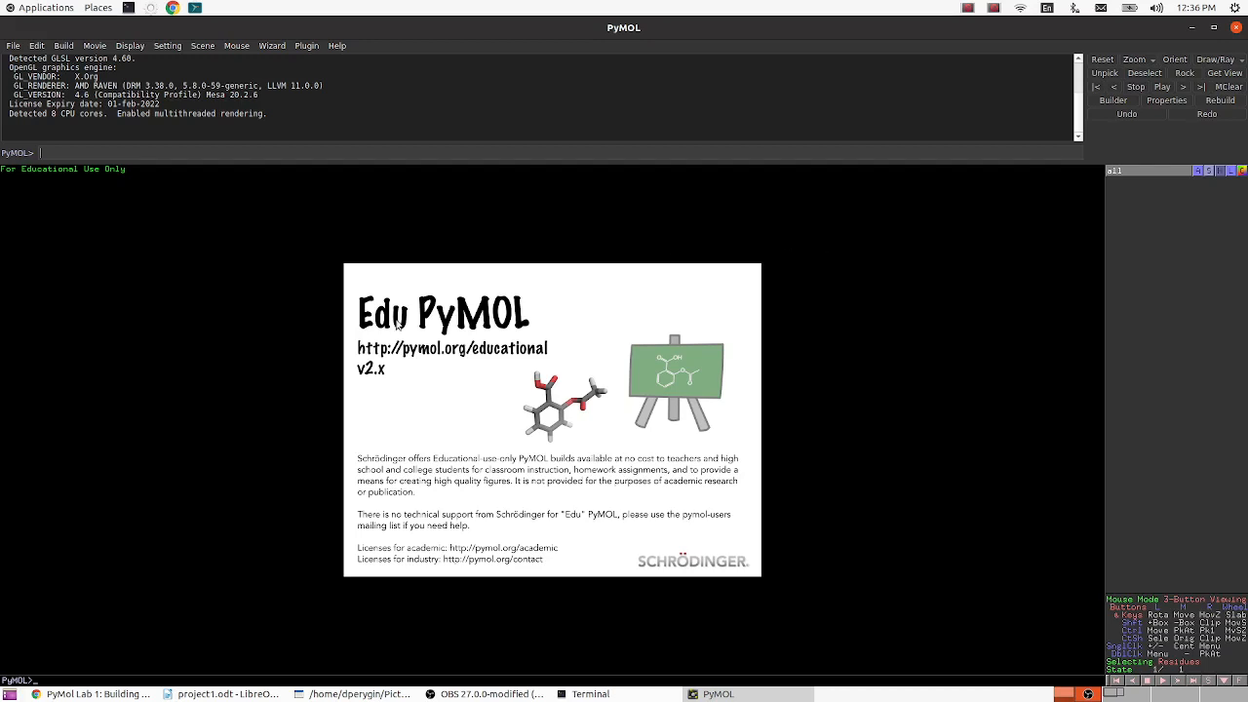
left_click(260, 390)
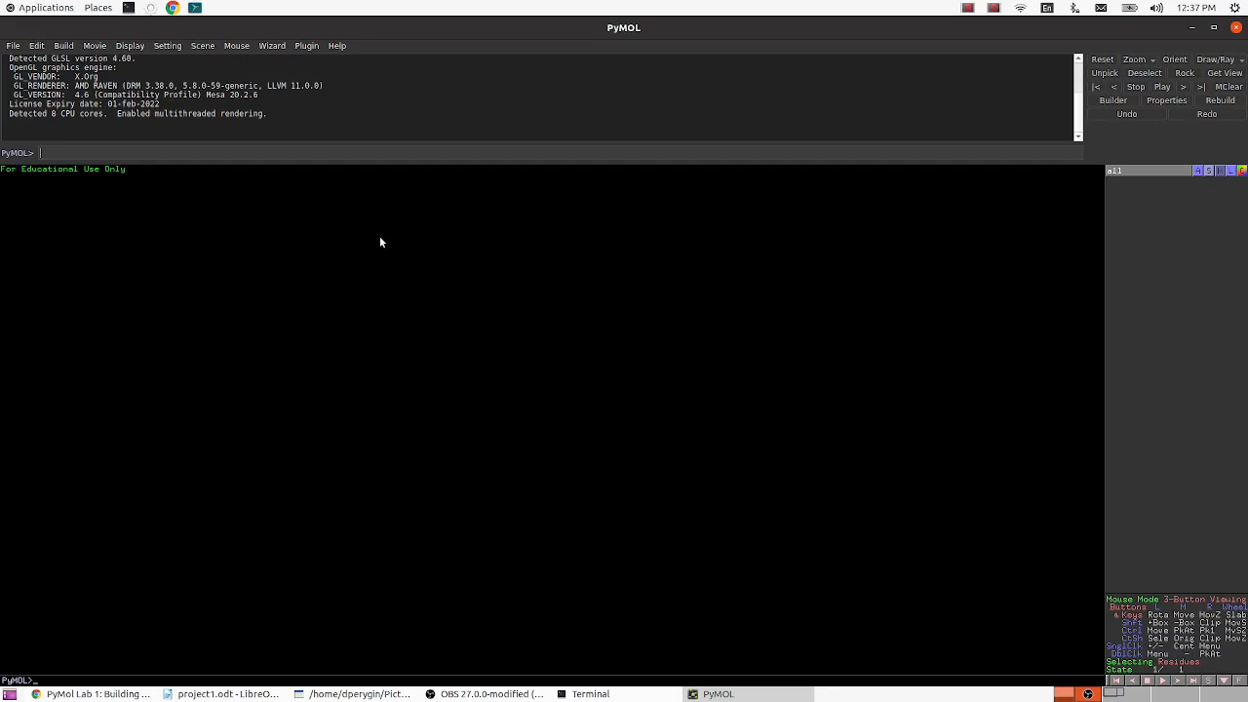
- View the Wikipedia ball-and-stick model of cyclohexanone as a reference and return to PyMOL
left_click(130, 694)
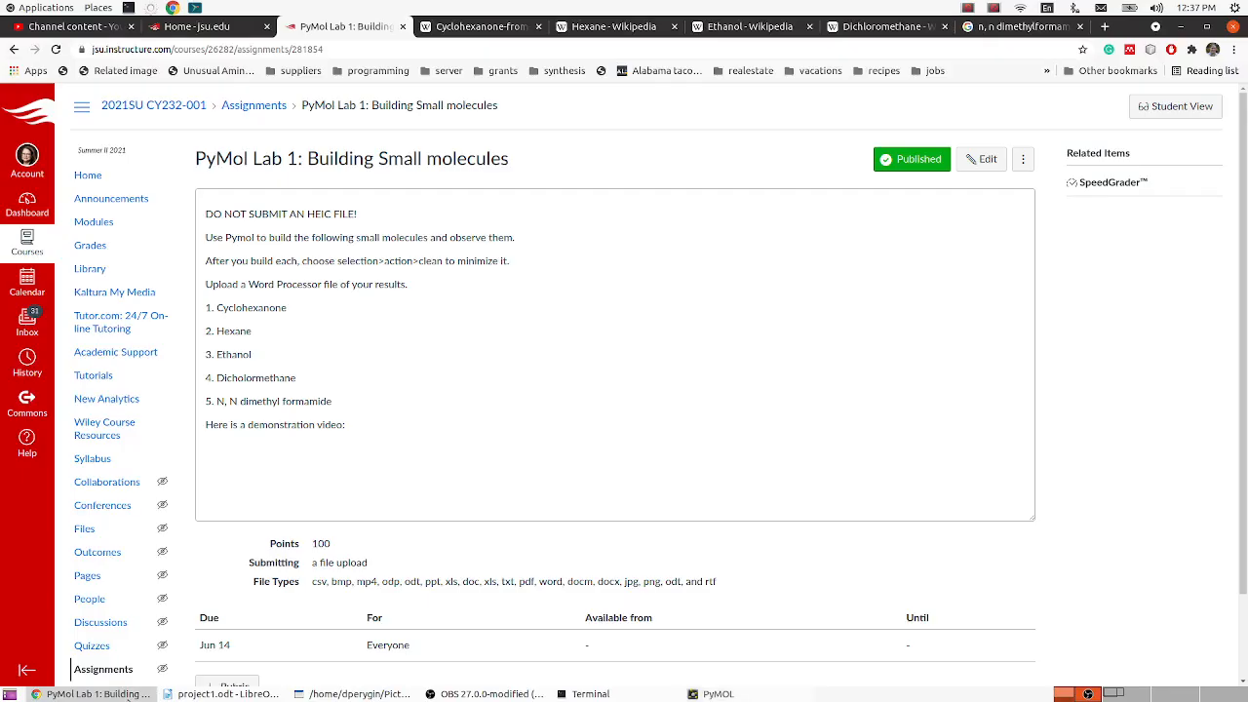
left_click(463, 29)
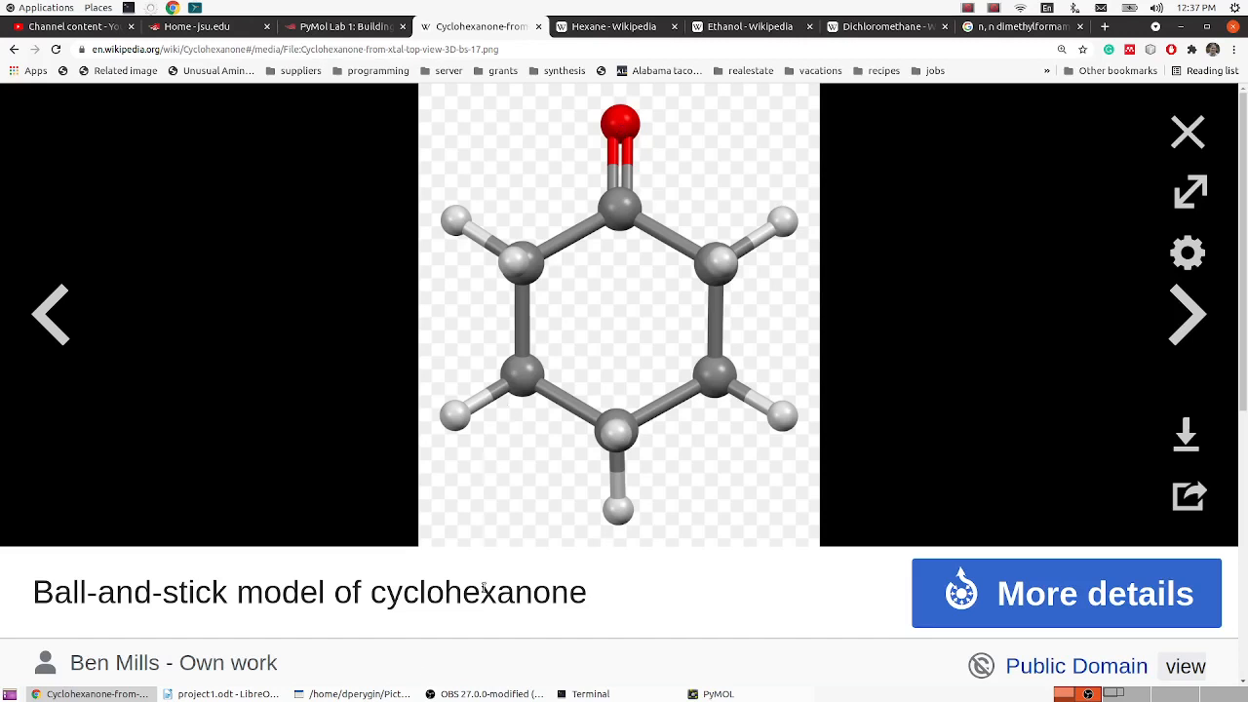
left_click(716, 694)
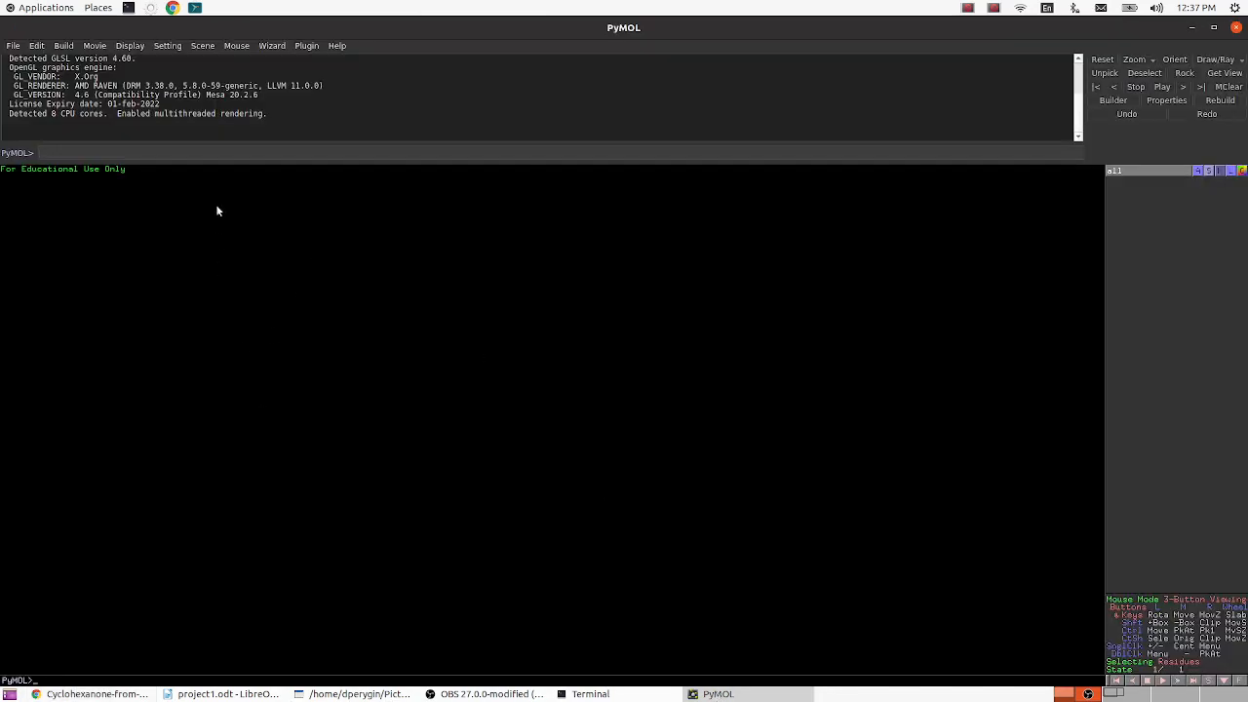
- Open the molecule Builder, accept disabling undo for the session, and dock the Builder in the main window
left_click(1112, 100)
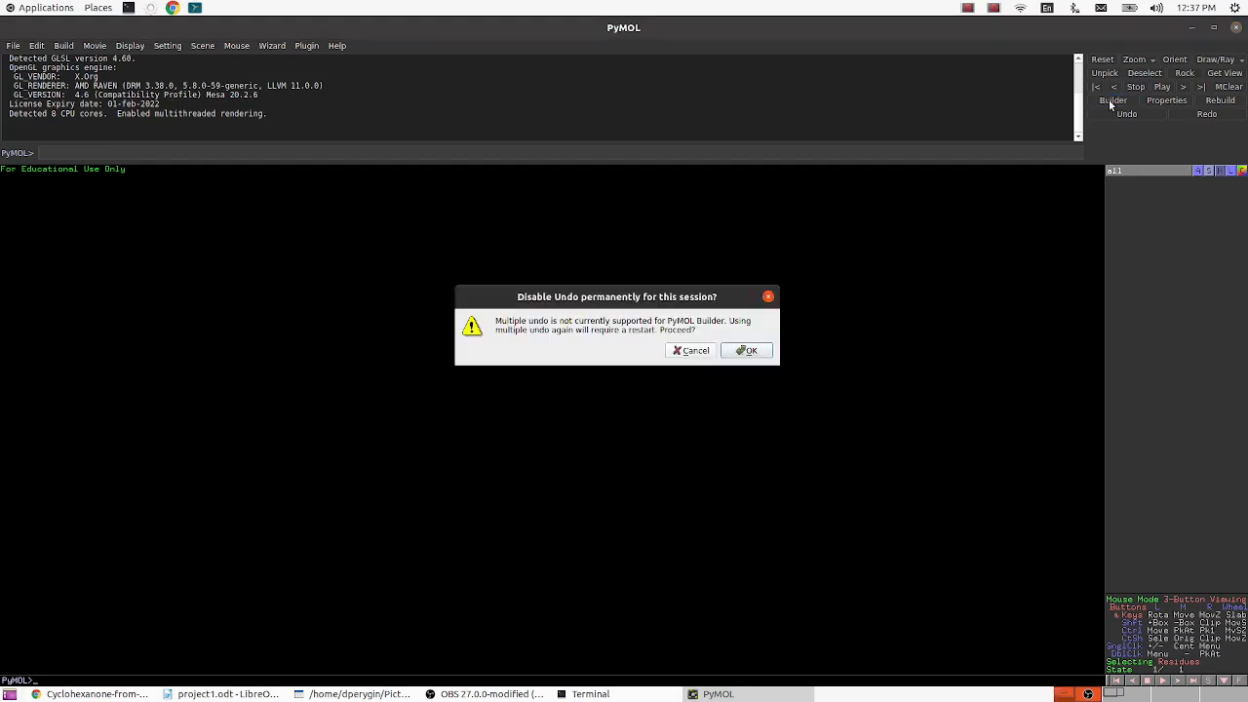
left_click(749, 350)
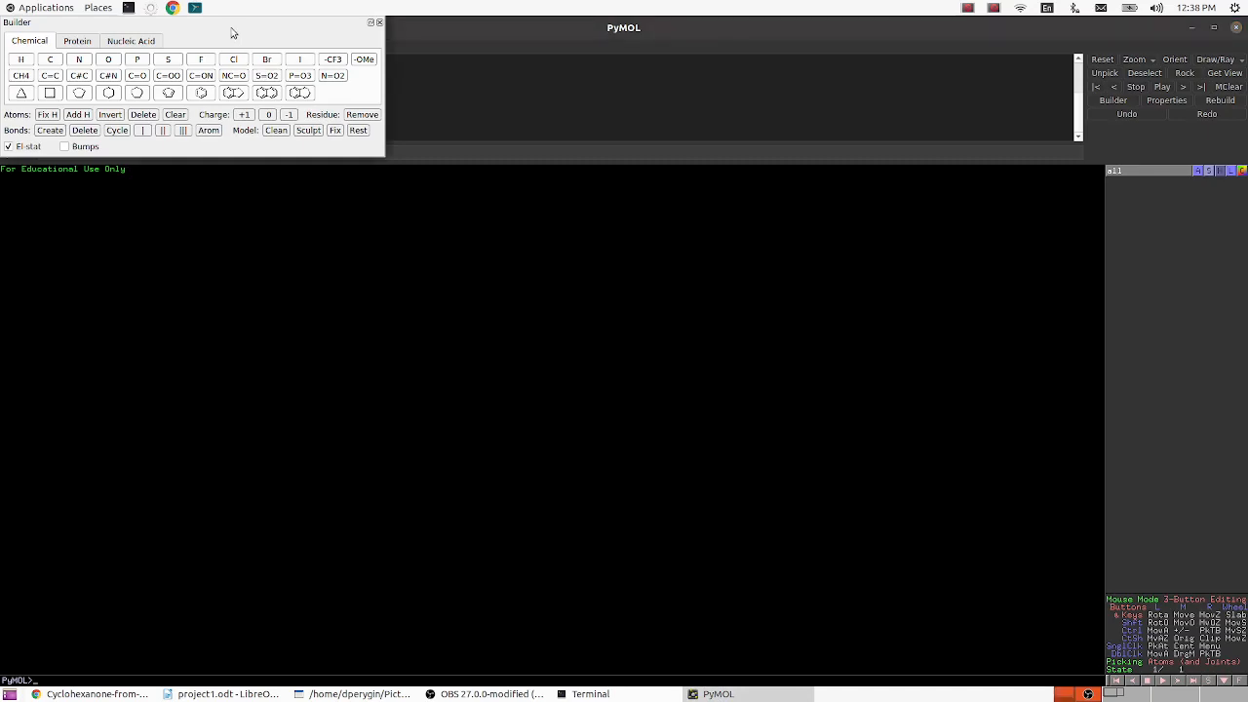
left_click_drag(232, 29, 575, 78)
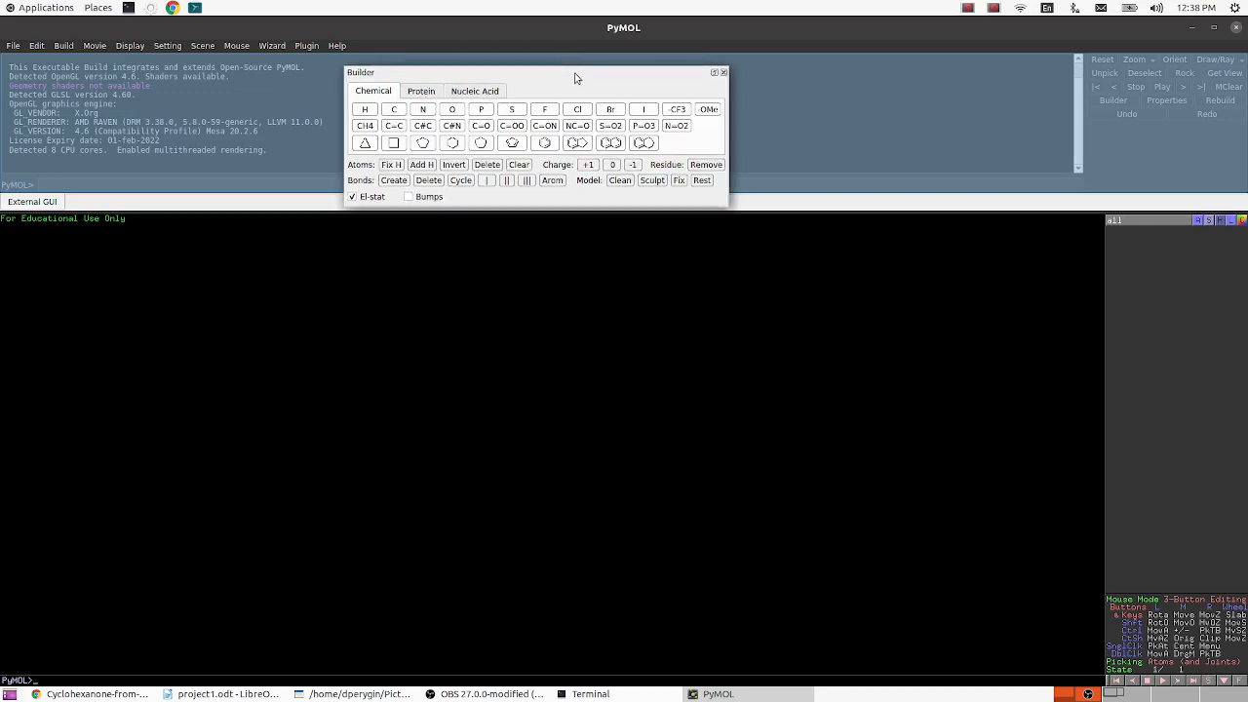
double_click(575, 78)
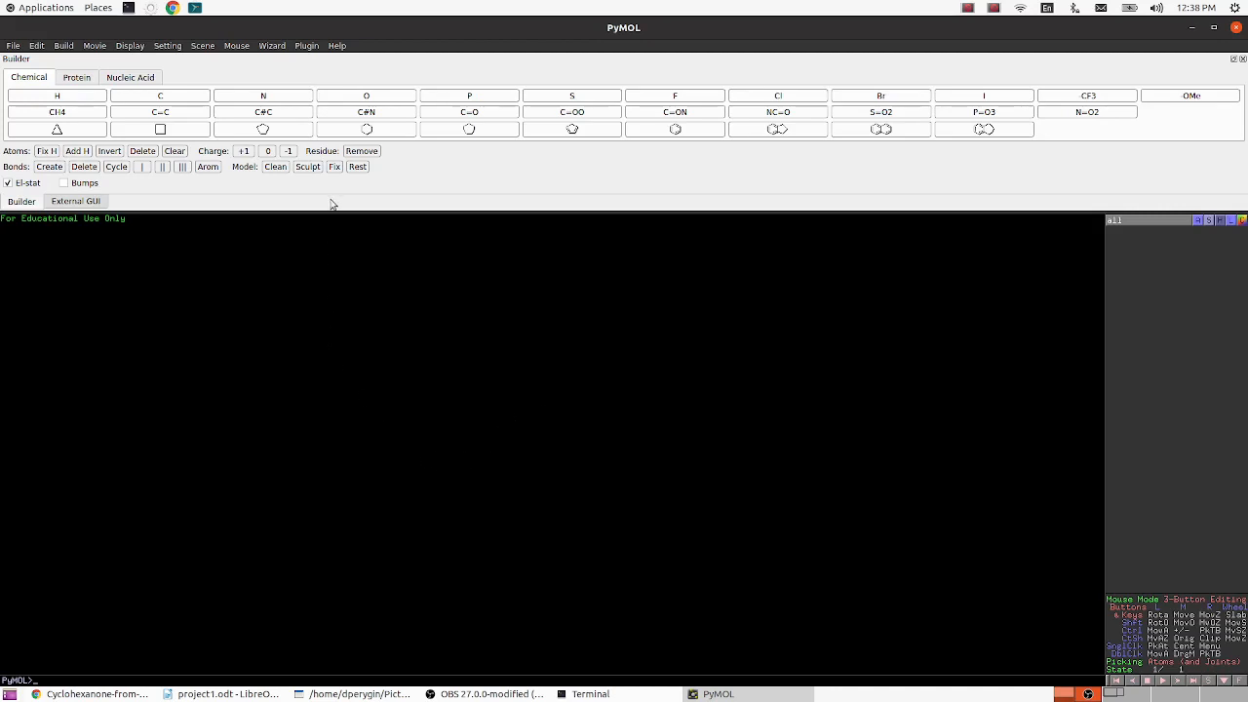
- Create a cyclohexane ring as a new object, turned face-on and zoomed to the visible atoms
left_click(387, 135)
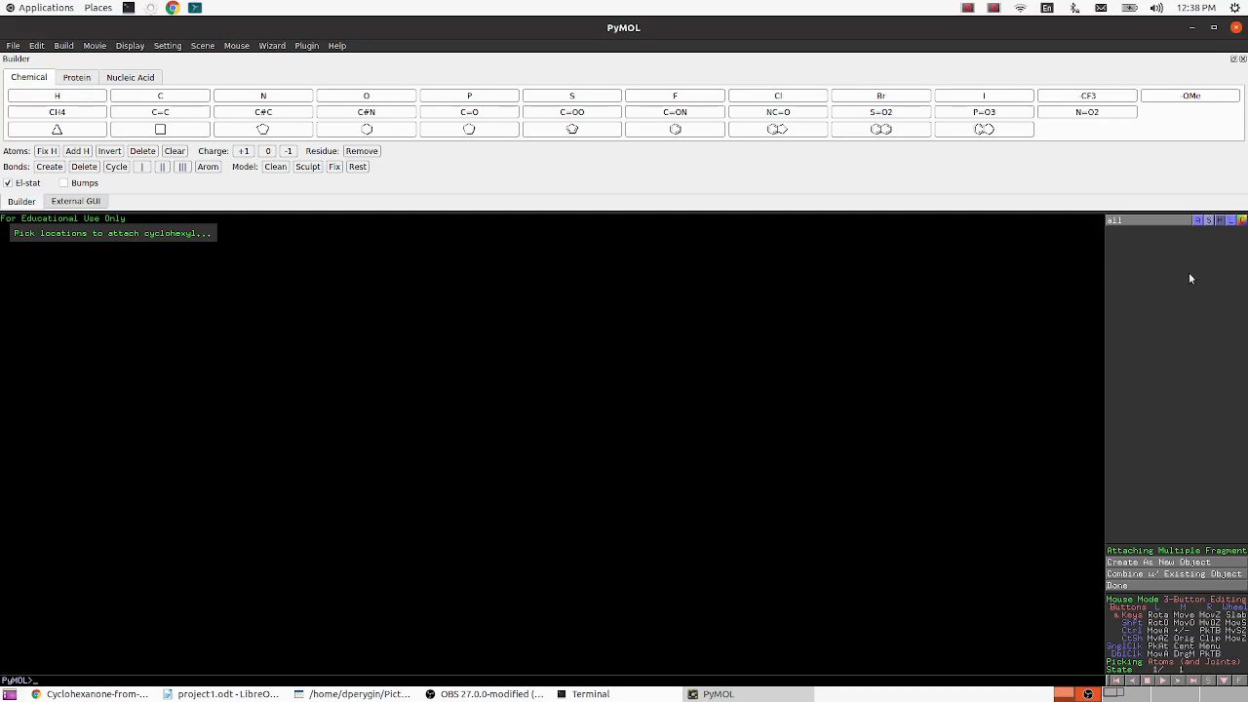
left_click(1174, 564)
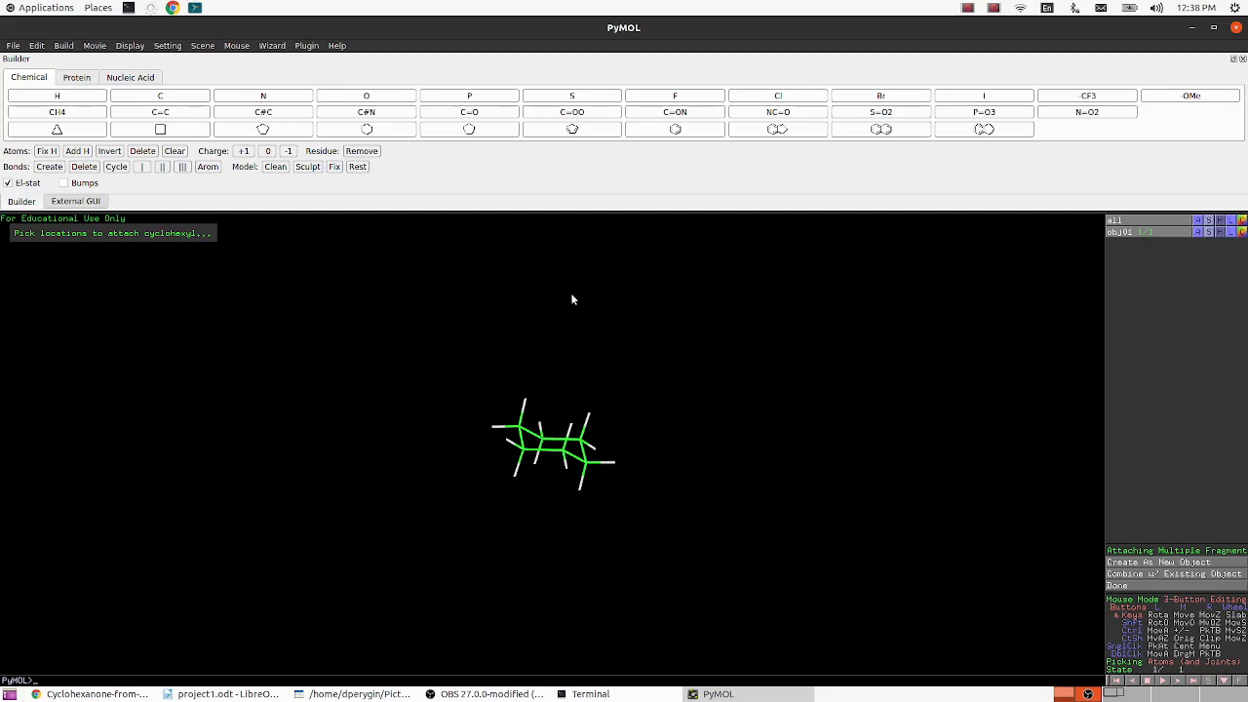
left_click_drag(572, 299, 543, 409)
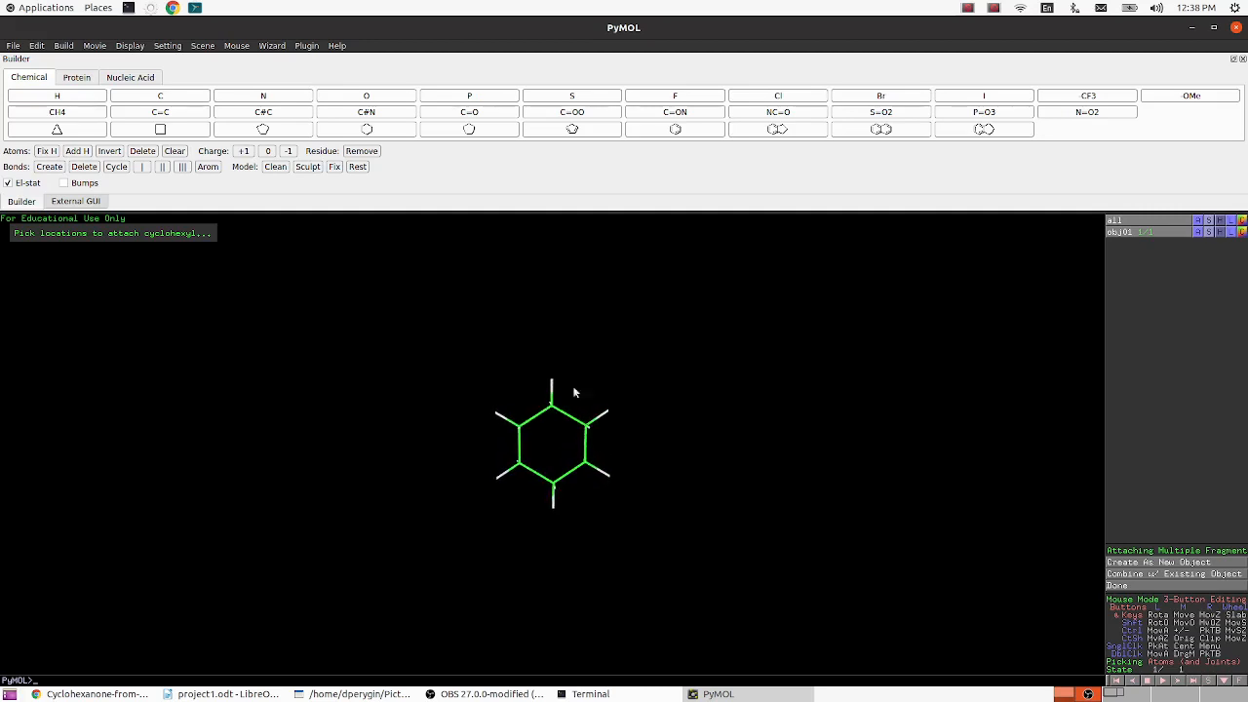
right_click_drag(644, 358, 629, 595)
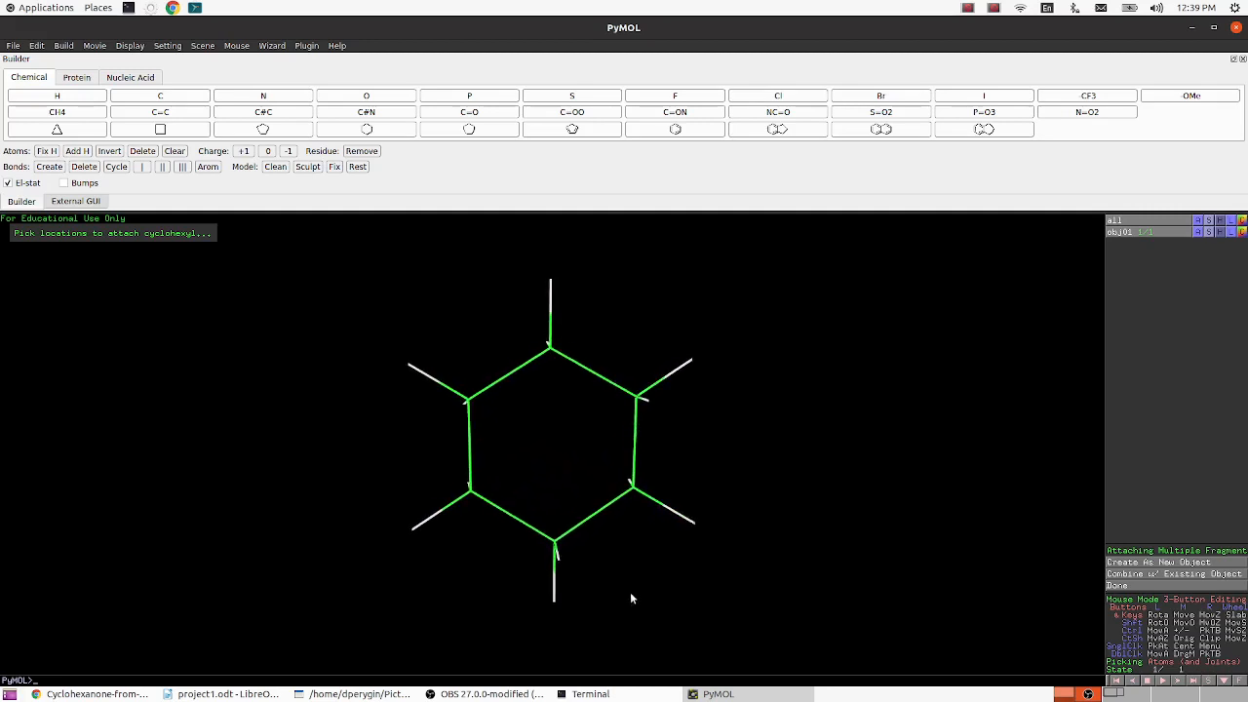
mouse_move(670, 468)
middle_mouse_down()
mouse_move(601, 484)
mouse_move(515, 471)
mouse_move(730, 446)
mouse_move(677, 487)
mouse_move(615, 482)
mouse_move(668, 464)
middle_mouse_up()
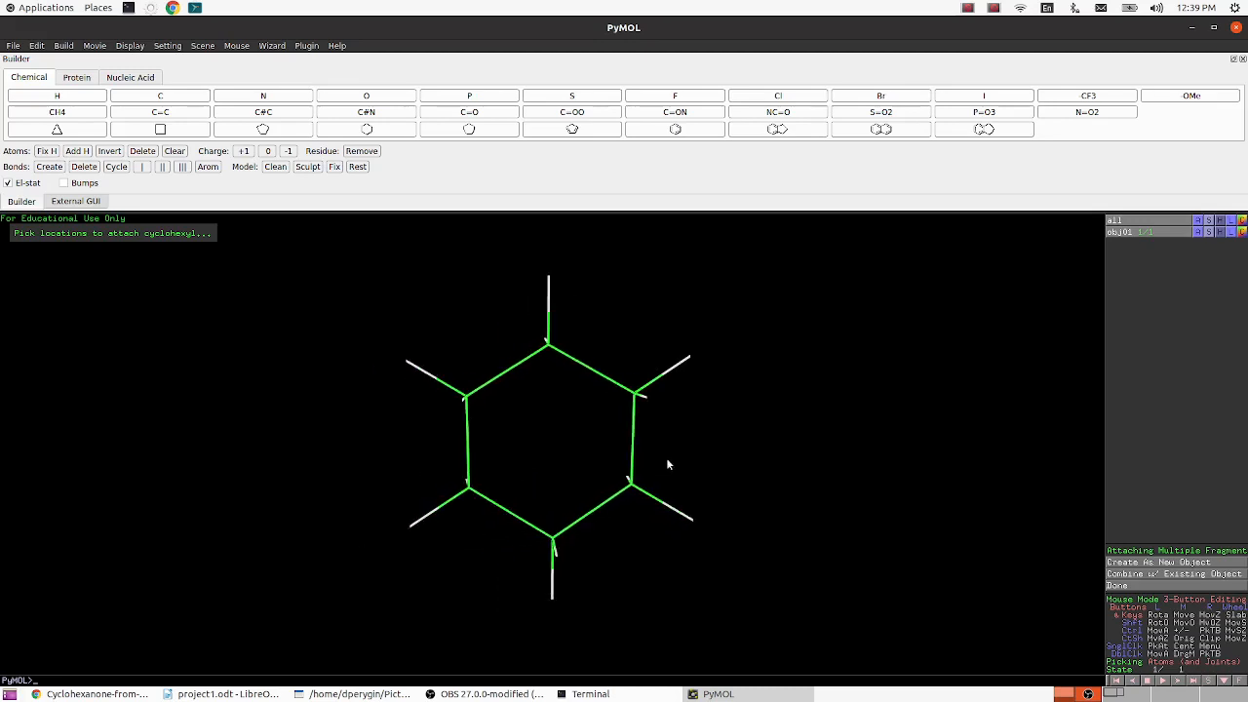
right_click(754, 385)
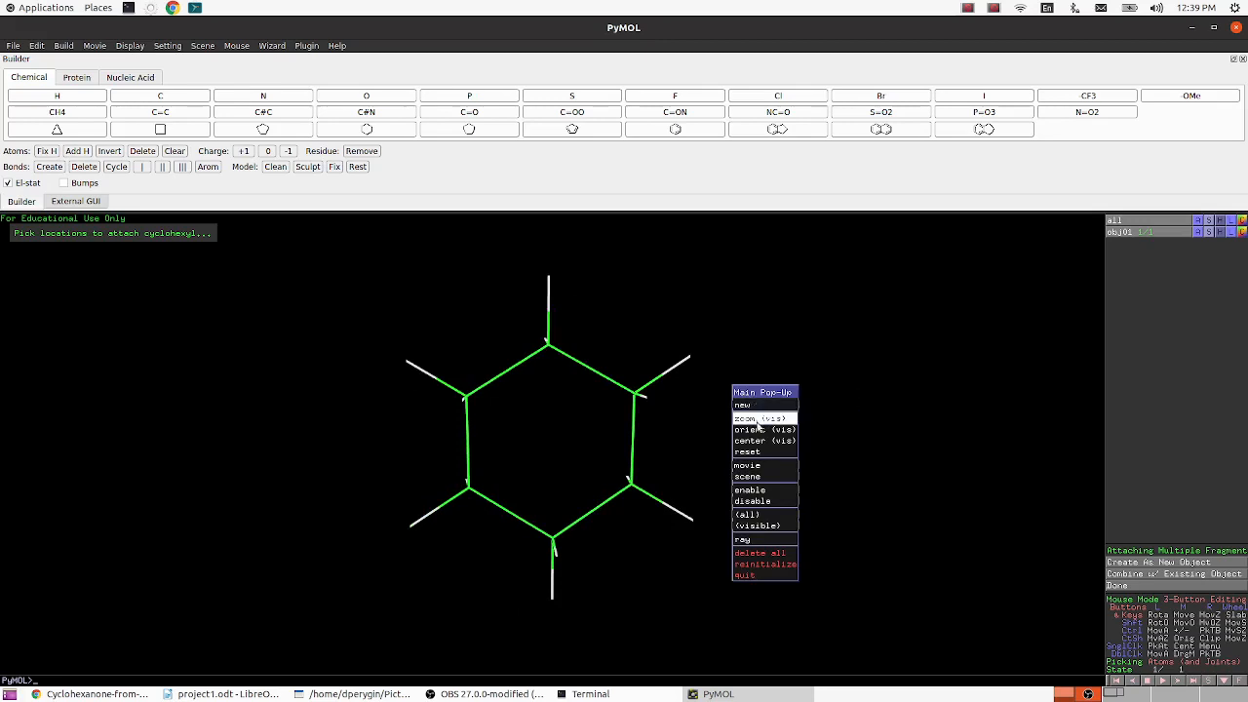
left_click(757, 421)
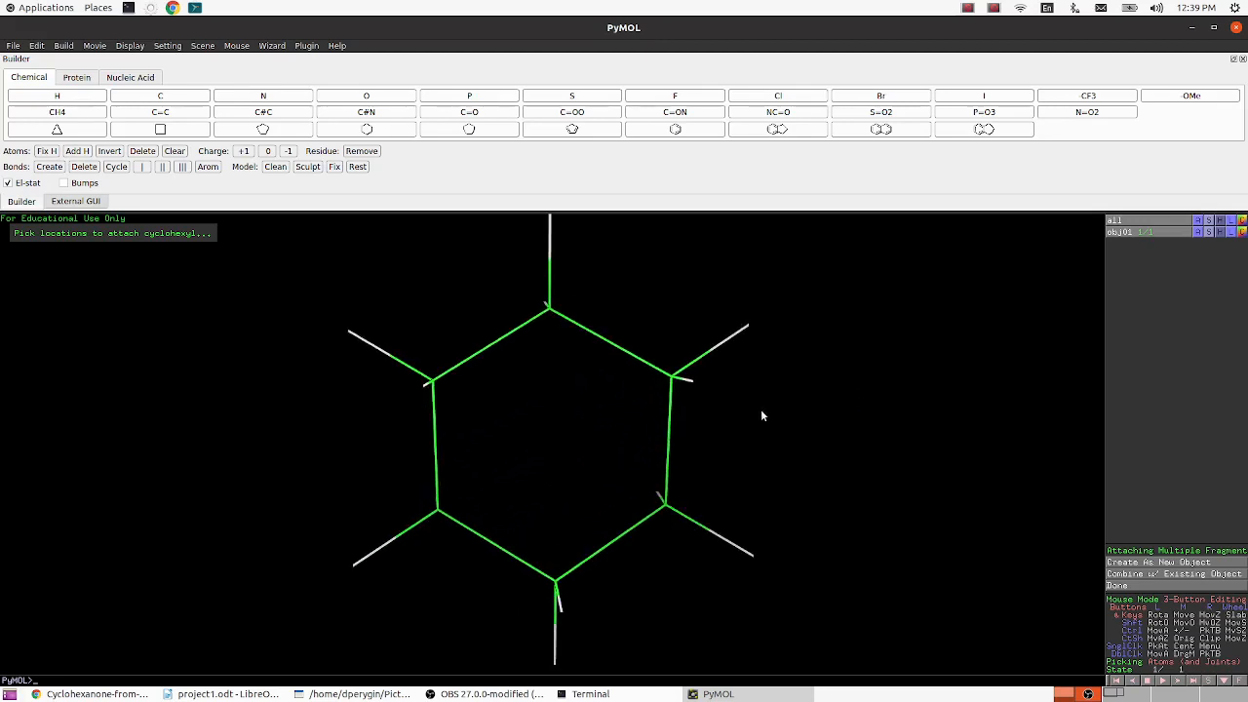
- Replace the uppermost hydrogen of the cyclohexane ring with an oxygen atom
right_click(763, 414)
left_click(777, 456)
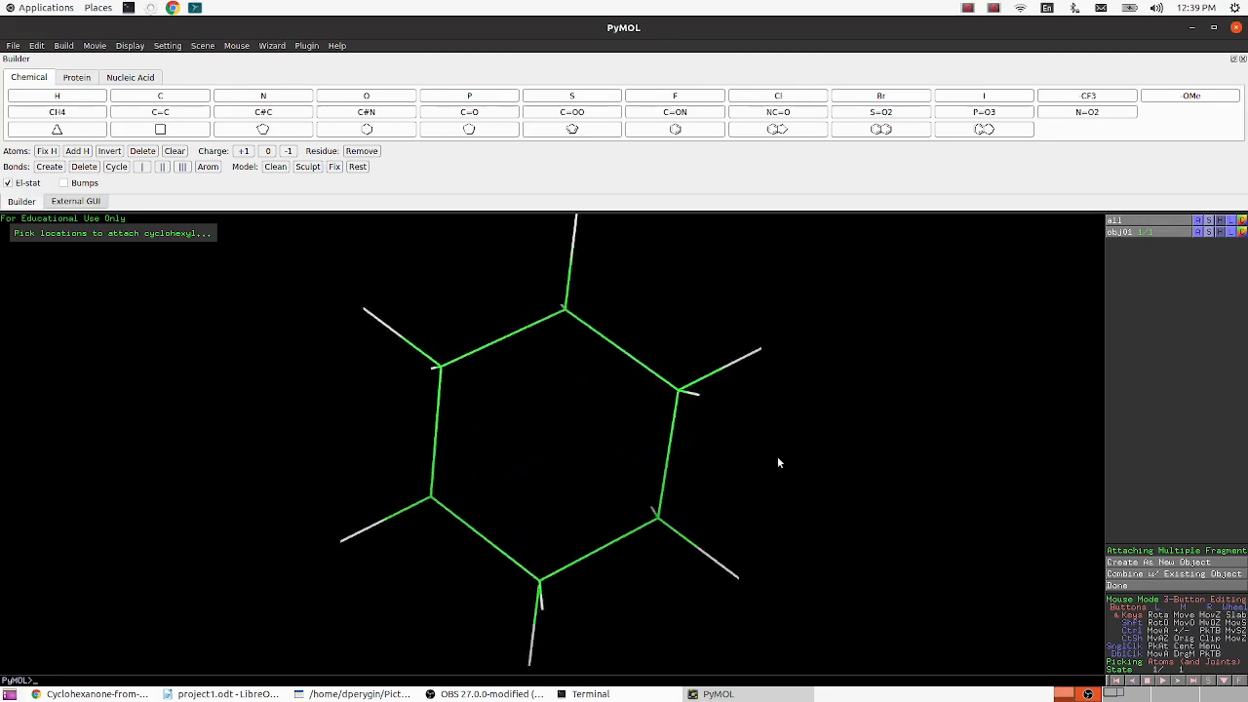
right_click(789, 417)
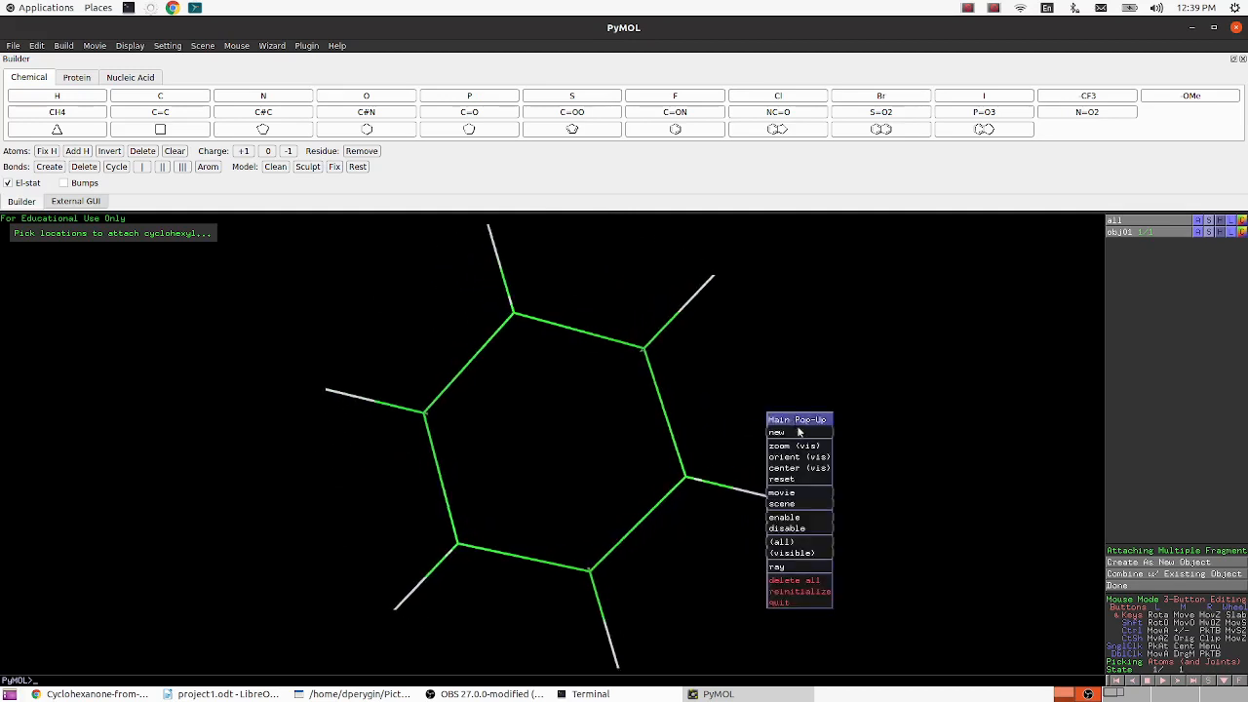
left_click(804, 470)
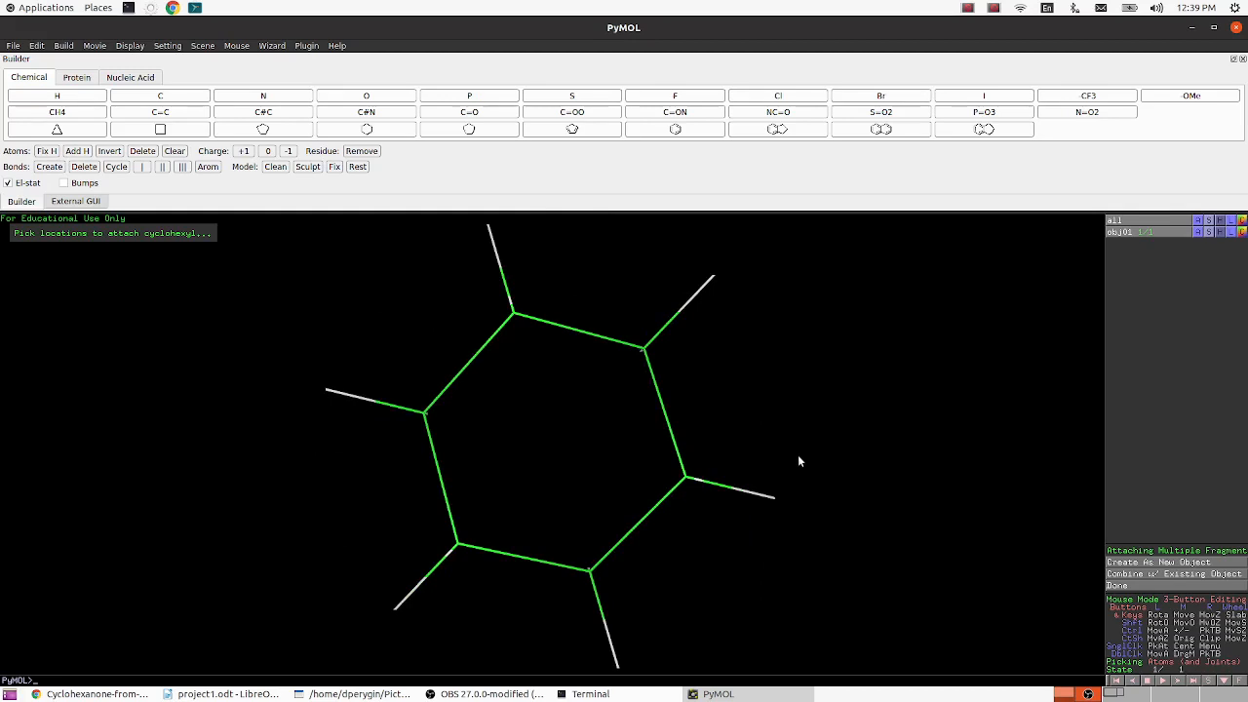
left_click_drag(794, 444, 744, 457)
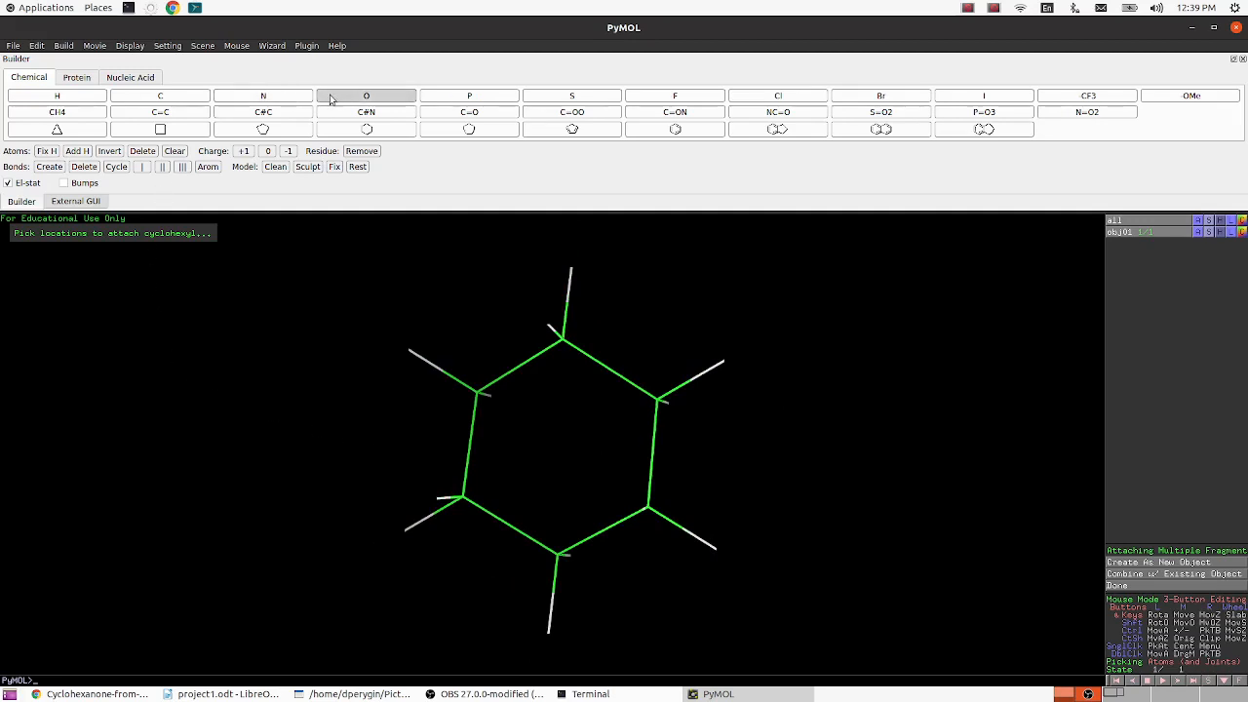
left_click(357, 97)
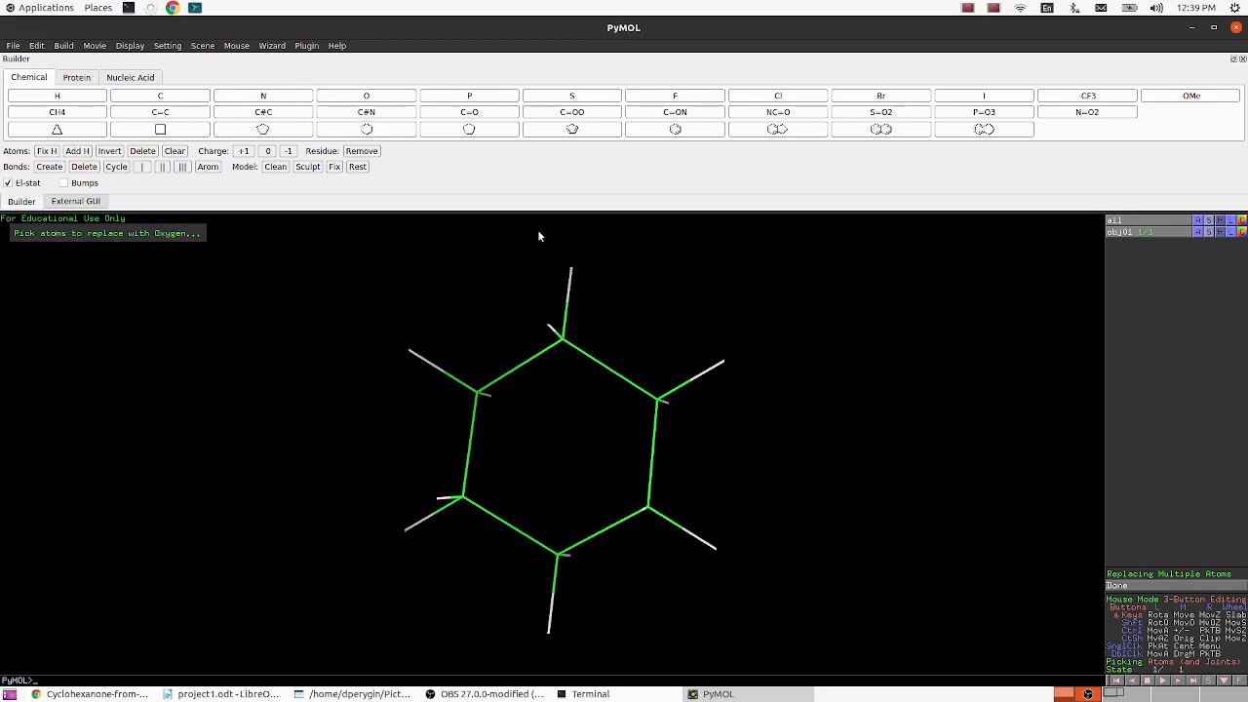
left_click(572, 273)
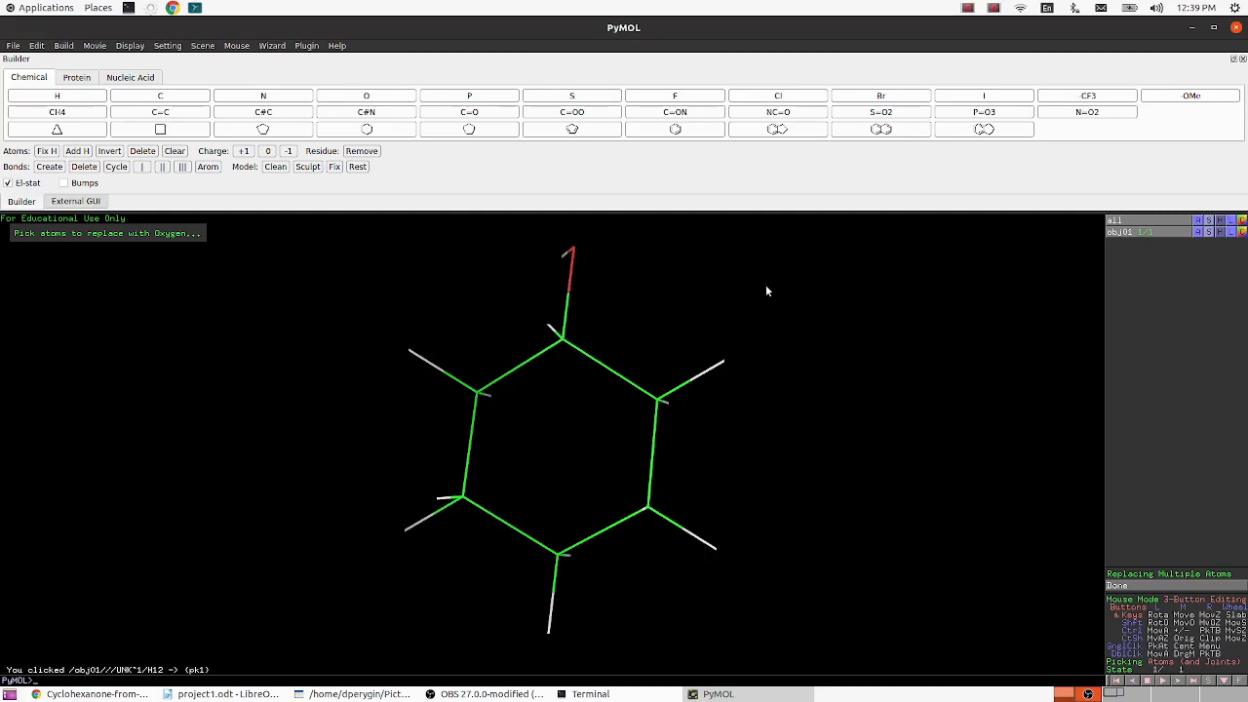
- Make the bond between the new oxygen and its ring carbon a double bond
left_click_drag(797, 309, 712, 308)
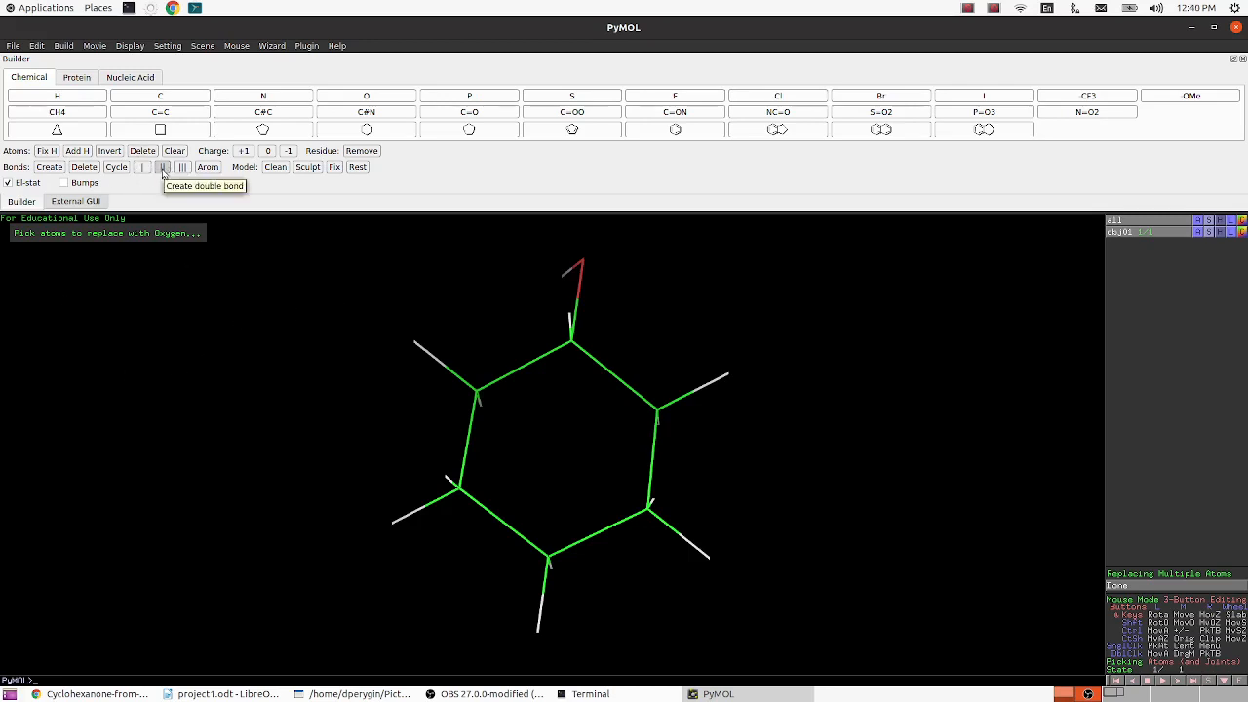
left_click(163, 167)
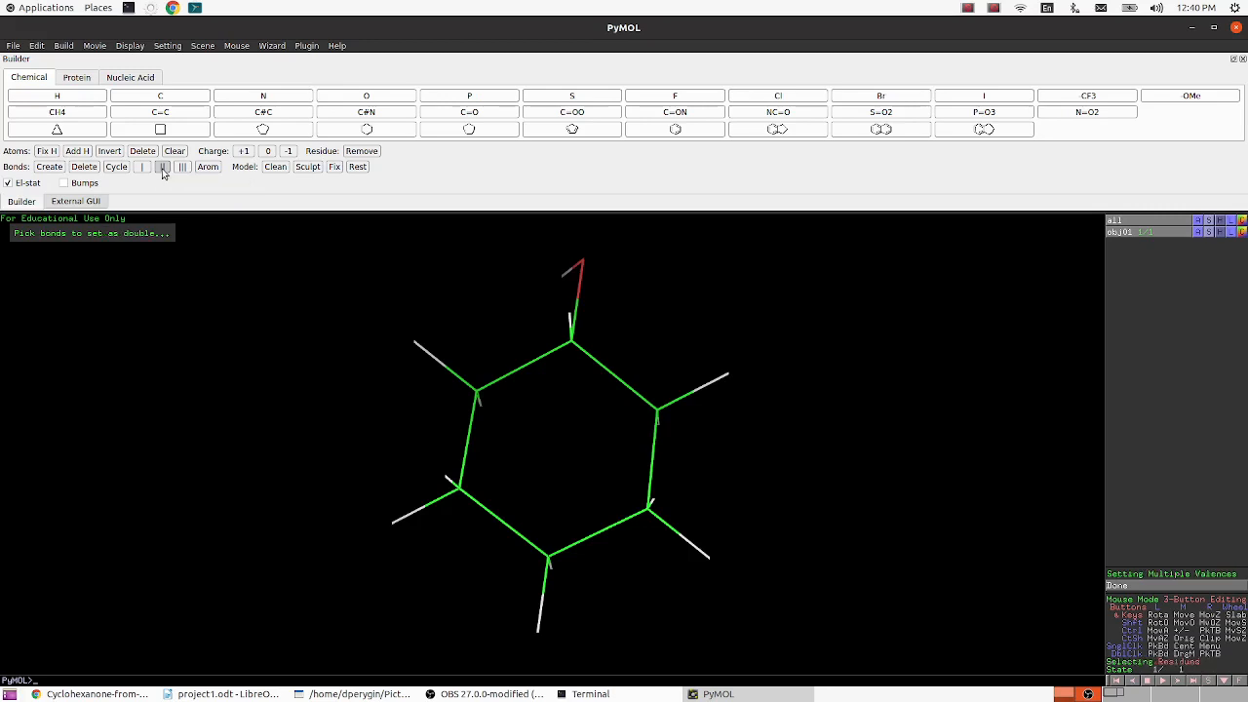
left_click(576, 314)
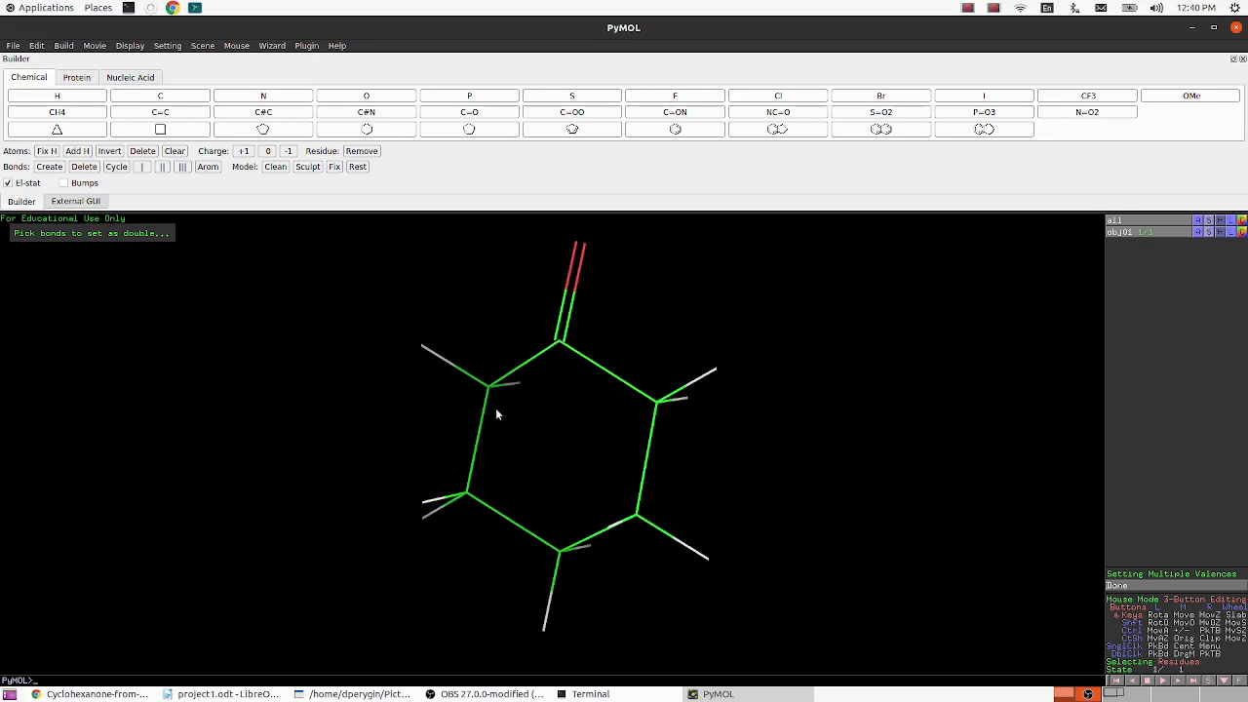
left_click_drag(807, 444, 709, 452)
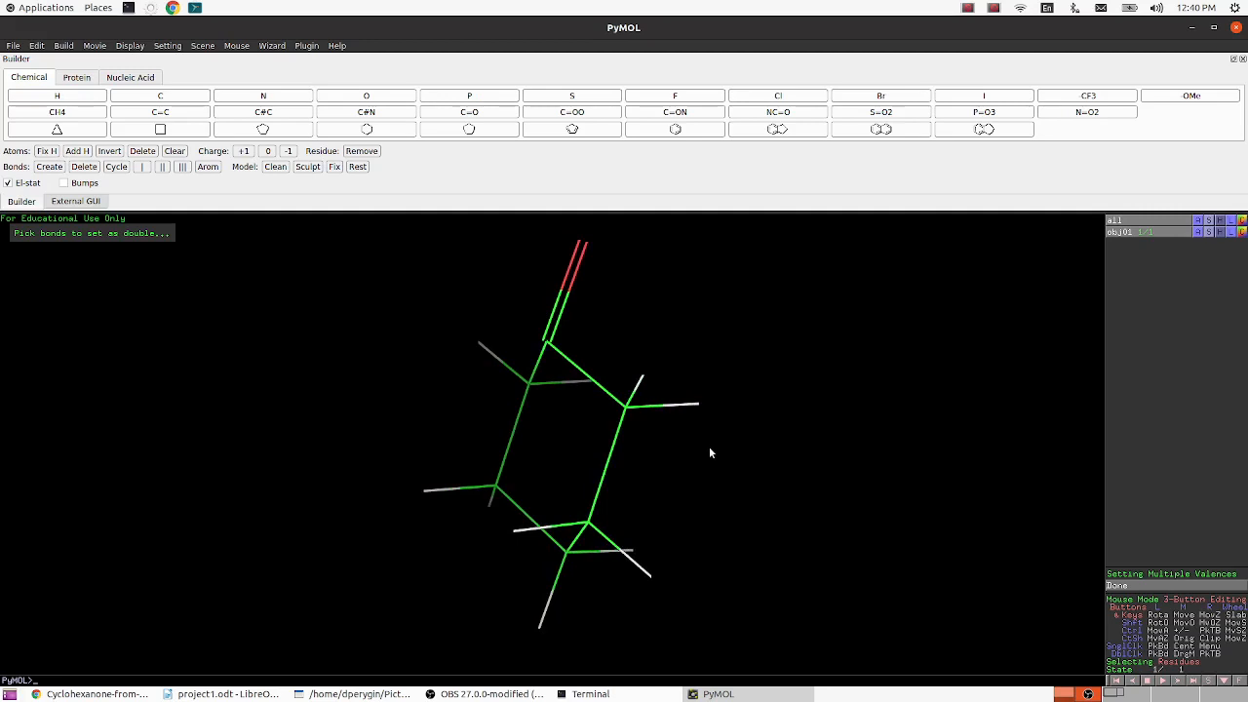
- Check the display and minimization notes in project1.odt, return to PyMOL, and clean obj01 with the ring turned face-on
left_click(225, 693)
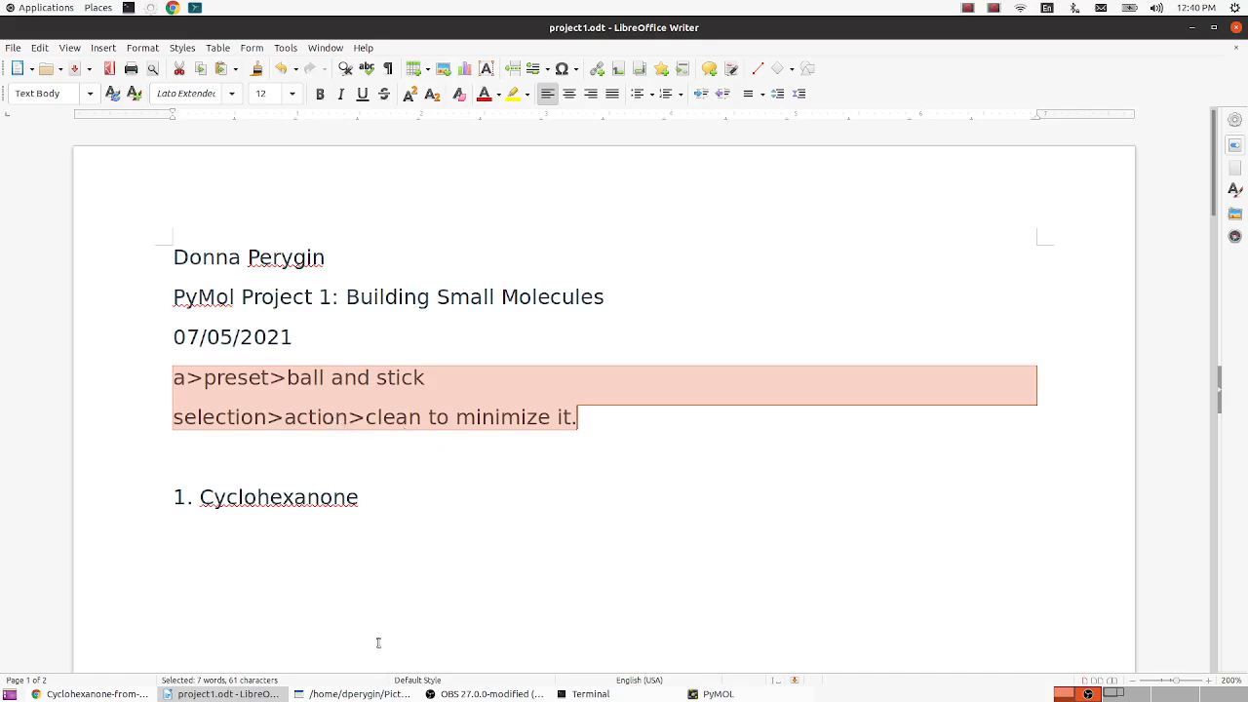
left_click(707, 693)
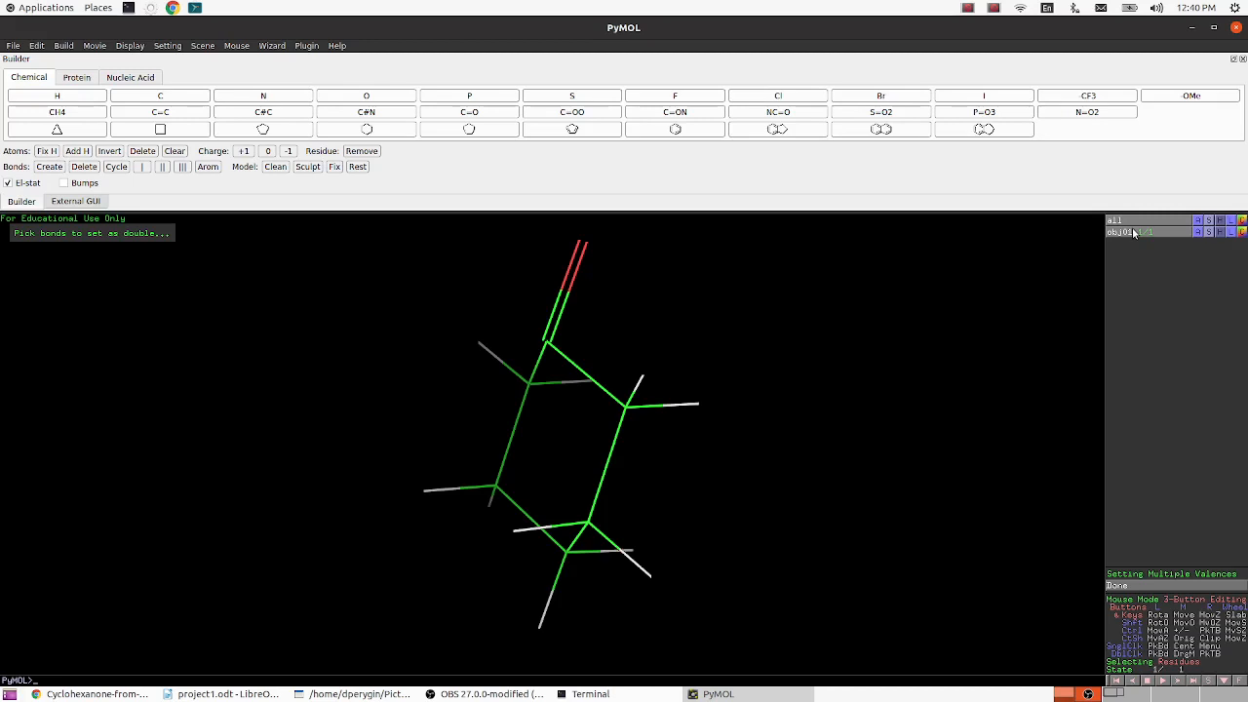
left_click(1197, 233)
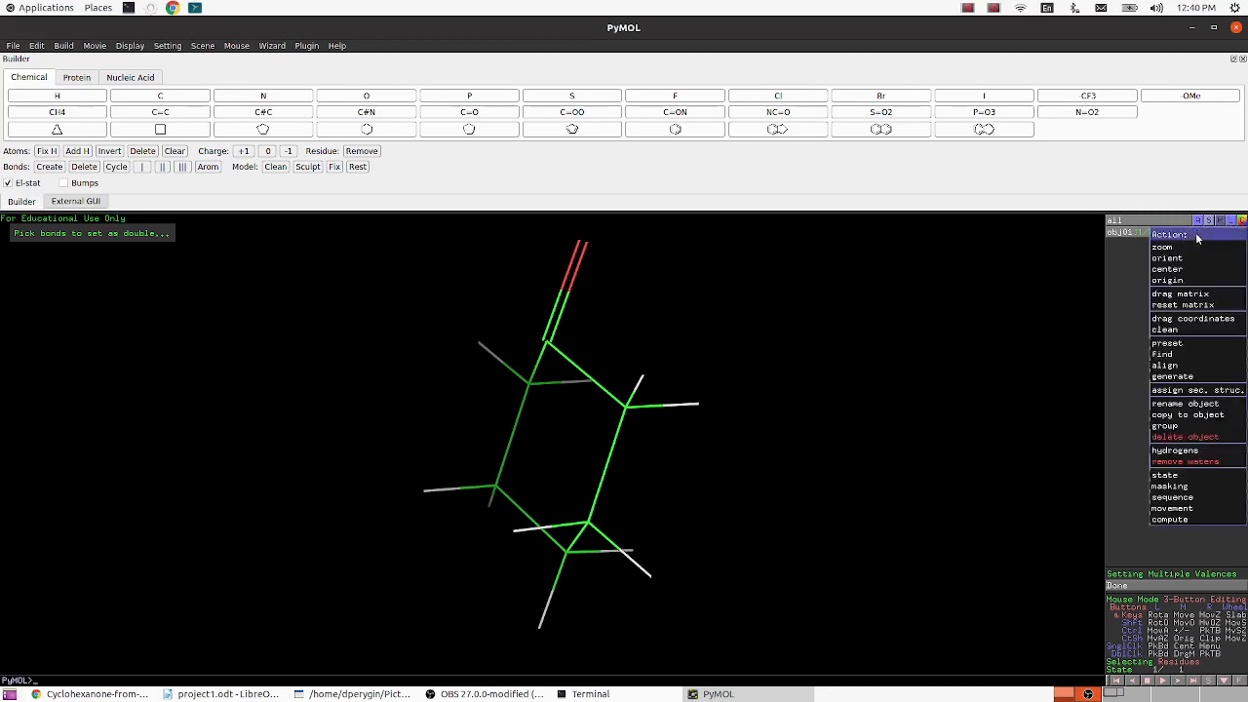
left_click(1179, 330)
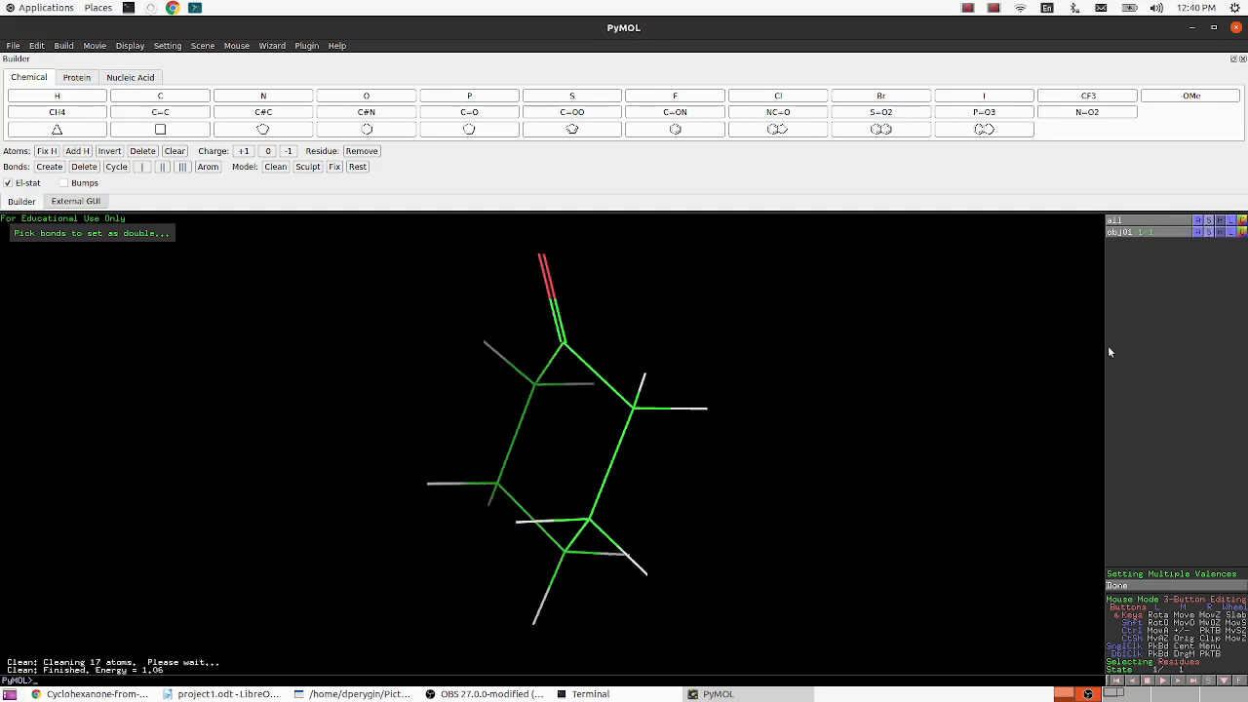
left_click_drag(829, 458, 828, 516)
mouse_move(725, 464)
left_mouse_down()
mouse_move(805, 476)
mouse_move(774, 487)
mouse_move(749, 468)
mouse_move(721, 479)
mouse_move(722, 468)
left_mouse_up()
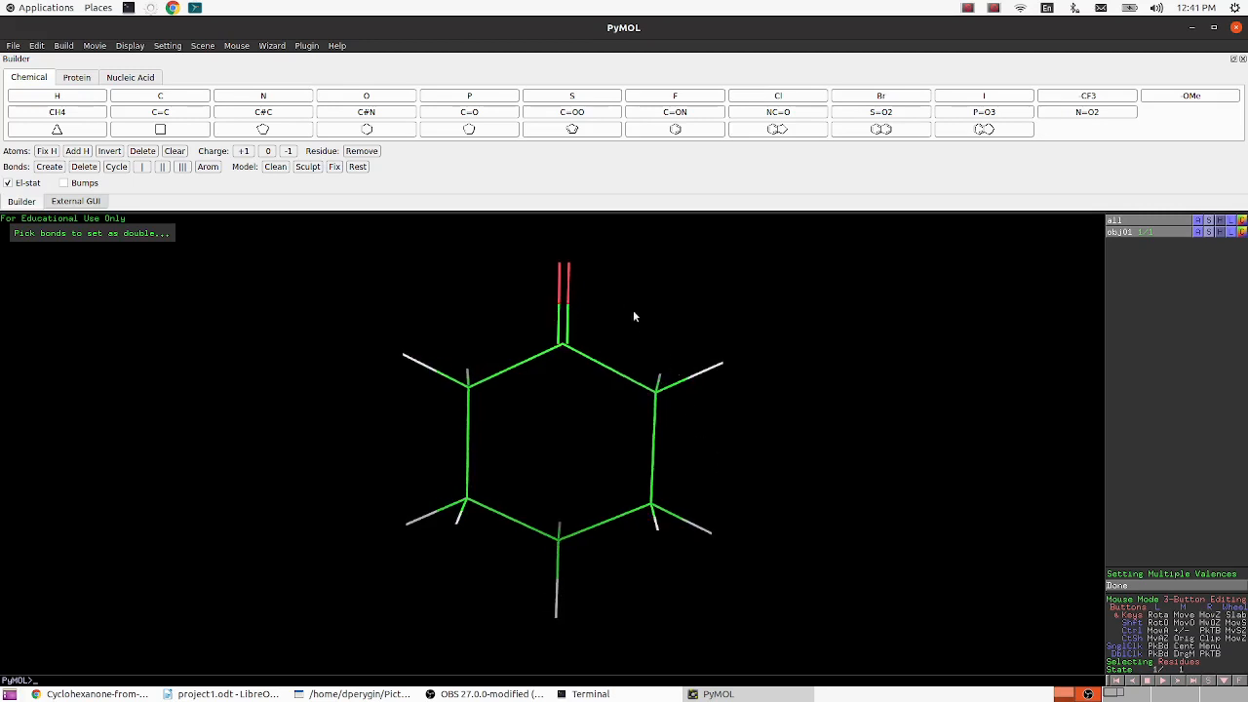
left_click_drag(634, 312, 624, 306)
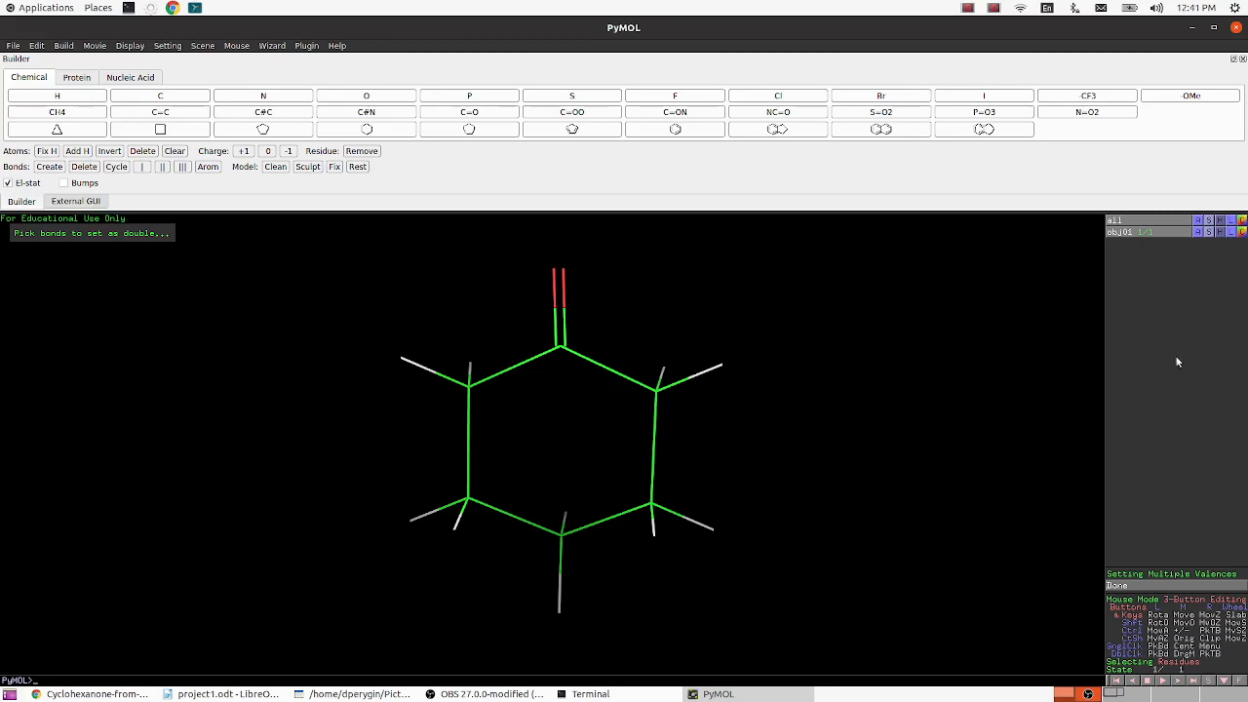
- Show obj01 as sticks only
left_click(1207, 234)
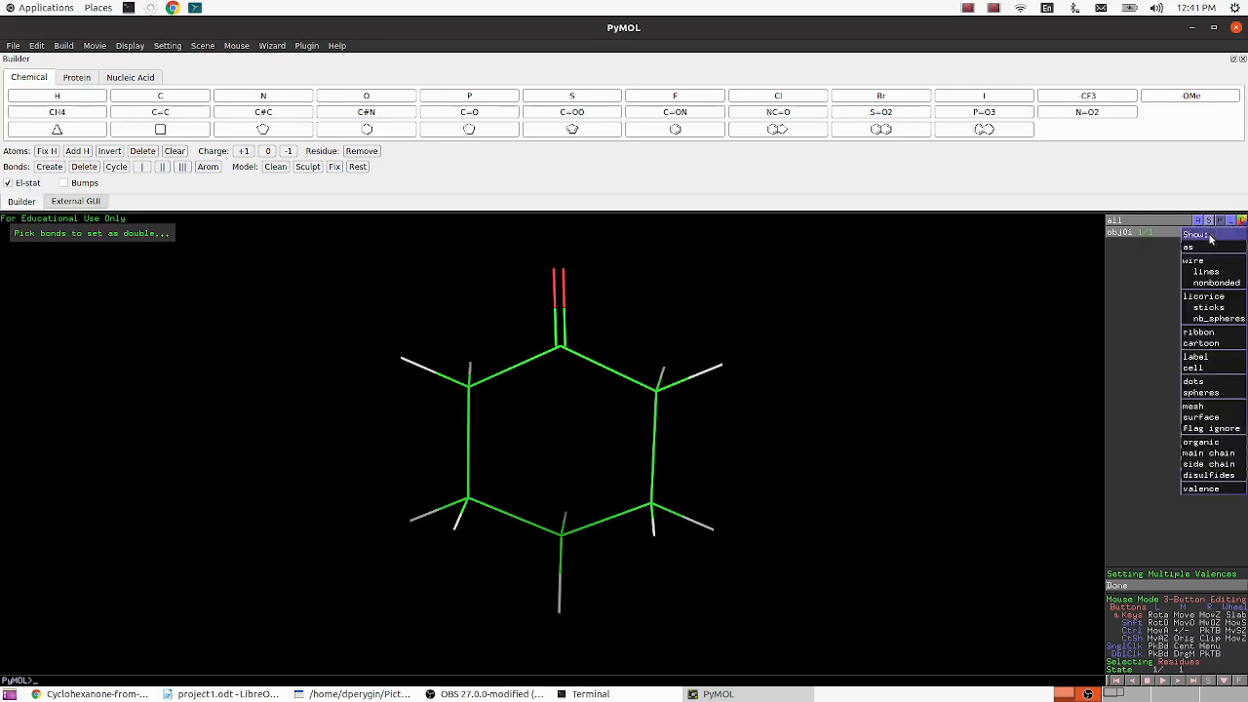
mouse_move(1208, 255)
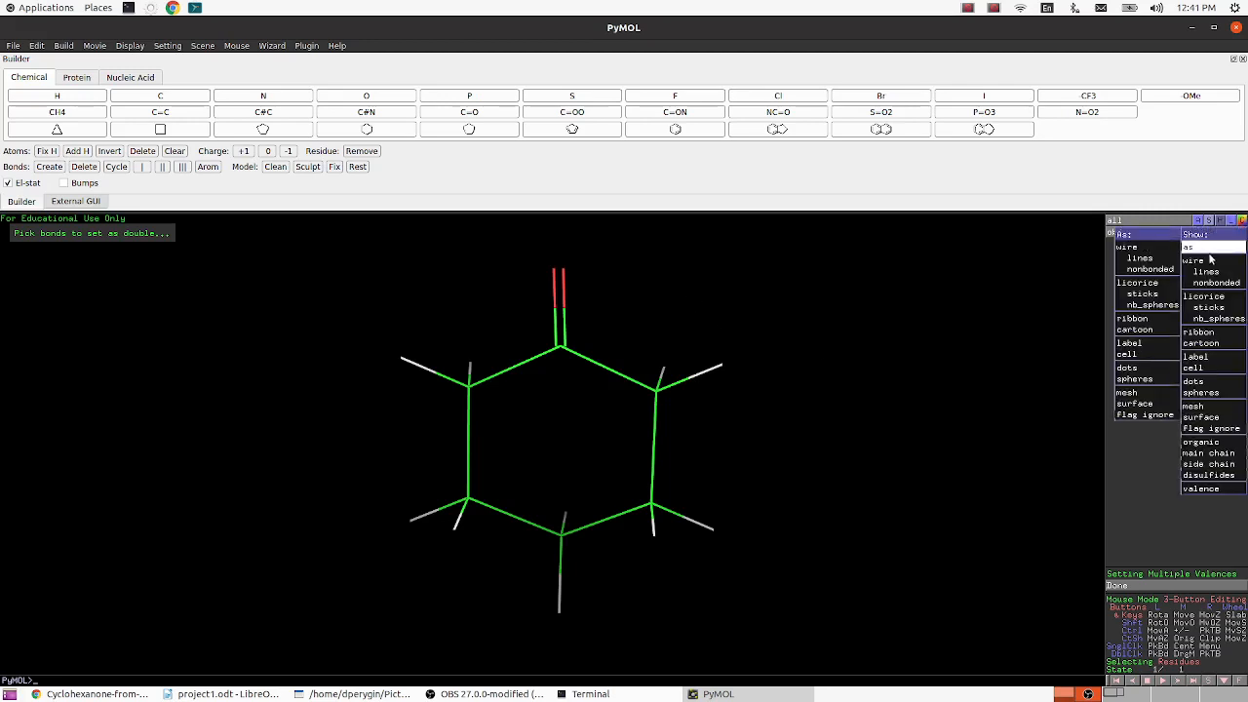
left_click(1142, 293)
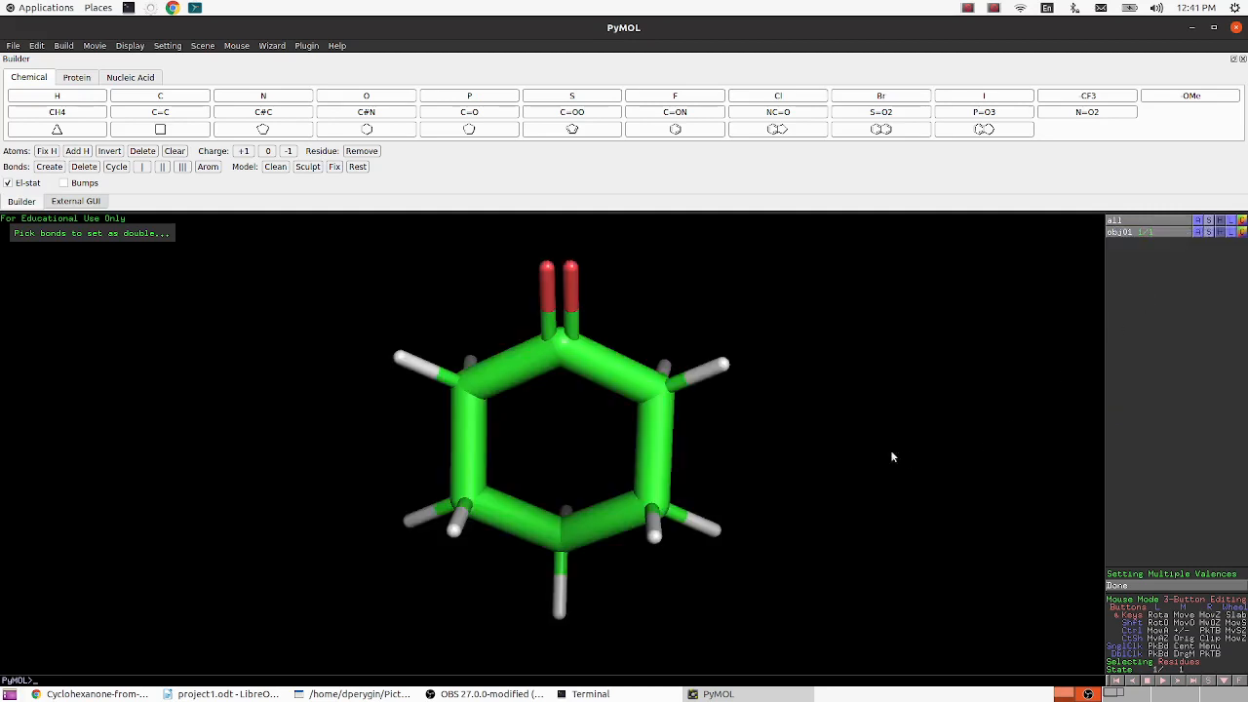
- Apply the ball and stick preset to the cyclohexanone model, keeping the ring face-on
left_click_drag(833, 454, 760, 431)
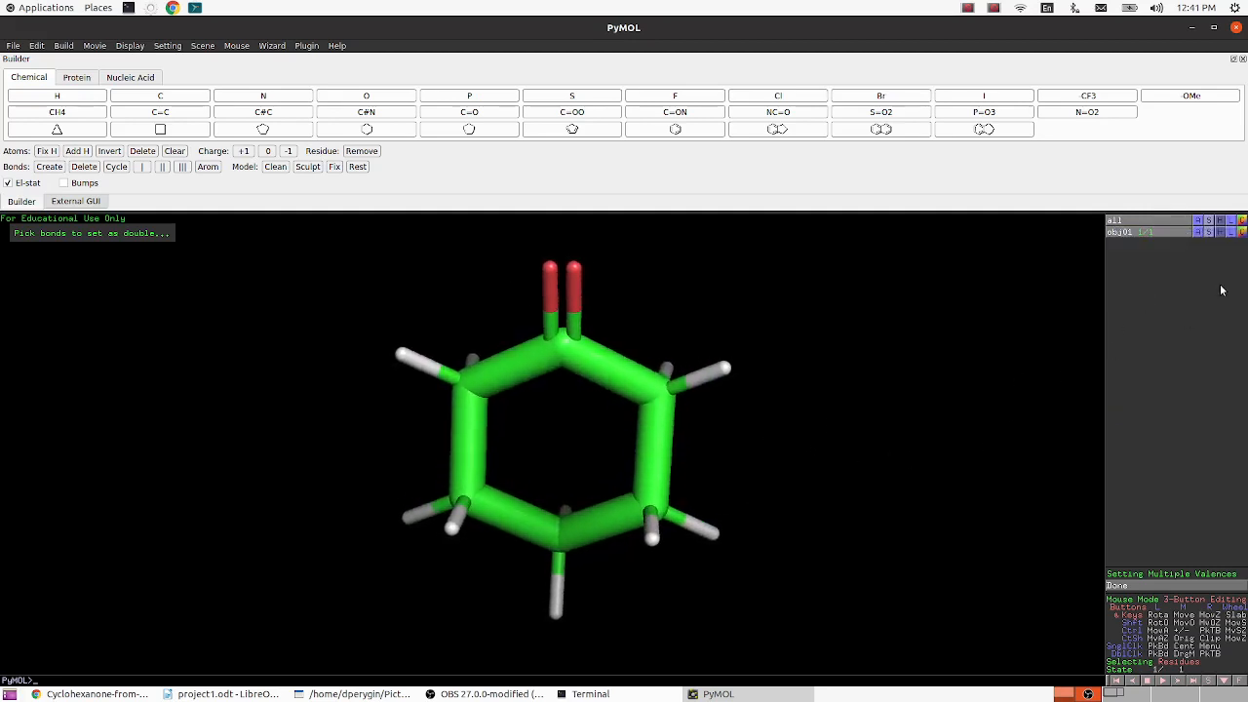
left_click(1200, 234)
mouse_move(1190, 344)
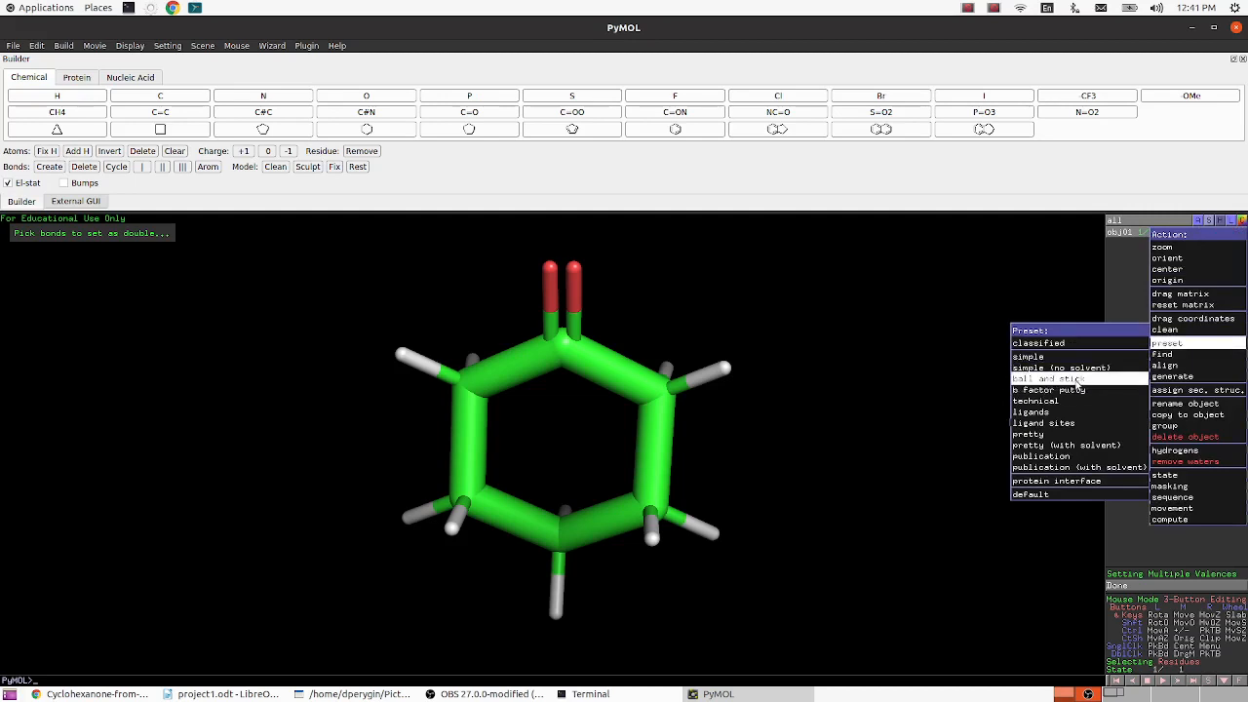
left_click(1076, 380)
left_click_drag(786, 414, 768, 419)
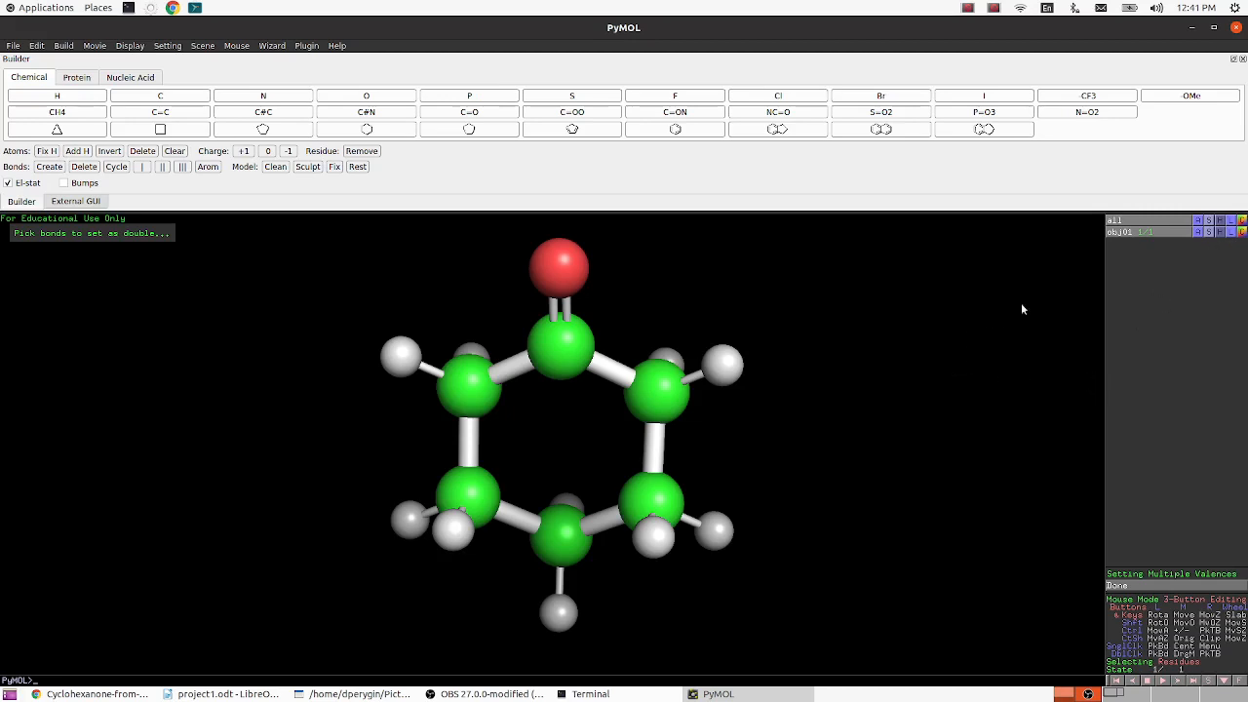
- Try coloring obj01 by element with orange carbons from set 2, and with green carbons
left_click(1242, 232)
mouse_move(1234, 247)
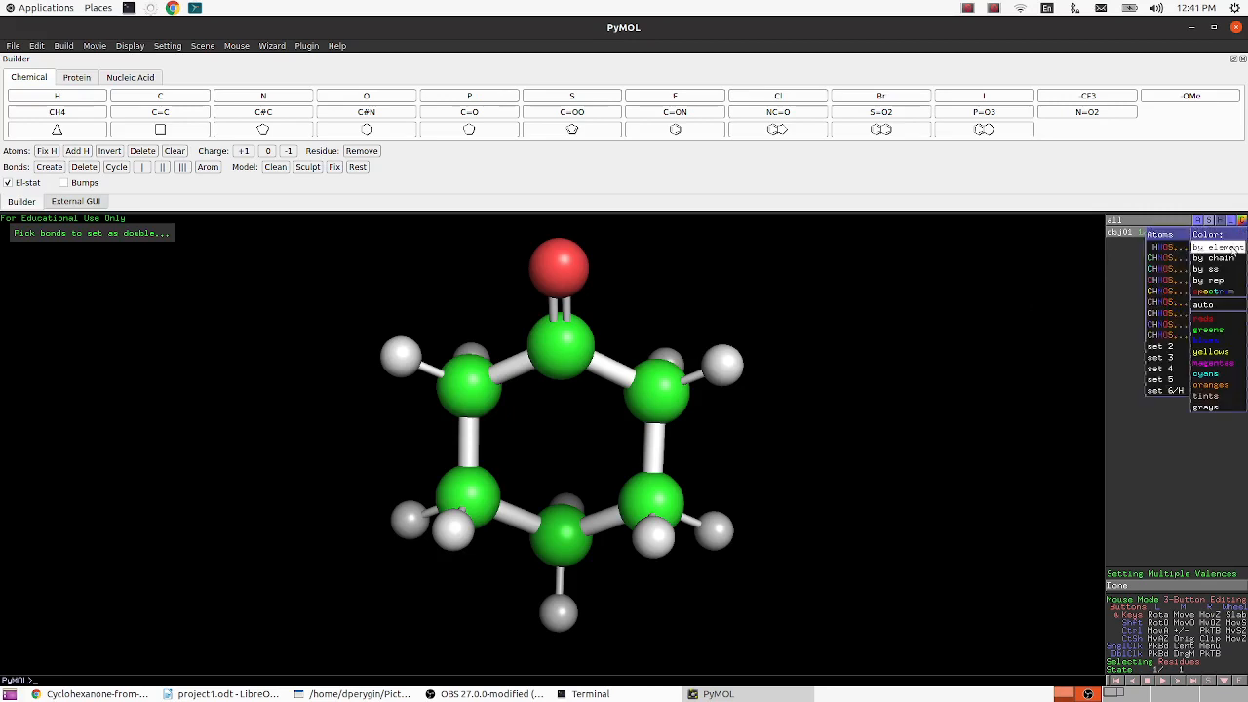
left_click(1165, 346)
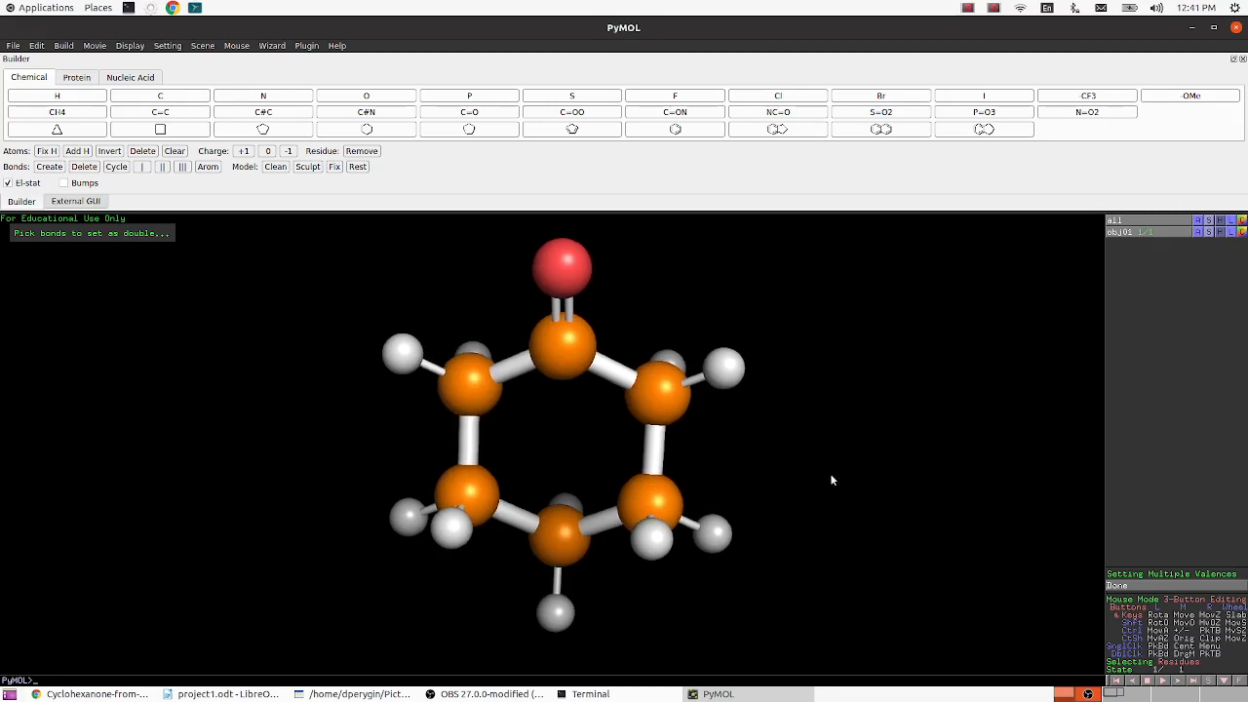
left_click_drag(830, 475, 835, 470)
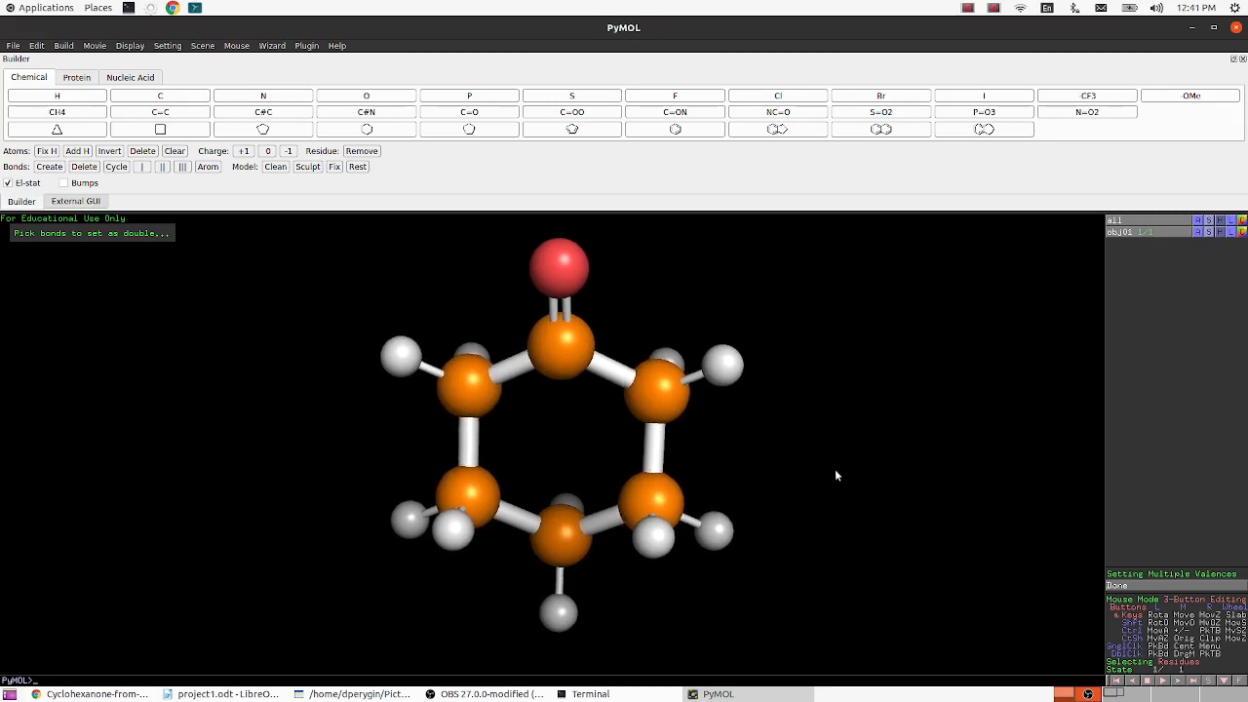
left_click(1242, 232)
mouse_move(1225, 255)
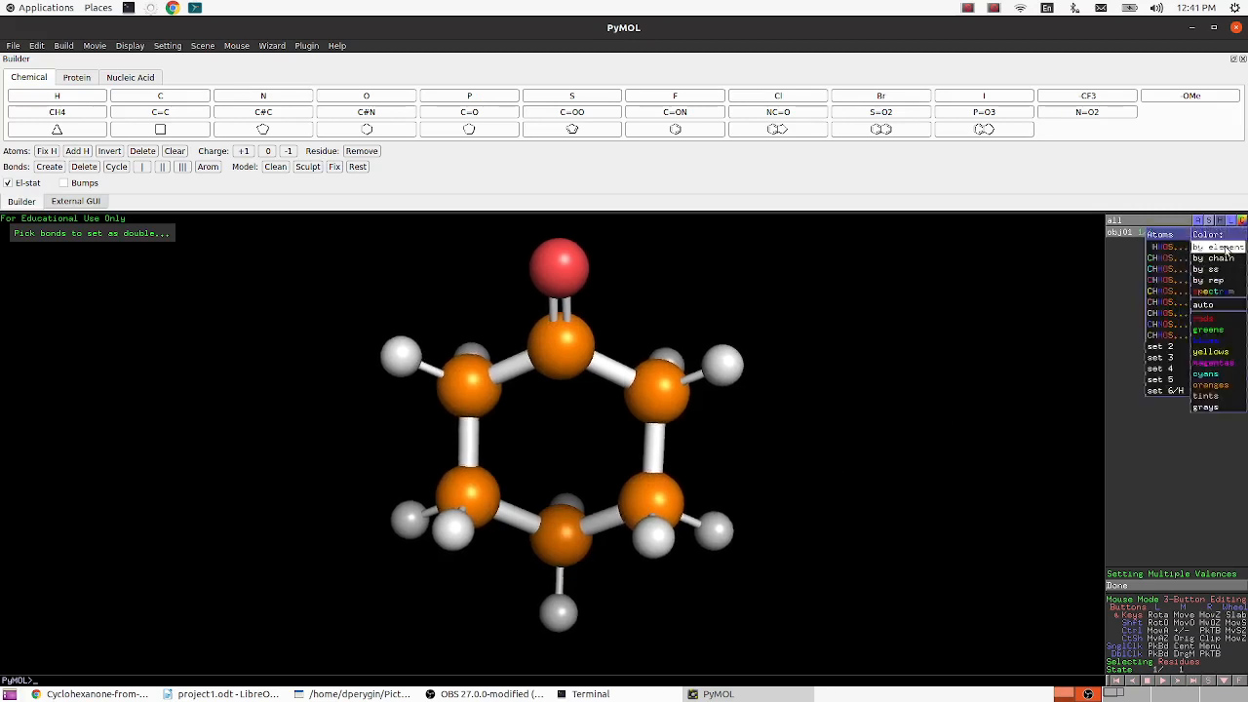
left_click(1168, 260)
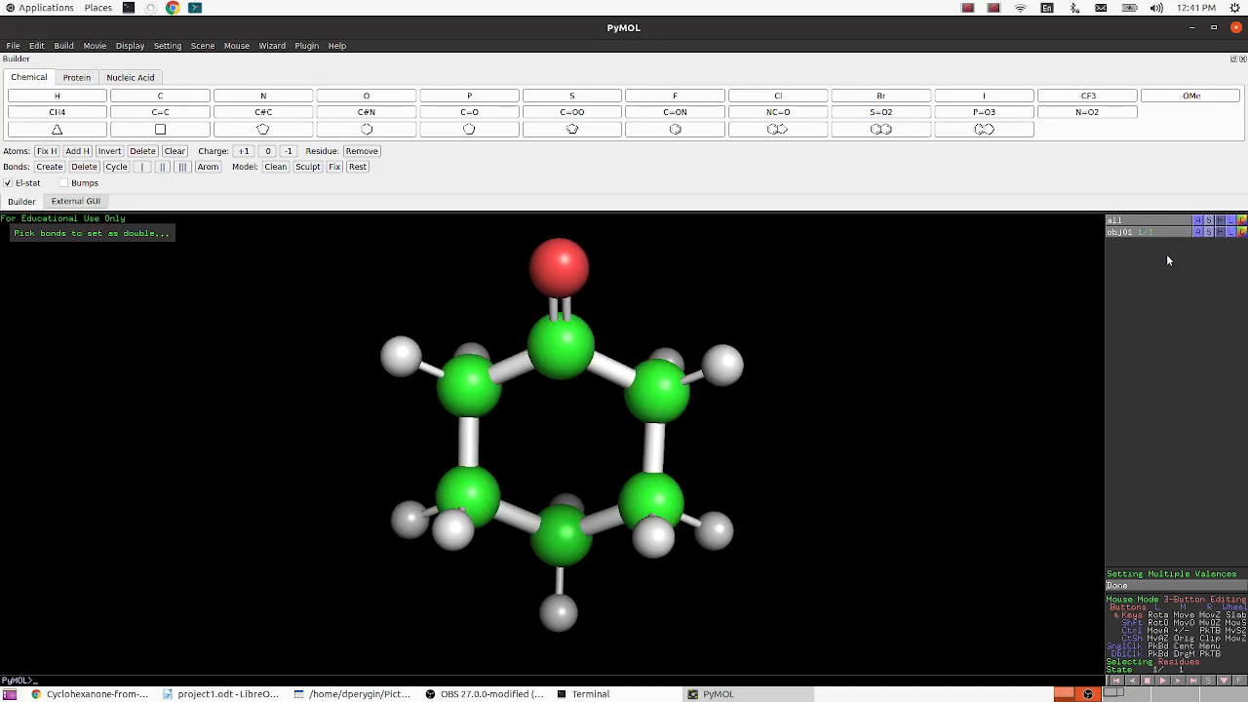
- Try coloring obj01 by chain, and by element with magenta carbons
left_click(1242, 231)
mouse_move(1229, 259)
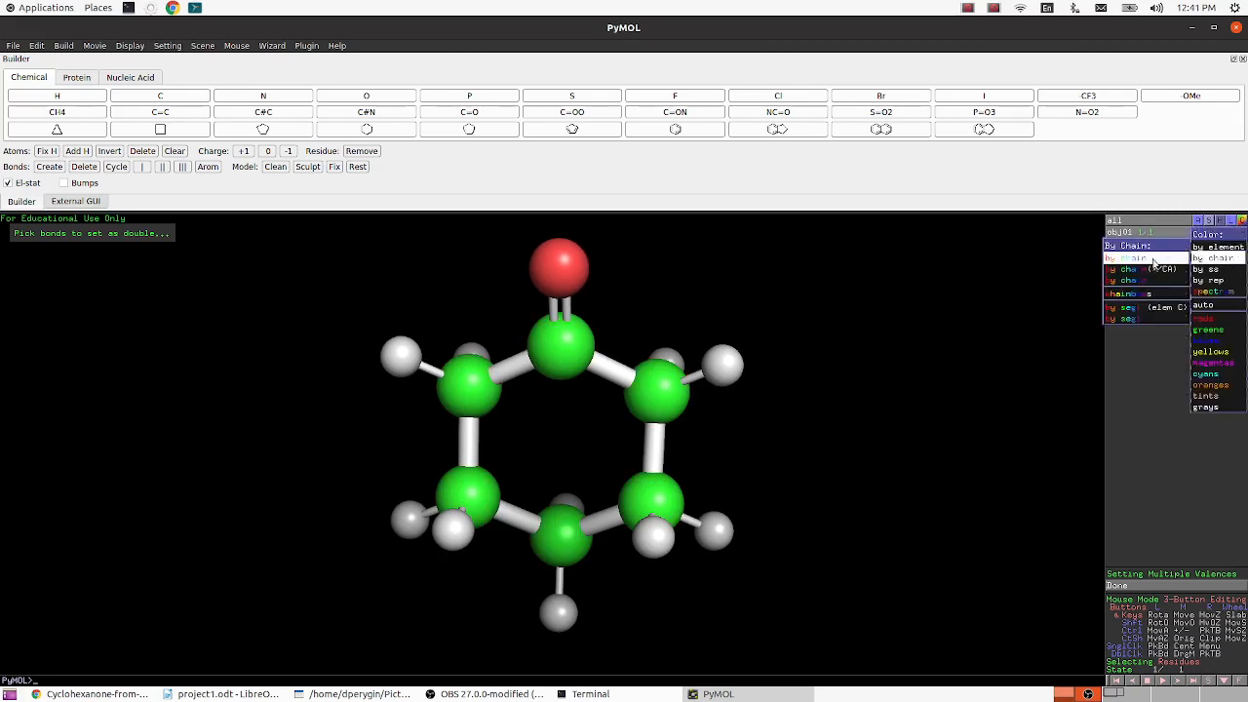
left_click(1156, 260)
left_click(1241, 232)
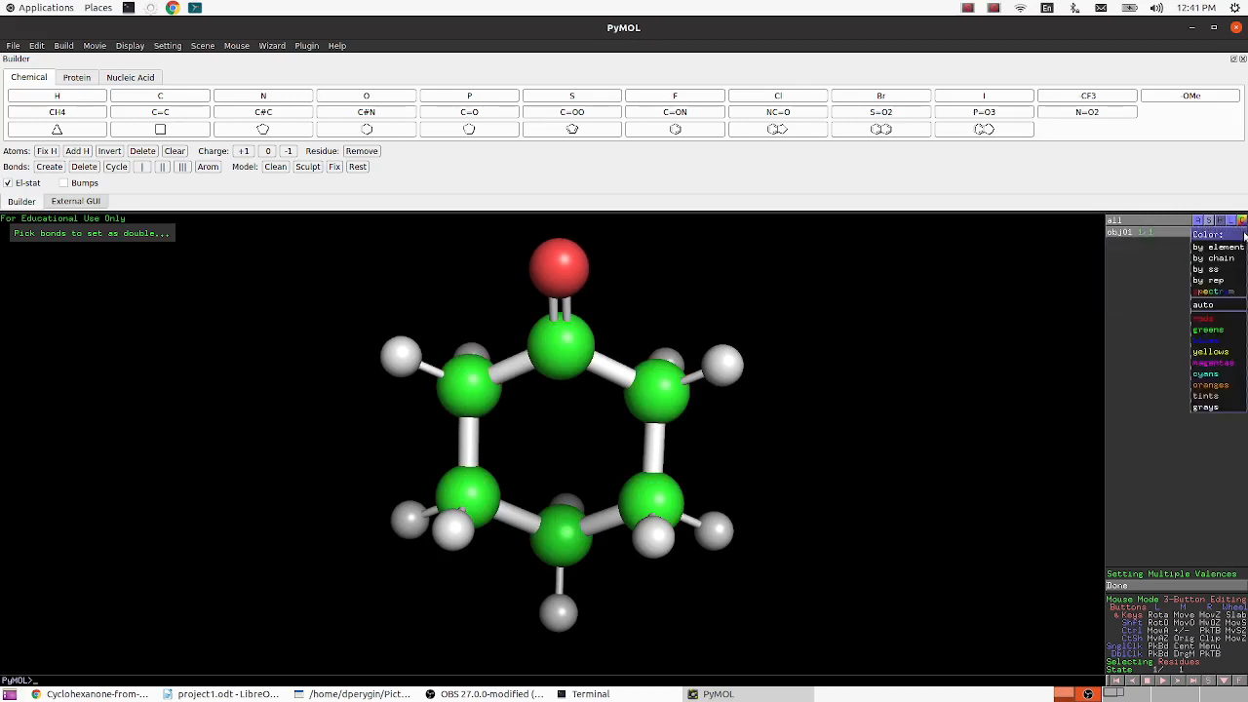
mouse_move(1230, 250)
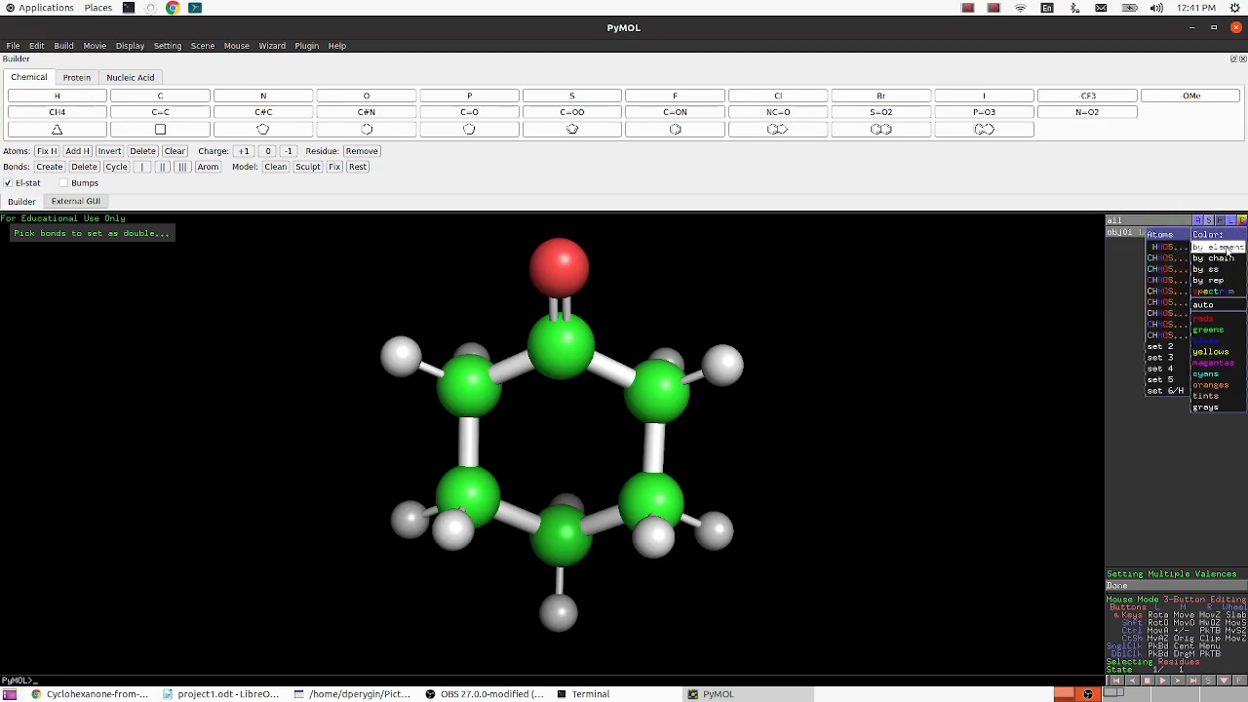
left_click(1169, 282)
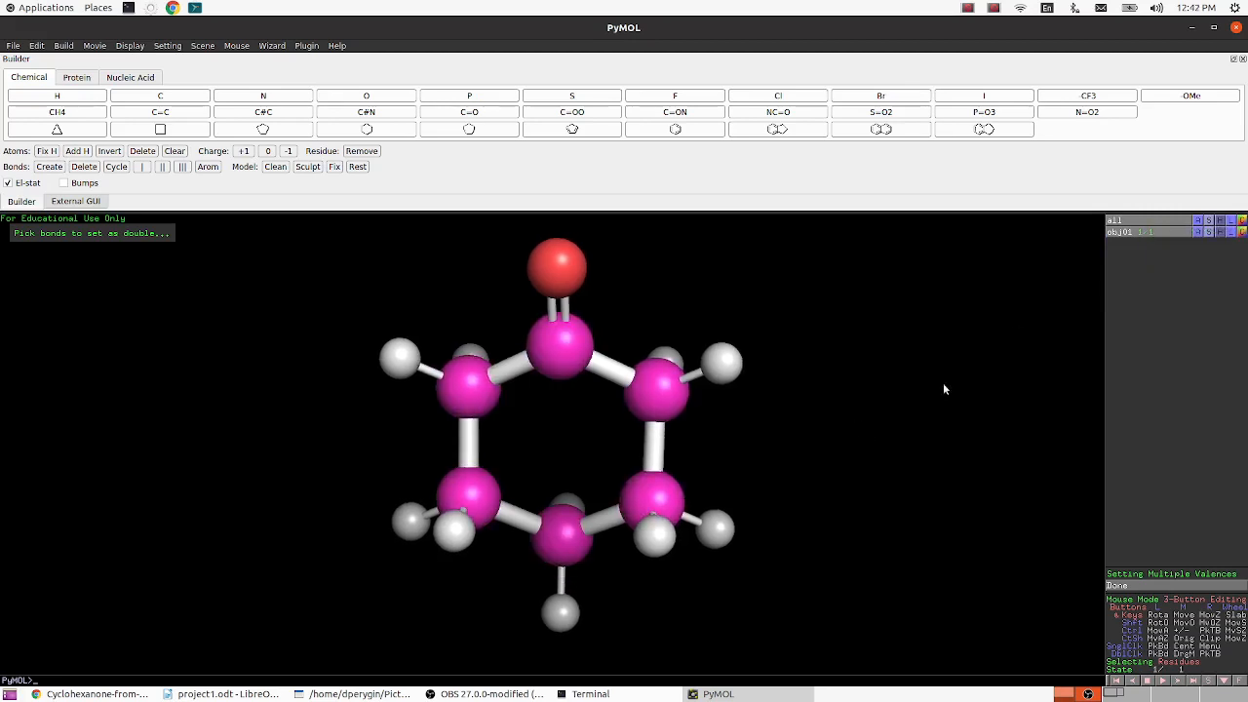
- Color obj01 by element using the scheme with salmon-pink carbons
left_click(1241, 233)
mouse_move(1228, 249)
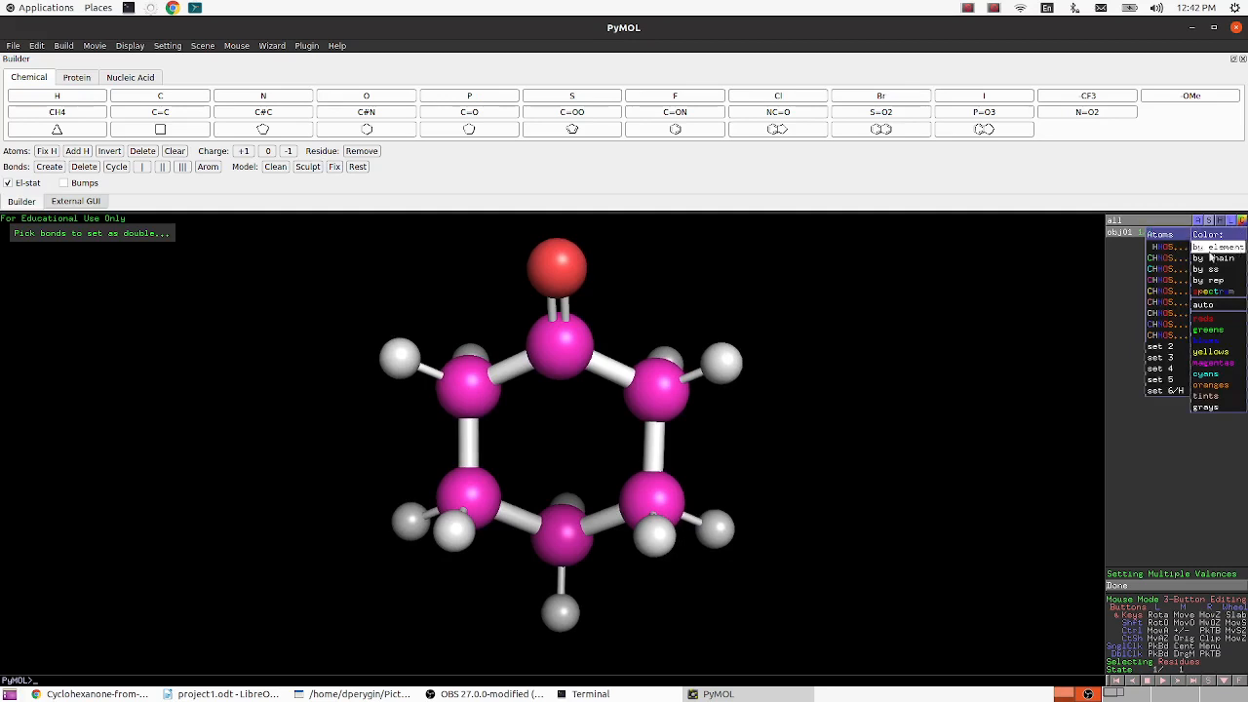
left_click(1167, 291)
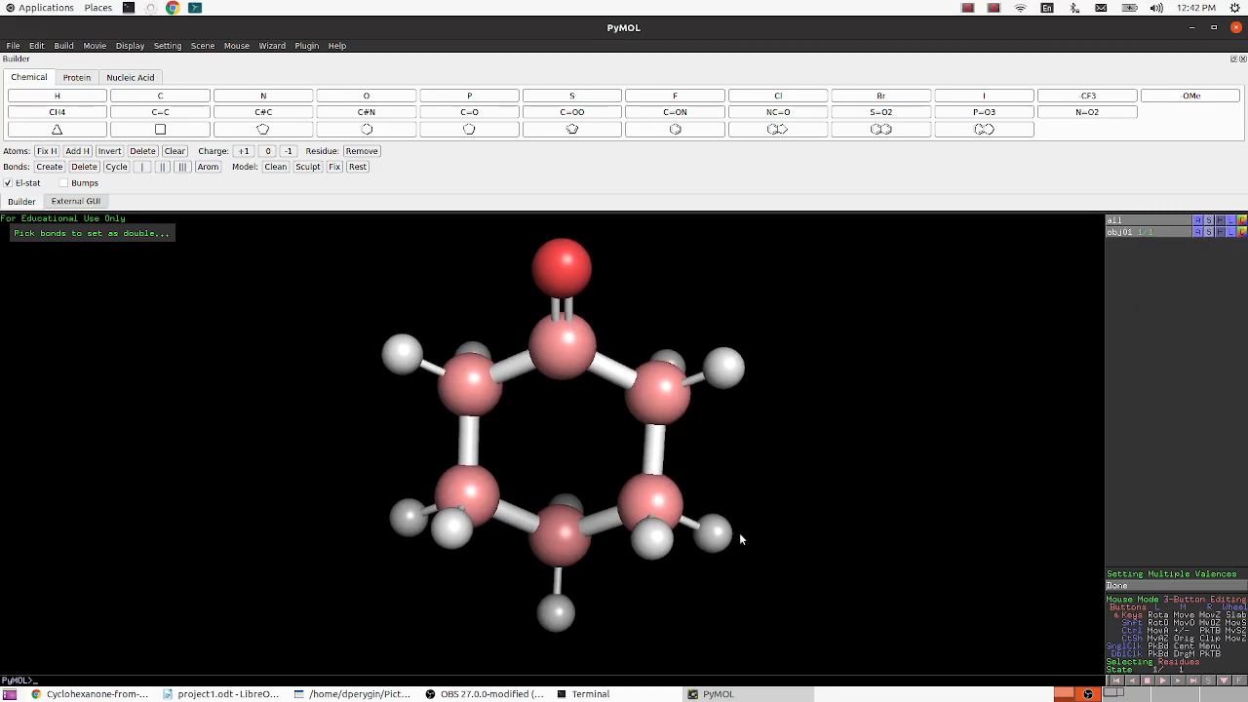
- Switch to Shutter and capture a selection screenshot of about 794 × 669 pixels around the cyclohexanone model
left_click(346, 694)
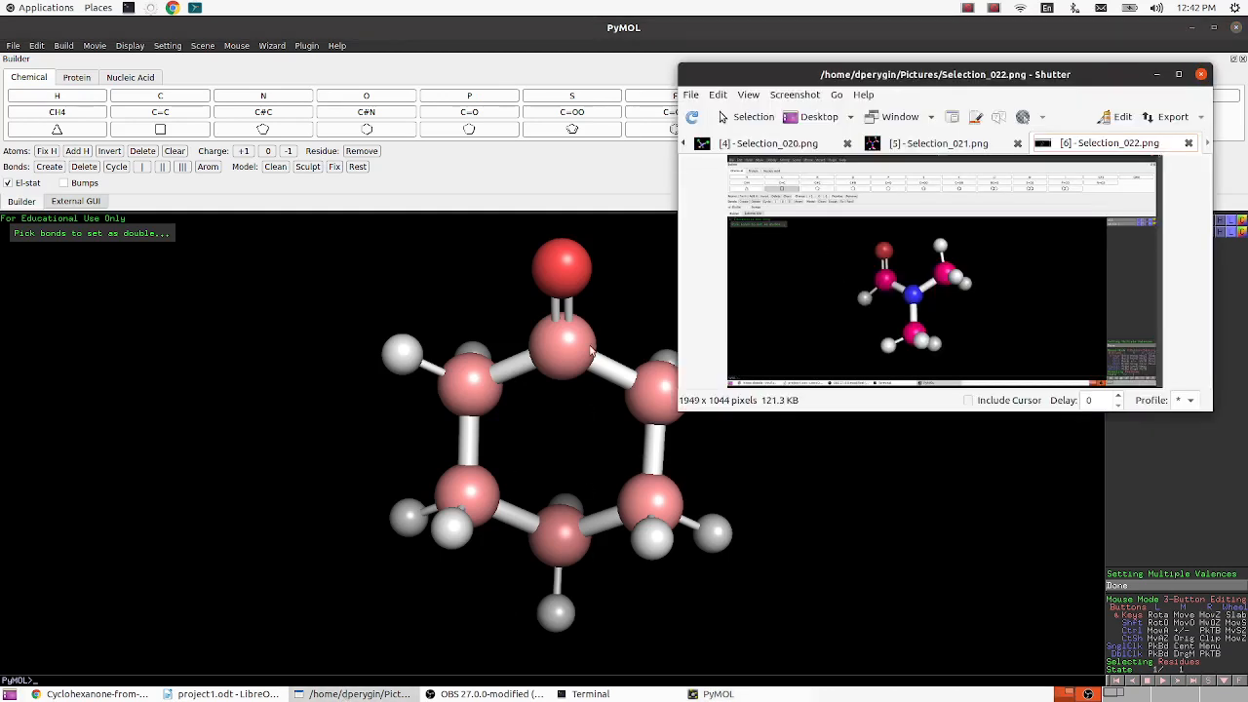
left_click(724, 116)
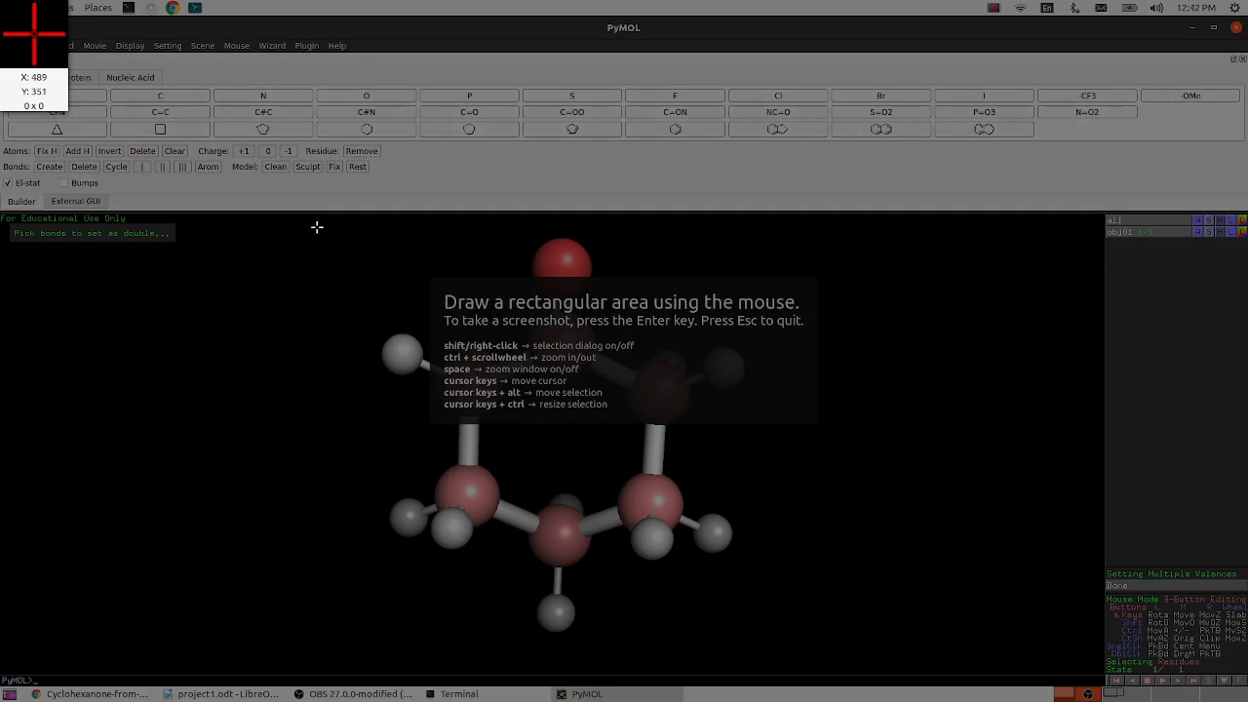
left_click_drag(317, 228, 827, 657)
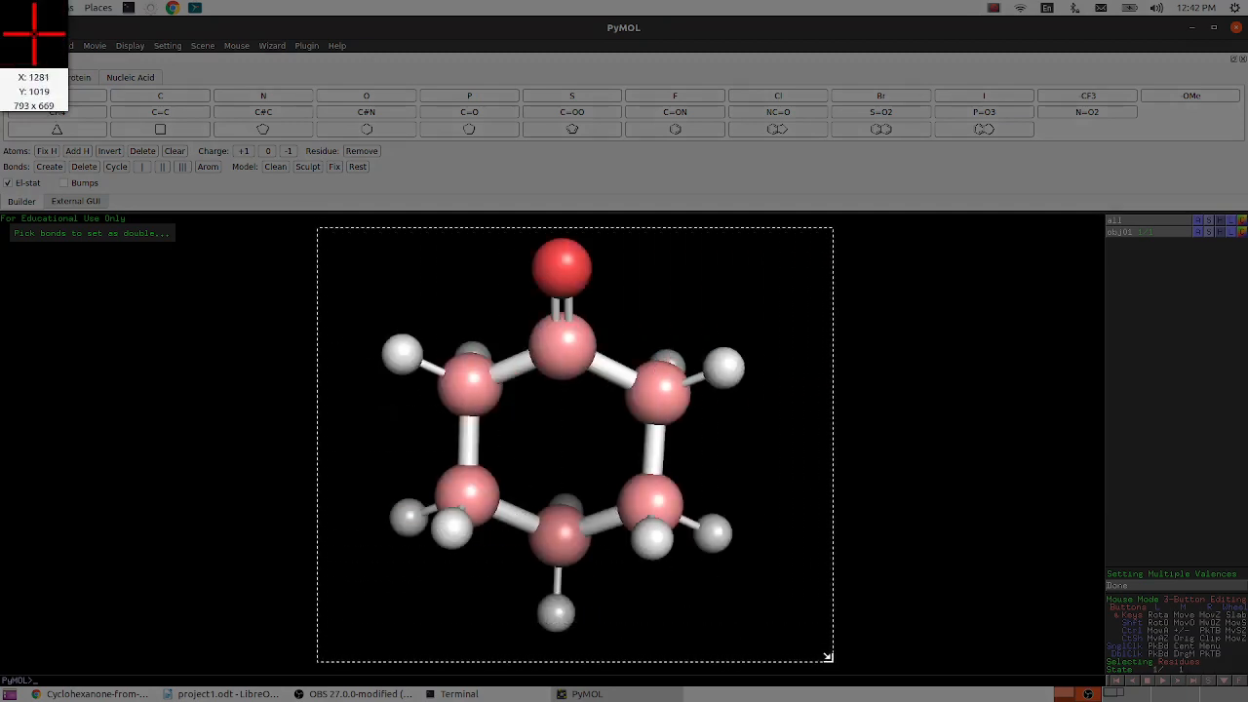
double_click(722, 585)
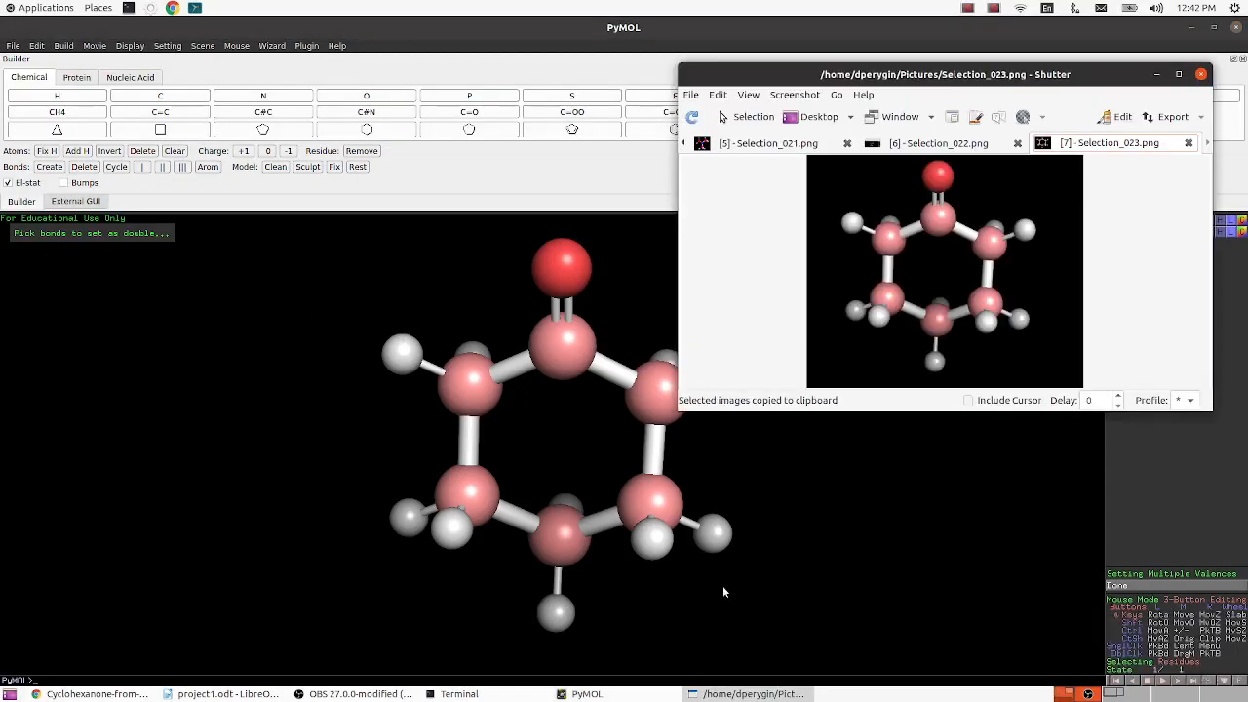
- Switch to project1.odt in LibreOffice Writer and paste the captured image below the "1. Cyclohexanone" heading
left_click(239, 694)
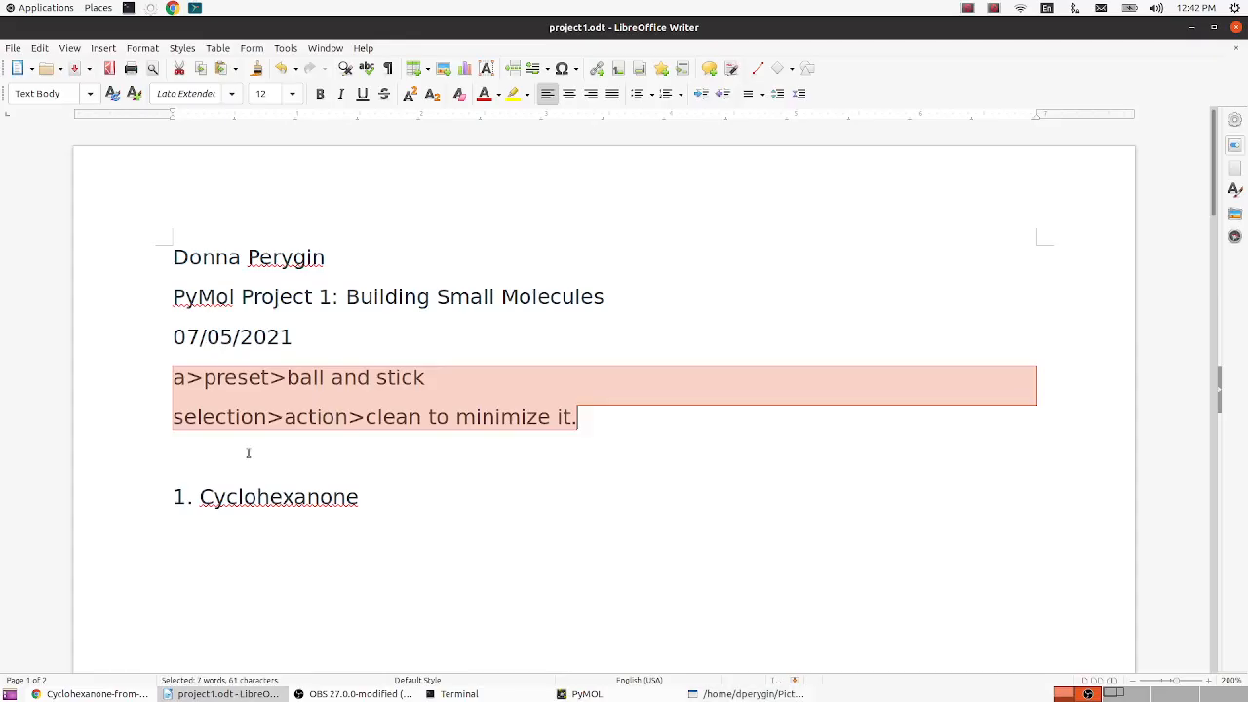
scroll(351, 490, "down", 4)
left_click(354, 343)
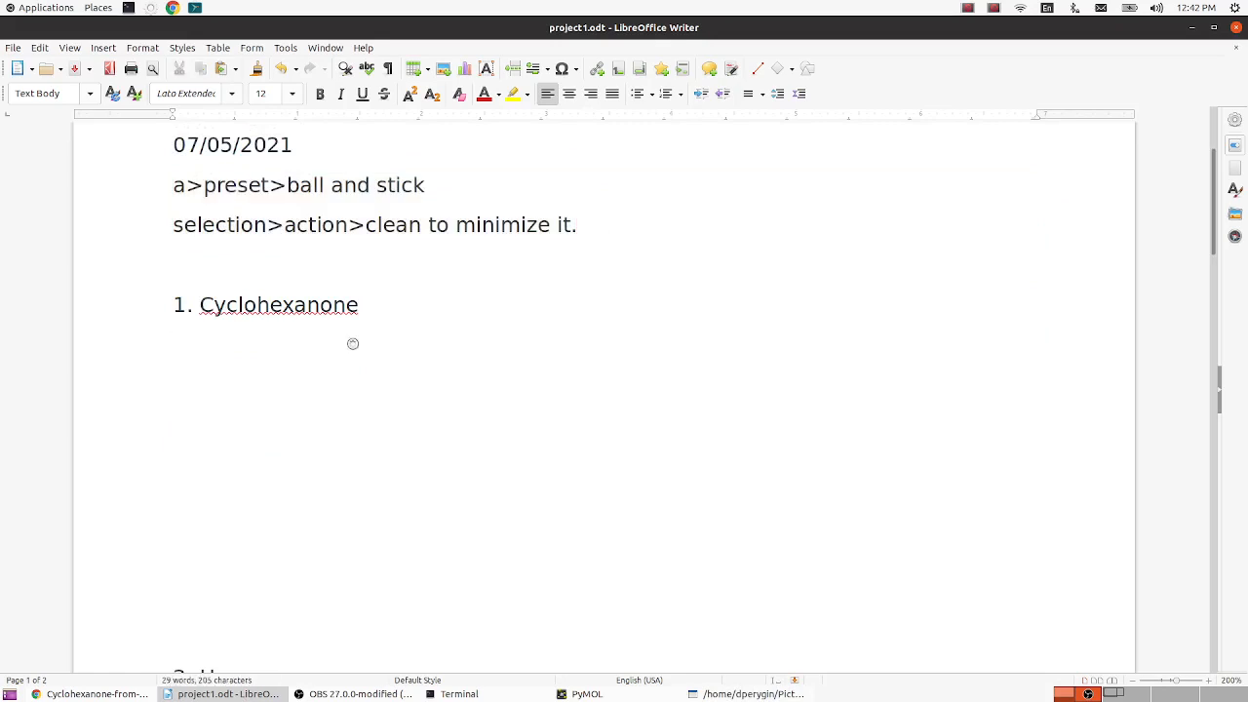
key("ctrl+v")
- Shrink the pasted cyclohexanone image to about 2.34 × 1.97 so it fits between the Cyclohexanone and Hexane headings
scroll(623, 390, "down", 6)
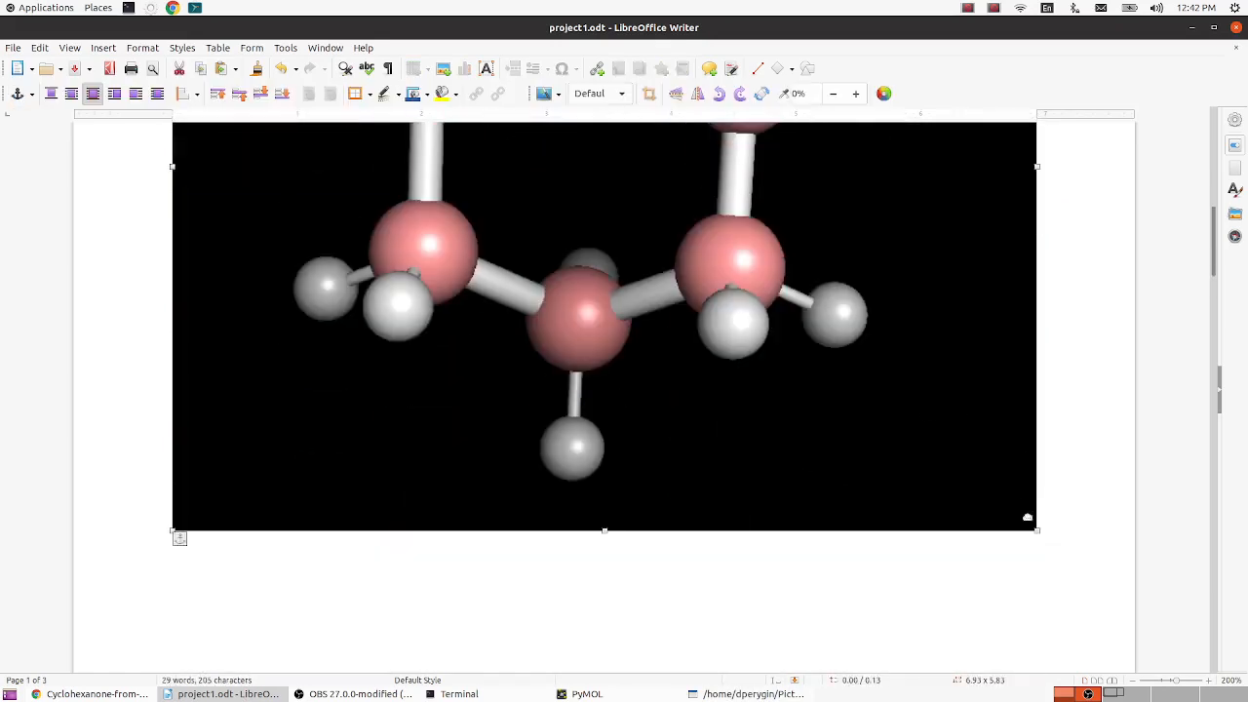
left_click_drag(1033, 527, 521, 270)
scroll(633, 467, "up", 12)
scroll(632, 467, "down", 5)
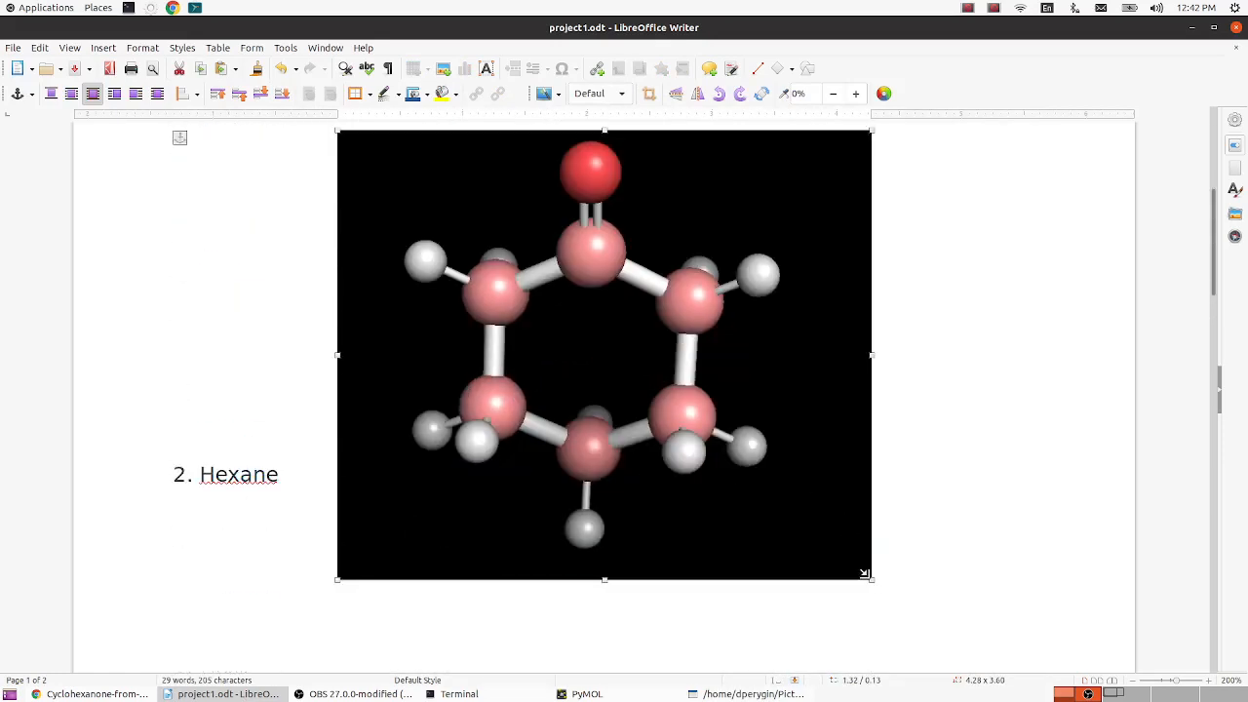
left_click_drag(871, 582, 385, 400)
scroll(696, 438, "up", 3)
scroll(696, 437, "down", 1)
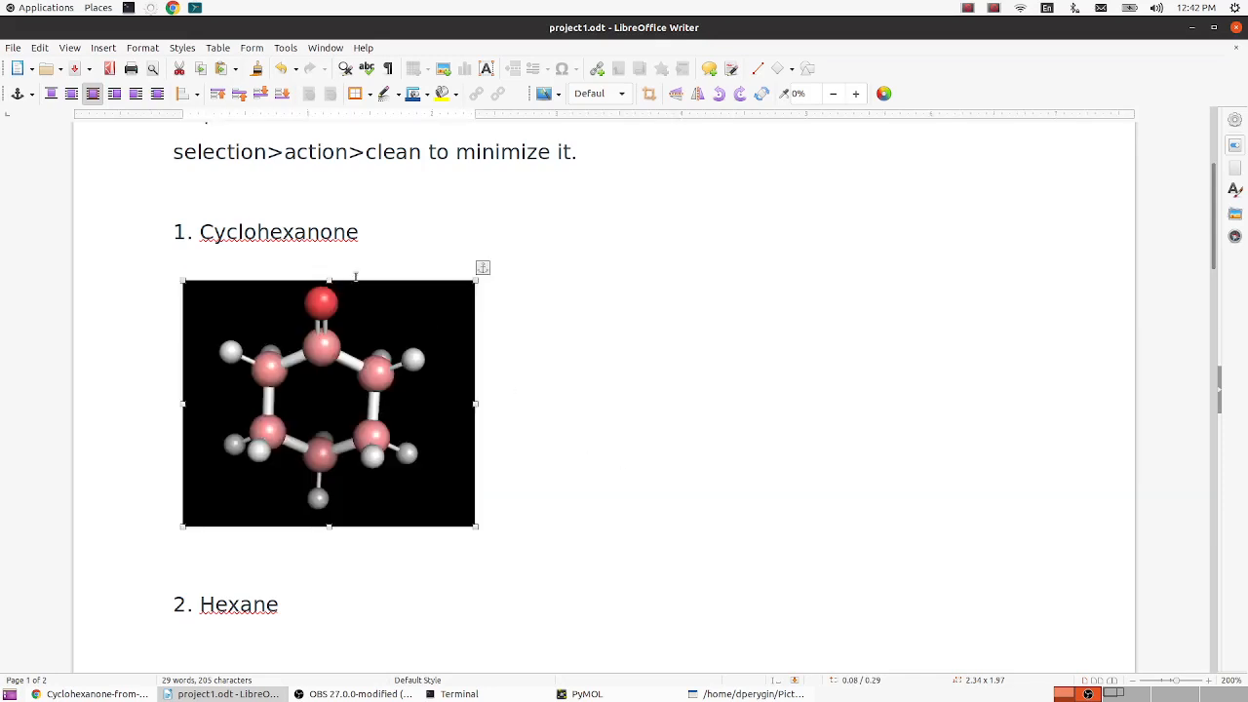
- Place the text cursor below the "2. Hexane" heading, and bring up the Hexane Wikipedia article in Chrome as the structure reference
scroll(404, 357, "down", 3)
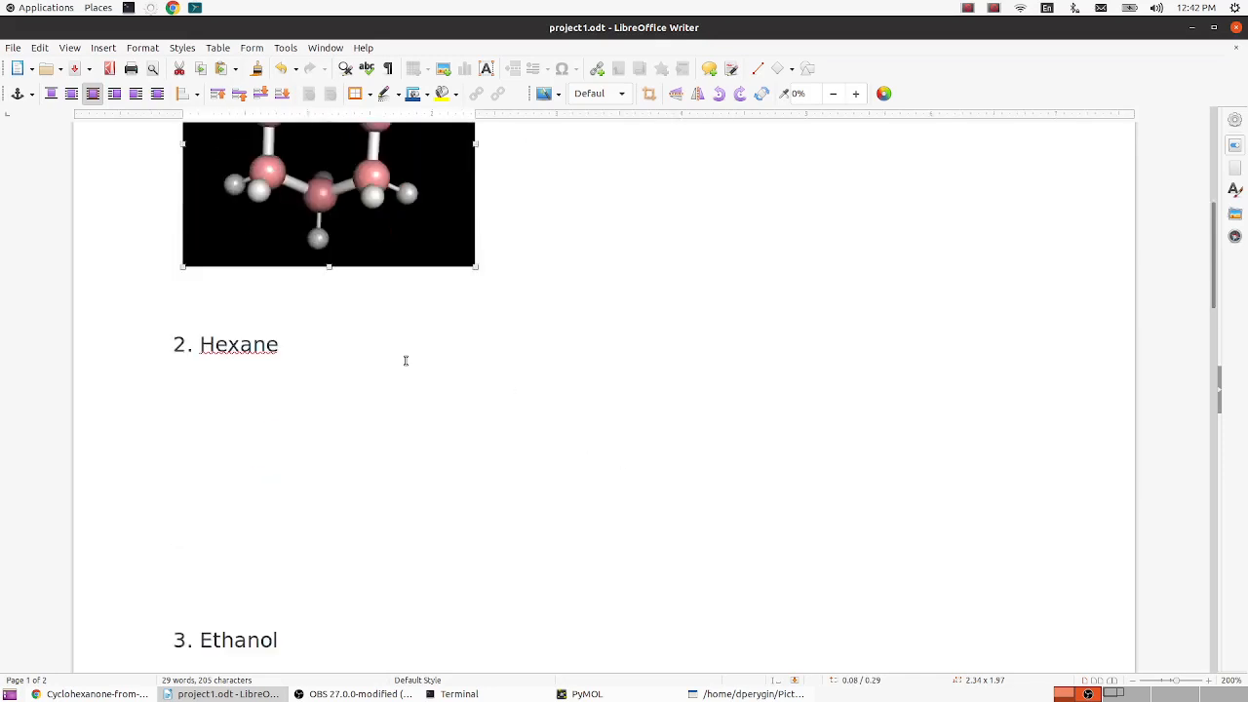
left_click(310, 369)
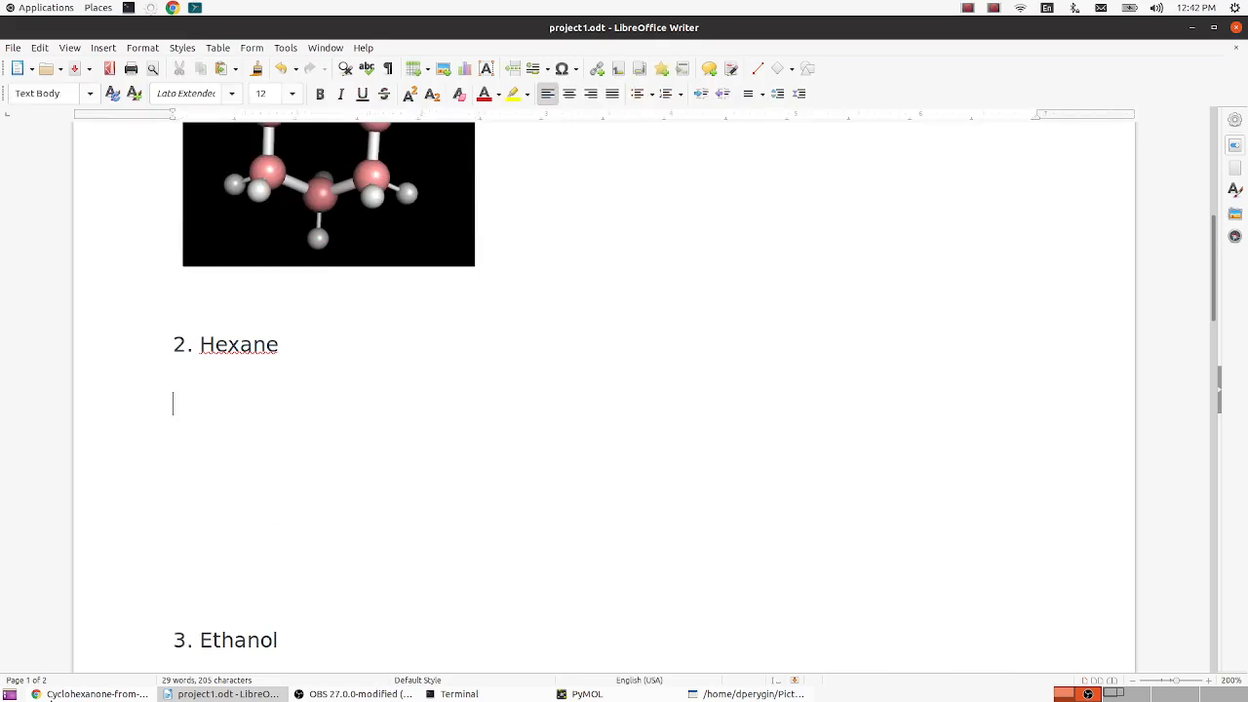
left_click(59, 694)
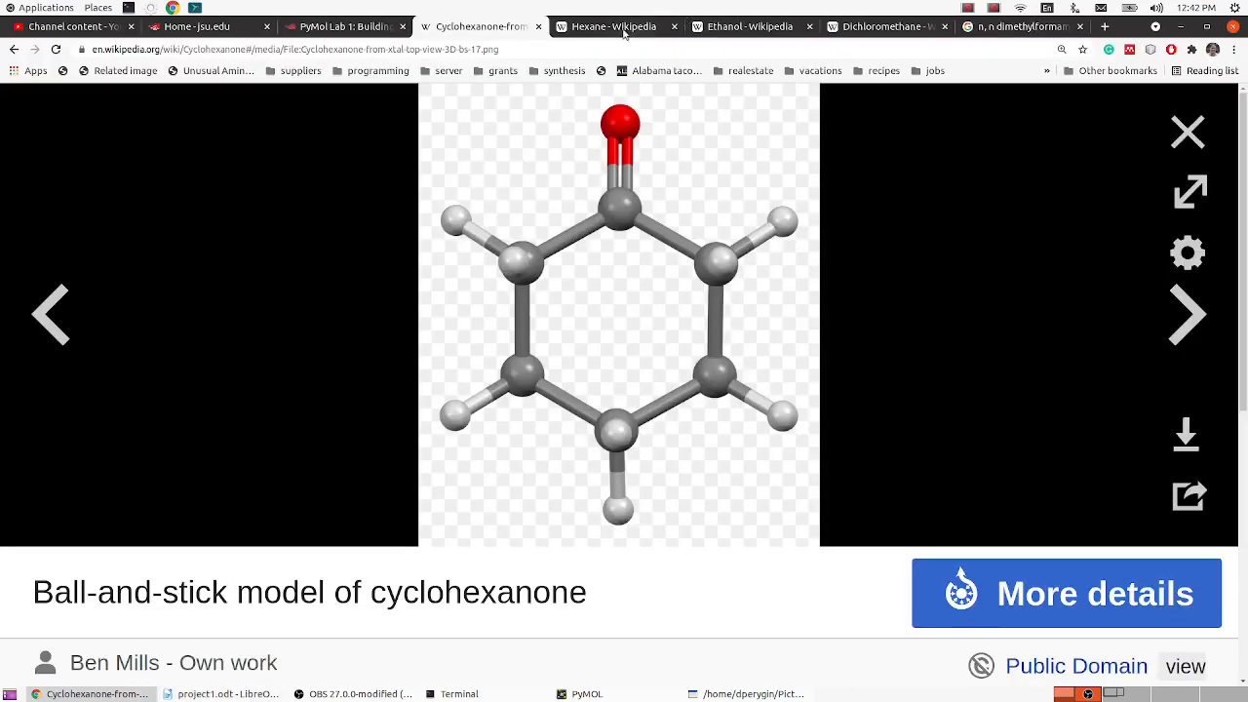
left_click(614, 28)
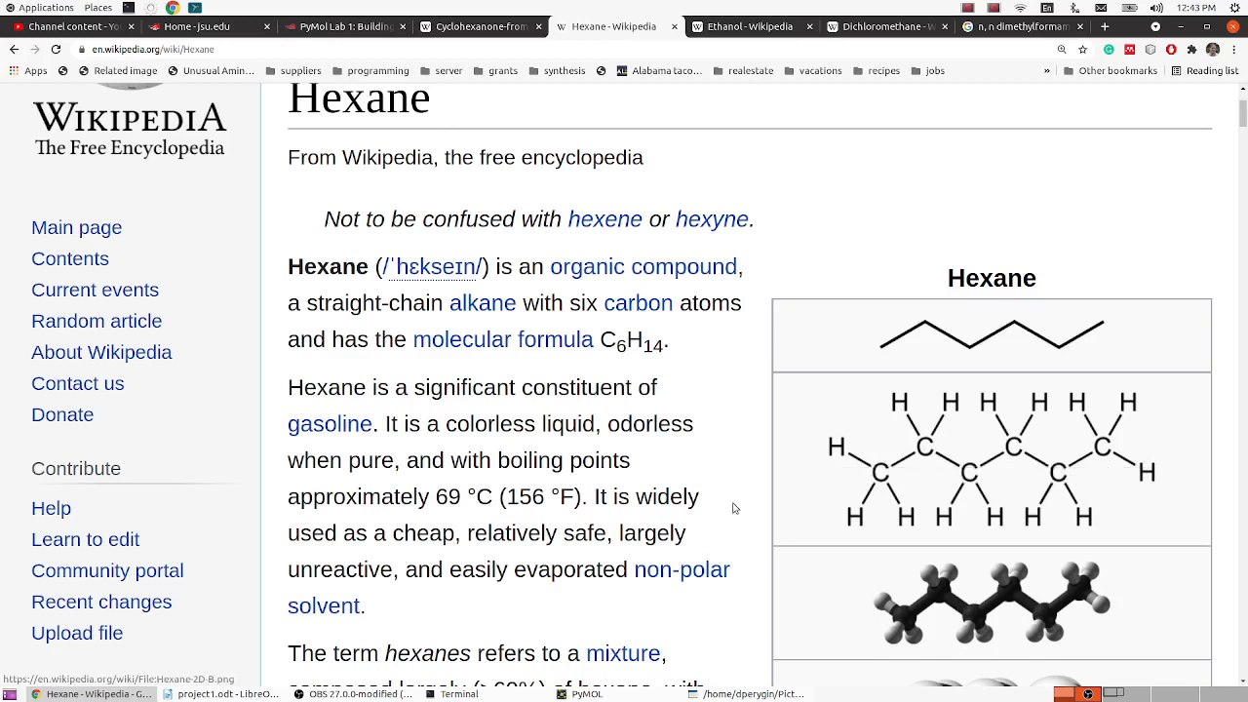
- Switch to PyMOL and delete all objects to clear the cyclohexanone model
left_click(628, 694)
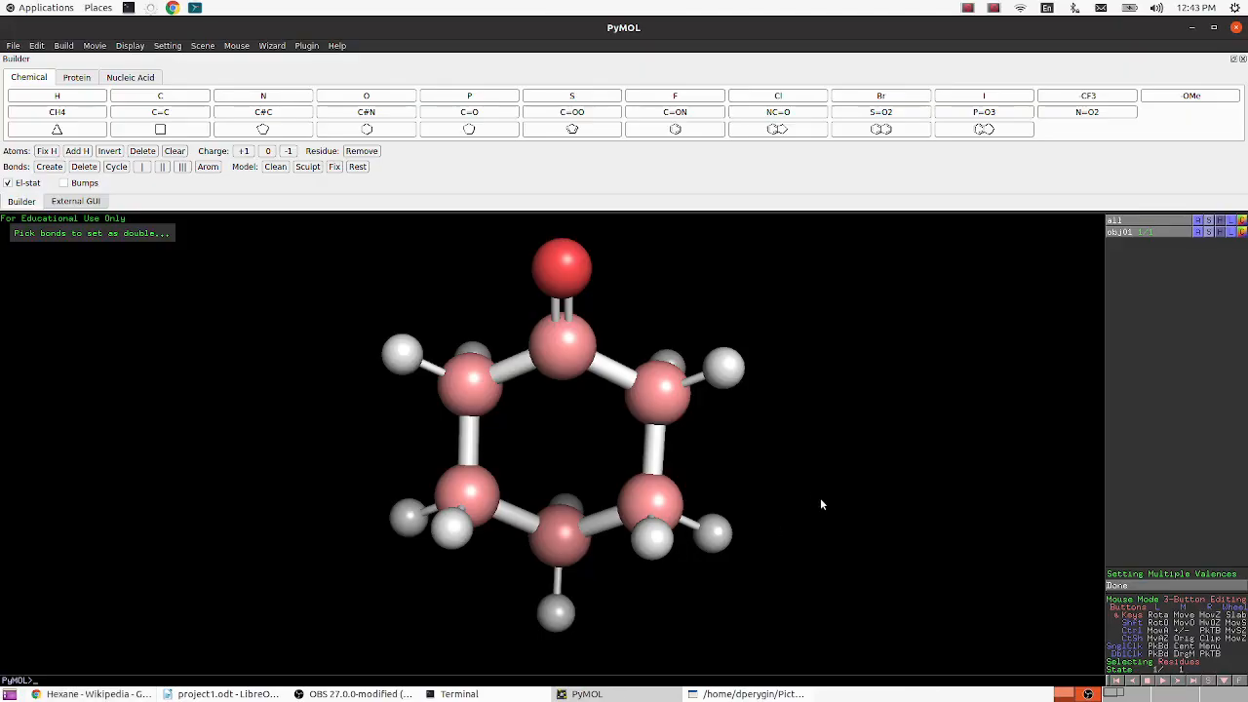
right_click(834, 422)
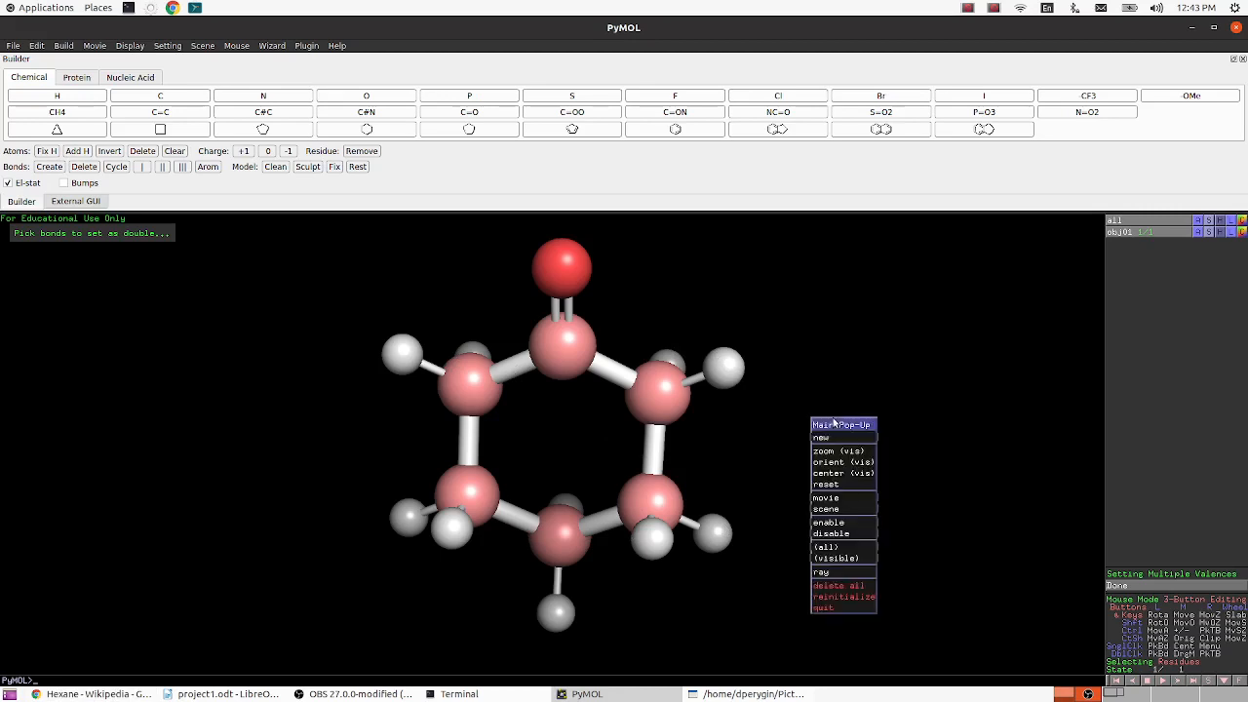
left_click(856, 586)
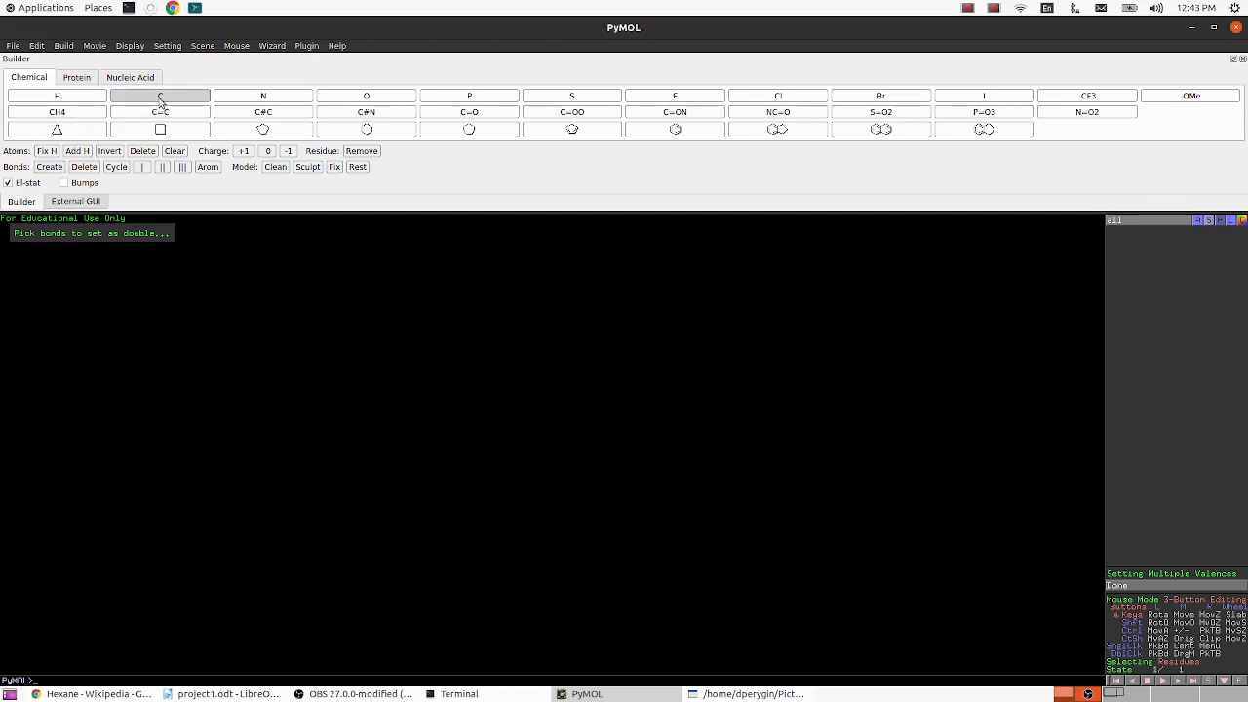
- Create a methyl (CH4) fragment as a new object, leaving empty space beside it for the chain
left_click(76, 115)
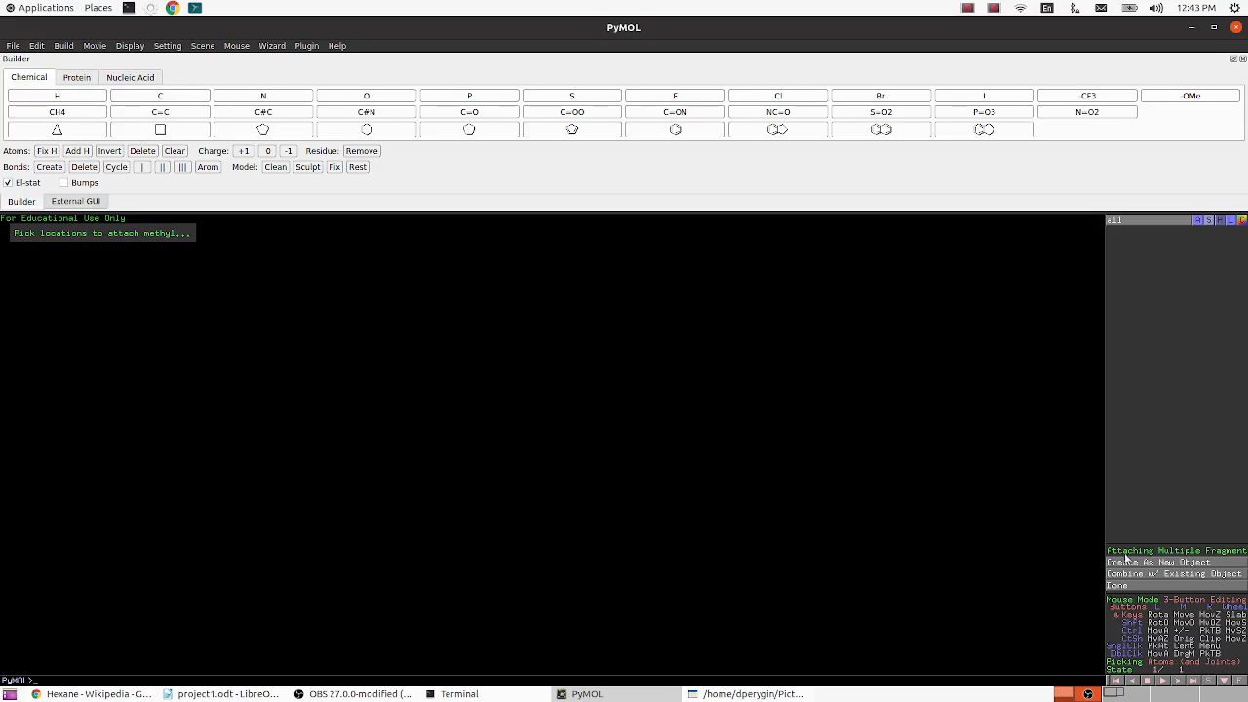
left_click(1134, 564)
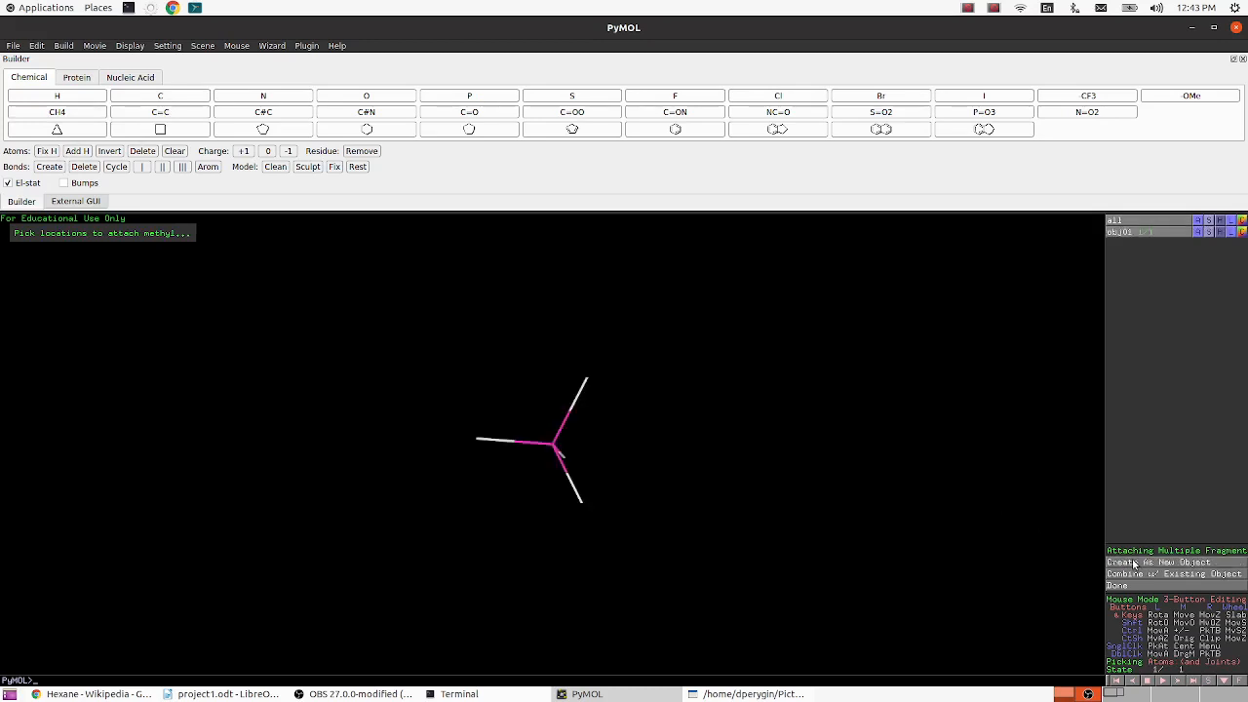
left_click_drag(785, 493, 669, 471)
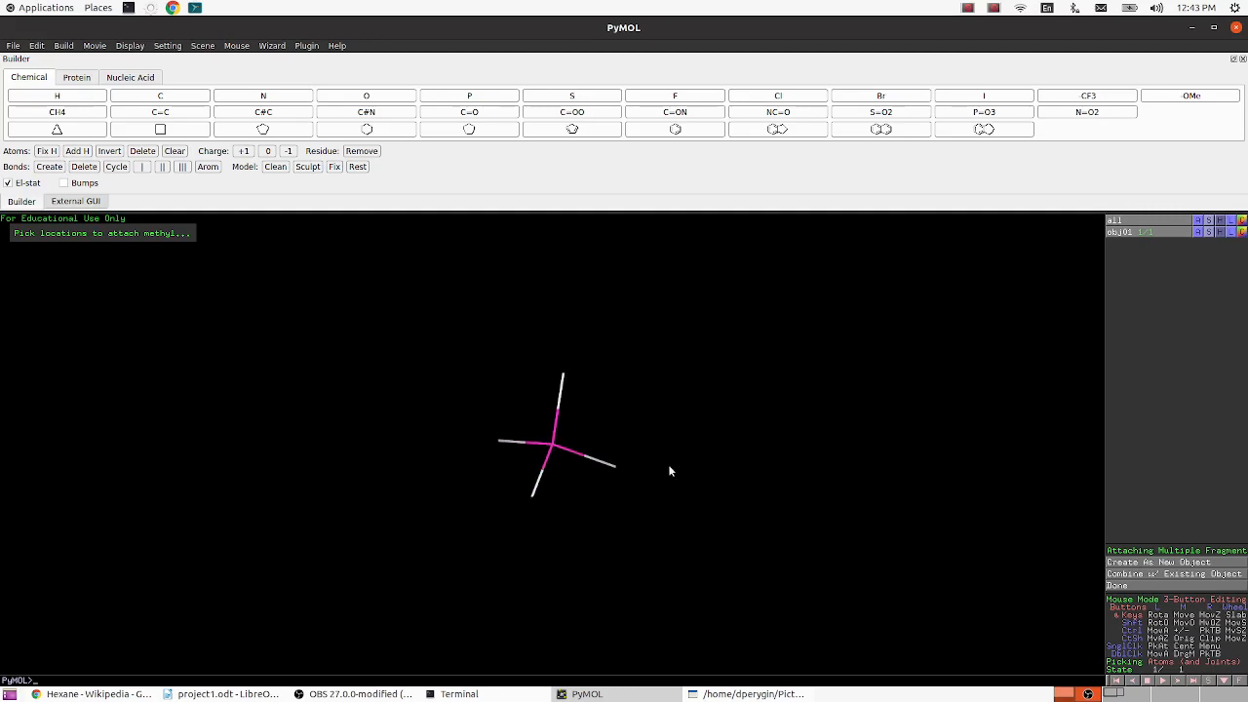
middle_click_drag(636, 425, 343, 421)
left_click_drag(343, 421, 417, 445)
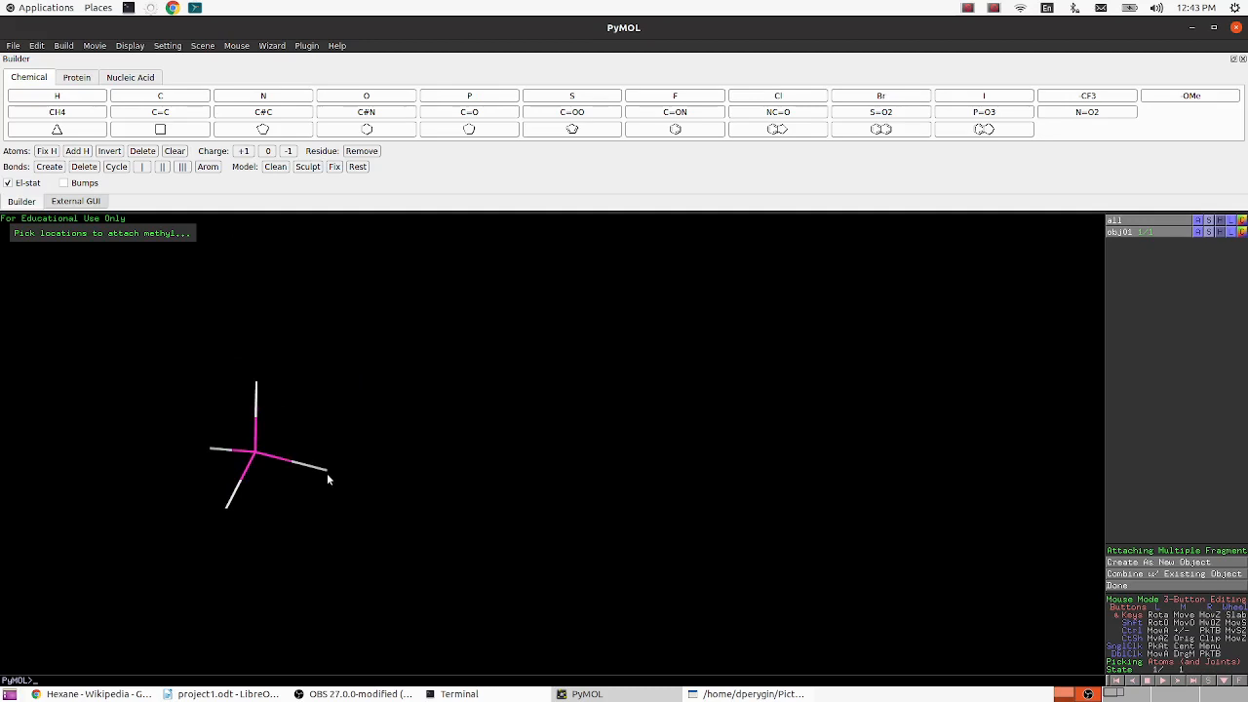
- Replace the end hydrogen with carbon five times in succession to extend the methane into a six-carbon hexane chain
left_click(153, 98)
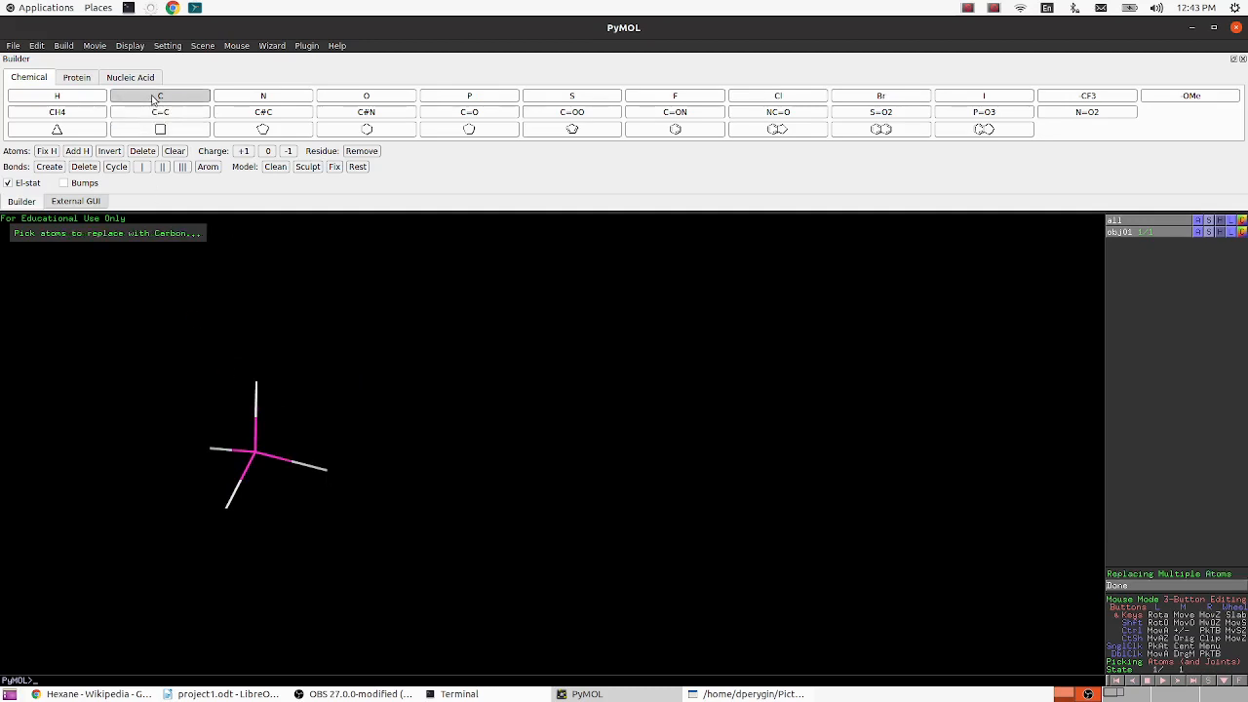
left_click(327, 470)
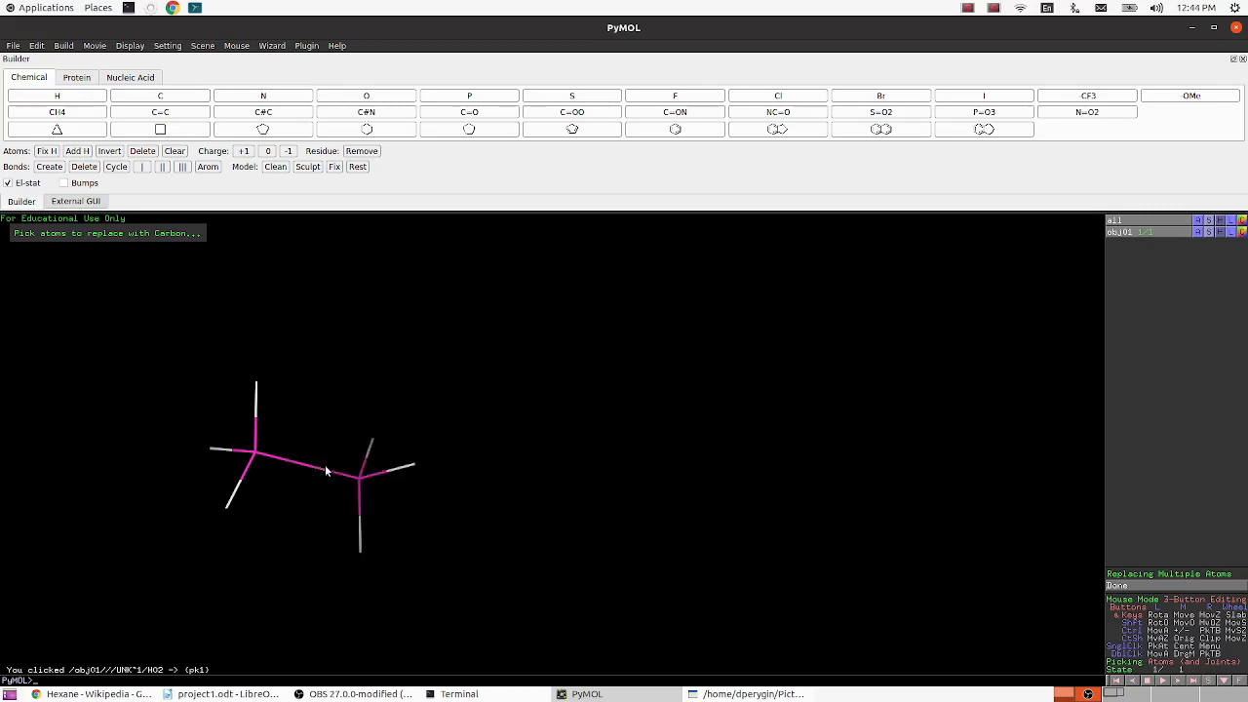
left_click(414, 465)
left_click(496, 425)
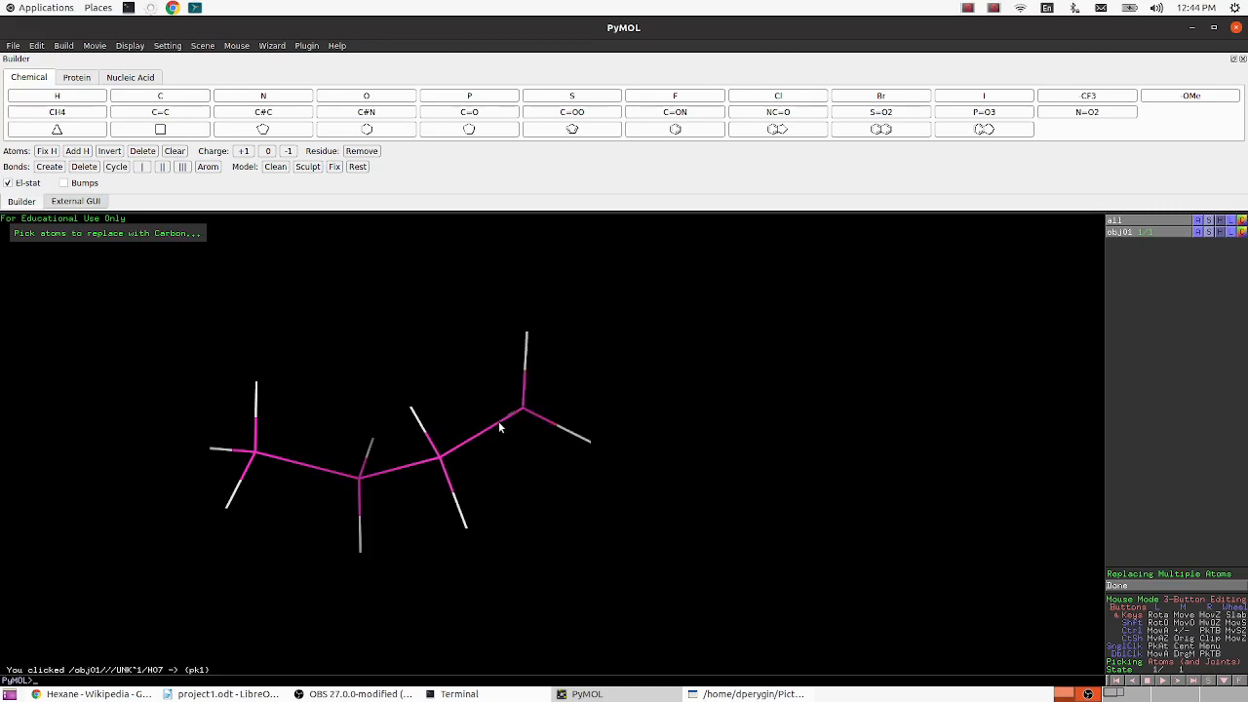
left_click(588, 443)
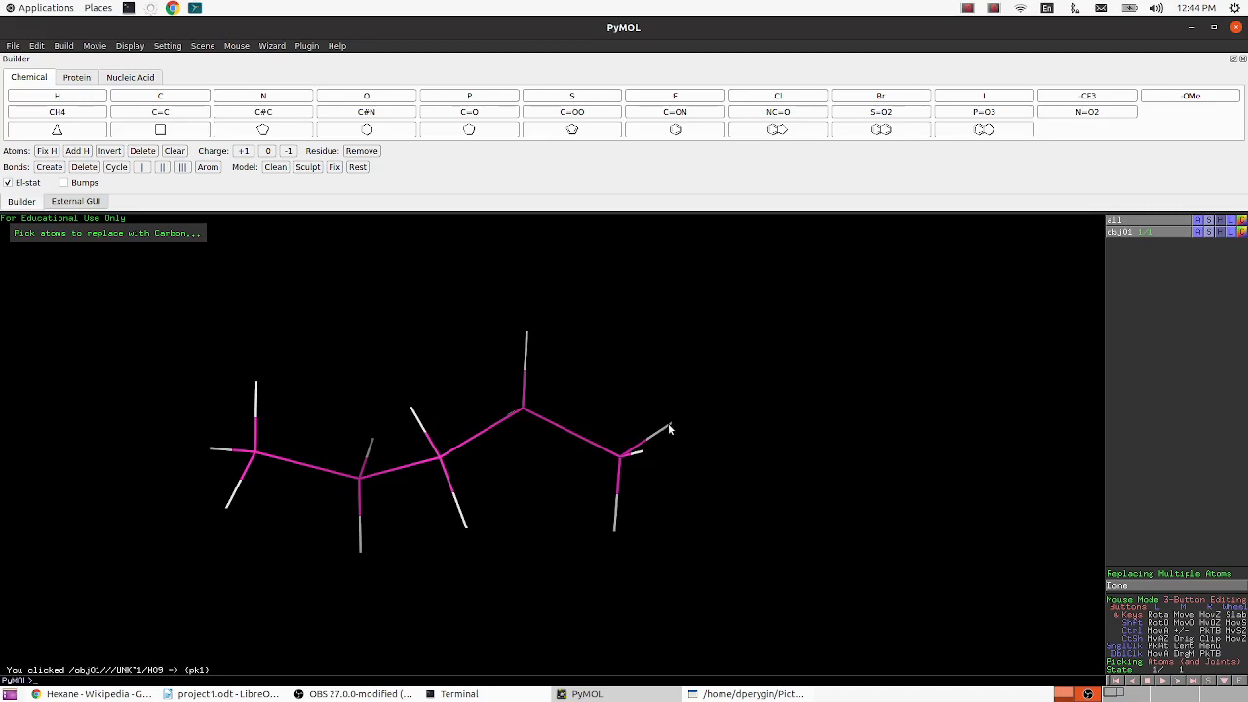
left_click(668, 429)
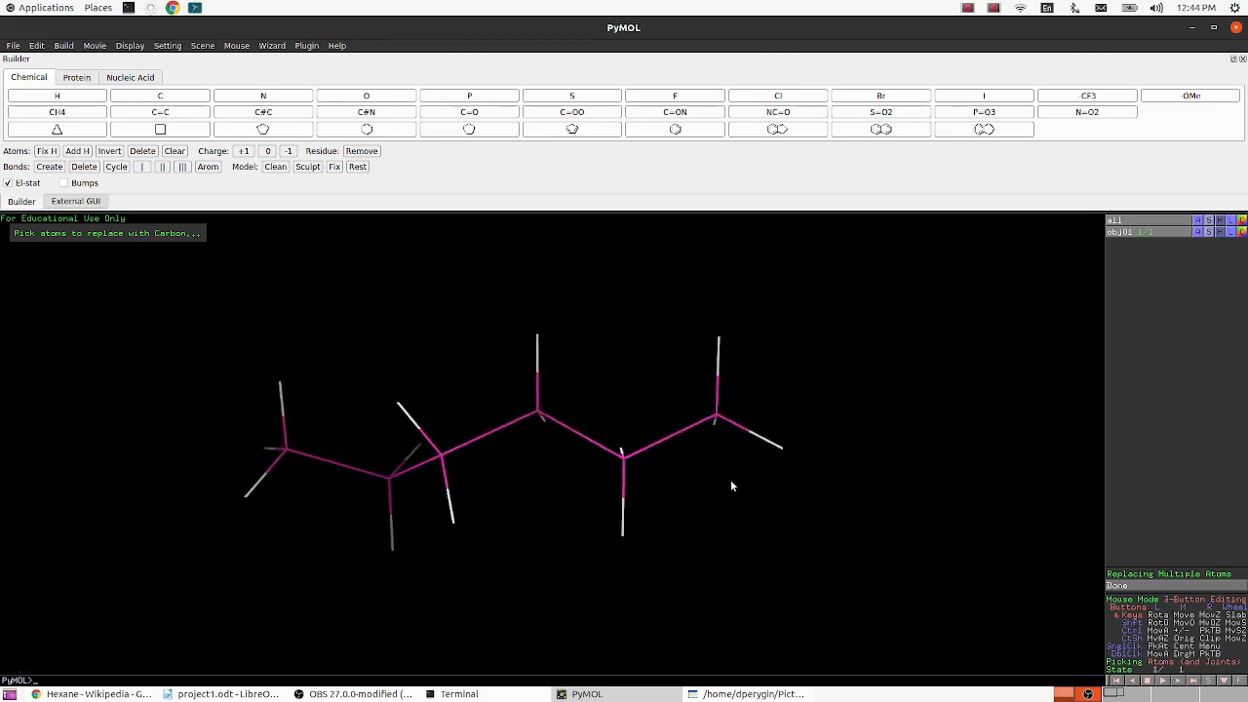
- Clean the geometry of obj01 and apply the ball and stick preset to it
left_click(1198, 232)
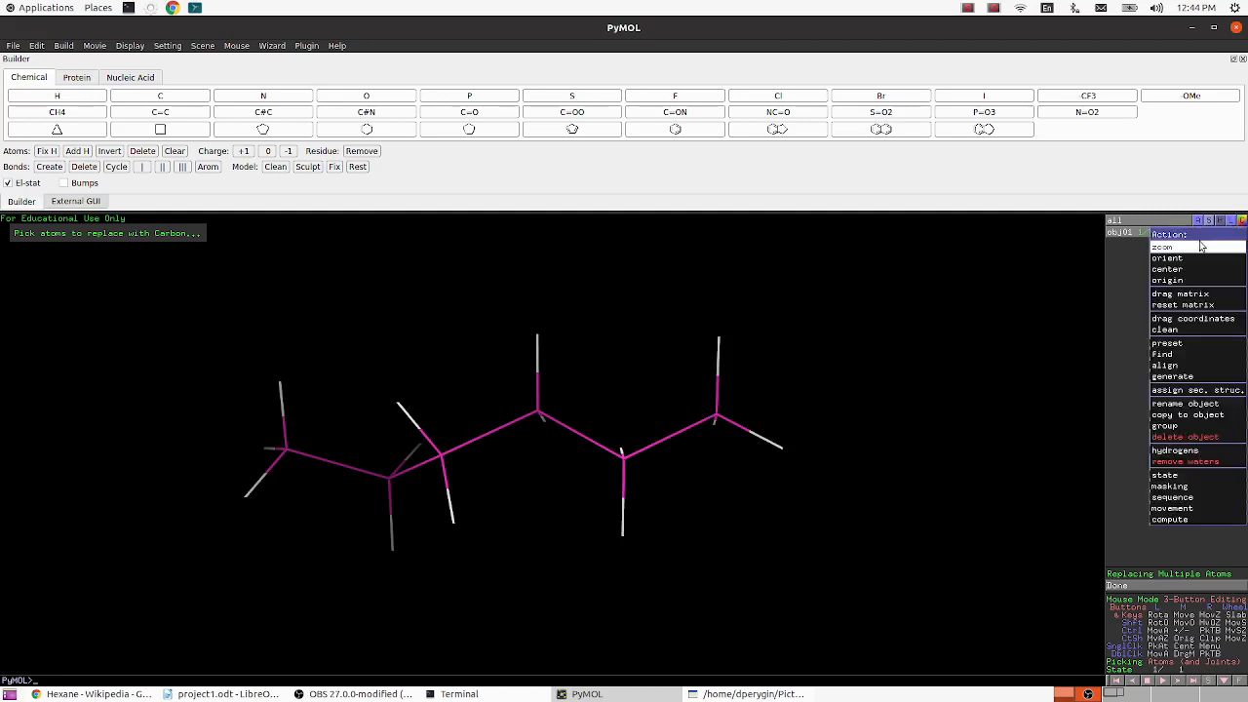
mouse_move(1191, 379)
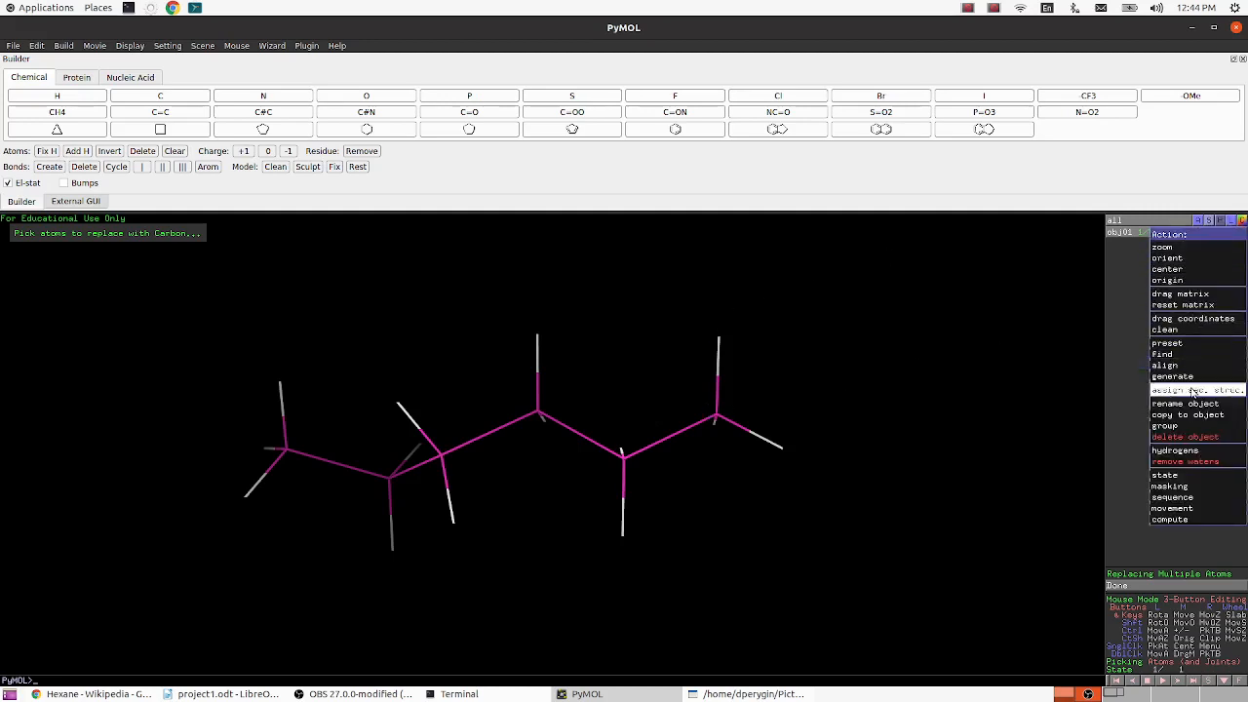
left_click(1174, 328)
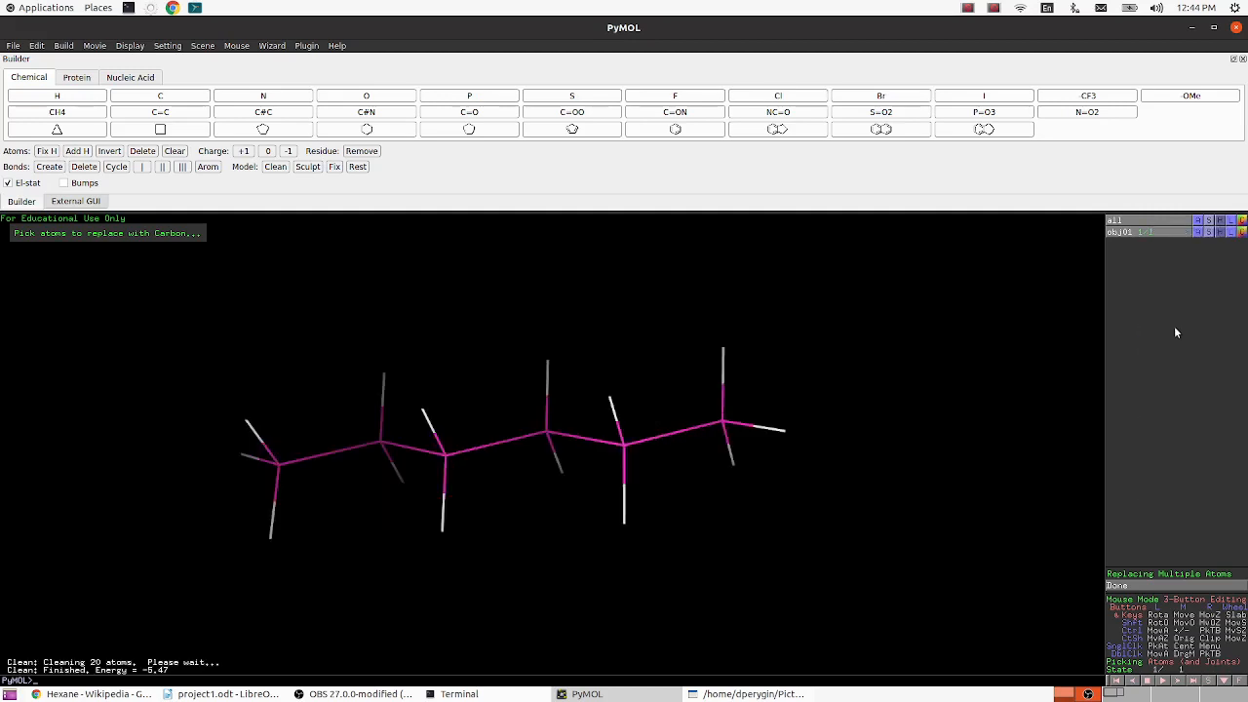
left_click(1196, 232)
mouse_move(1195, 344)
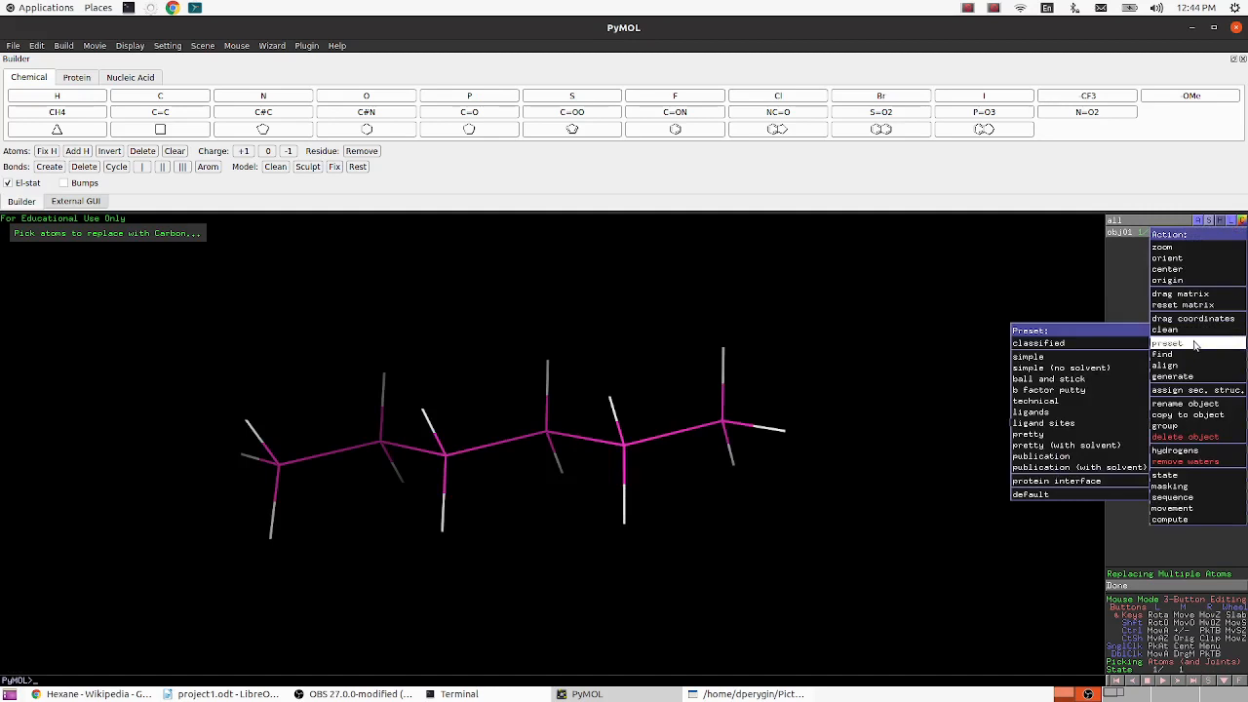
left_click(1104, 379)
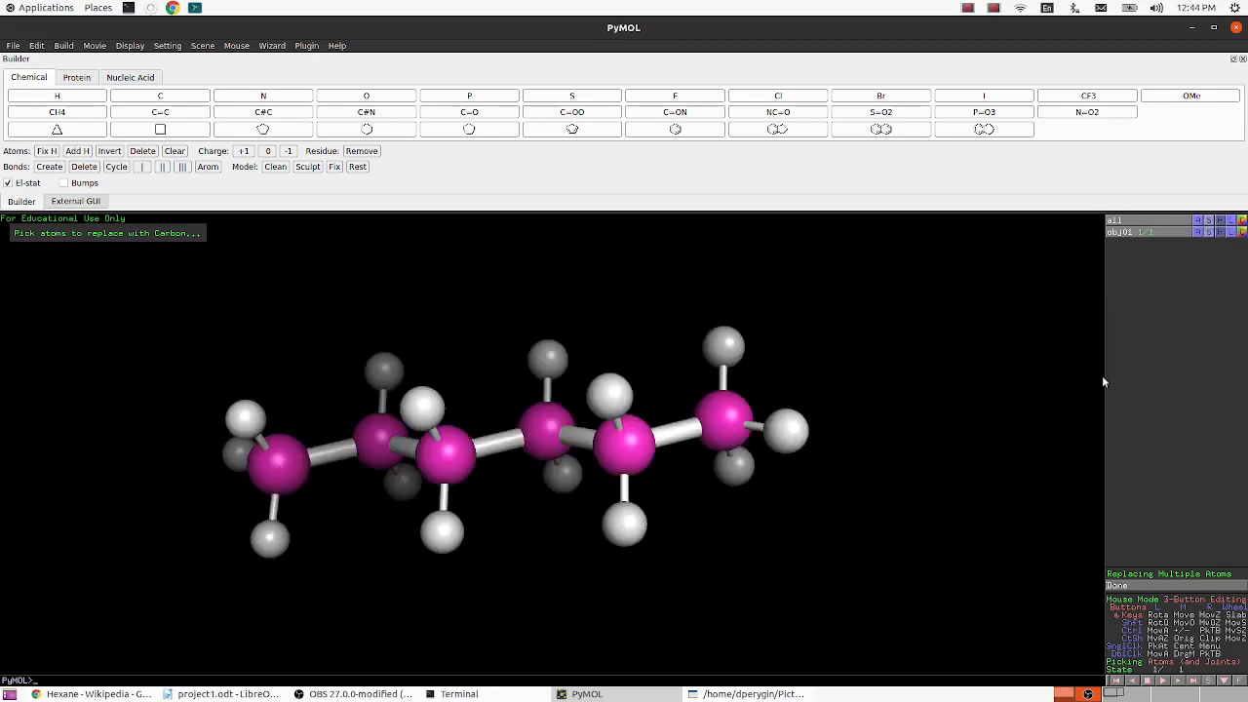
- Capture a Shutter selection screenshot of about 1108 × 476 pixels around the hexane model, with its zigzag chain seen side-on
mouse_move(334, 455)
left_mouse_down()
mouse_move(352, 473)
mouse_move(342, 488)
mouse_move(340, 458)
left_mouse_up()
left_click_drag(495, 487, 546, 576)
left_click_drag(769, 573, 782, 571)
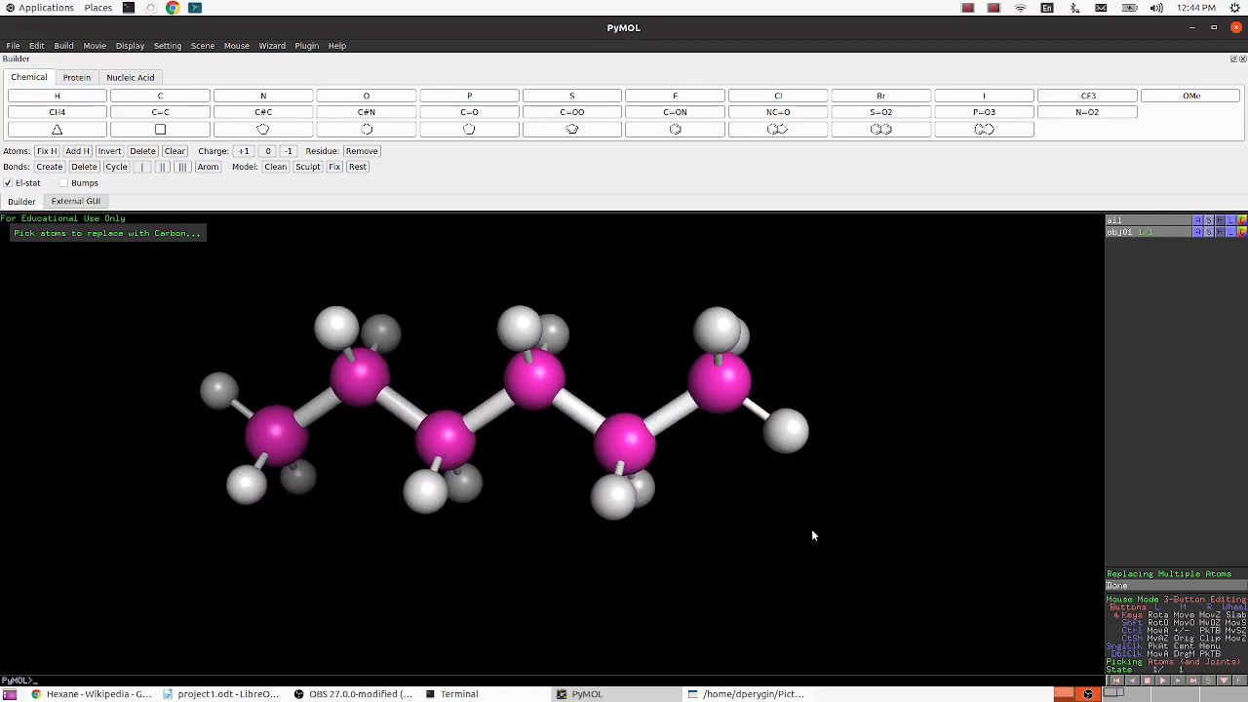
left_click(737, 693)
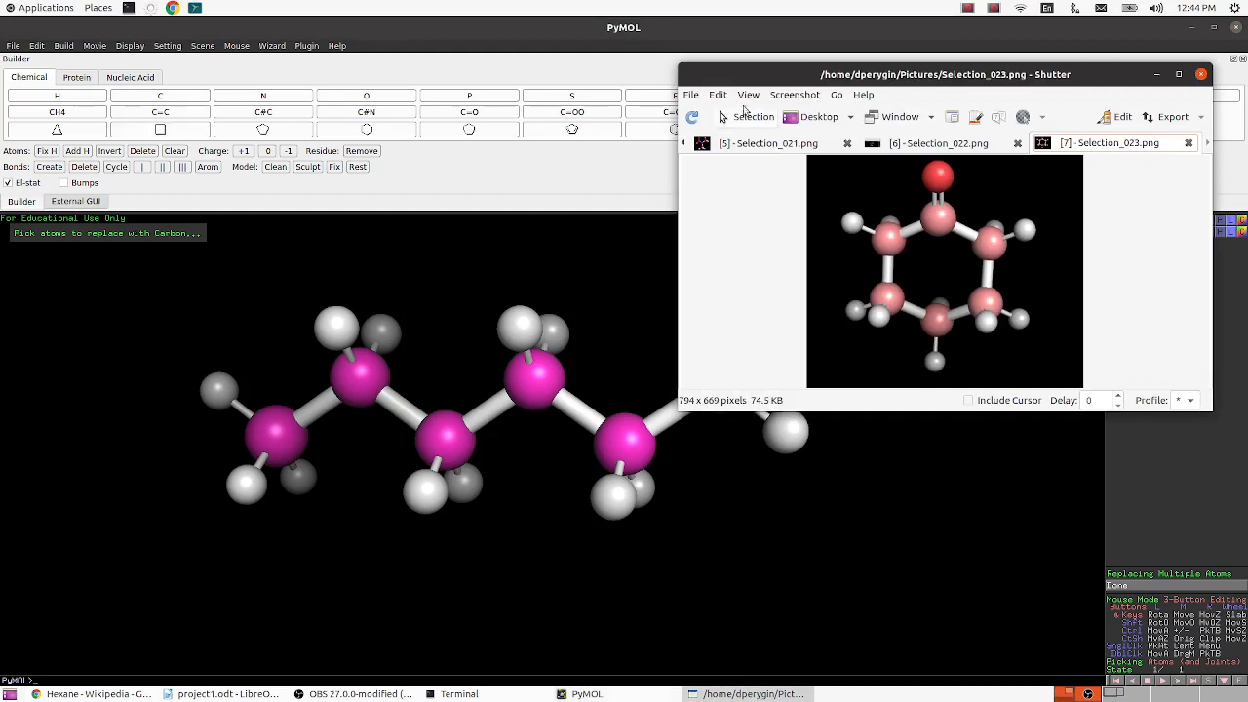
left_click(747, 117)
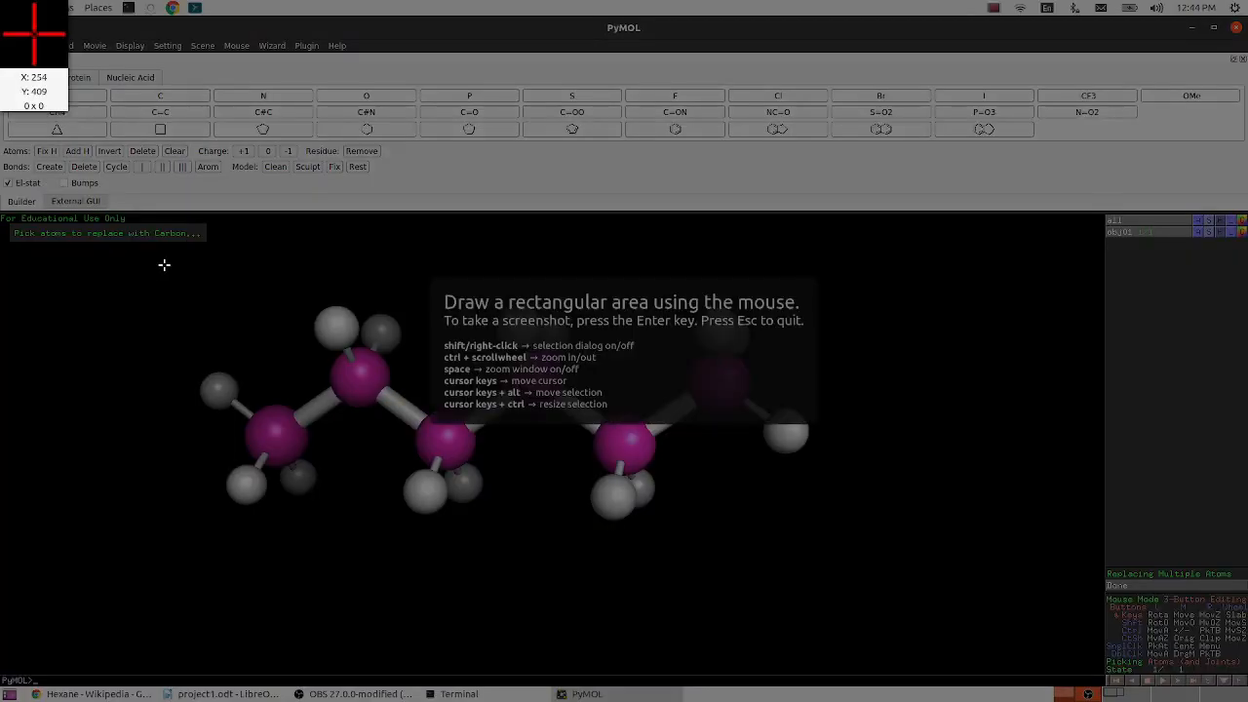
left_click_drag(157, 266, 878, 575)
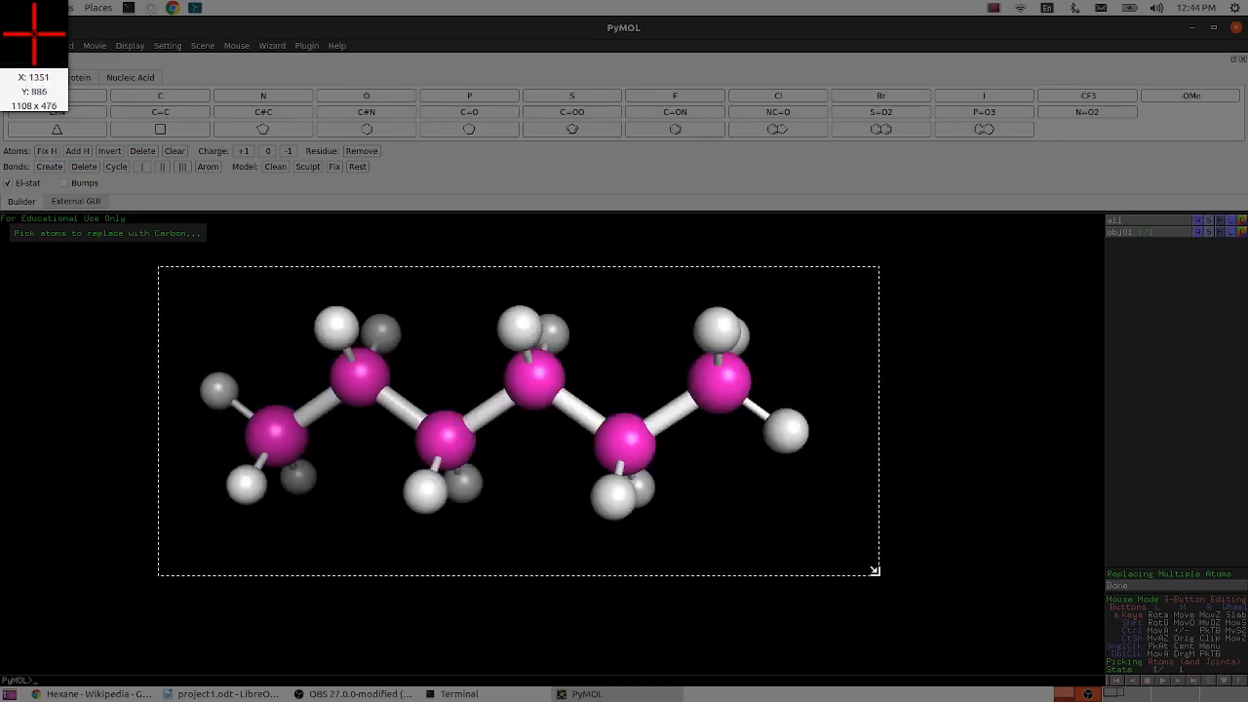
key("Return")
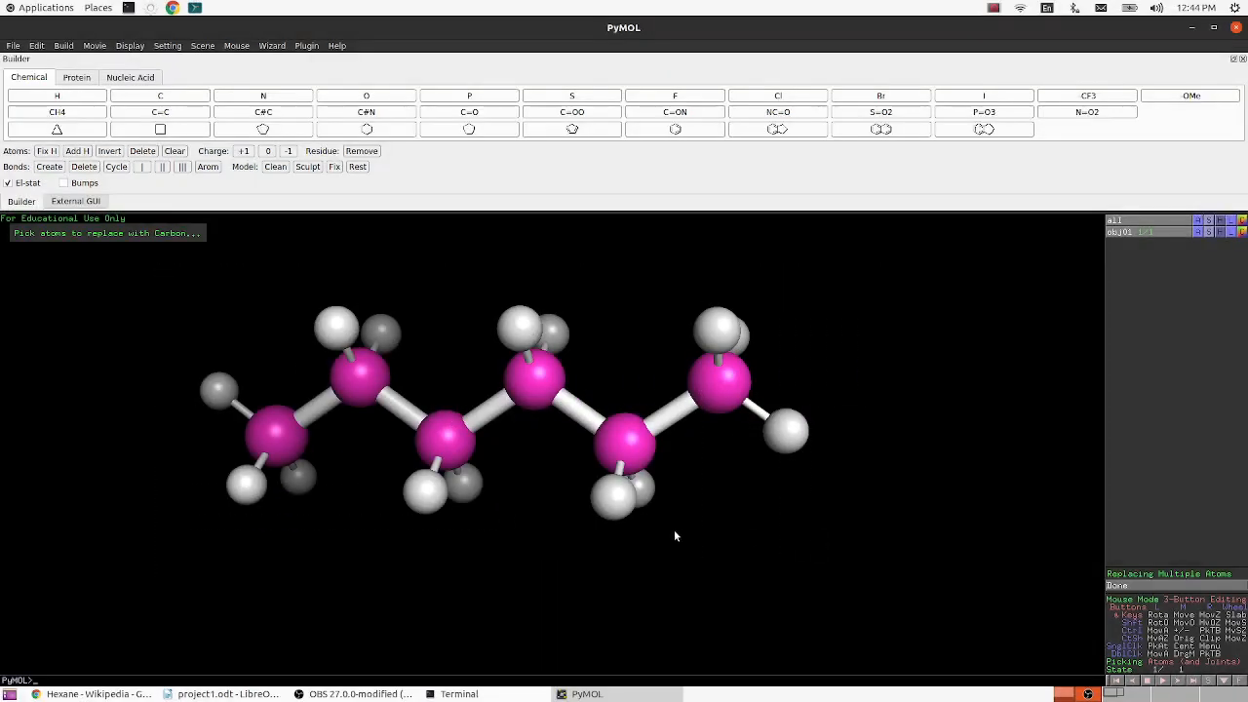
- Copy the captured hexane image from Shutter and paste it under the "2. Hexane" heading in project1.odt in LibreOffice Writer
key("ctrl+c")
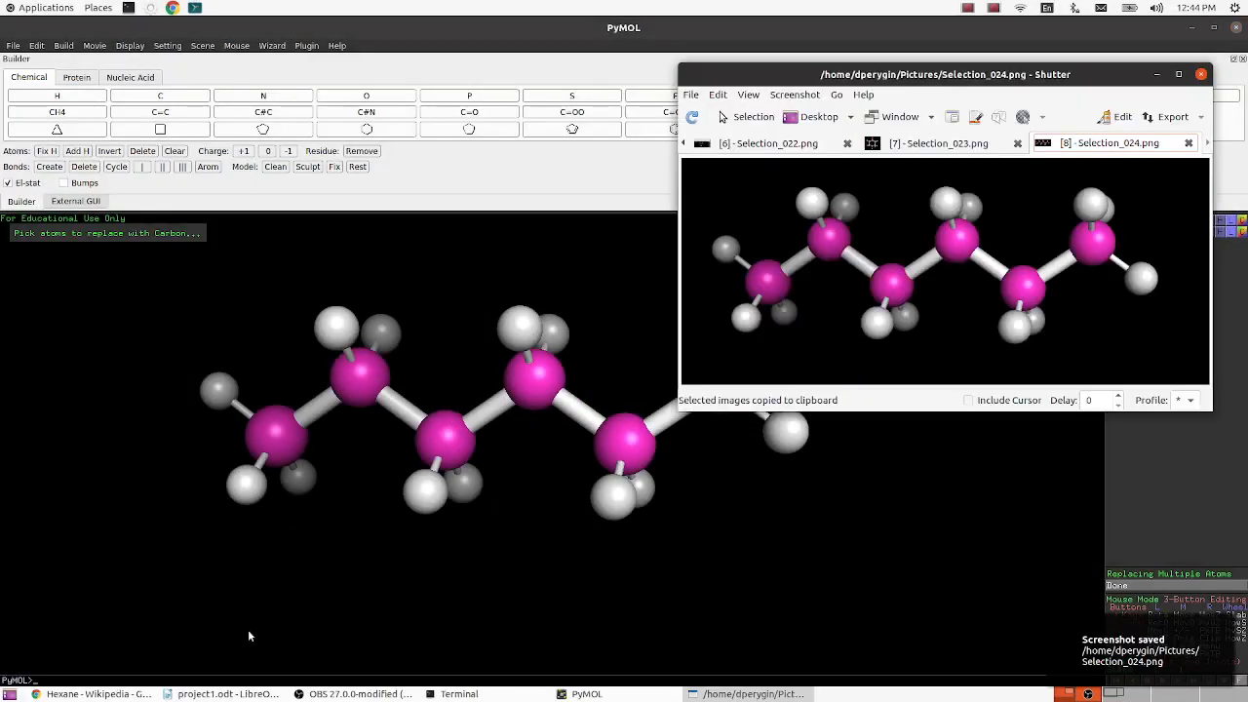
left_click(226, 693)
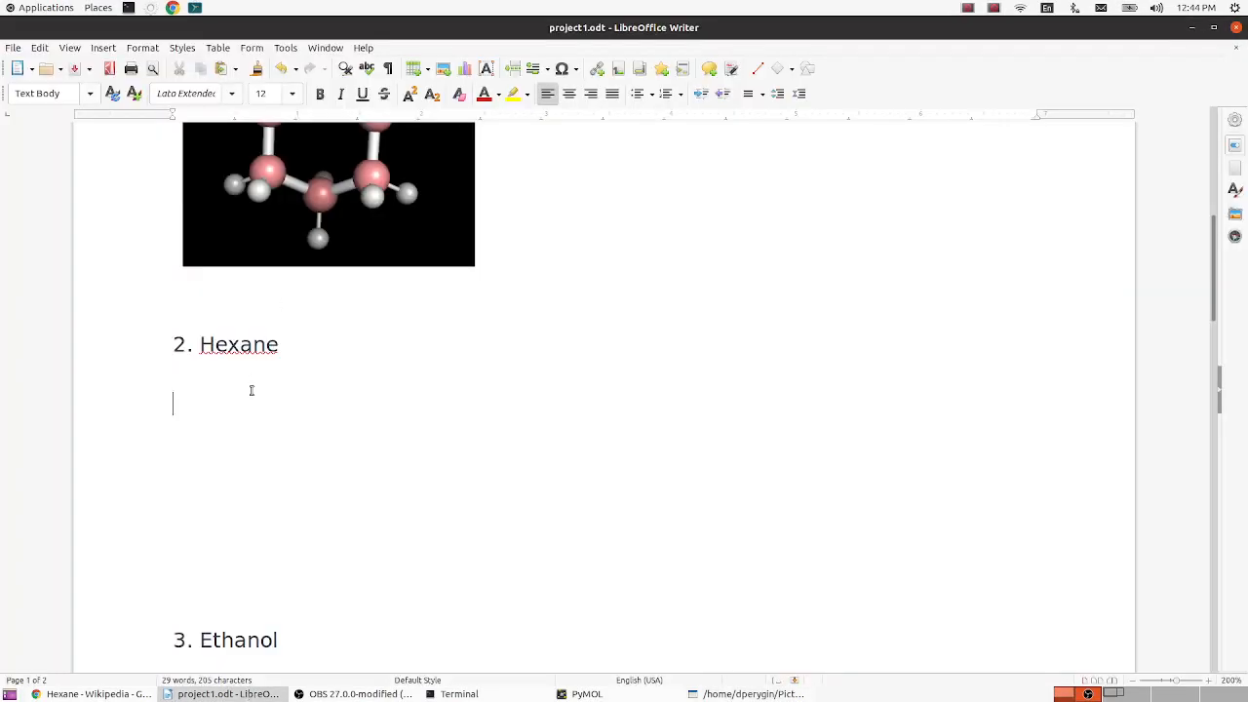
key("ctrl+v")
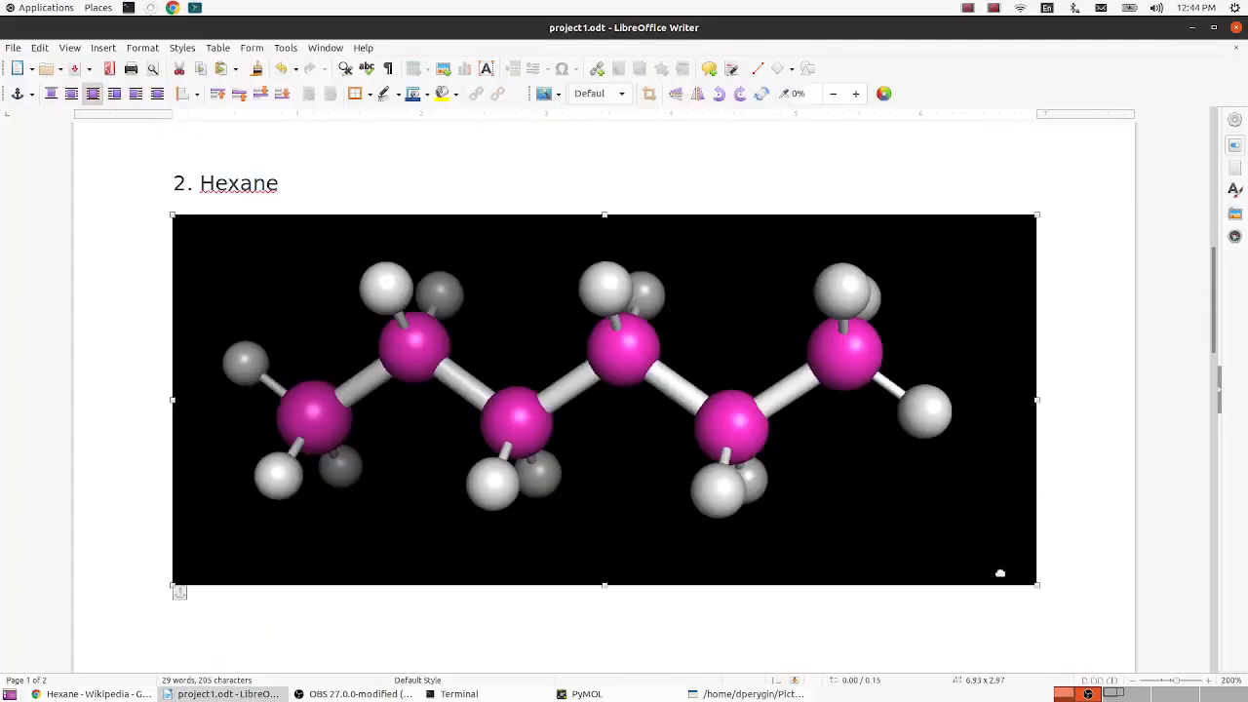
- Shrink the hexane picture to about 3.27 × 1.40 inches, align it near the left margin, and place the text cursor under "3. Ethanol"
left_click_drag(1028, 582, 454, 378)
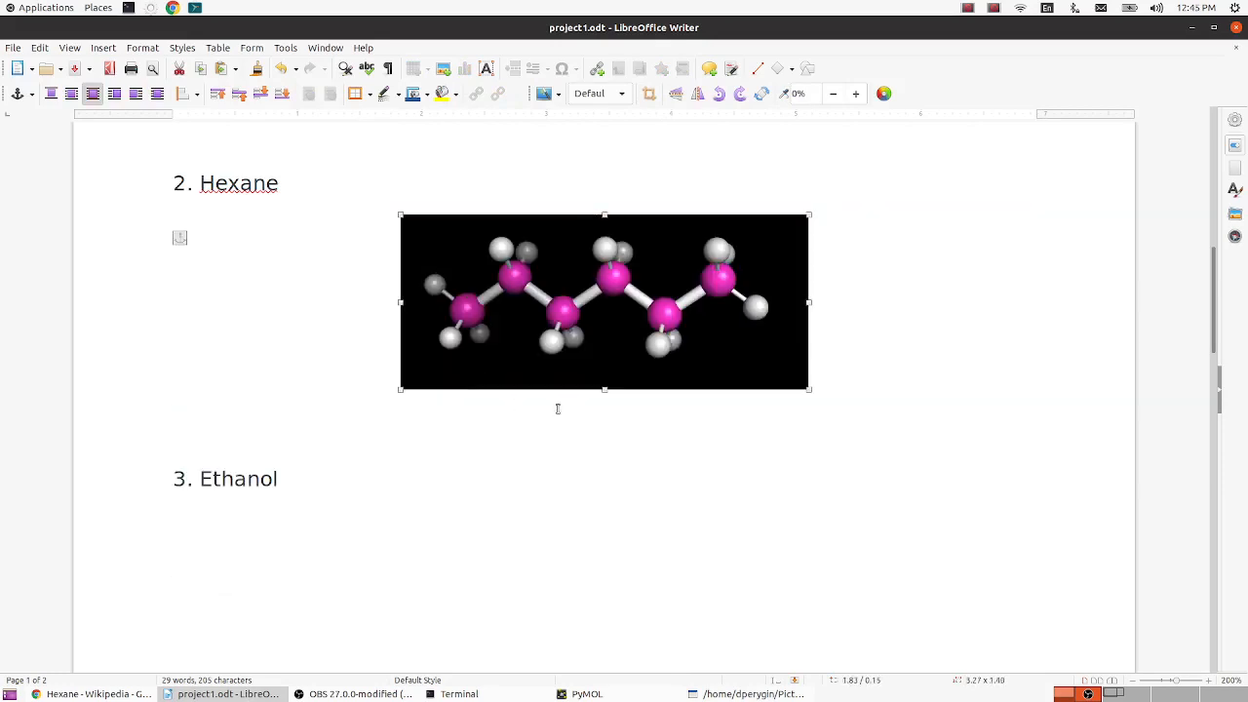
left_click_drag(581, 335, 366, 357)
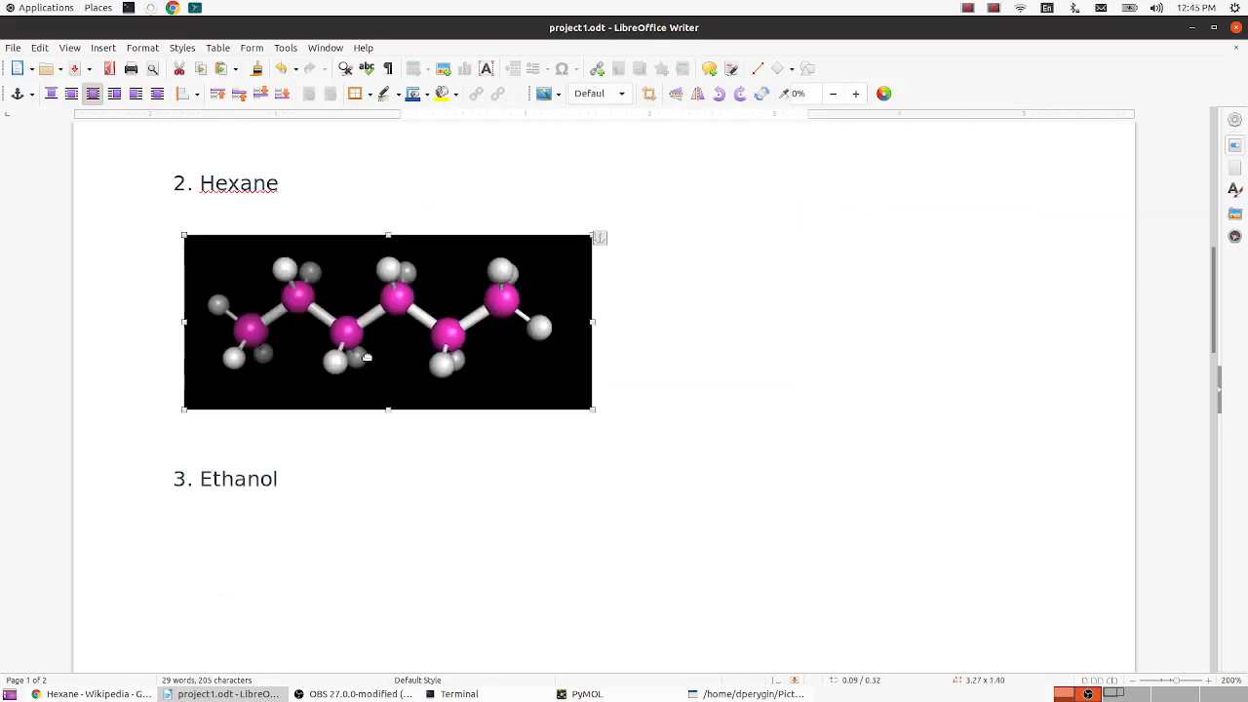
left_click(219, 529)
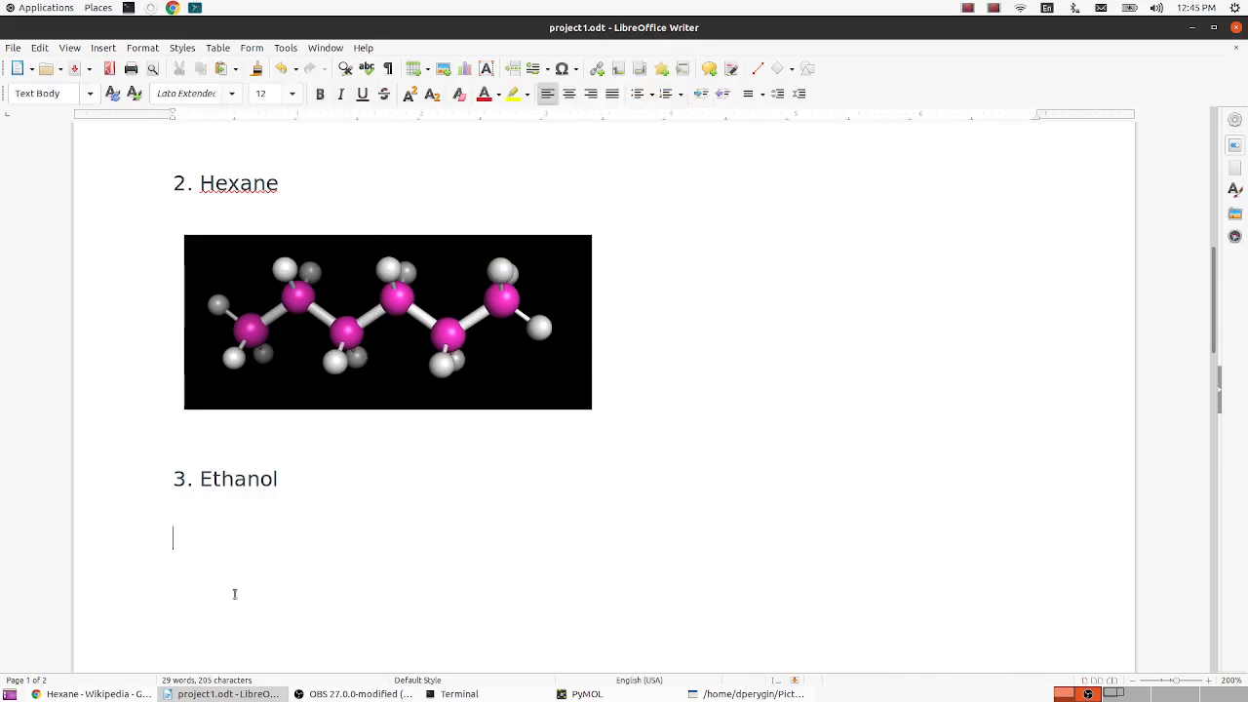
- Examine the ethanol structure on its Wikipedia page in the browser, and return to PyMOL
left_click(32, 693)
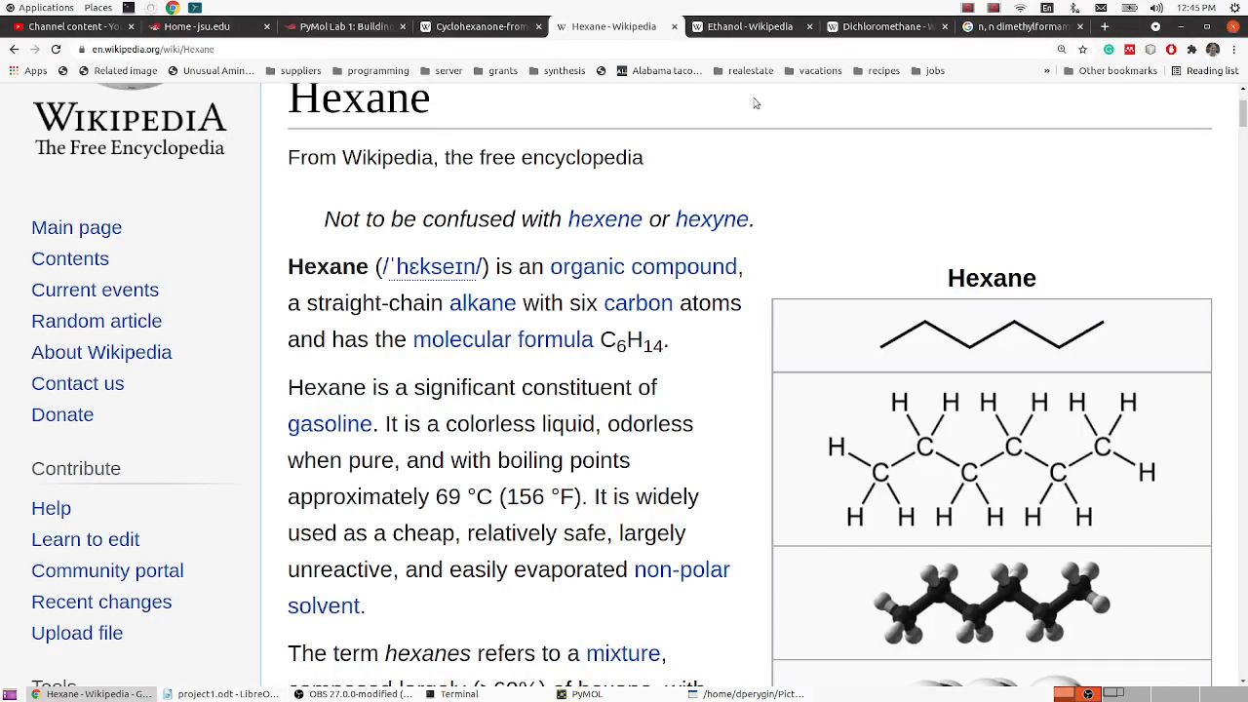
left_click(751, 30)
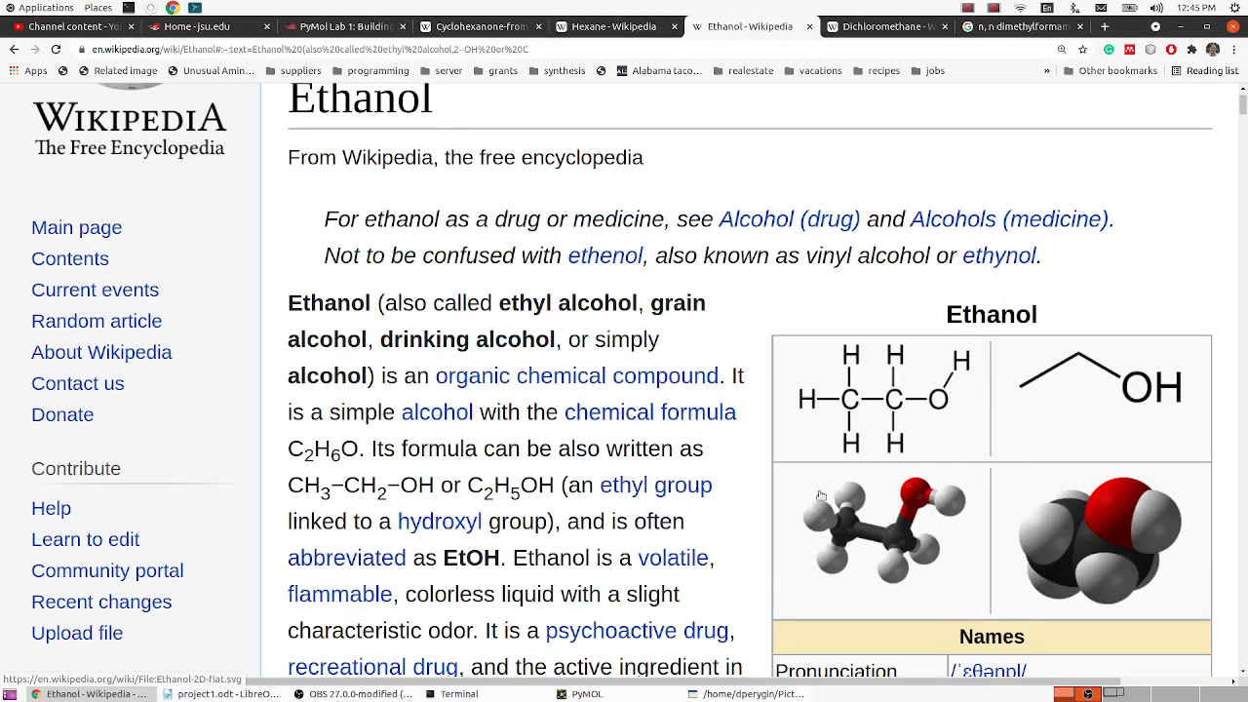
left_click(586, 694)
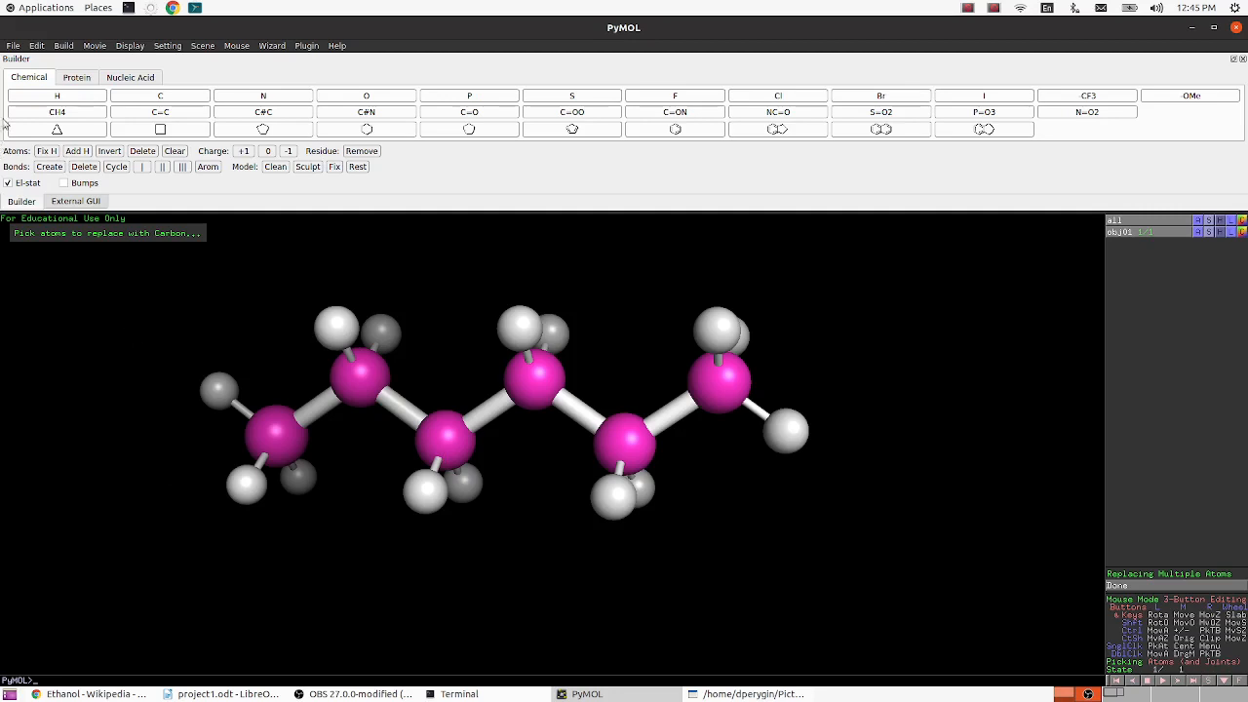
- Create a methyl (CH4) fragment as a new object alongside the existing hexane model
left_click(58, 112)
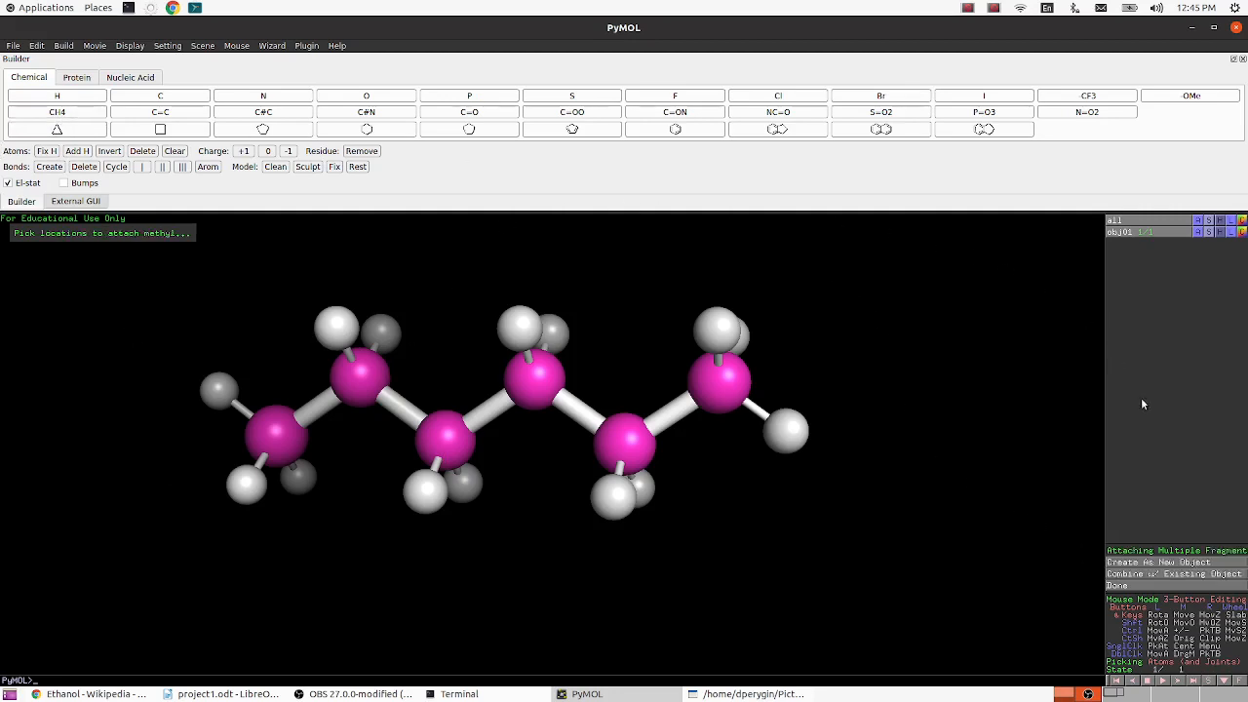
left_click(1182, 565)
mouse_move(503, 473)
left_mouse_down()
mouse_move(461, 473)
mouse_move(502, 463)
left_mouse_up()
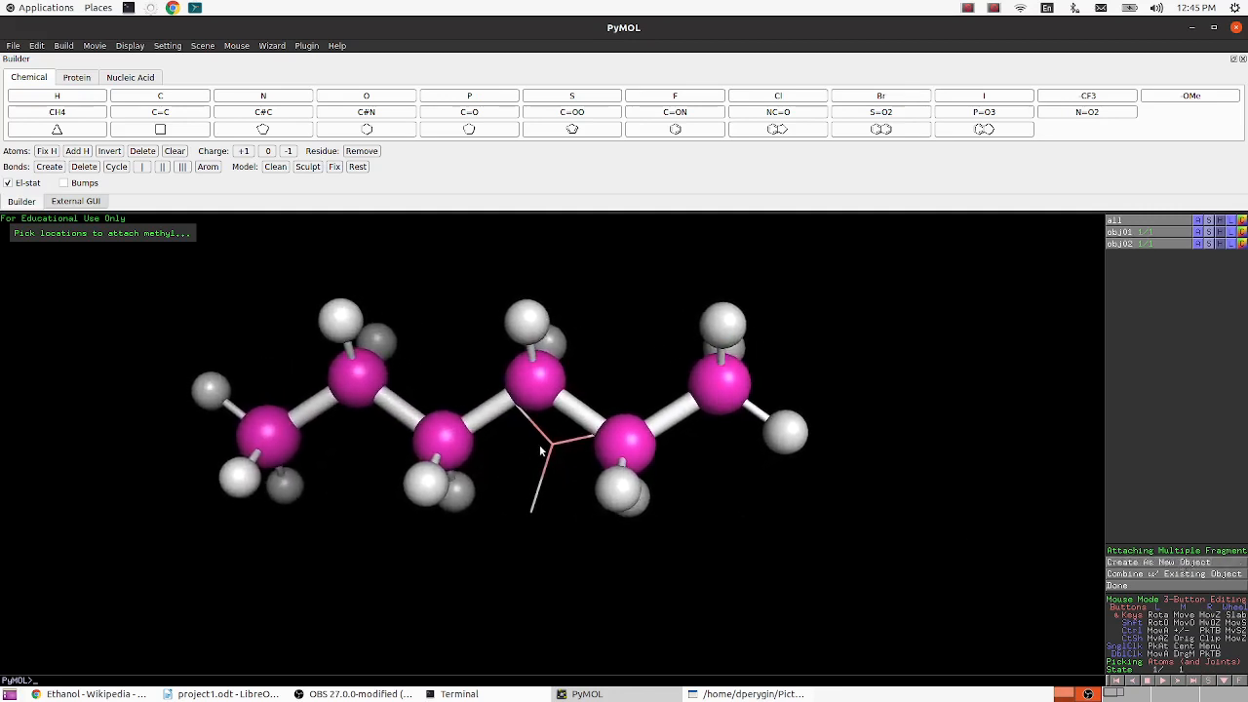
middle_click_drag(540, 446, 511, 400)
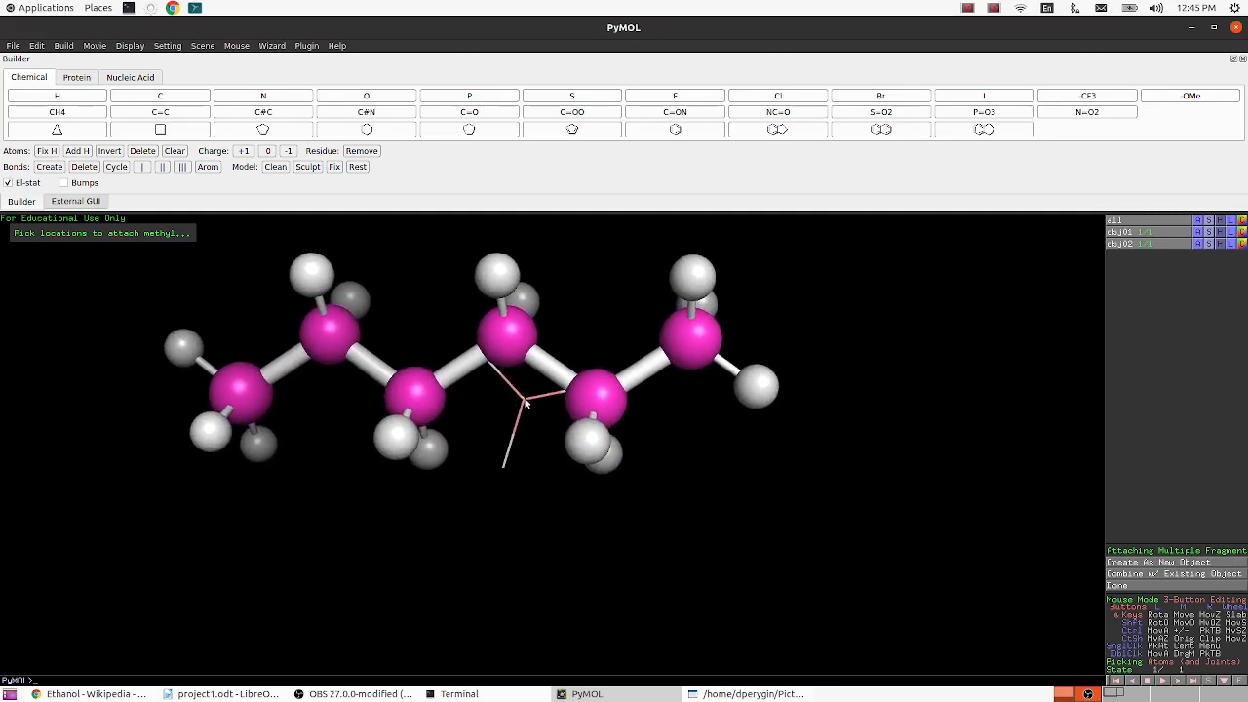
middle_click_drag(648, 436, 708, 493)
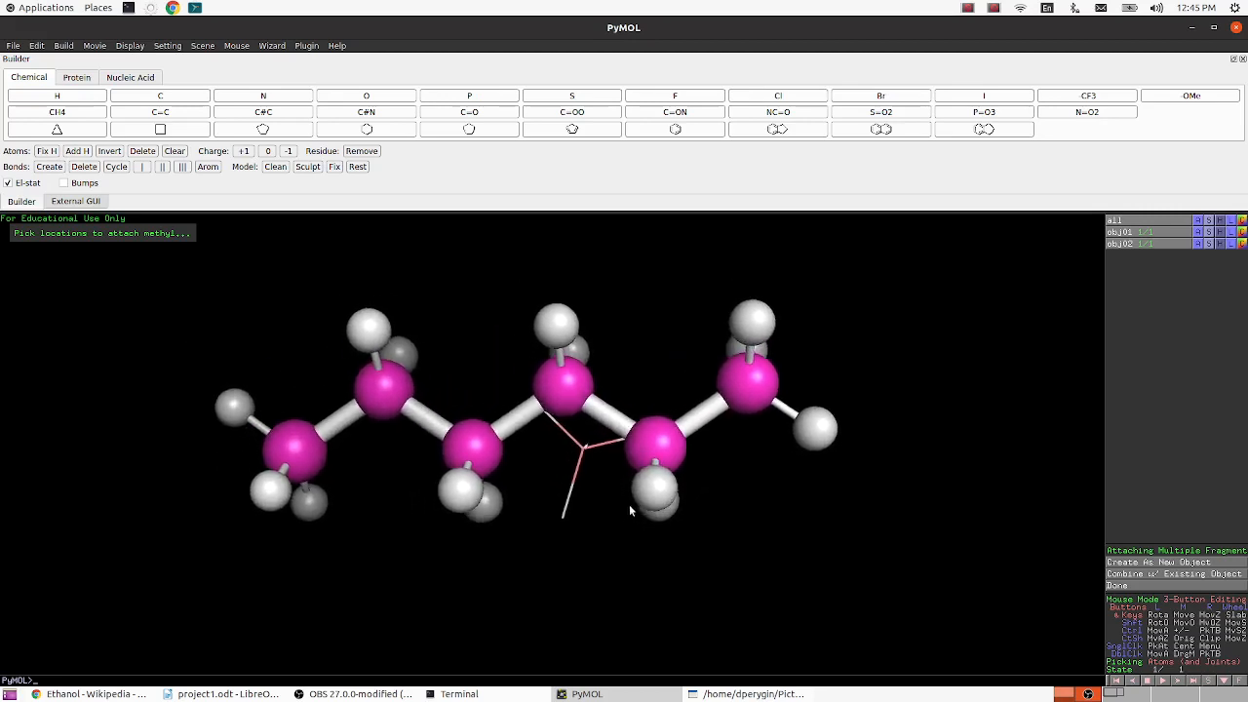
- Try to attach a second methyl to the new fragment and to manipulate it separately from the hexane
left_click(584, 454)
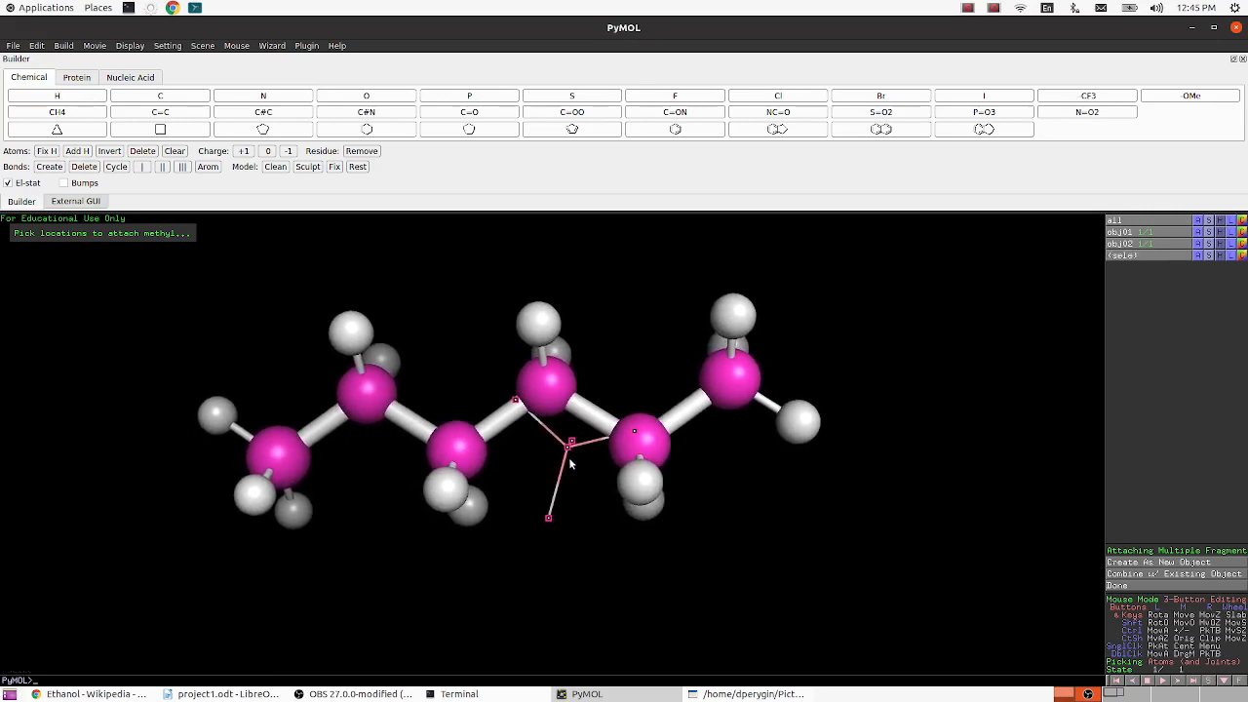
left_click(568, 460)
left_click(571, 452)
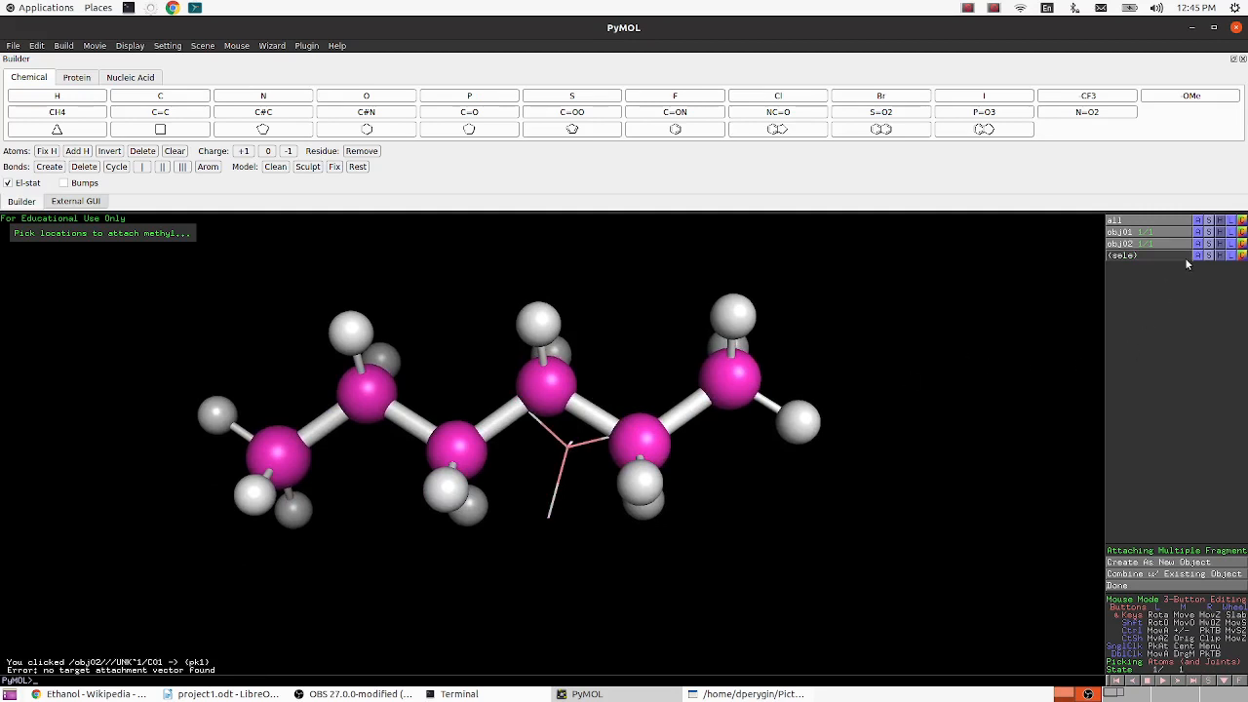
left_click(570, 447)
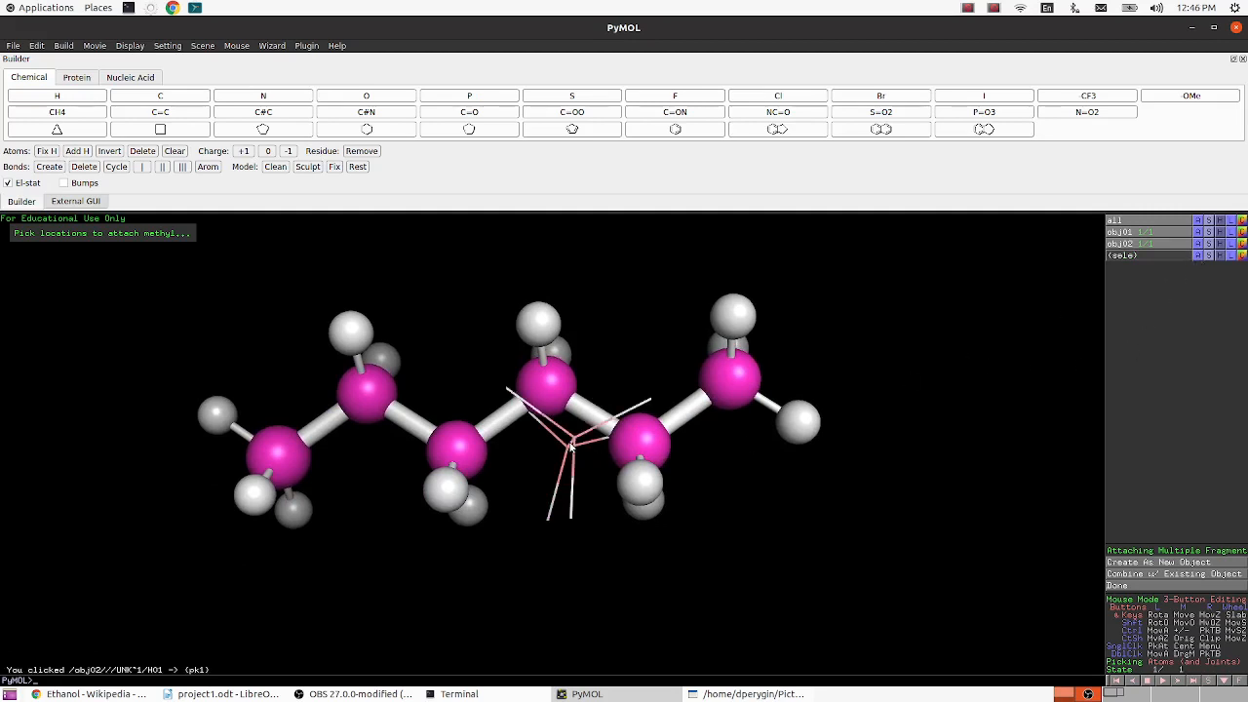
left_click(572, 446)
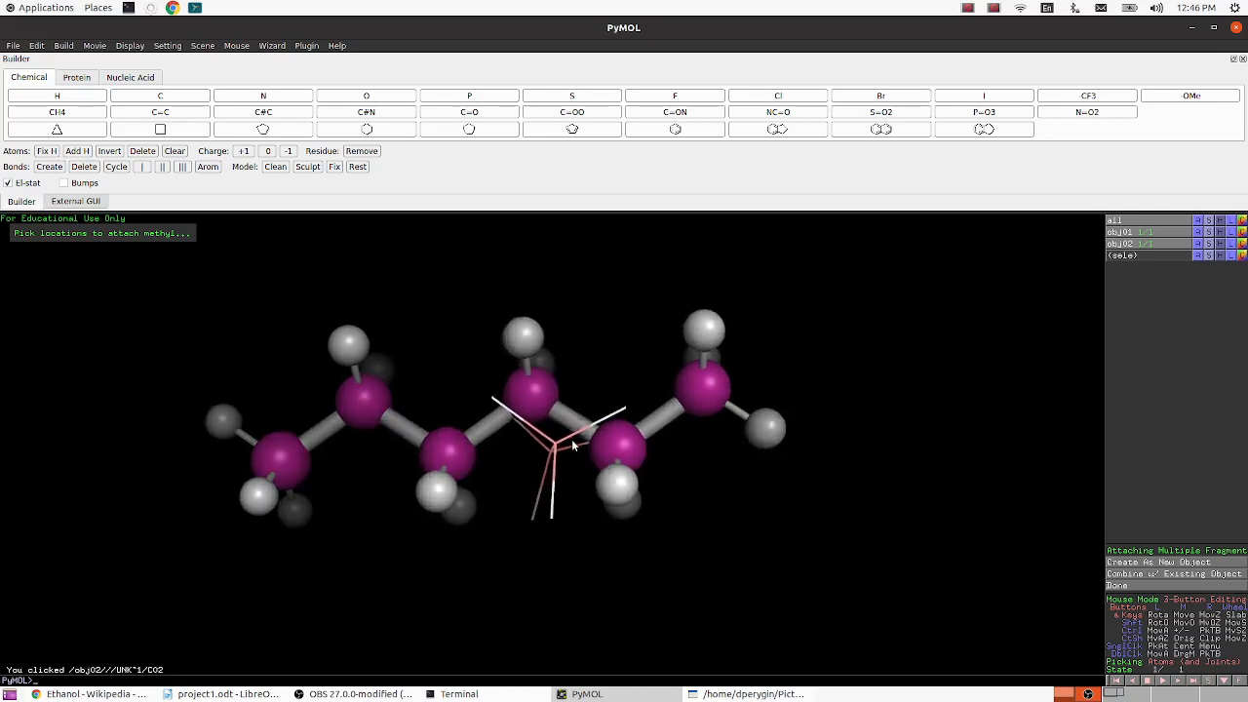
left_click_drag(572, 445, 591, 519)
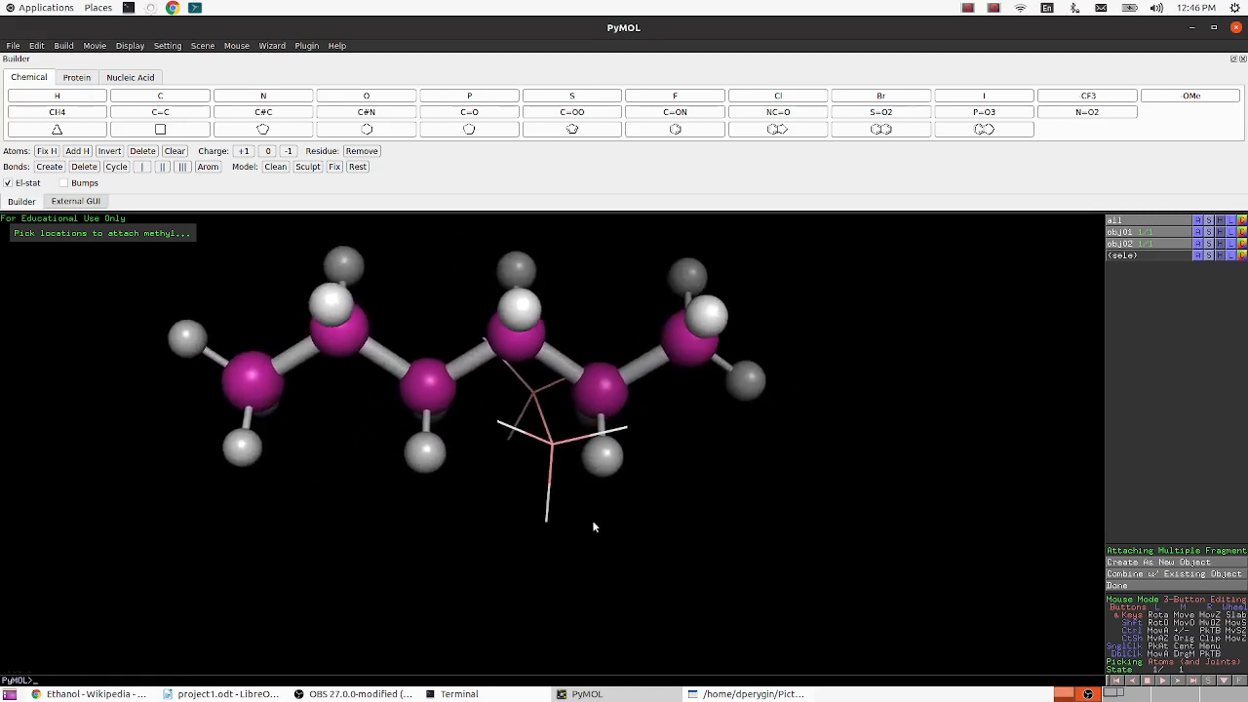
left_click(551, 450)
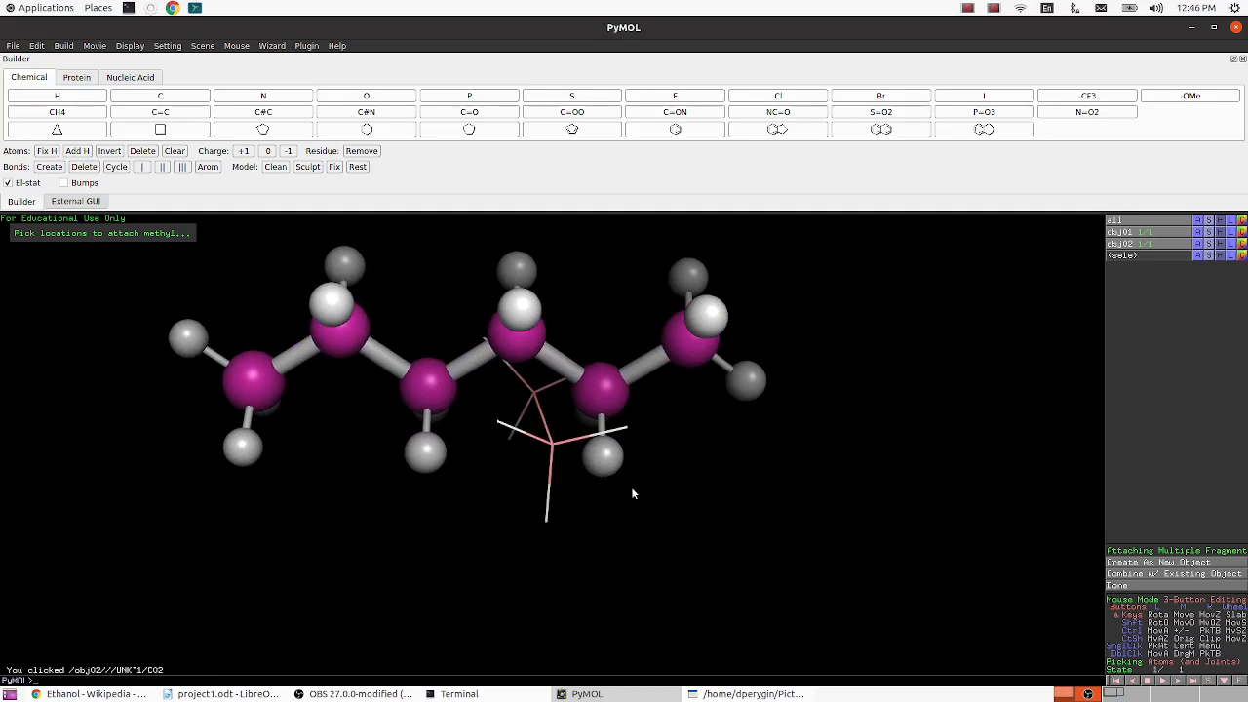
left_click_drag(622, 482, 616, 456)
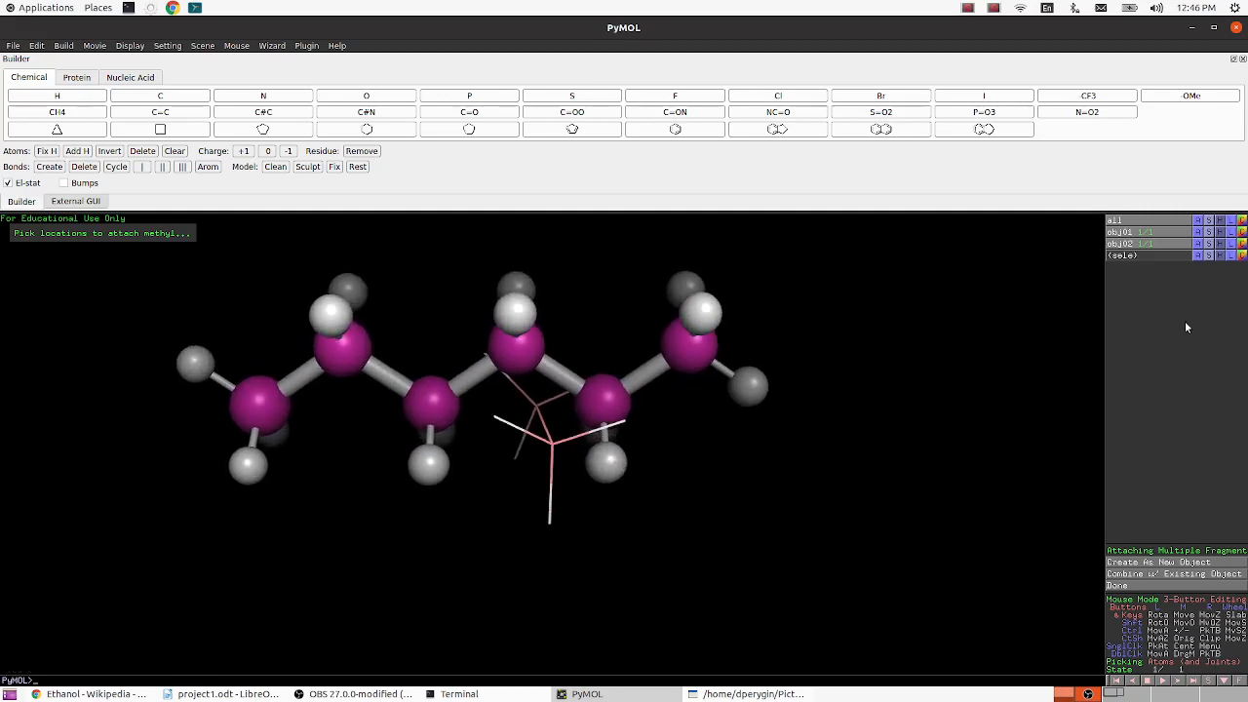
- Delete the atom selection and the obj02 object that overlaps the hexane
left_click(1199, 256)
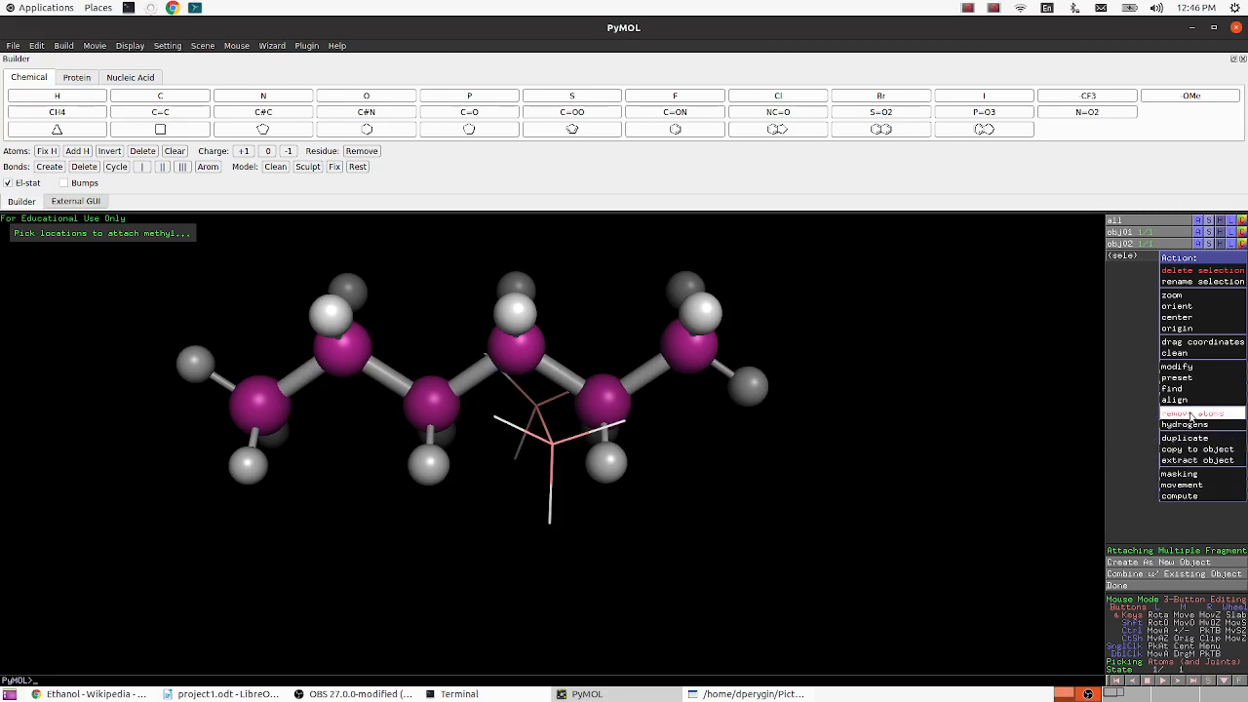
mouse_move(1201, 497)
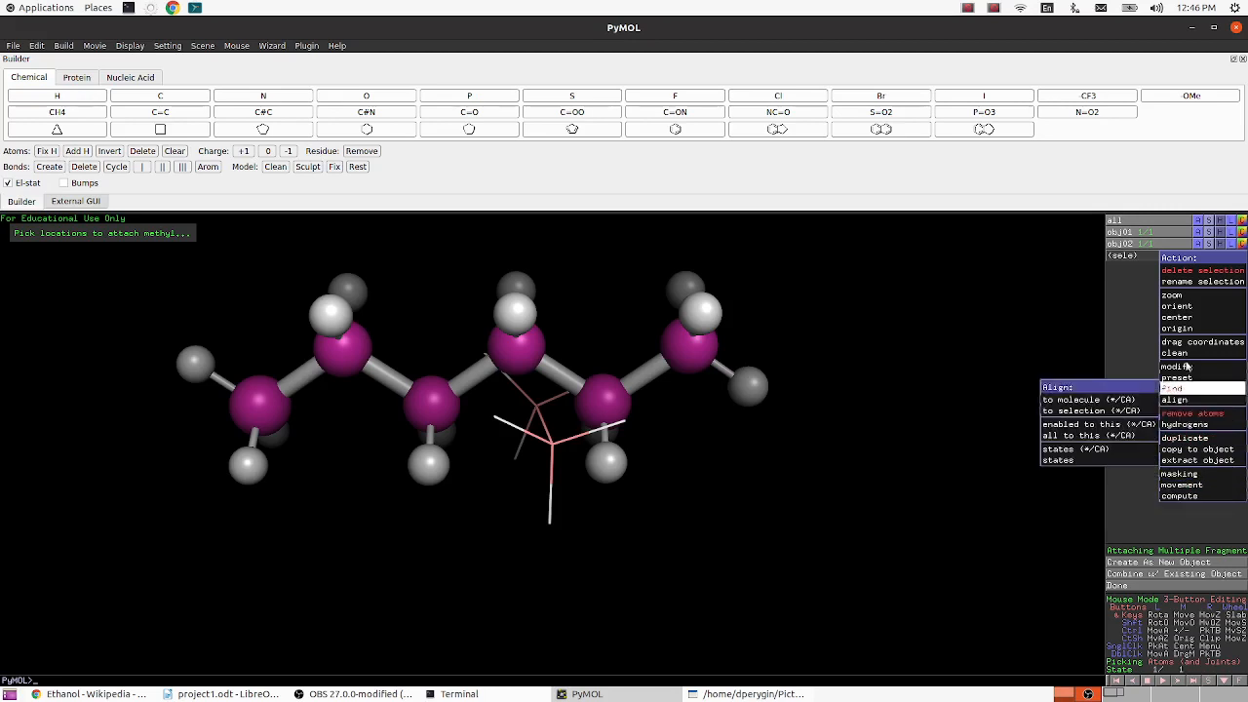
left_click(1198, 270)
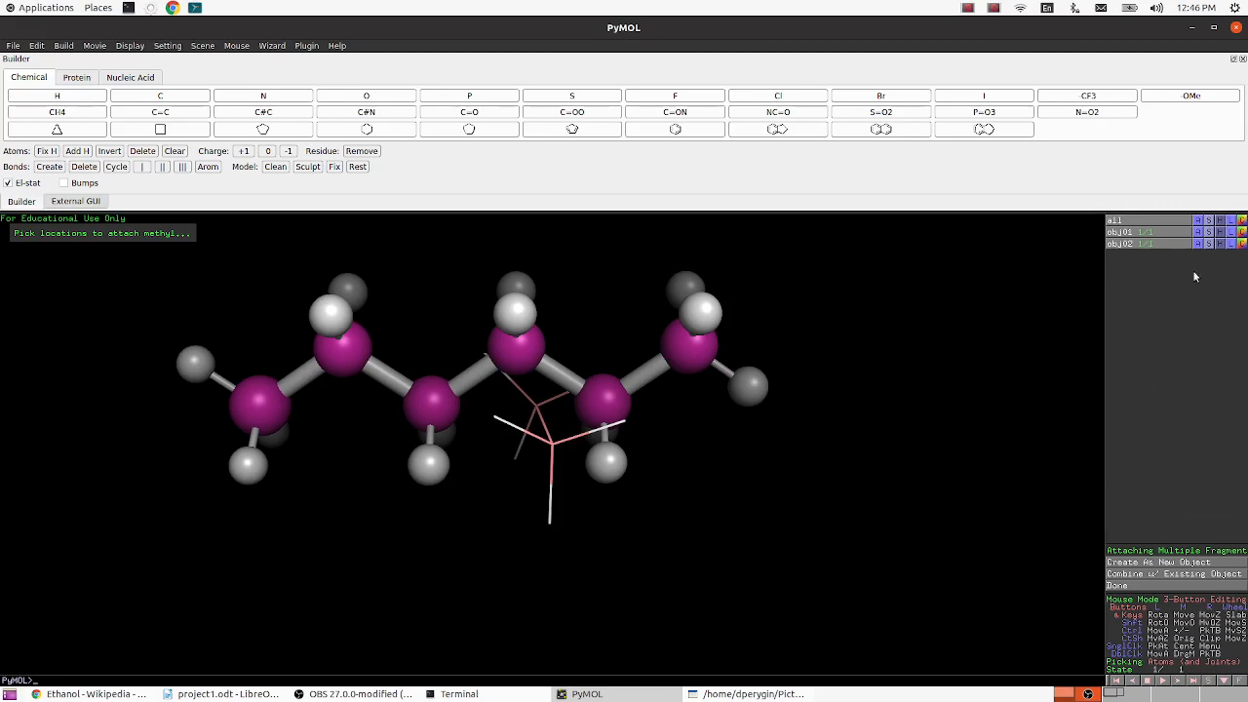
left_click(1196, 244)
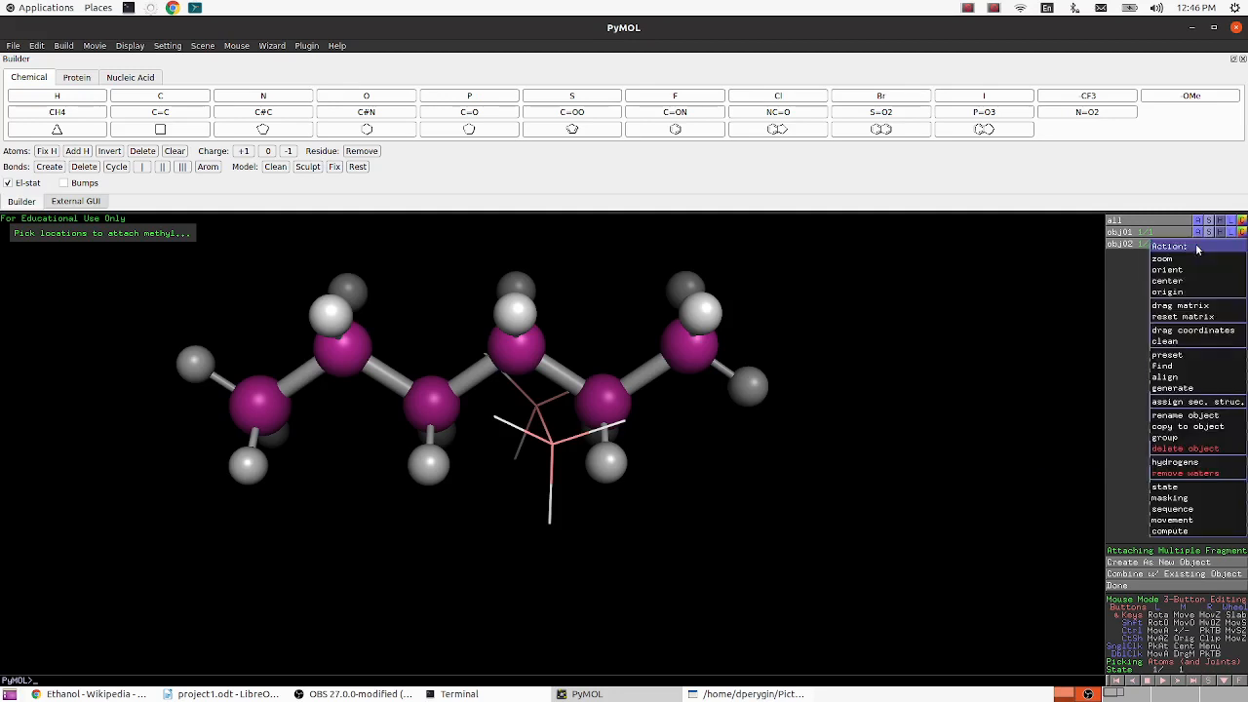
mouse_move(1199, 397)
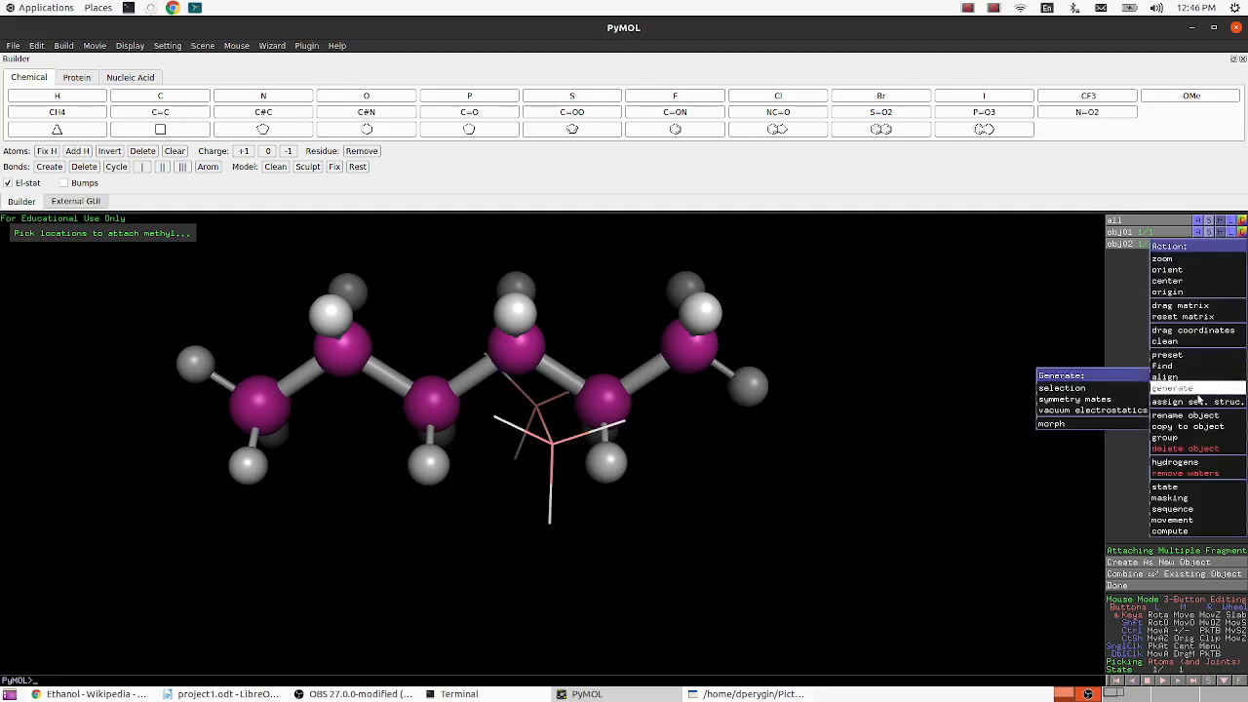
left_click(1202, 450)
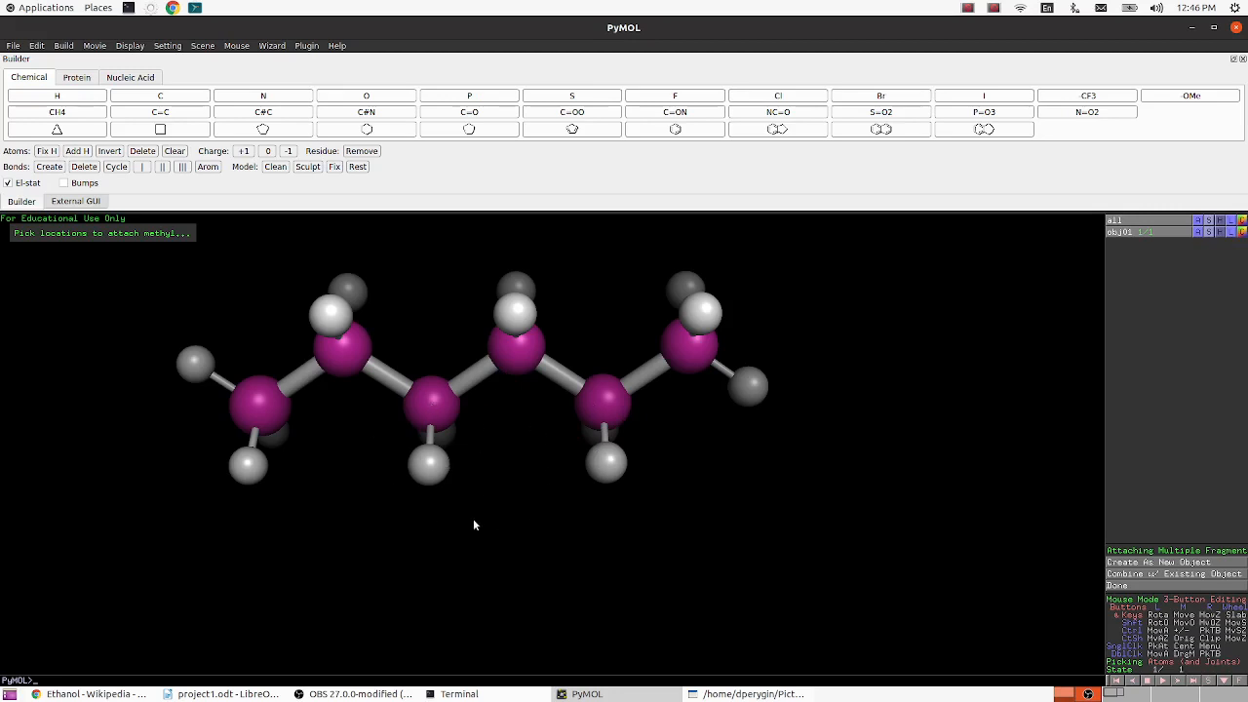
- Reinitialize the session to clear the hexane, and create a methyl (CH4) fragment as a new object
right_click(823, 332)
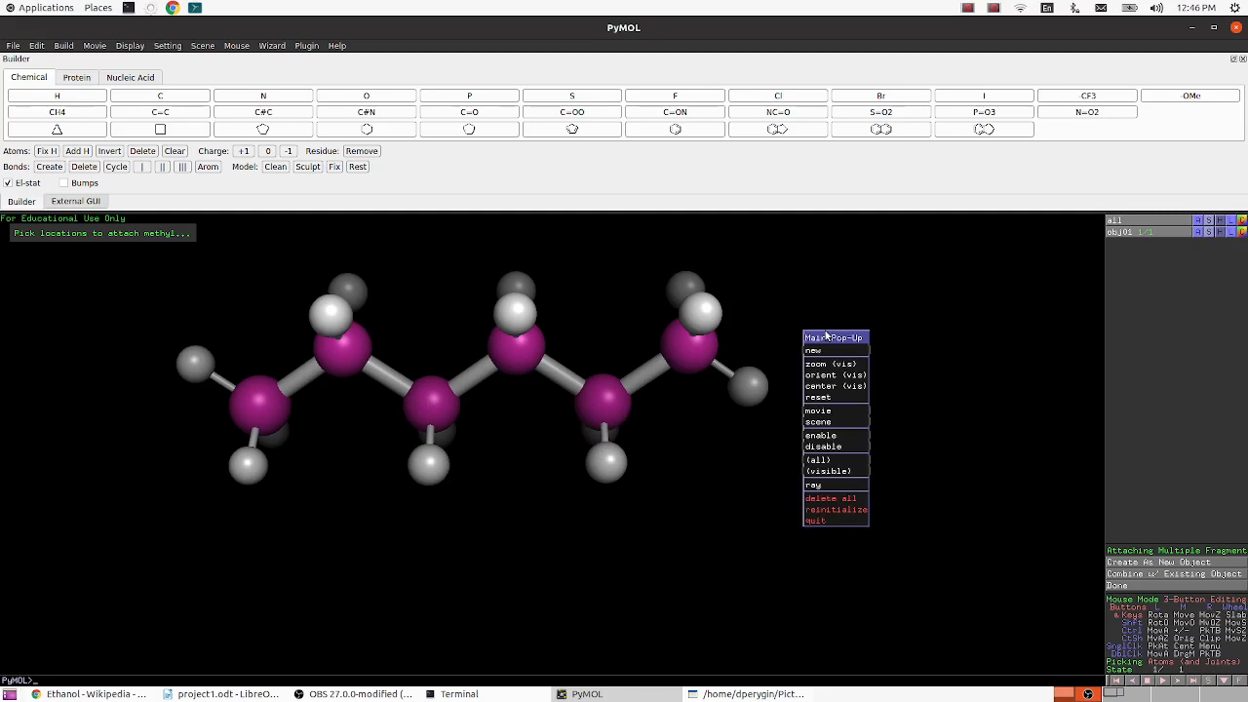
left_click(836, 510)
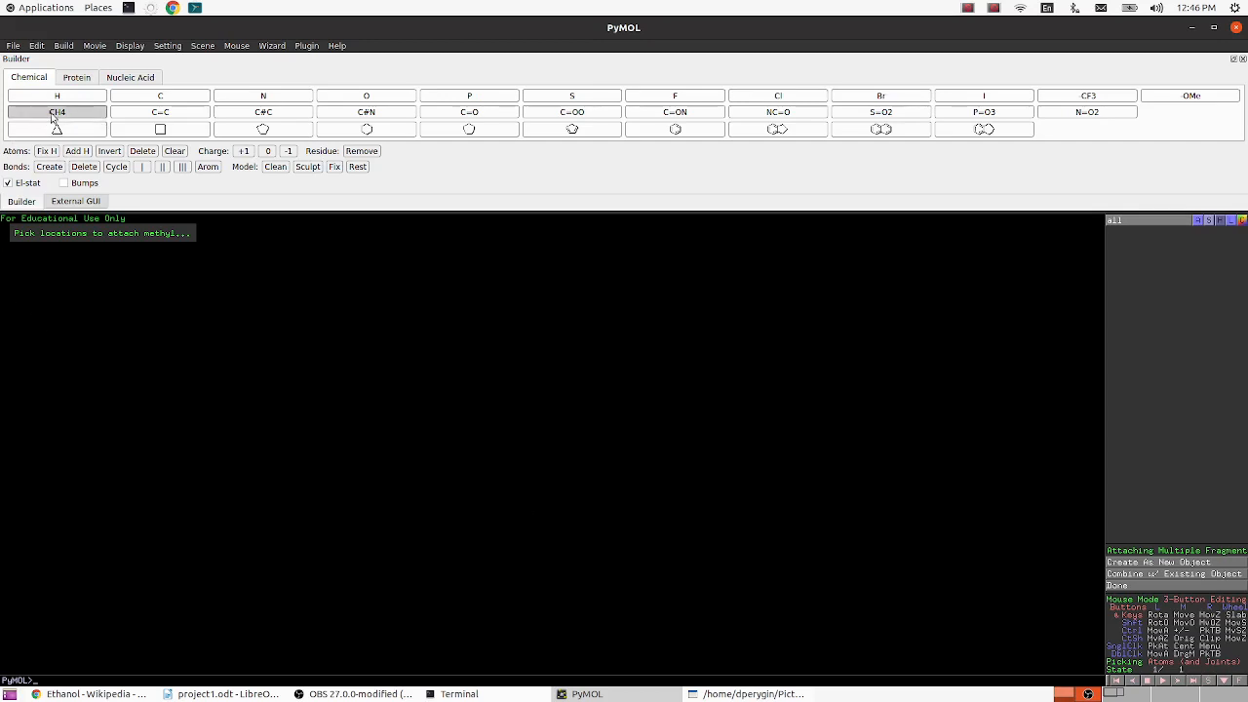
left_click(52, 115)
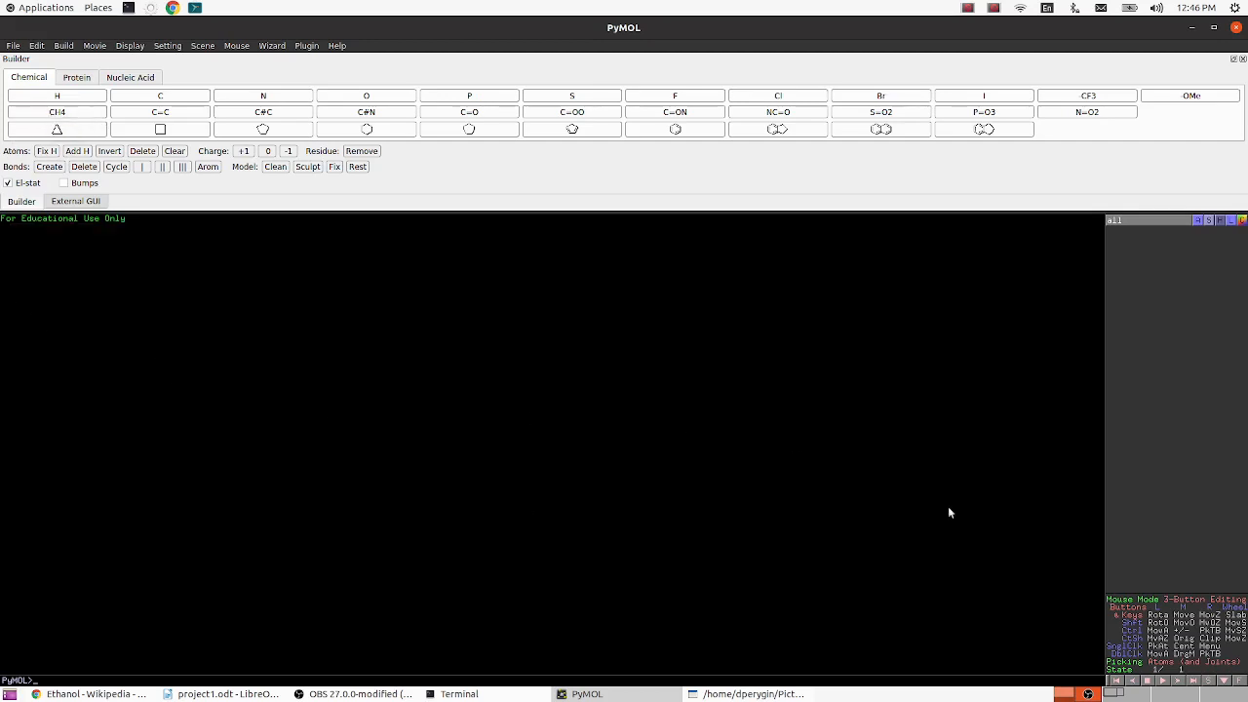
left_click(79, 115)
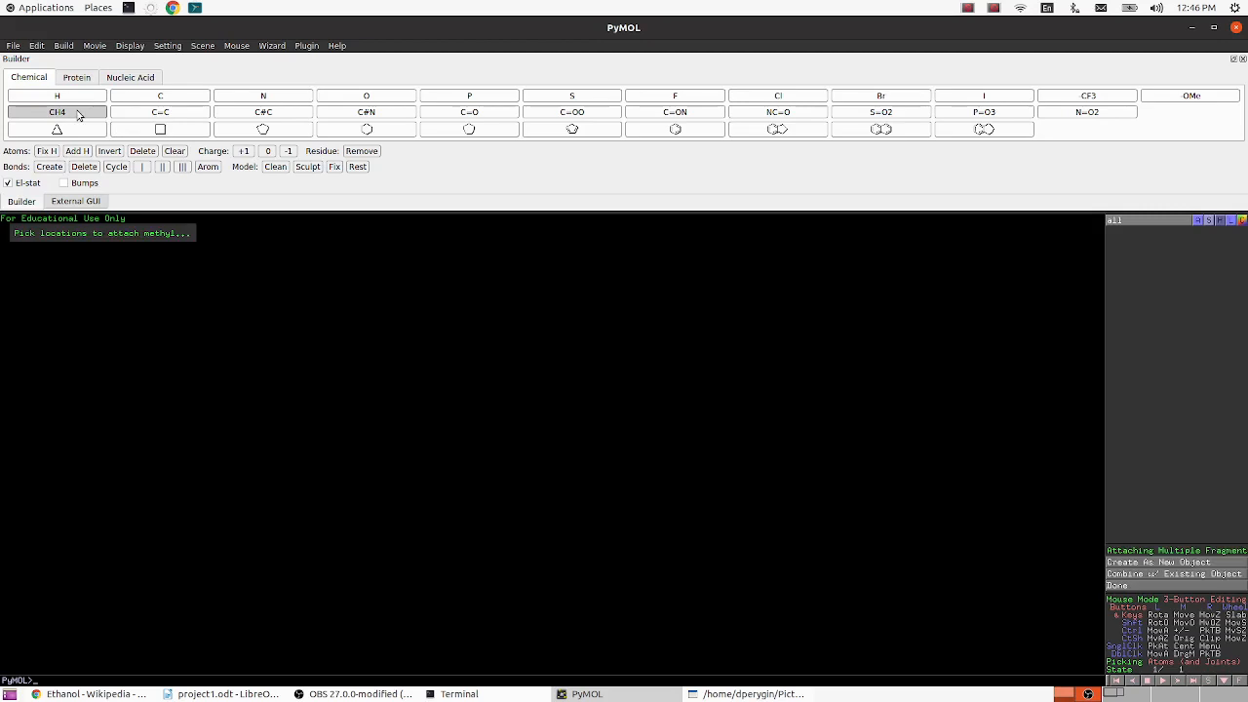
left_click(1143, 564)
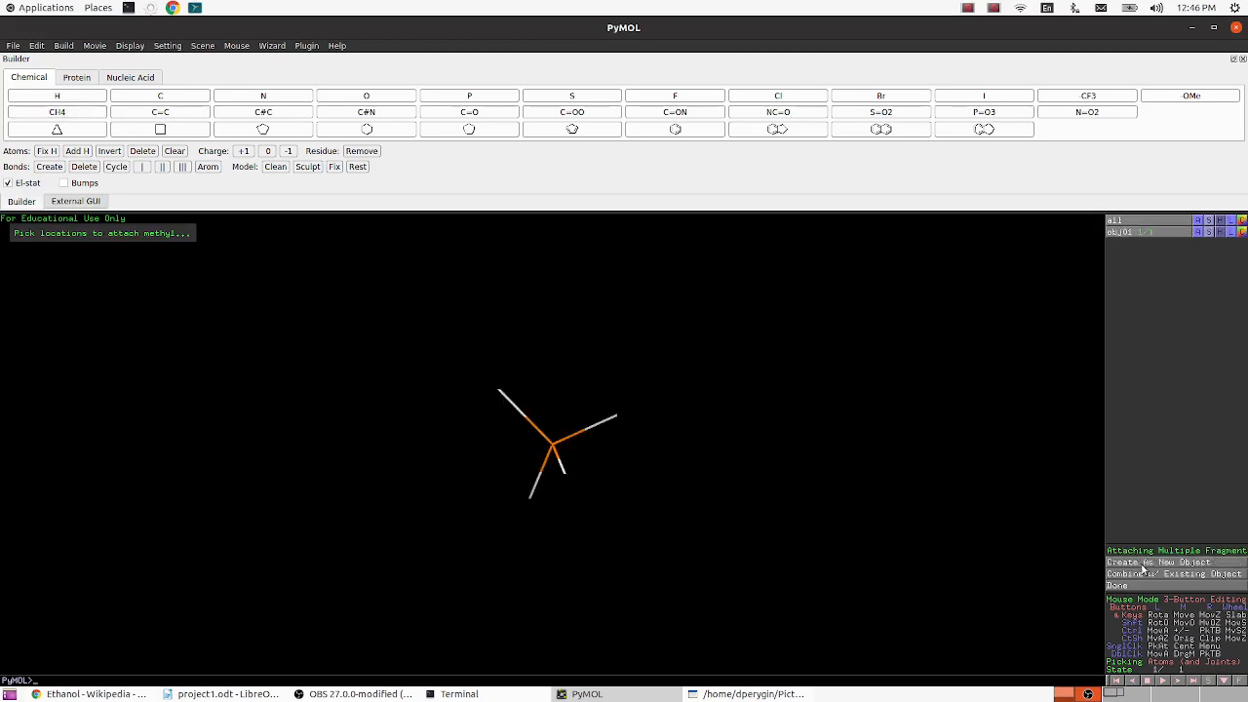
mouse_move(648, 499)
left_mouse_down()
mouse_move(623, 505)
mouse_move(635, 507)
left_mouse_up()
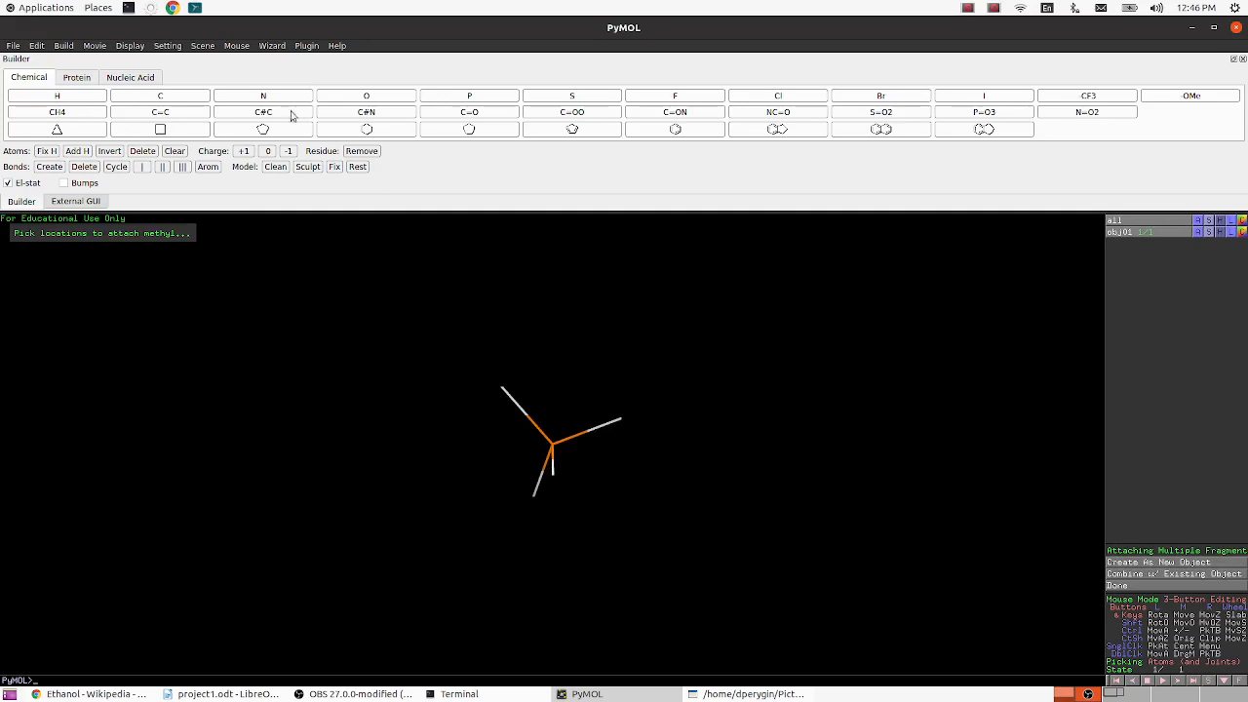
- Replace one methane hydrogen with carbon and one hydrogen on the new carbon with oxygen to form ethanol
left_click(163, 96)
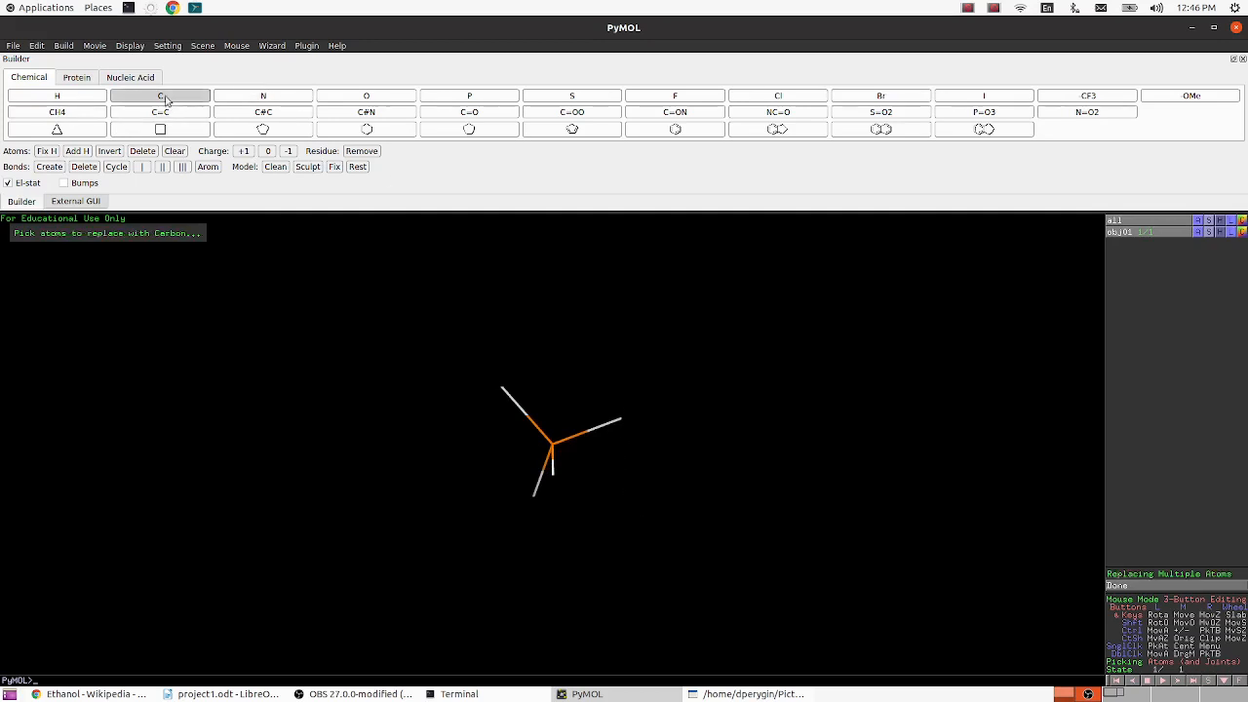
left_click(619, 421)
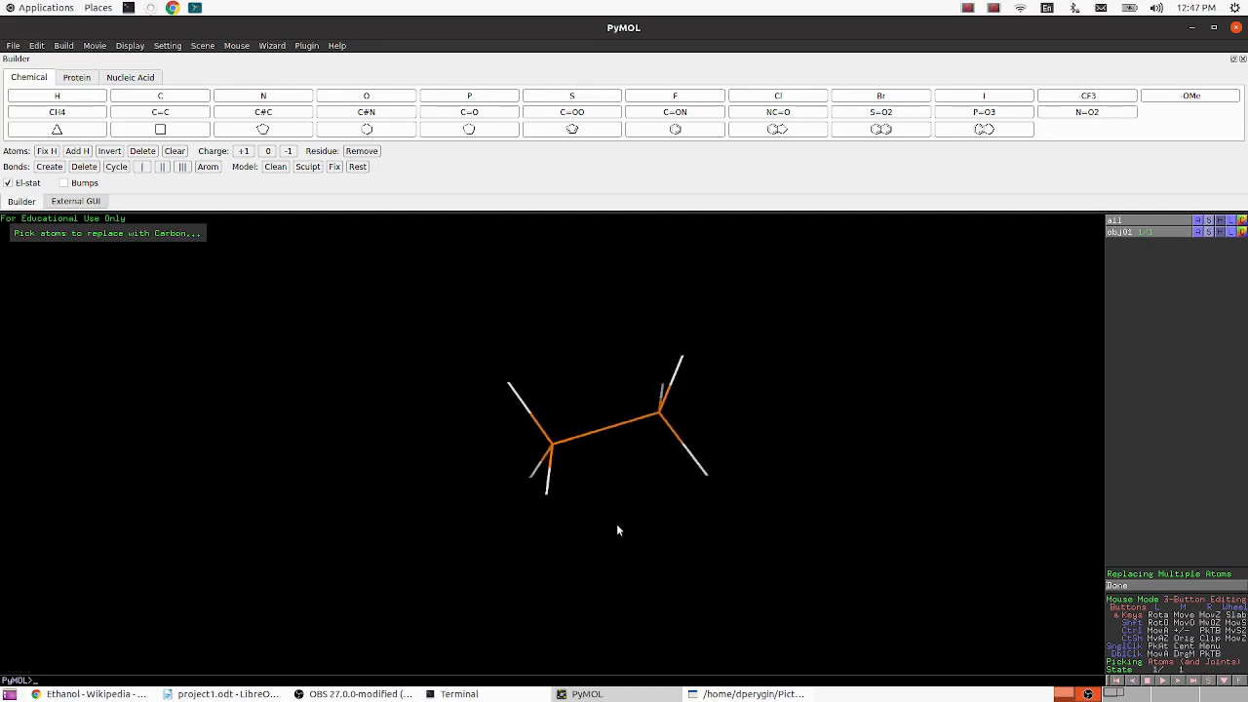
left_click(362, 99)
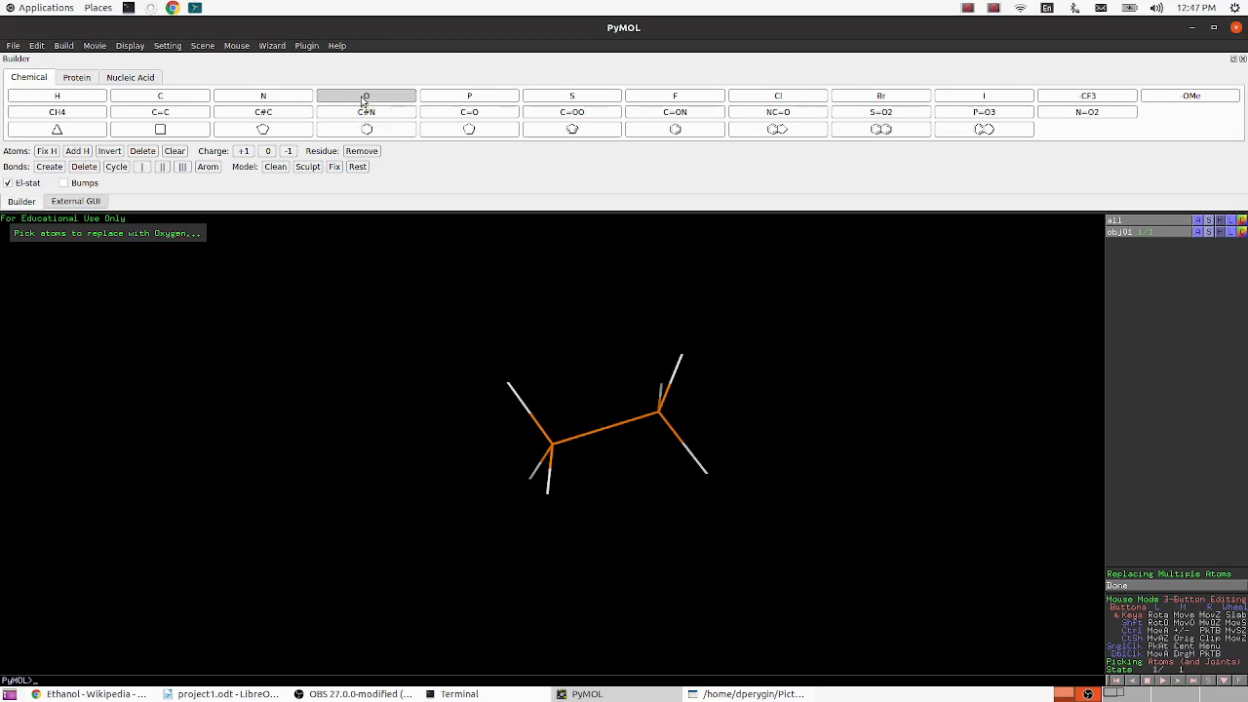
left_click(682, 361)
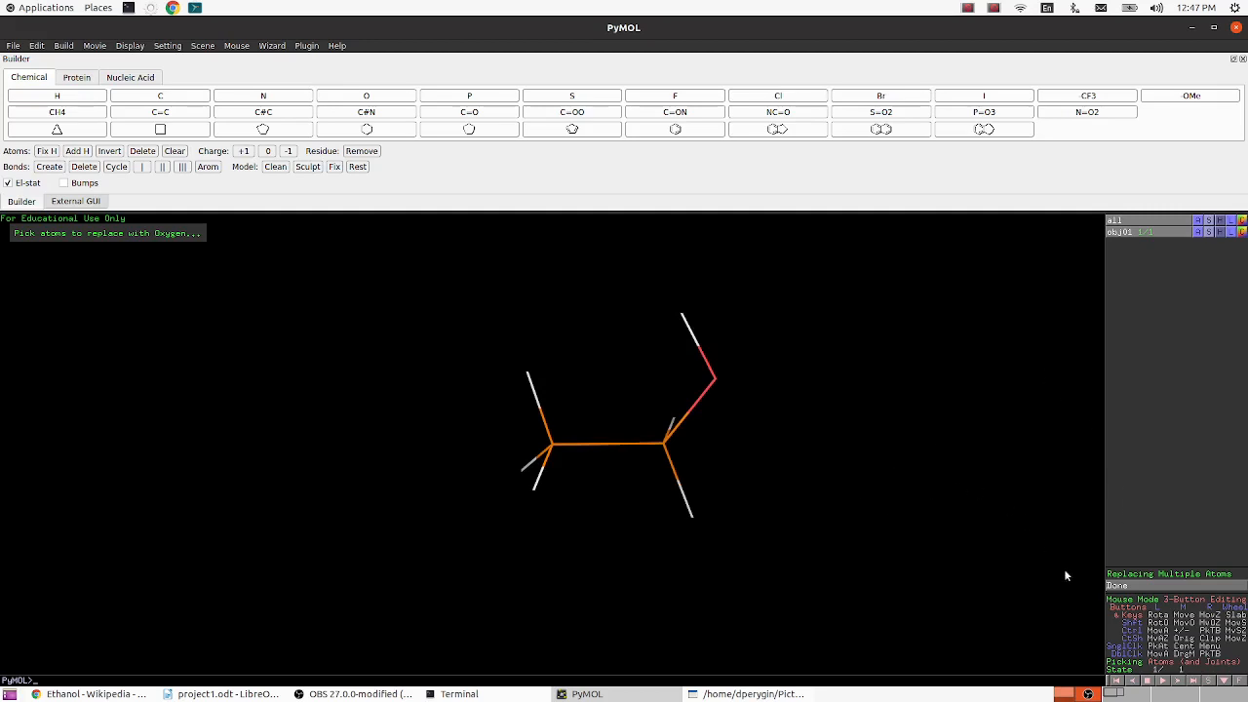
- Finish the oxygen replacement and clean the geometry of the ethanol object obj01
left_click(1114, 586)
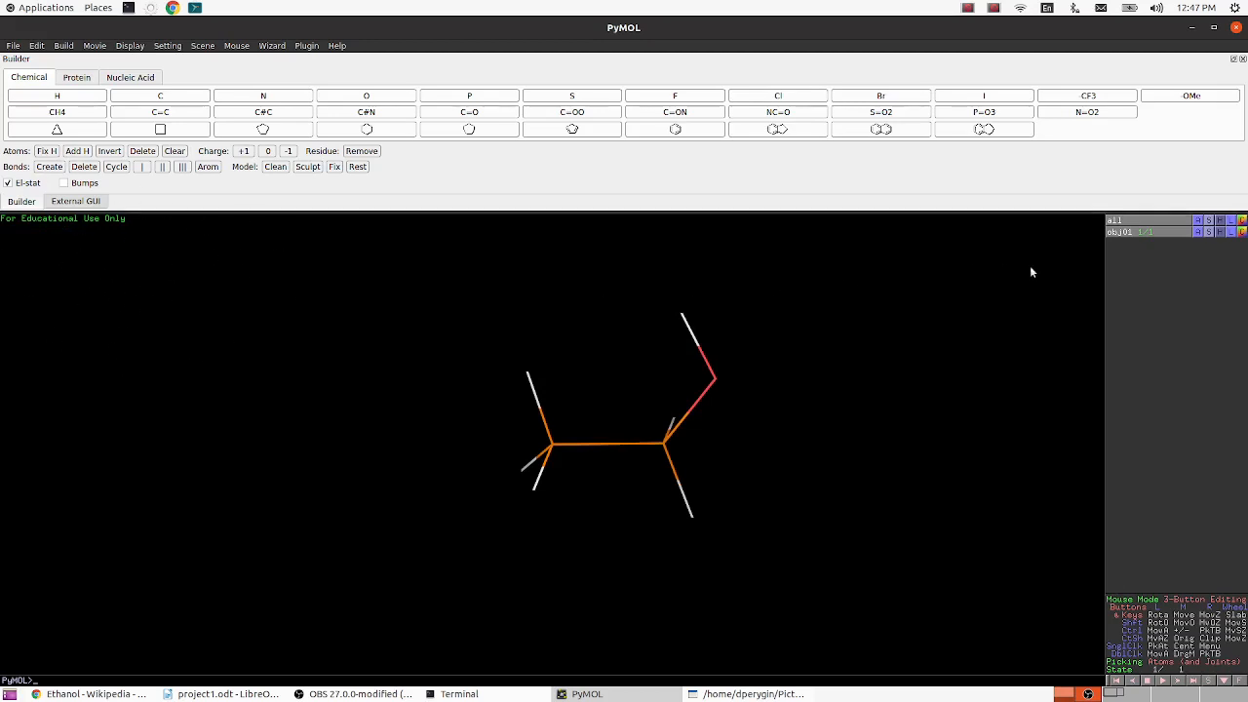
left_click(1198, 235)
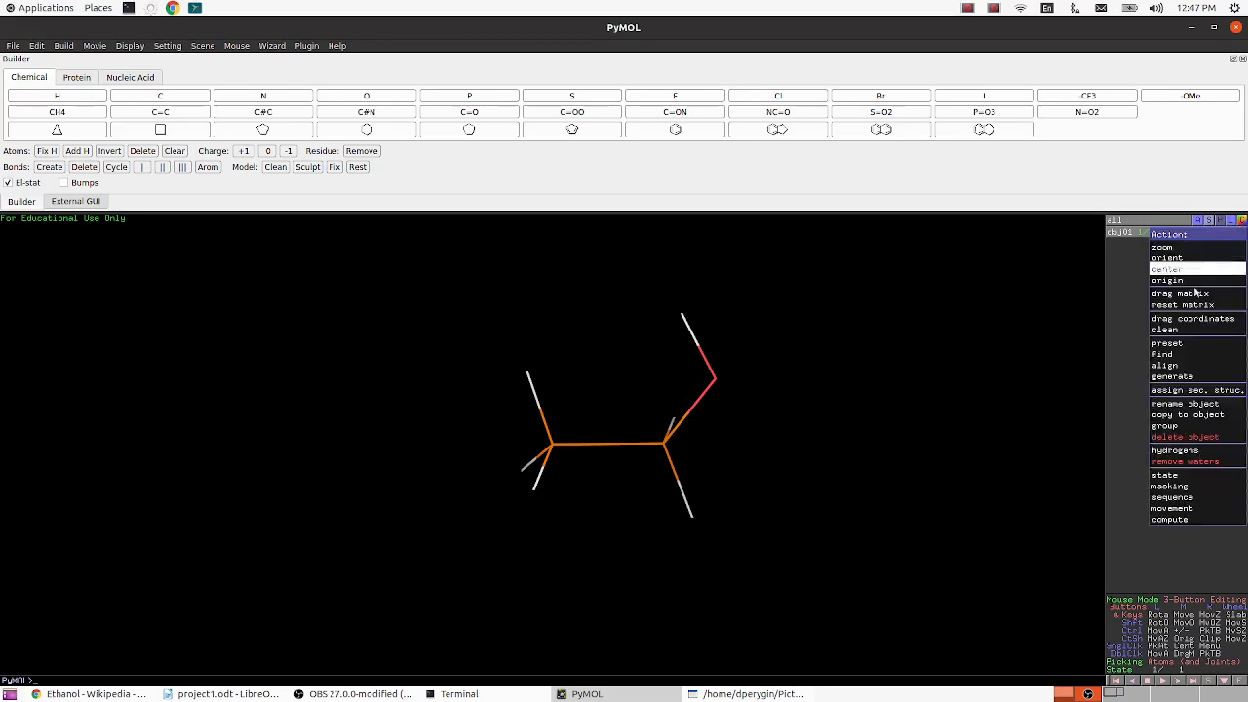
left_click(1195, 331)
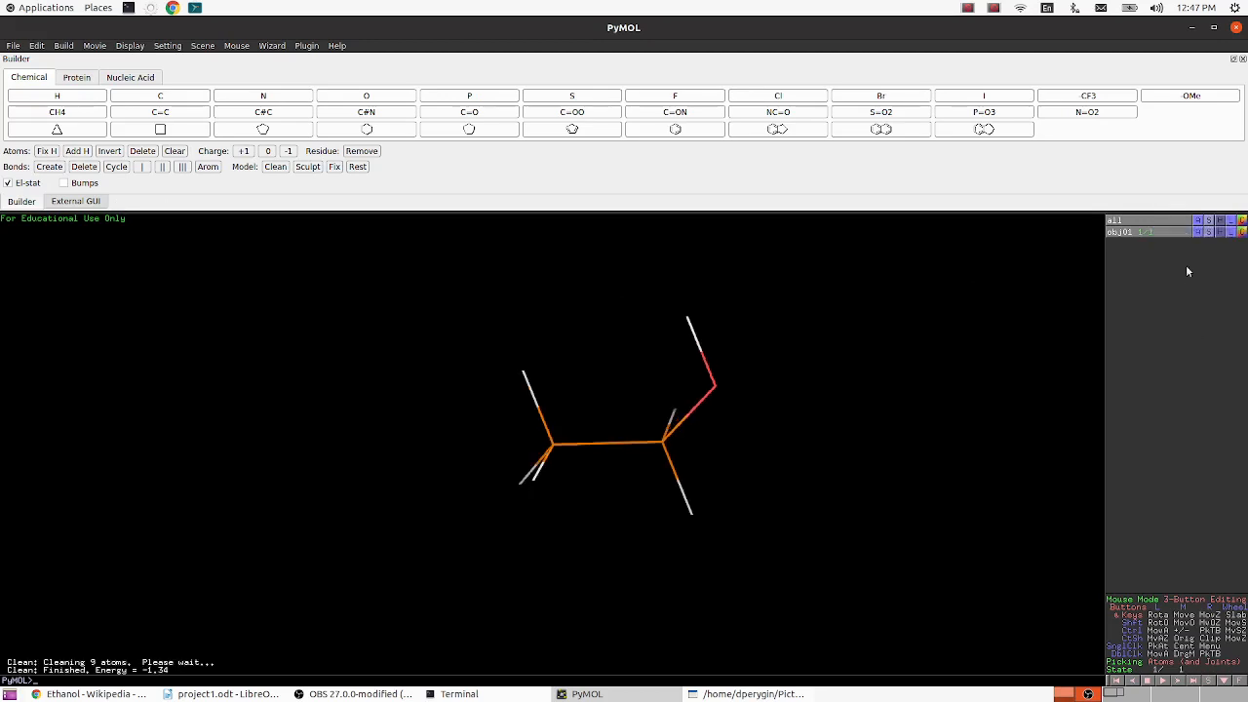
- Apply the ball and stick preset to the ethanol object
left_click(1199, 233)
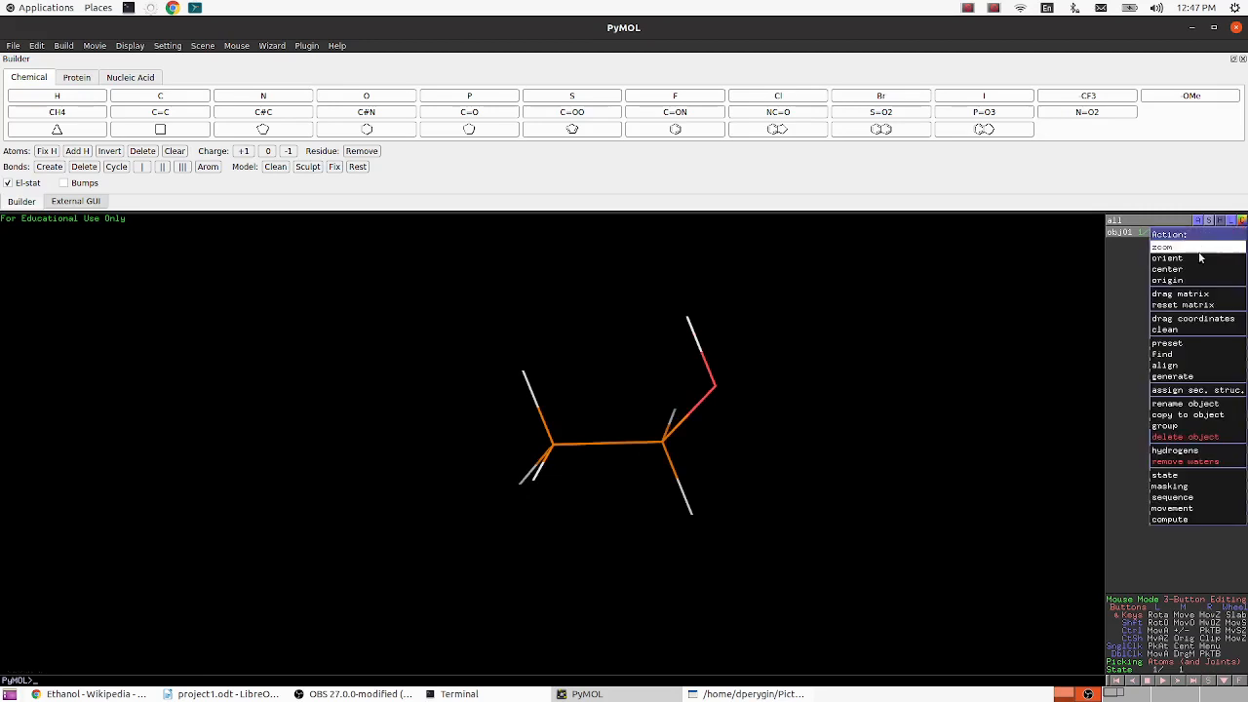
mouse_move(1197, 342)
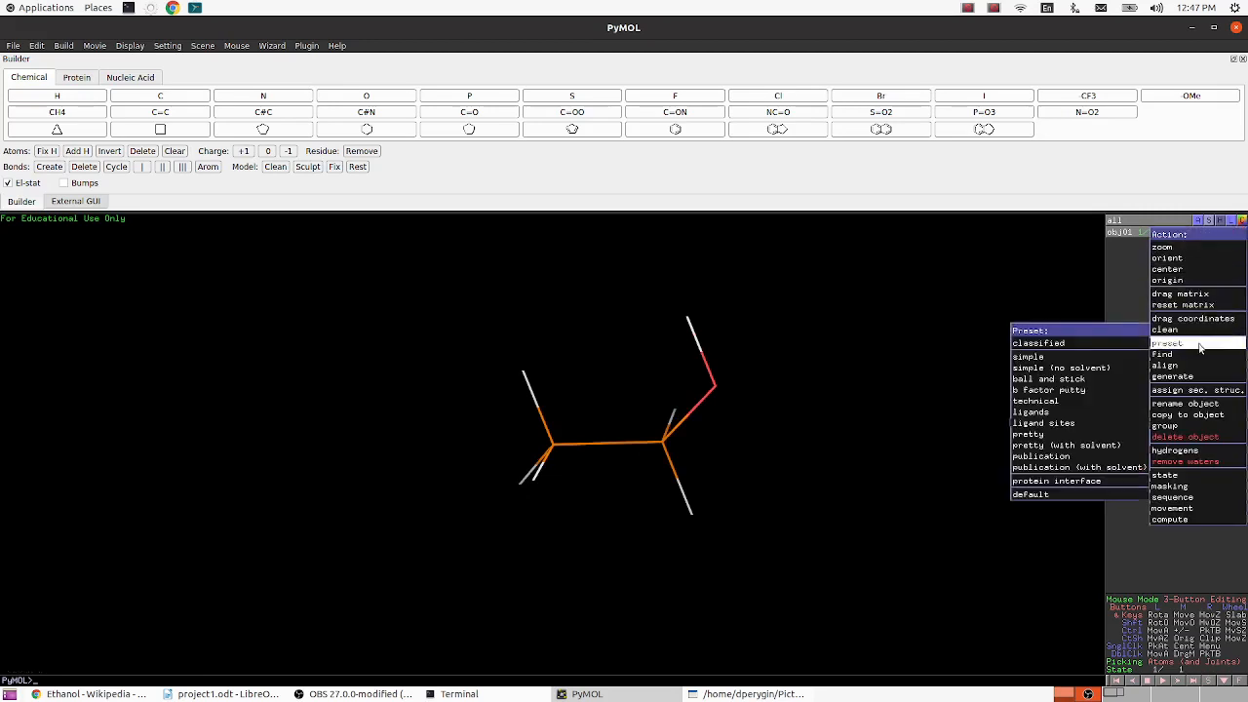
left_click(1047, 378)
left_click_drag(798, 497, 796, 478)
left_click_drag(560, 488, 573, 520)
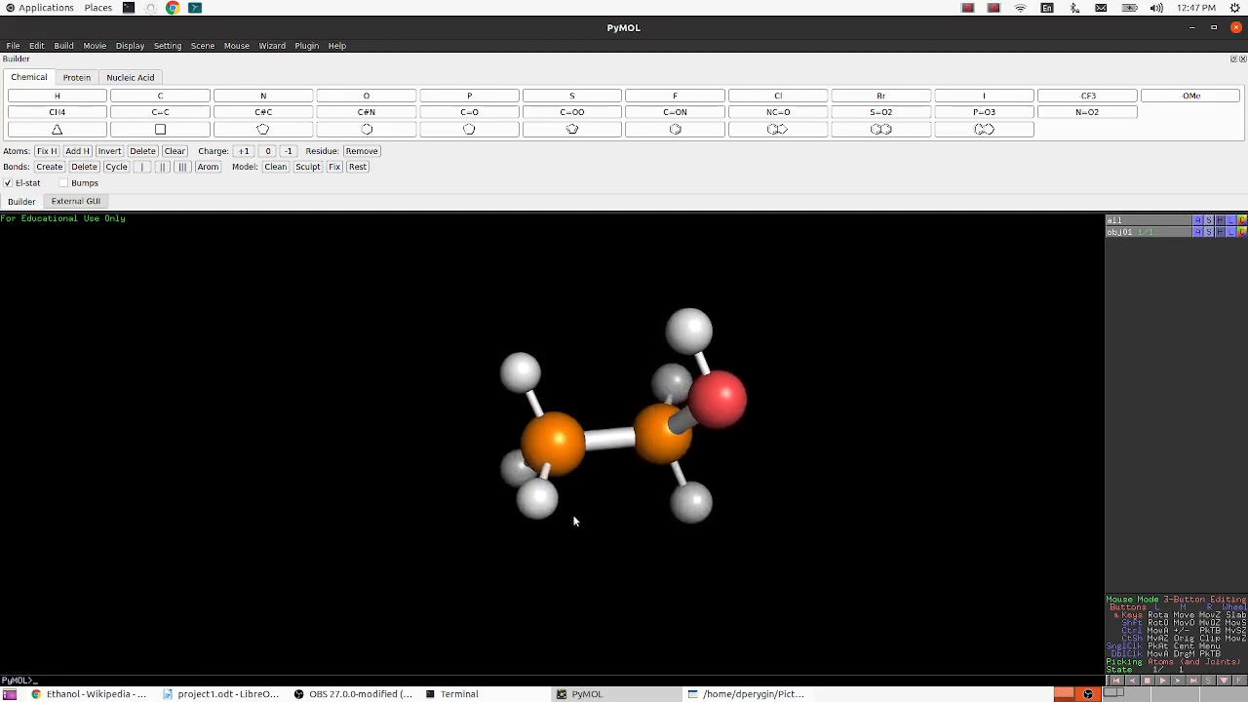
- Try colouring the ethanol by element with magenta carbons and with white carbons
left_click(1243, 232)
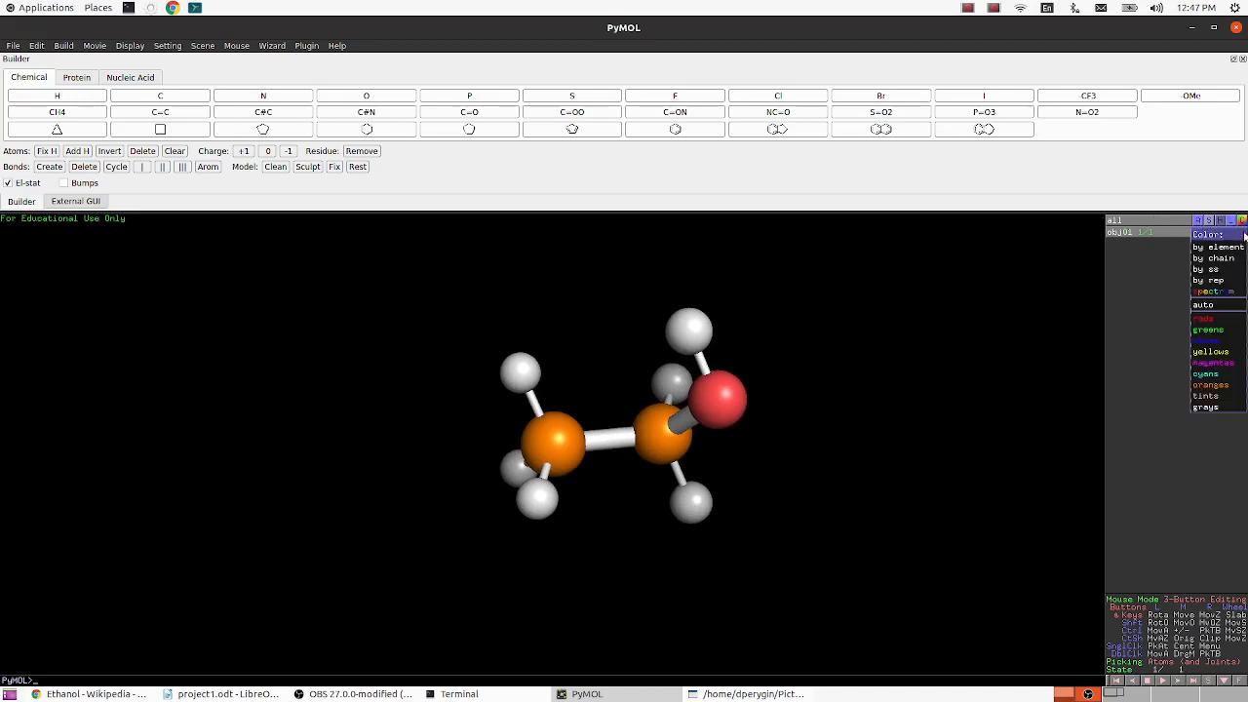
mouse_move(1218, 247)
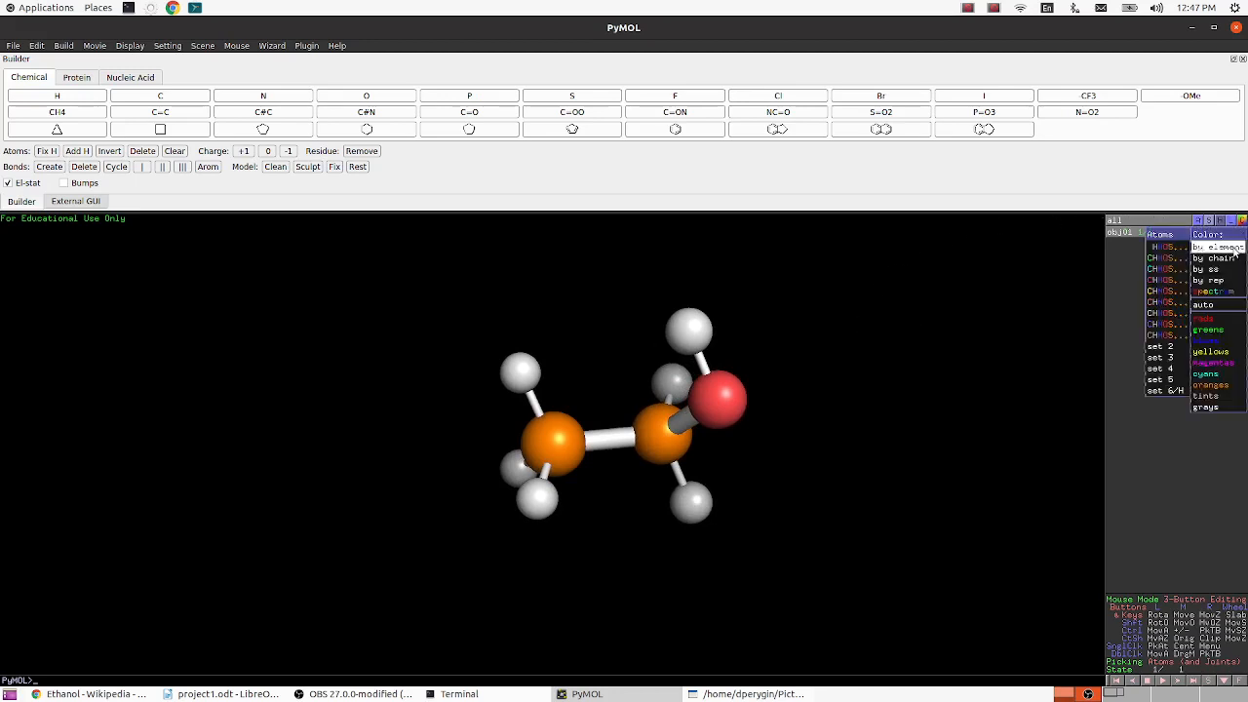
left_click(1167, 280)
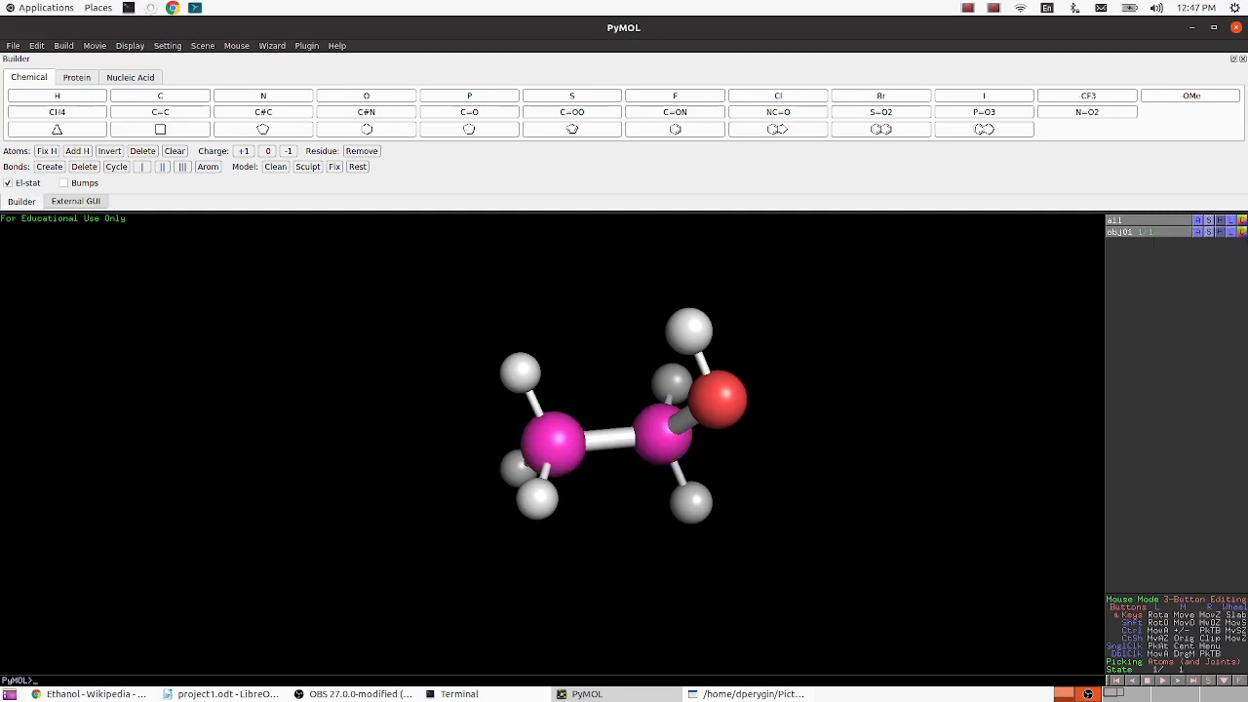
left_click(1241, 232)
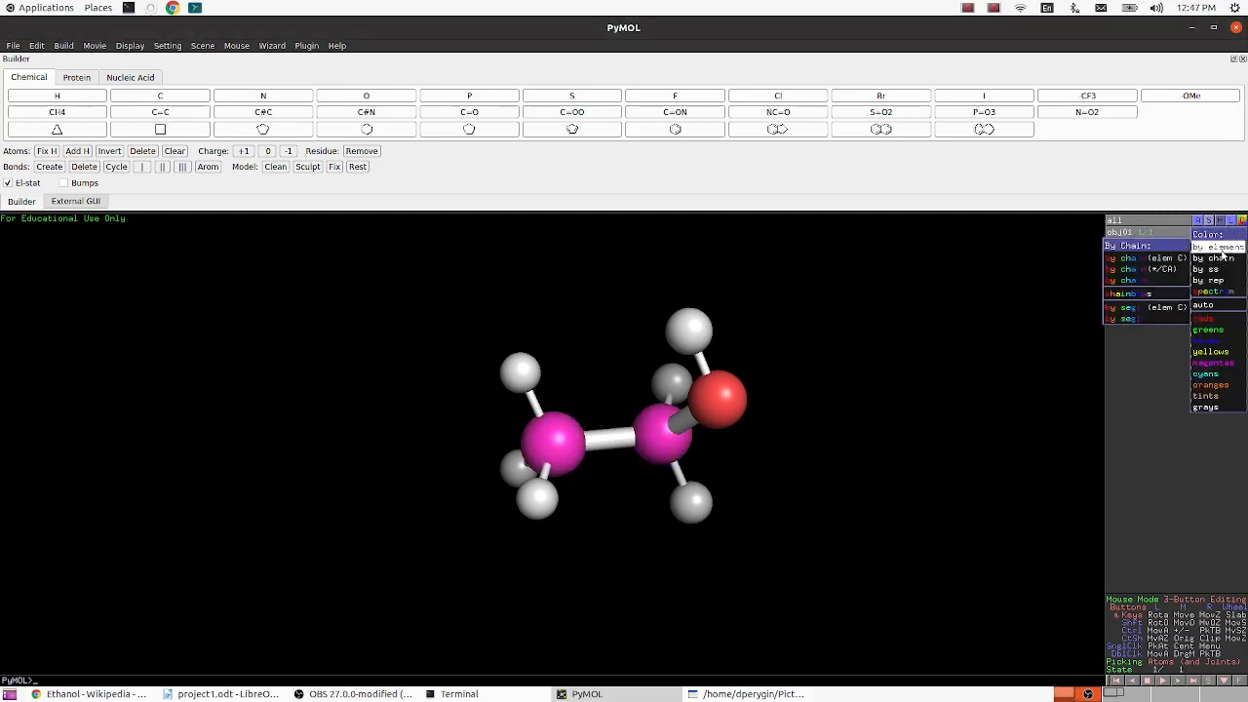
mouse_move(1222, 253)
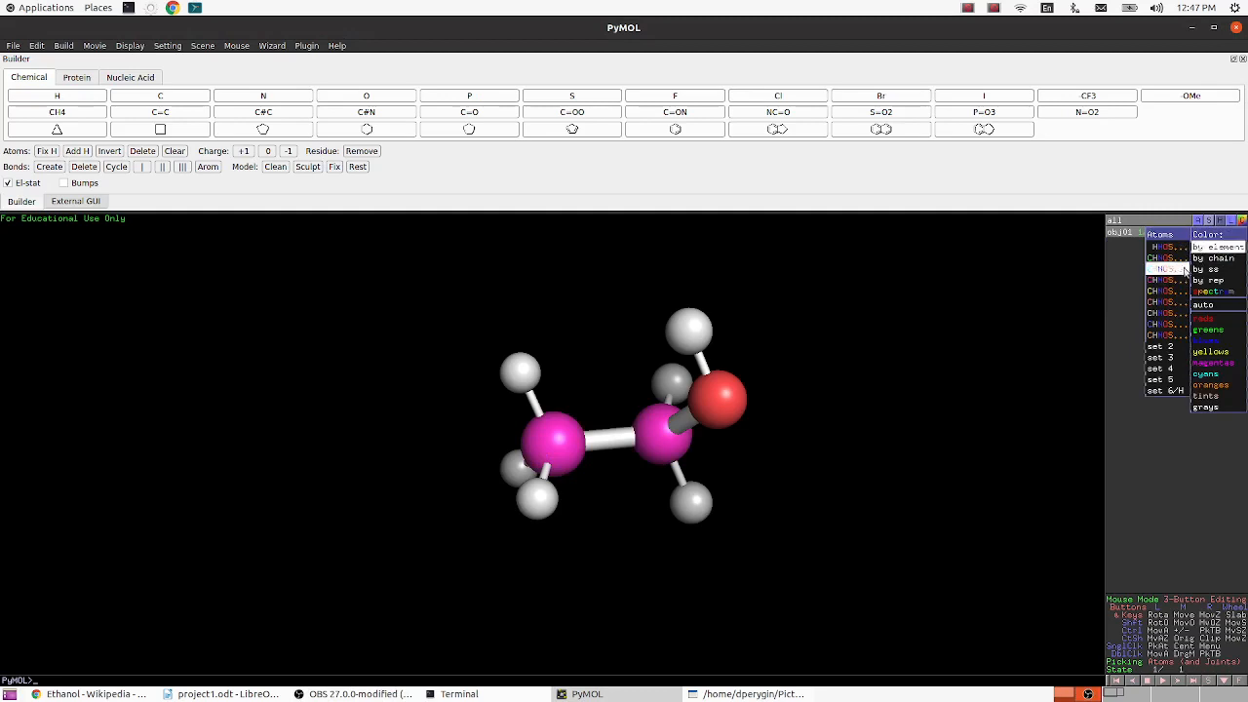
left_click(1177, 312)
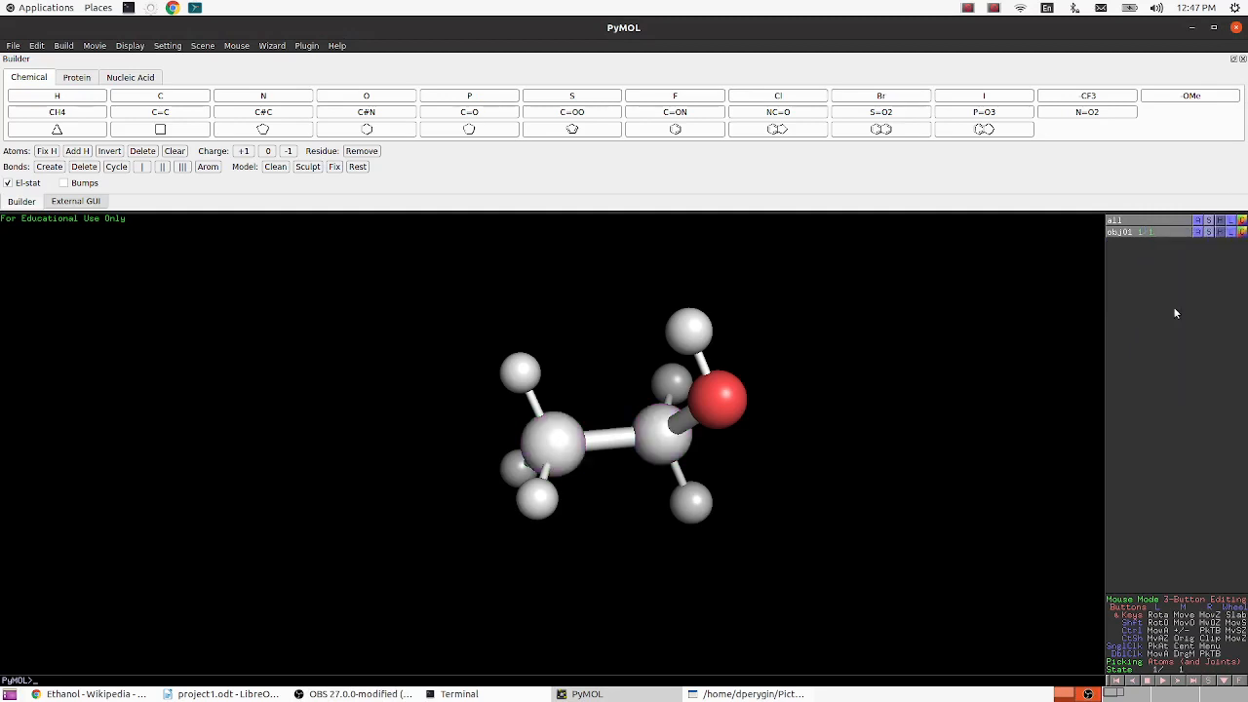
- Colour the ethanol by element using the CHNOS scheme with green carbons
mouse_move(1223, 247)
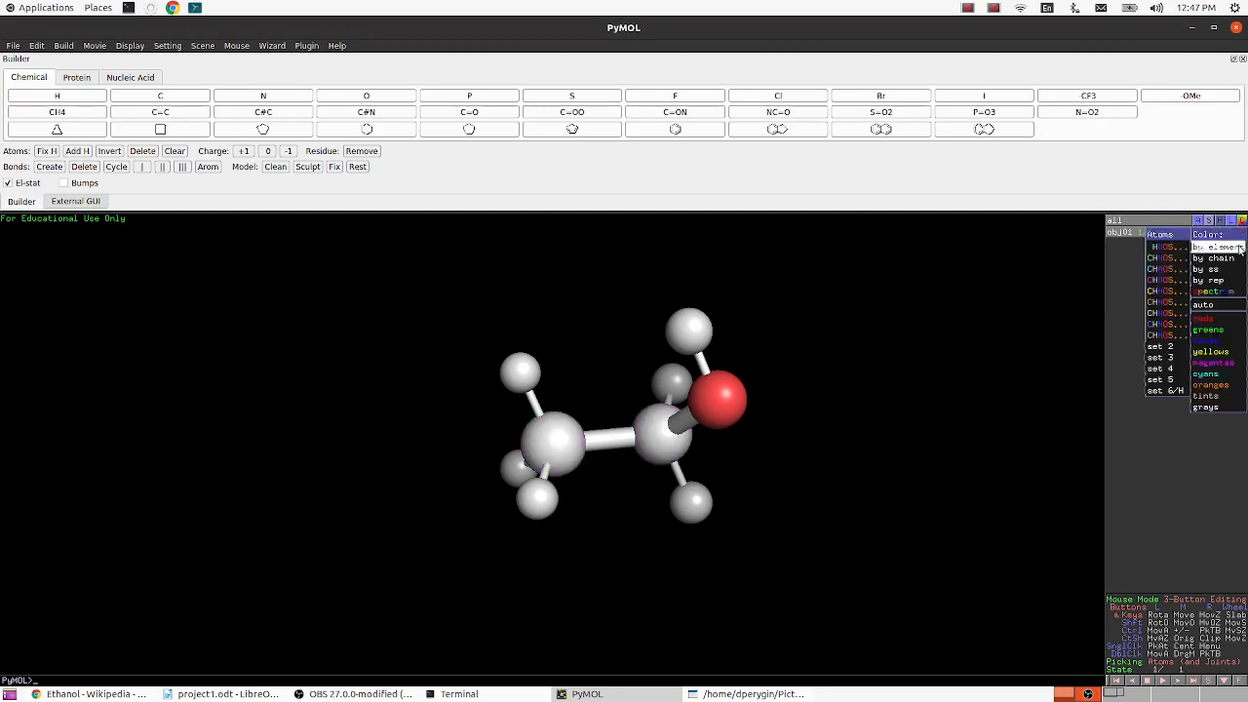
left_click(1158, 257)
left_click(1242, 232)
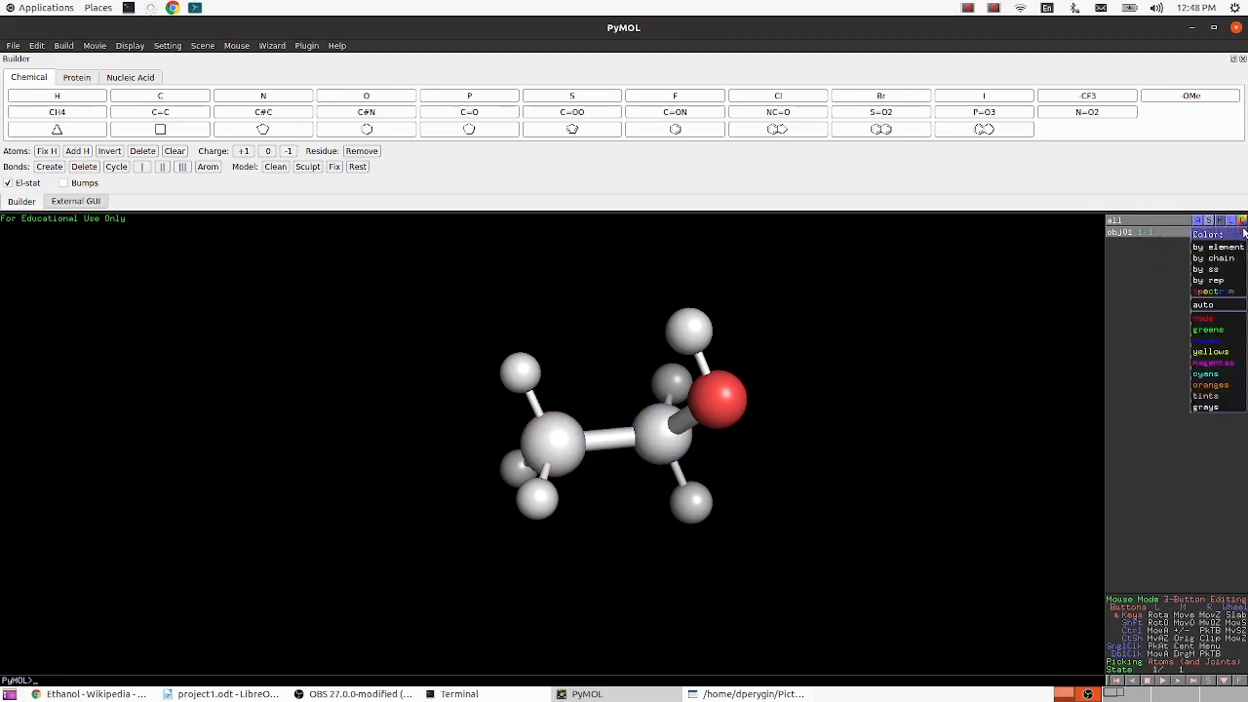
left_click(1173, 259)
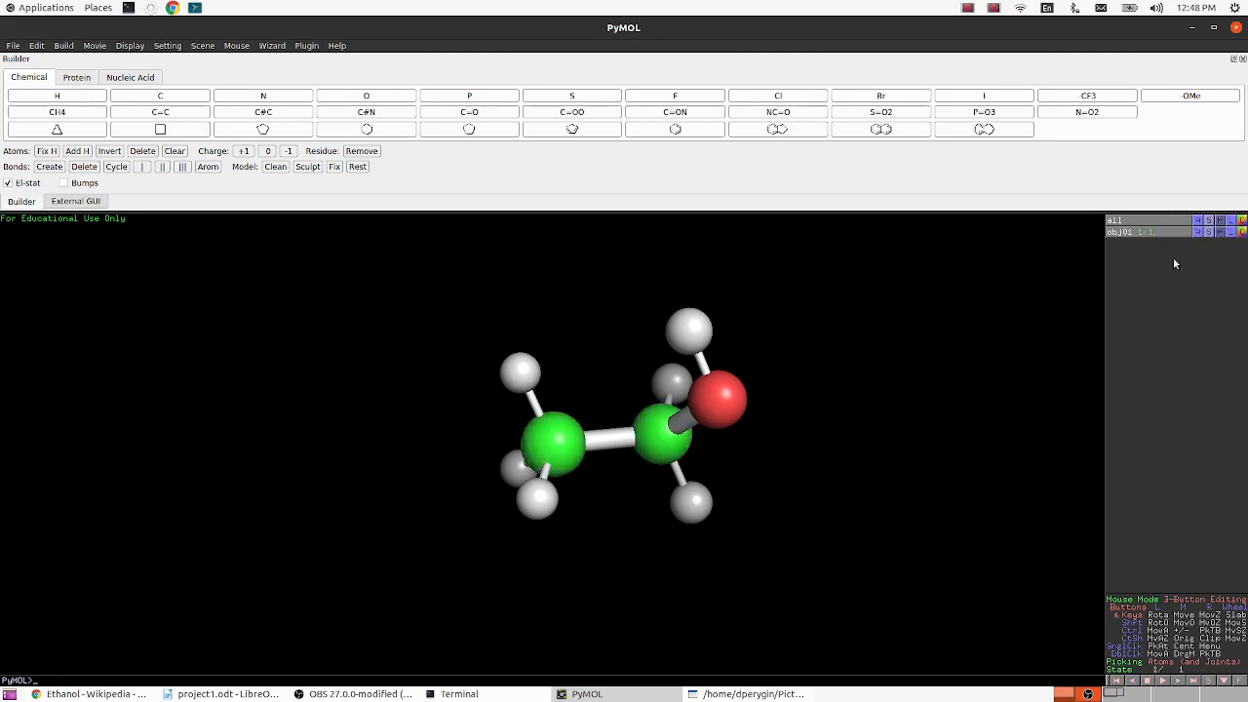
- Fit the visible ethanol in the view and capture the region around it as a selection screenshot in Shutter
right_click(814, 515)
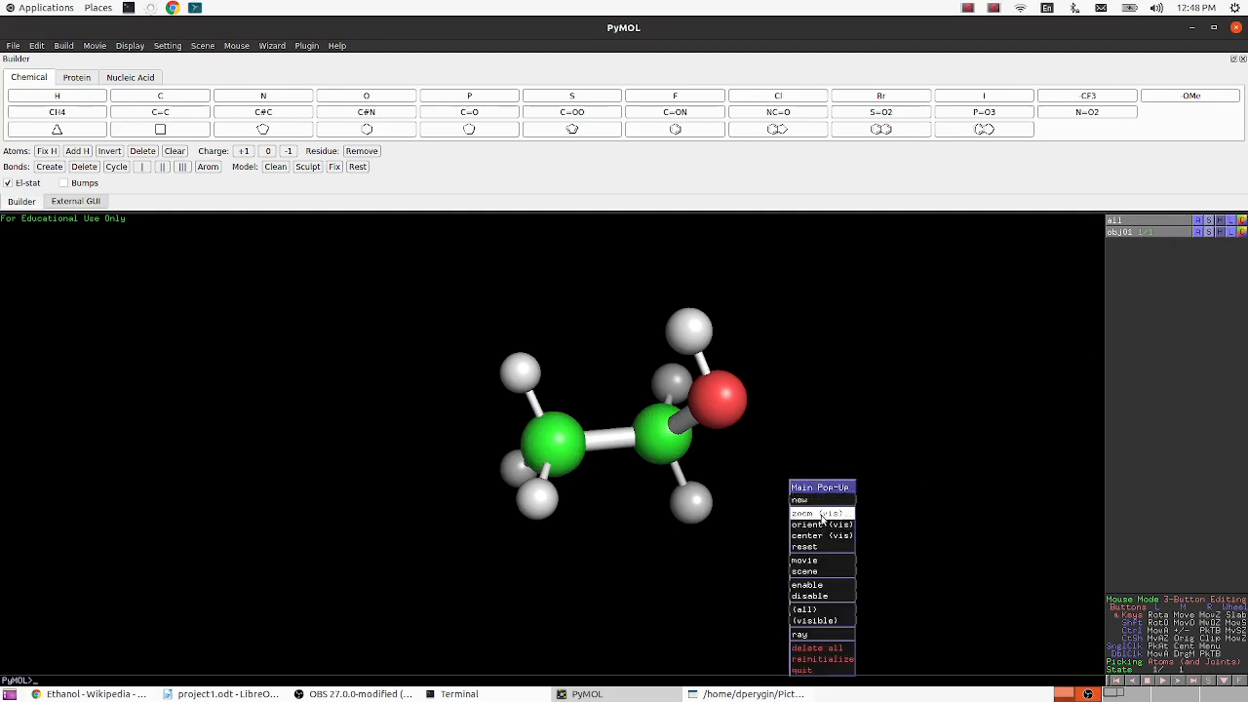
left_click(822, 520)
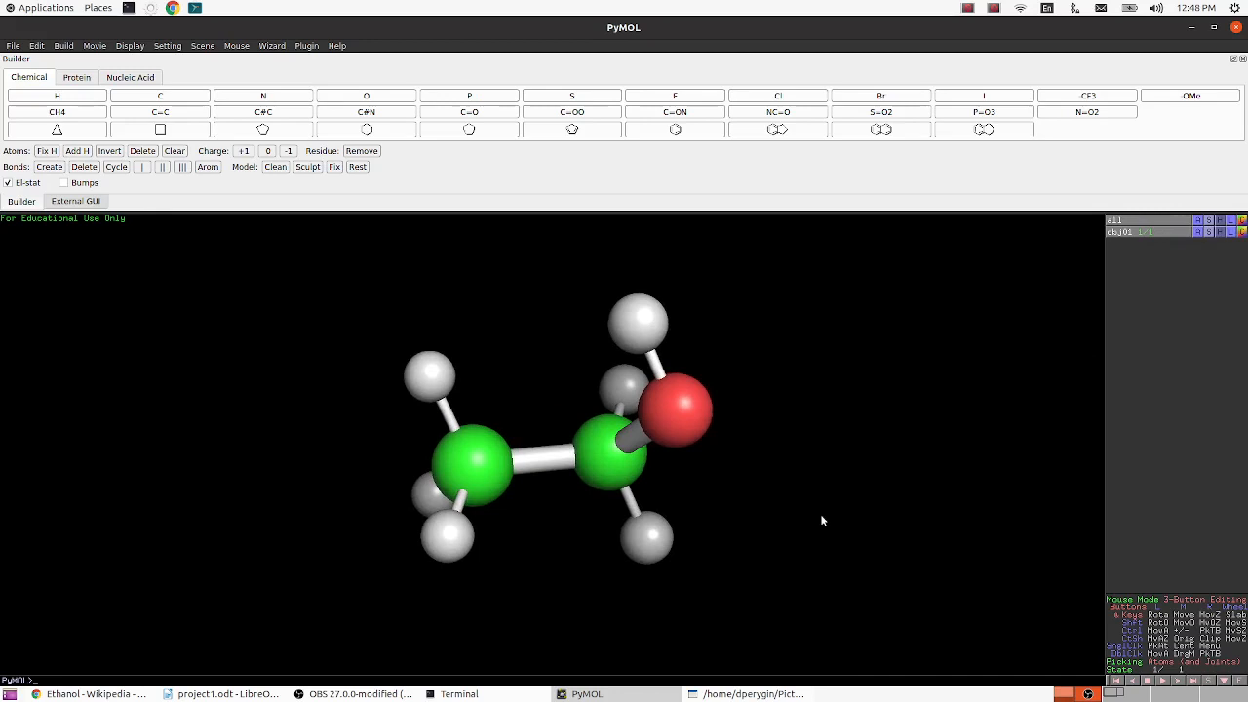
left_click(743, 694)
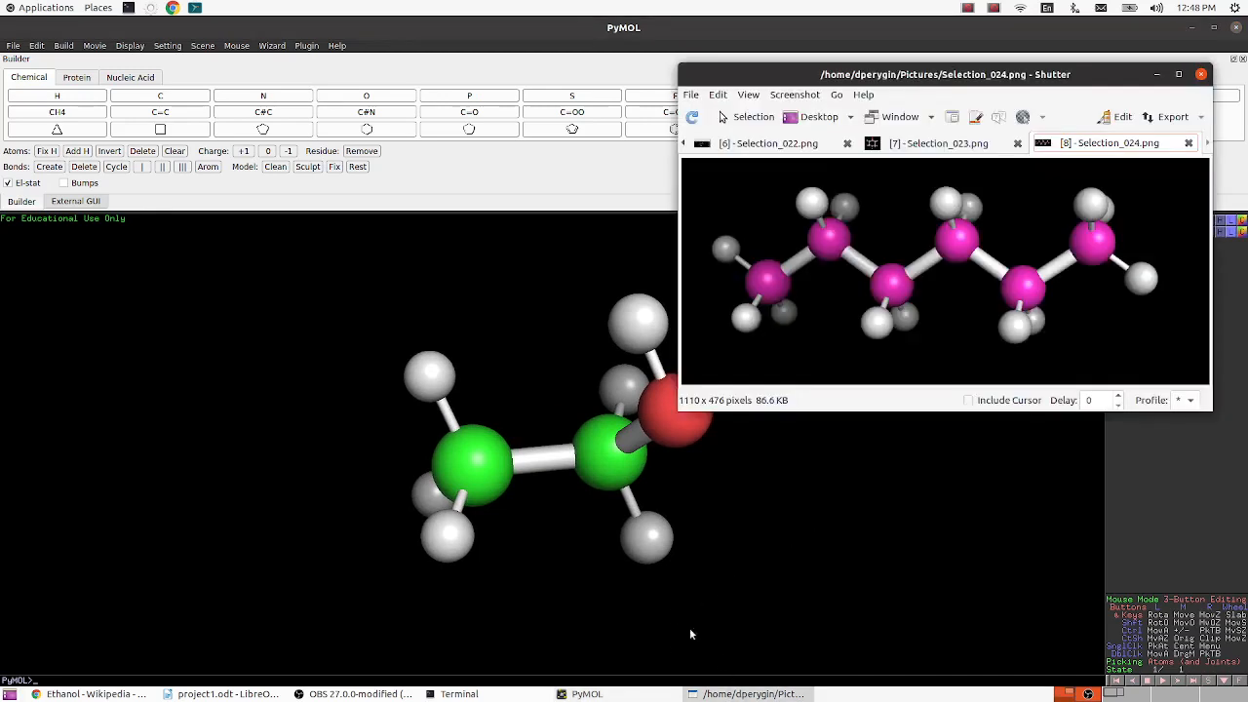
left_click(767, 116)
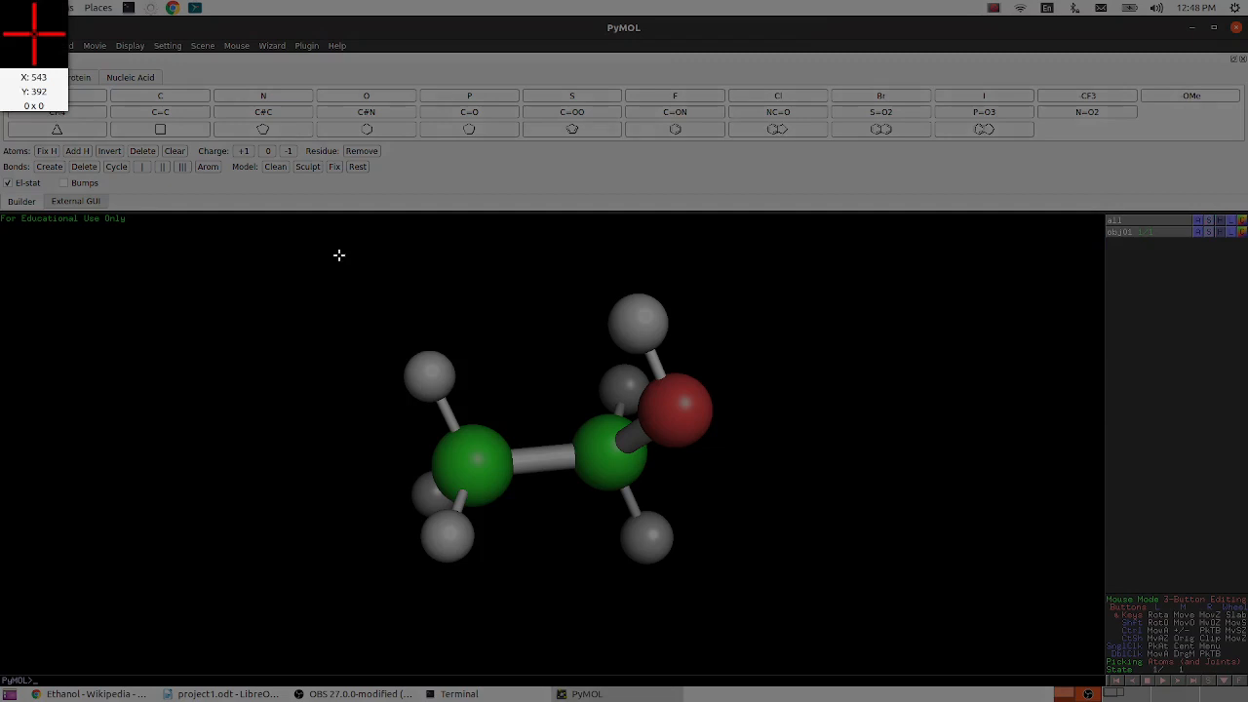
left_click_drag(339, 255, 780, 616)
double_click(728, 568)
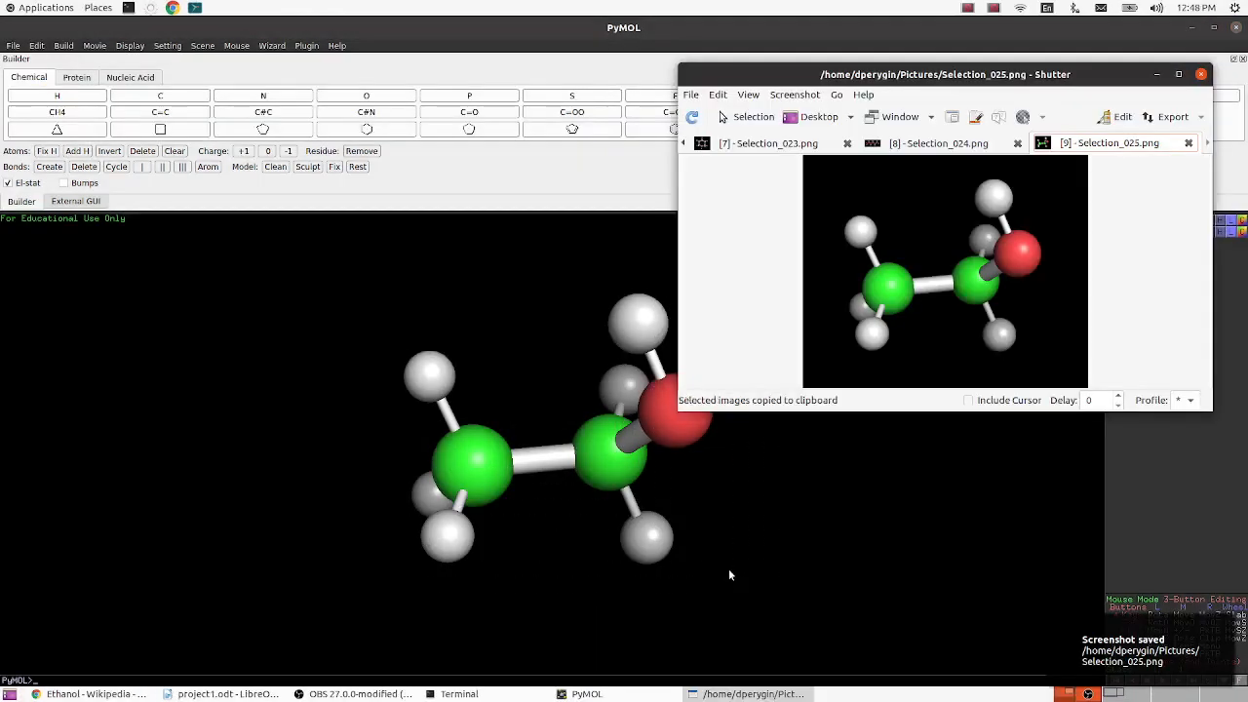
- Paste the screenshot under "3. Ethanol" in the Writer report, shrink it to about 2.34 x 1.91, and move it to the left margin
left_click(224, 693)
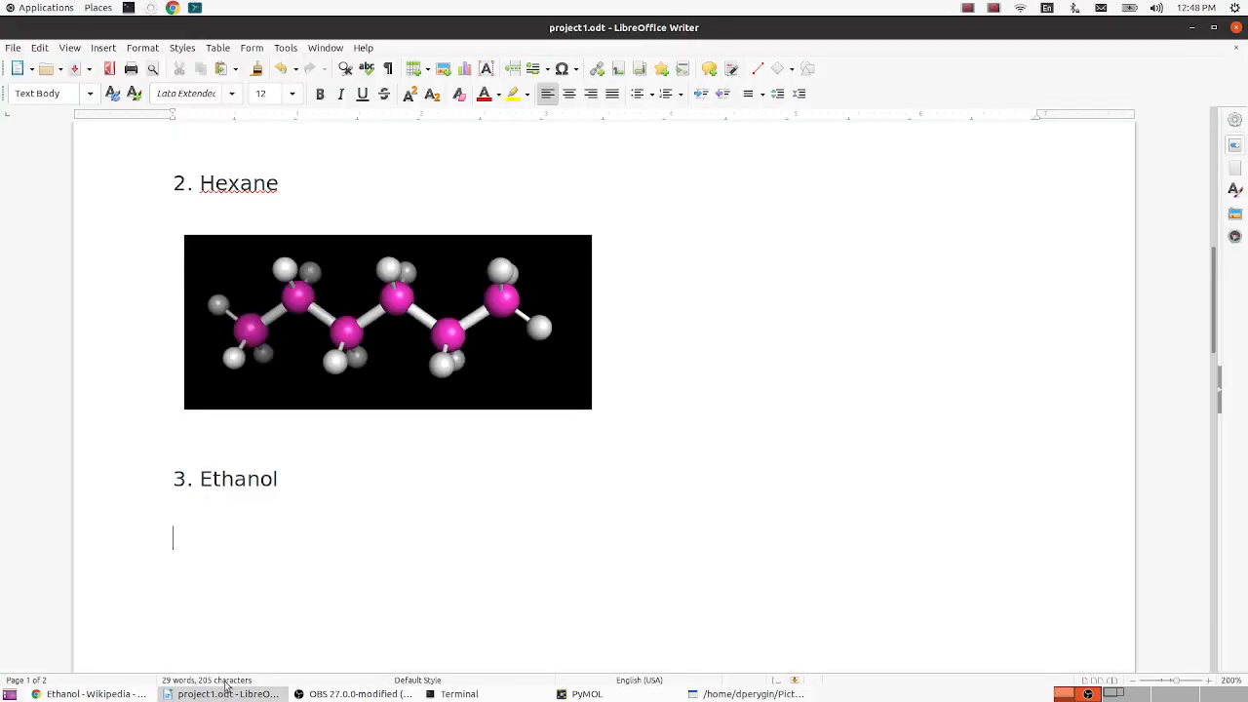
left_click(252, 539)
key("ctrl+v")
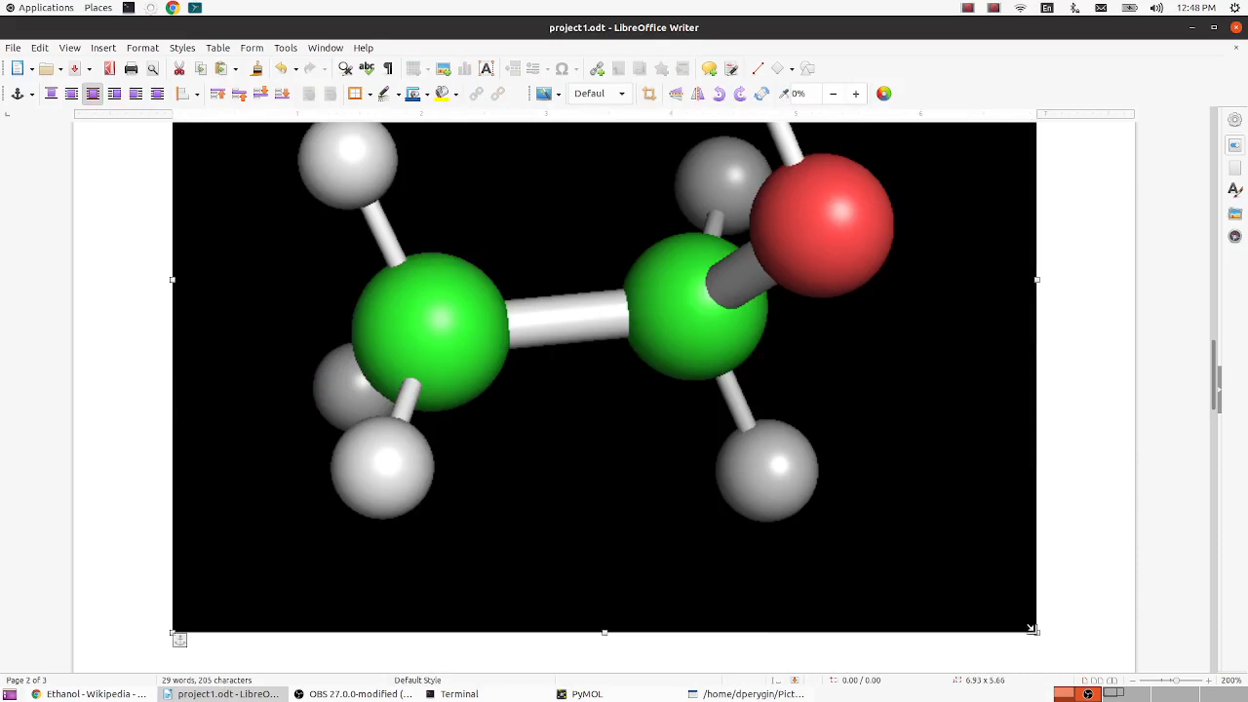
left_click_drag(1036, 631, 424, 201)
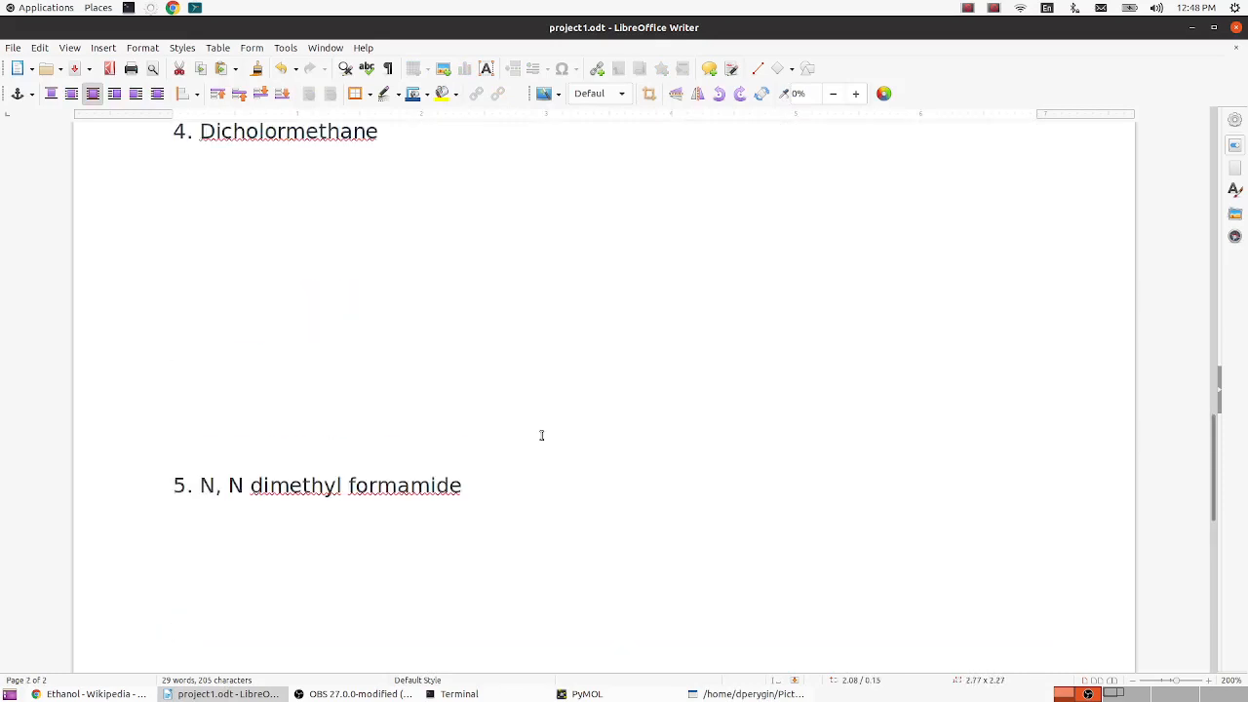
scroll(541, 435, "up", 5)
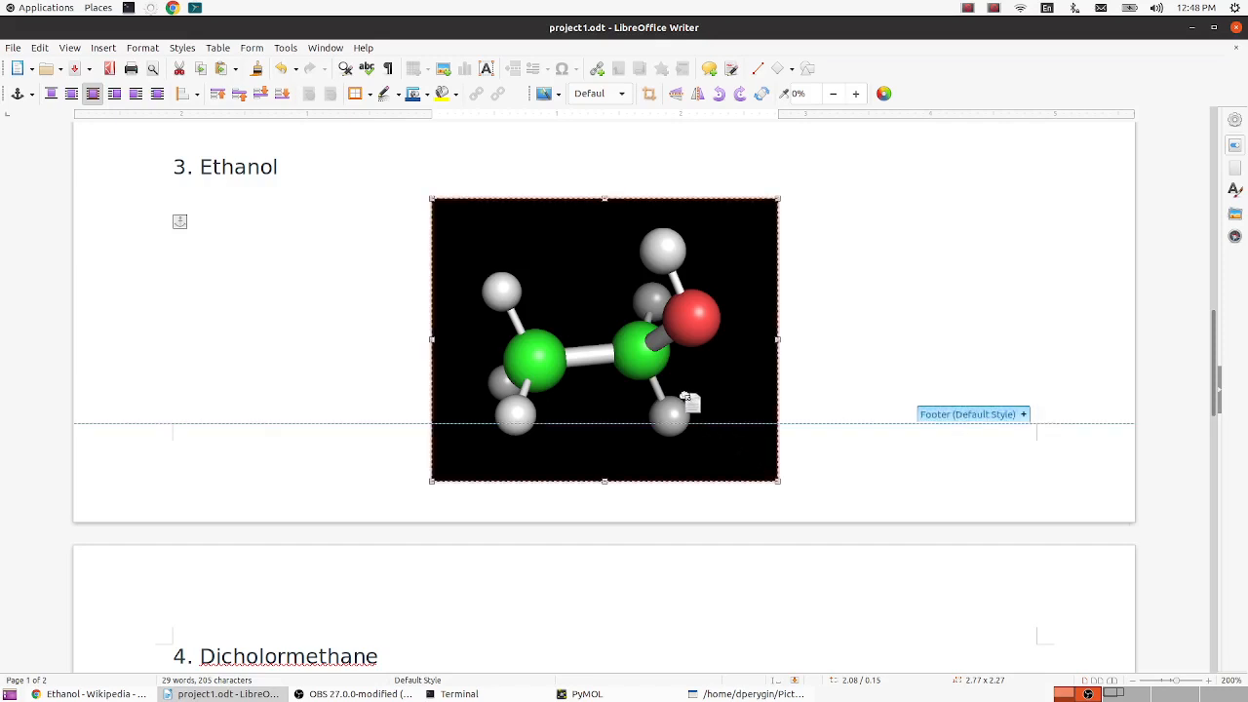
left_click_drag(777, 198, 718, 276)
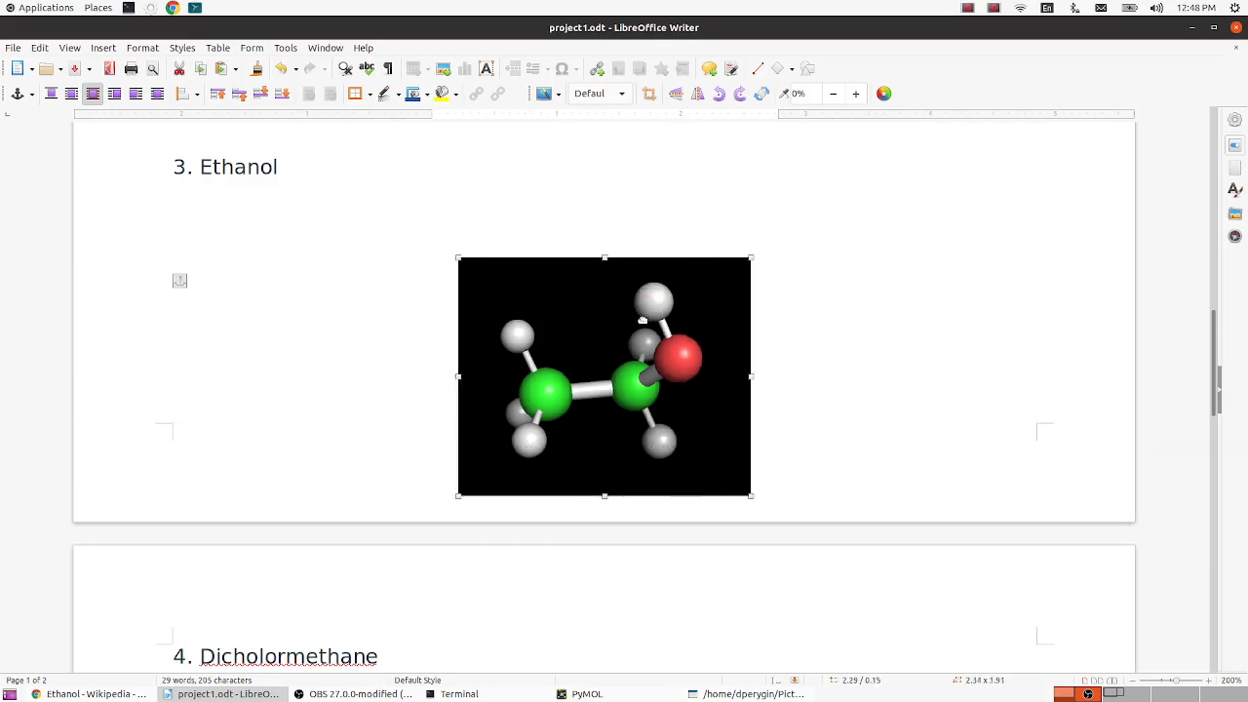
left_click_drag(582, 329, 355, 265)
scroll(546, 412, "down", 4)
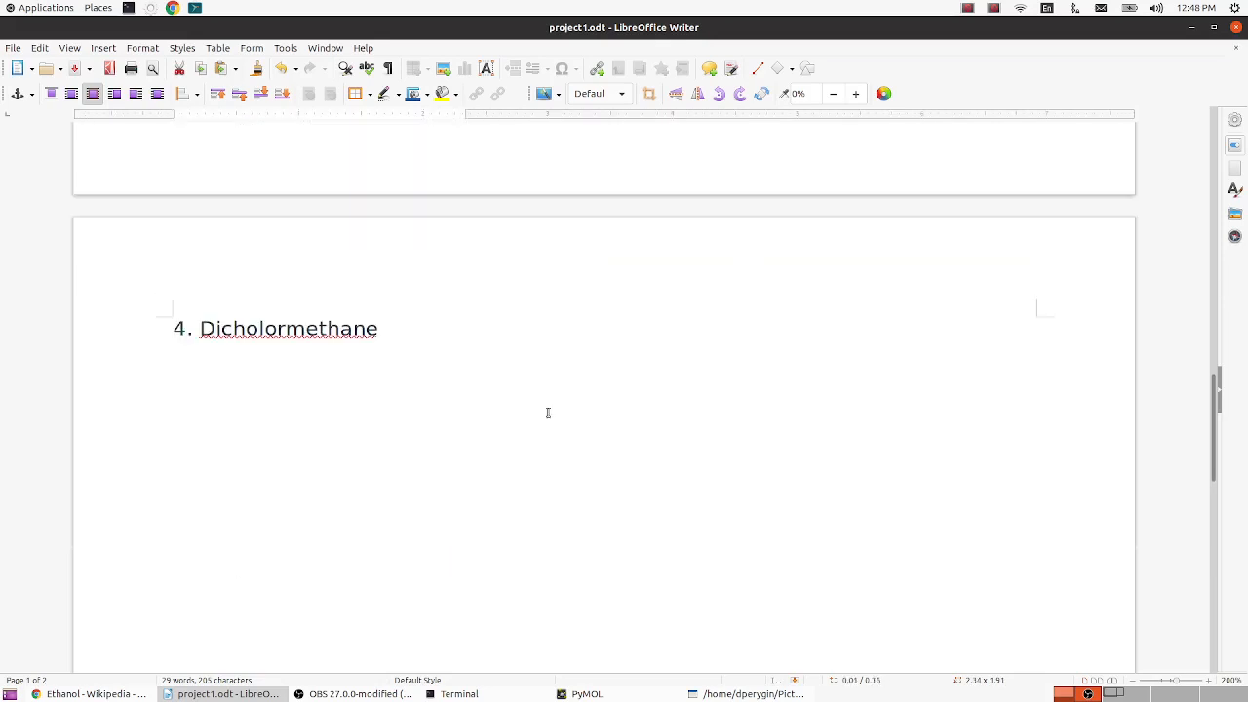
left_click(545, 411)
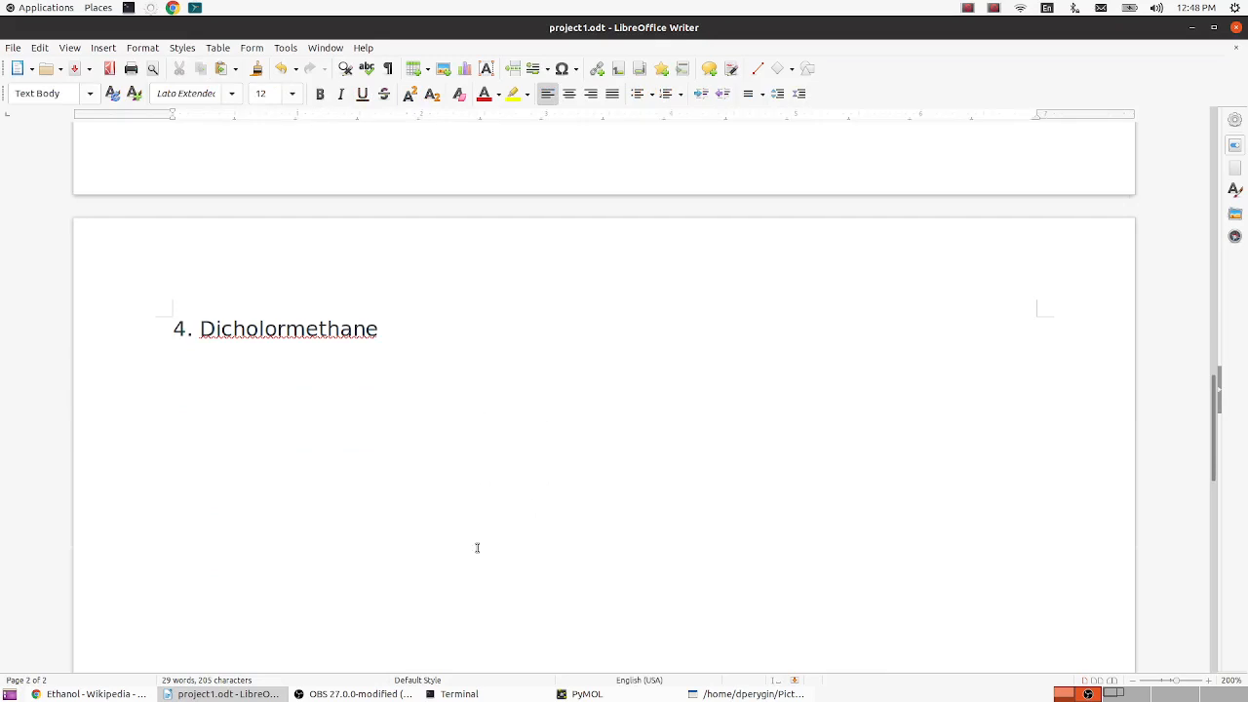
- Switch to Chrome and examine the structure and alternative name of dichloromethane in its Wikipedia article
left_click(43, 693)
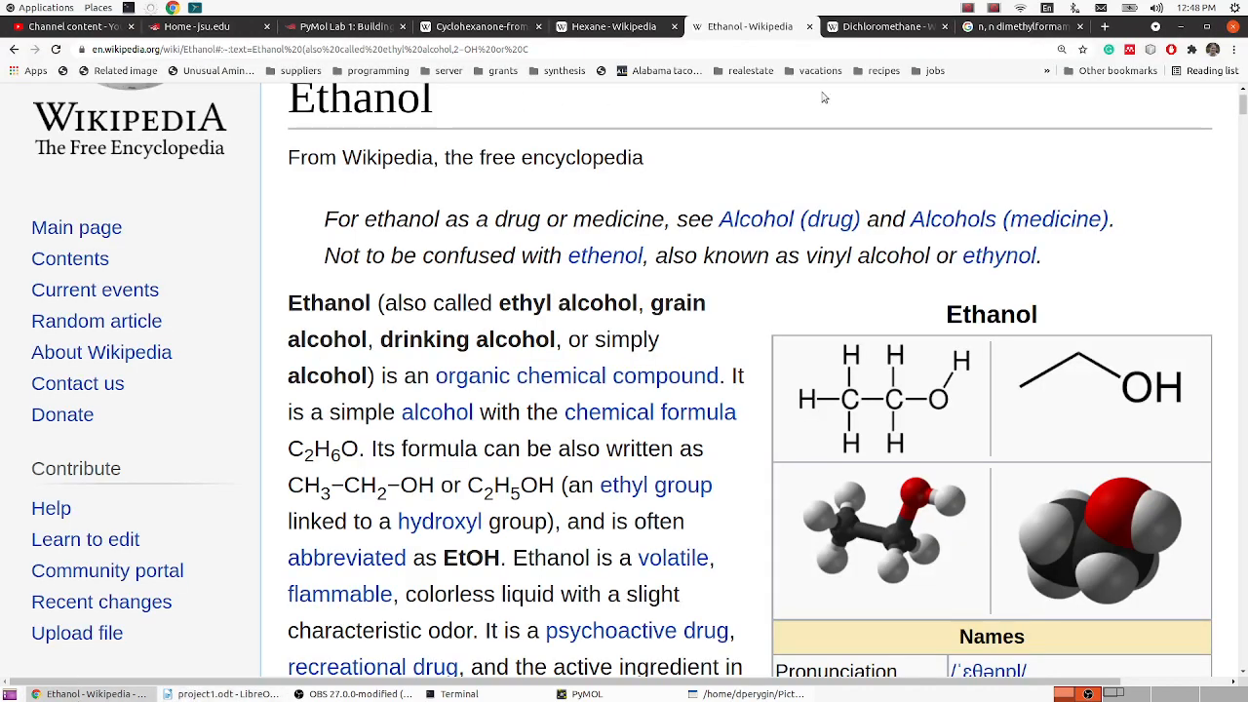
left_click(872, 26)
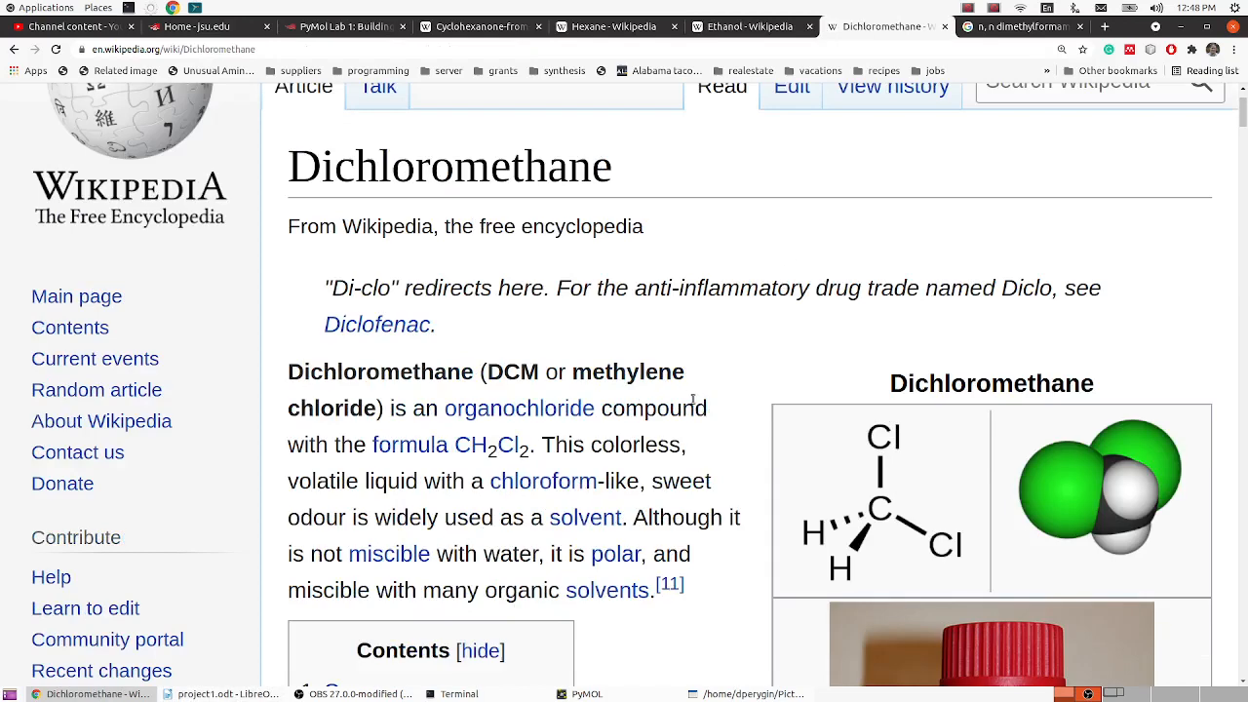
scroll(693, 399, "down", 1)
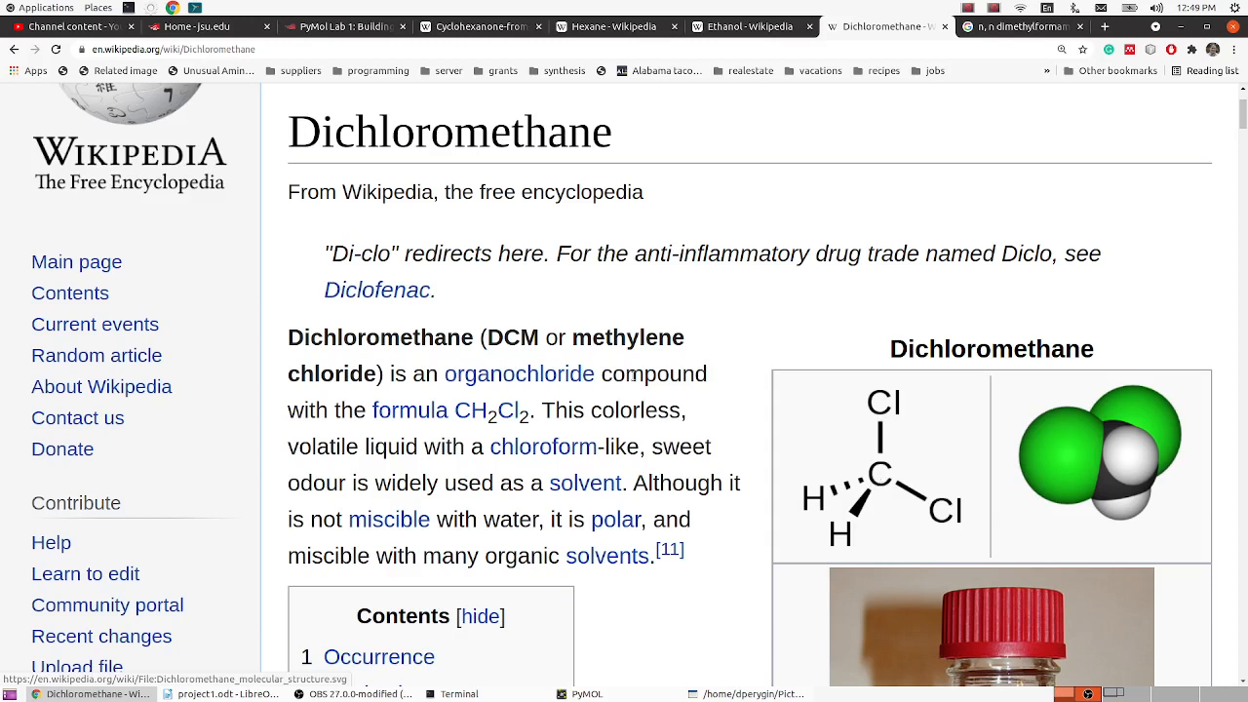
left_click_drag(573, 331, 379, 376)
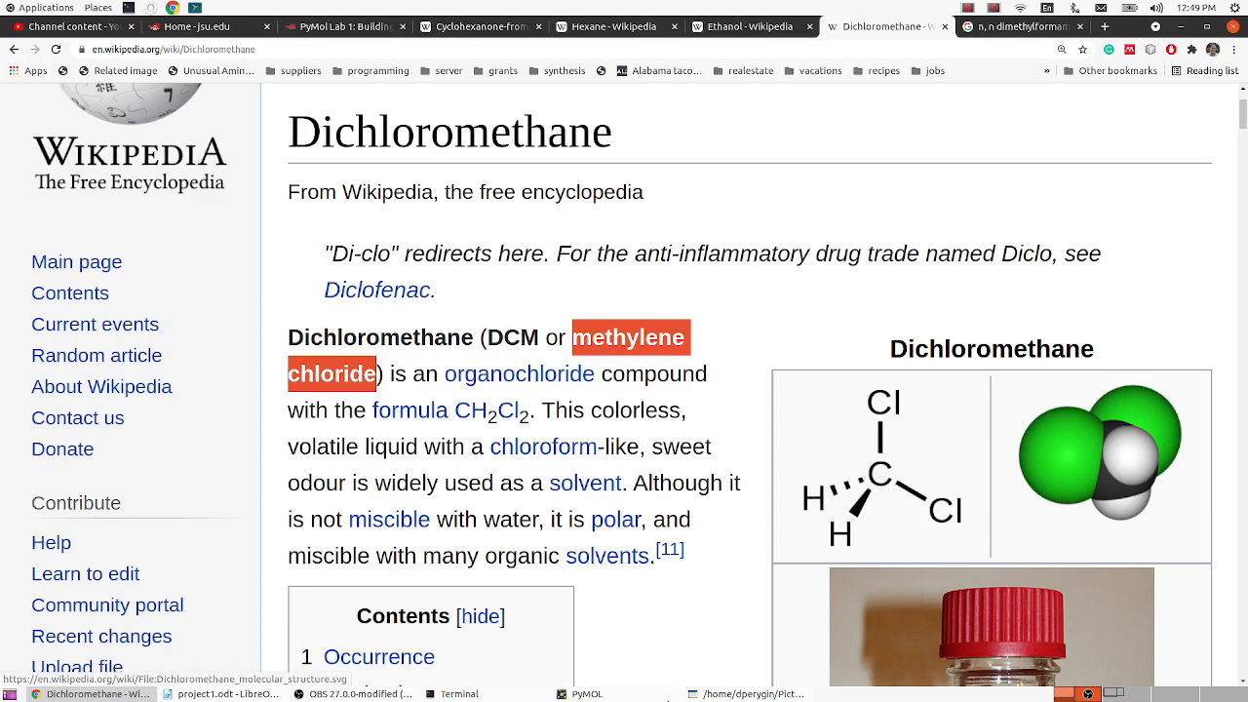
- Switch to PyMOL, delete all existing objects, and create a methane molecule as a new object
left_click(575, 693)
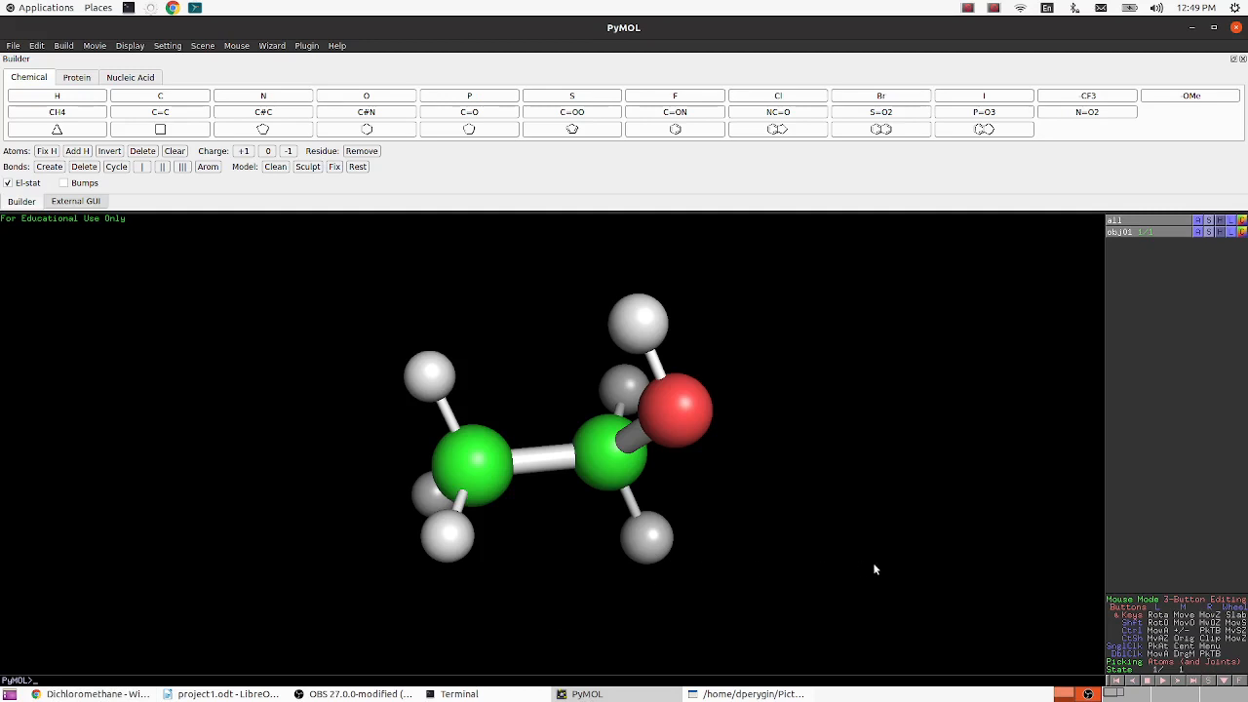
right_click(845, 453)
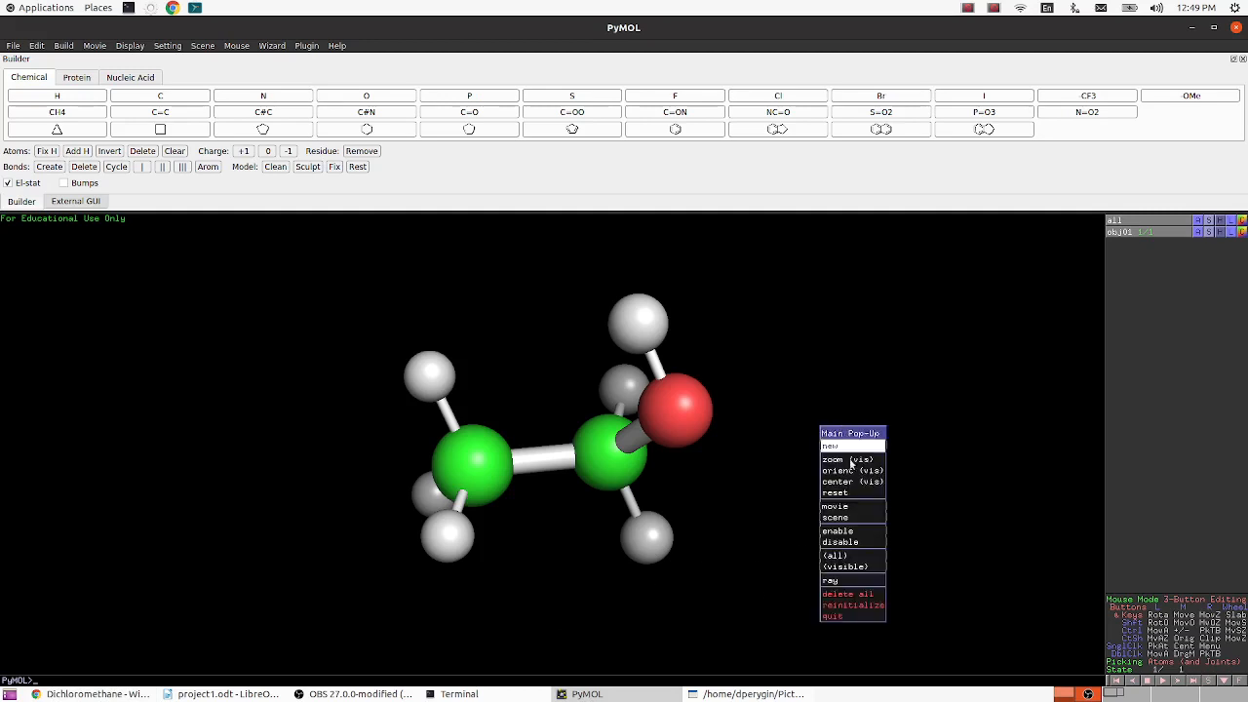
left_click(848, 594)
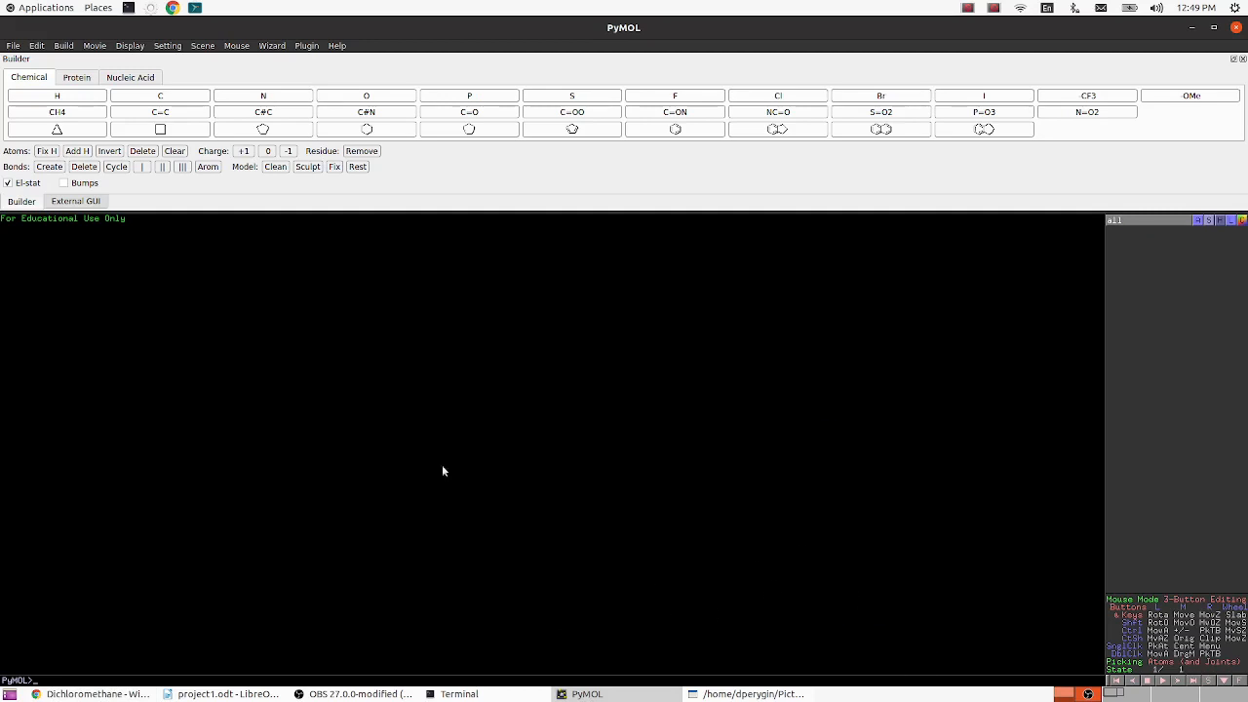
left_click(71, 115)
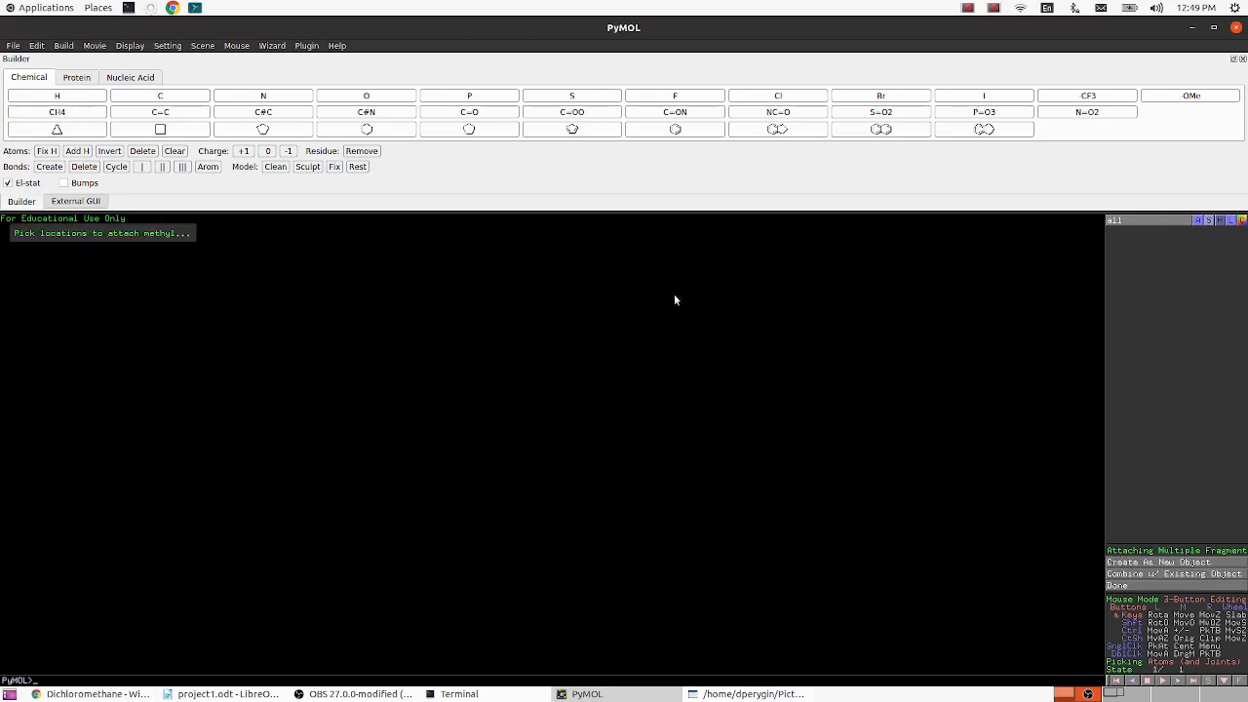
left_click(1172, 562)
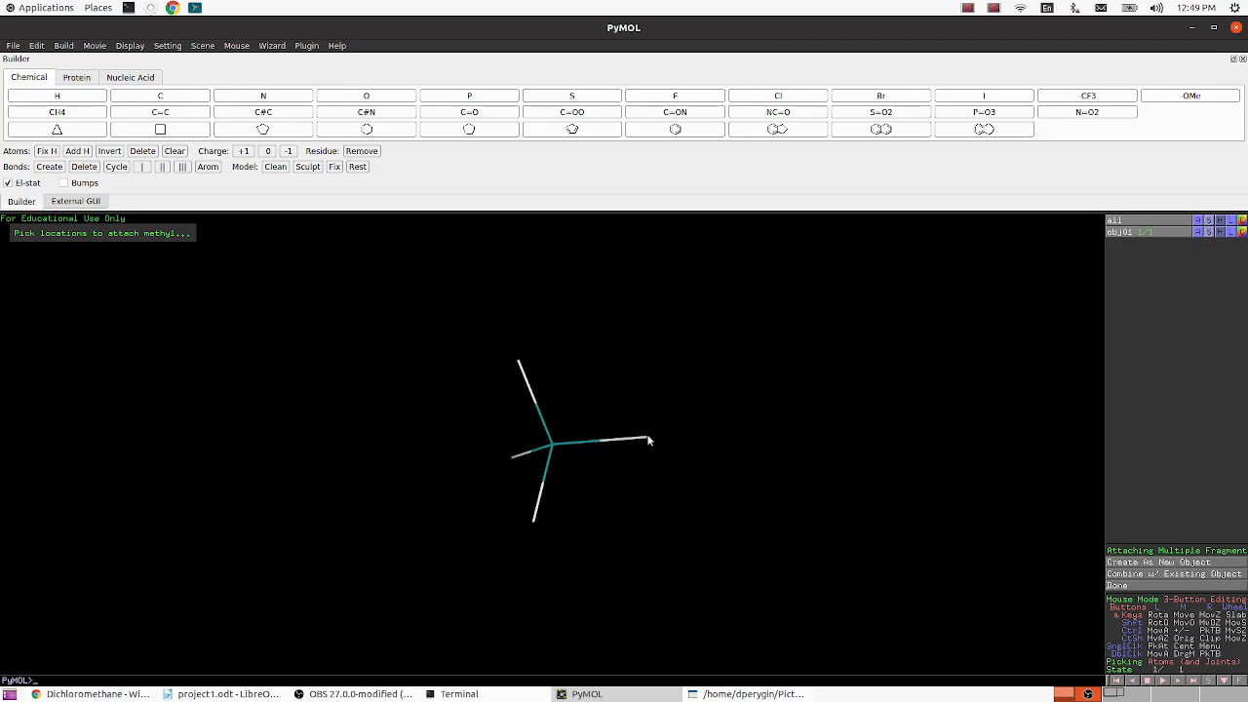
- Colour the methane by element using the CHNOS scheme with magenta carbons
left_click(1241, 232)
mouse_move(1238, 249)
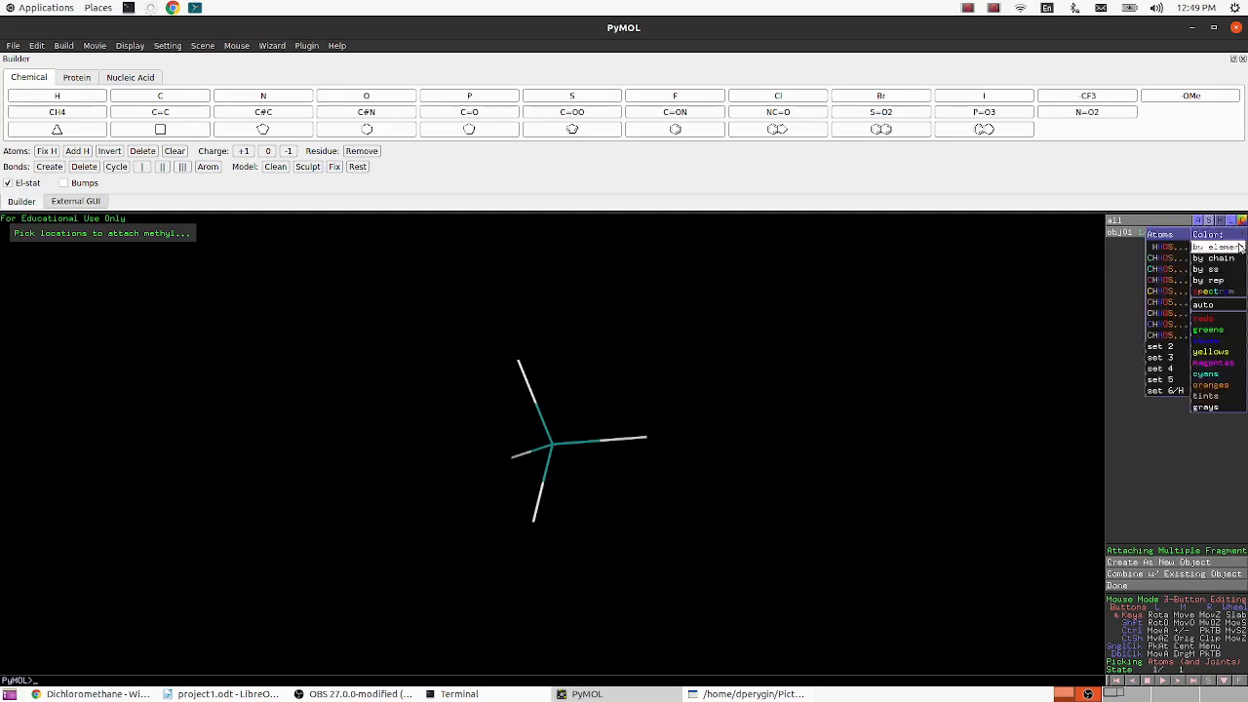
left_click(1165, 280)
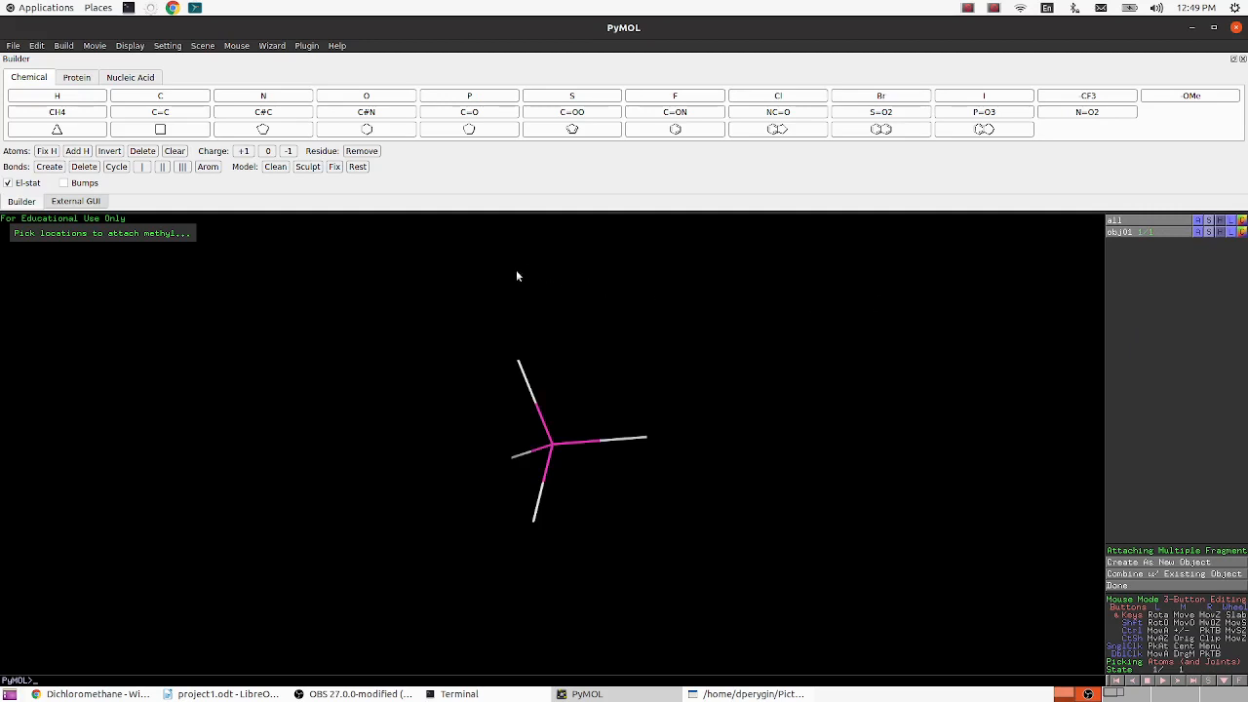
- Replace two of the methane's hydrogens with chlorine atoms to form dichloromethane
left_click(750, 100)
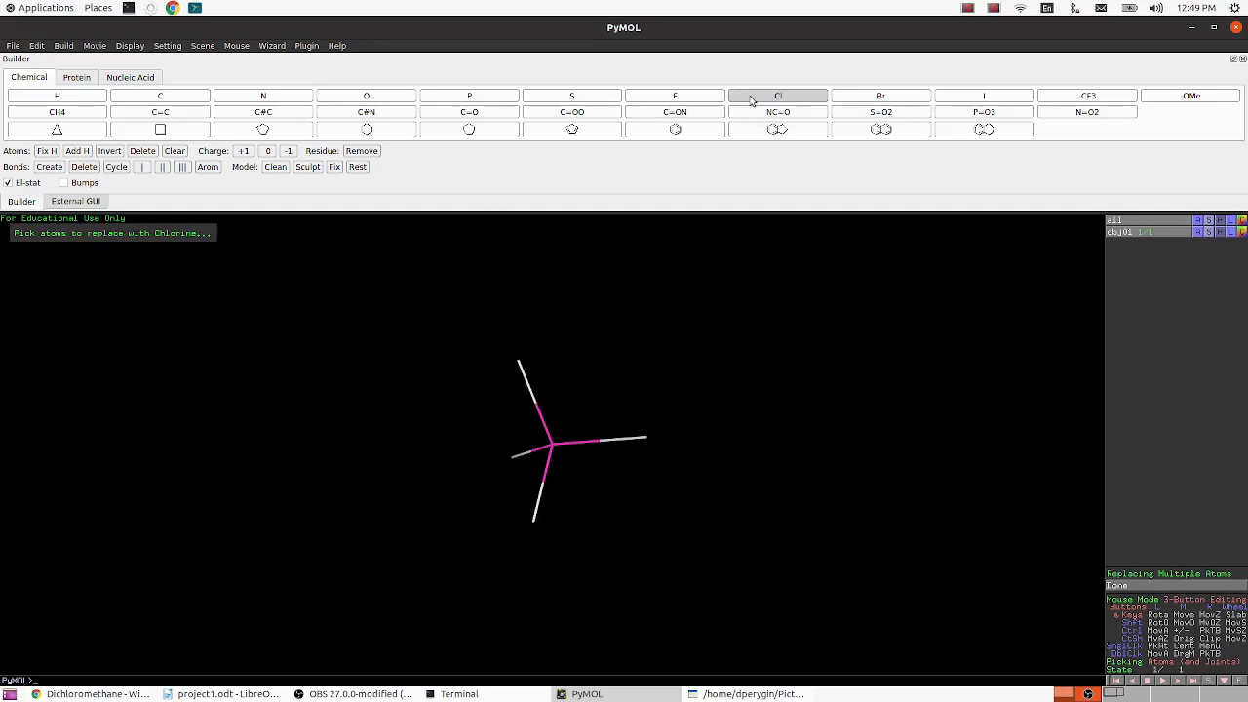
left_click(519, 360)
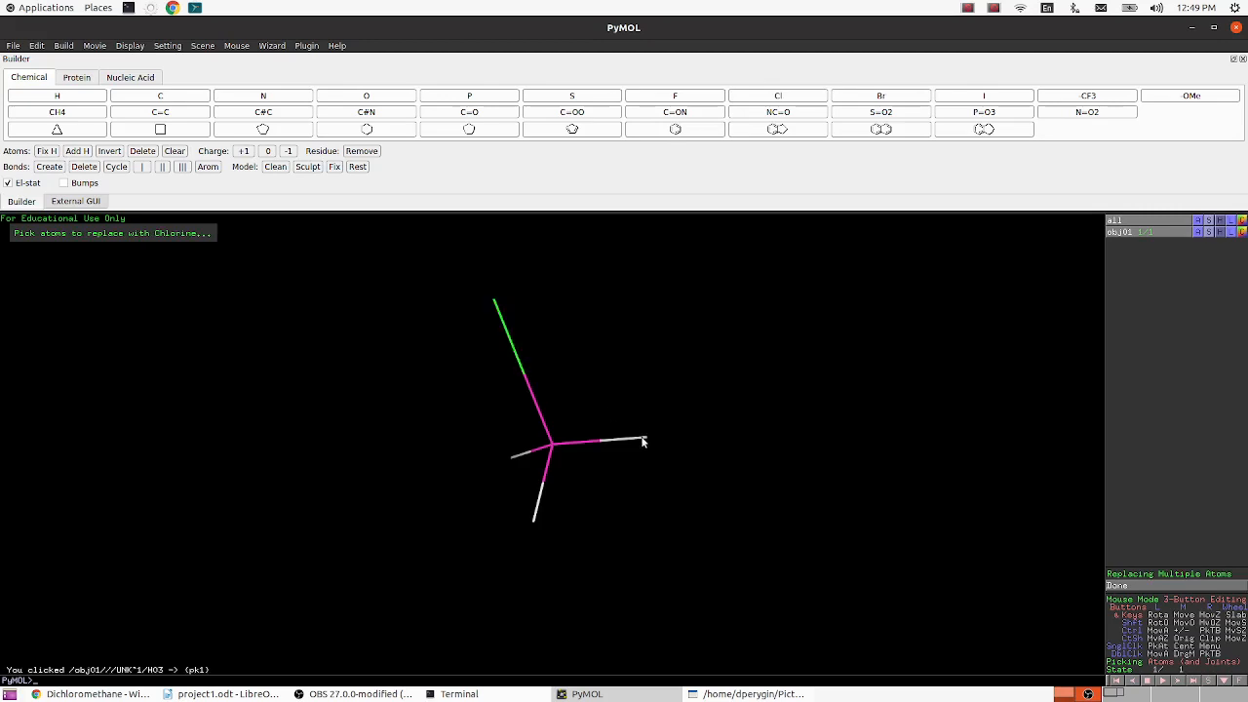
left_click(647, 439)
left_click_drag(659, 462, 669, 506)
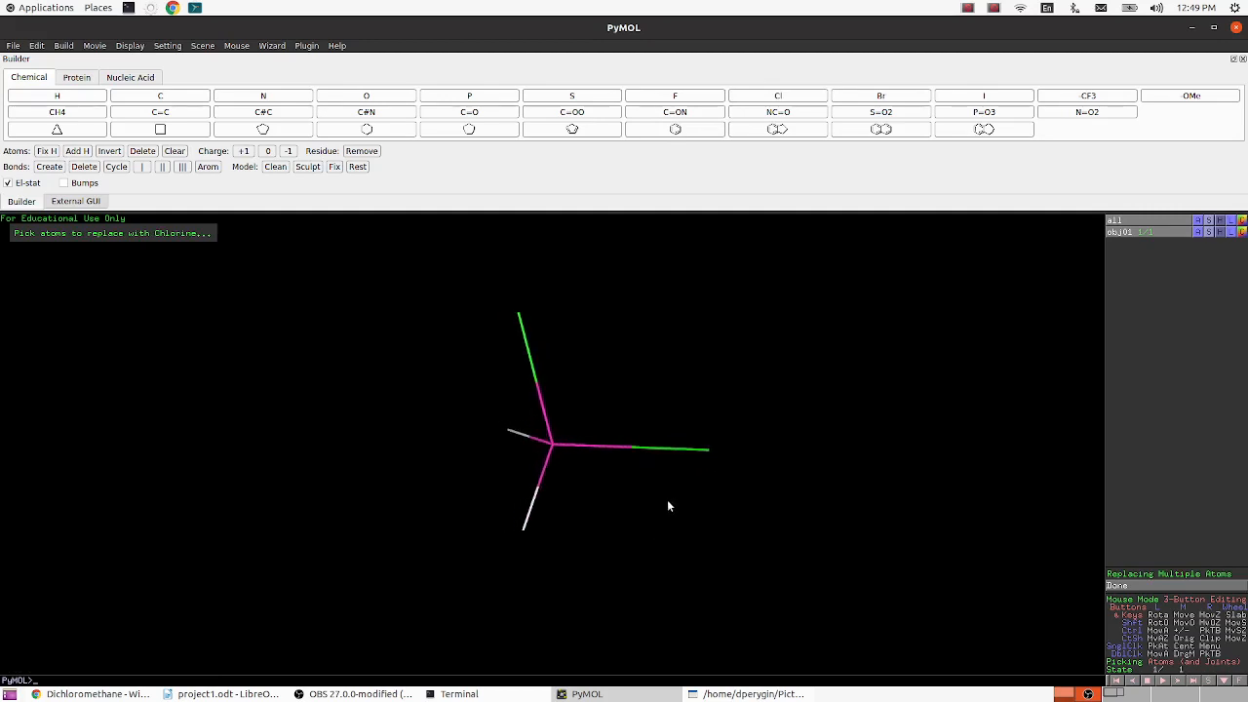
- Apply the ball and stick preset to the dichloromethane and clean its geometry
left_click(1196, 233)
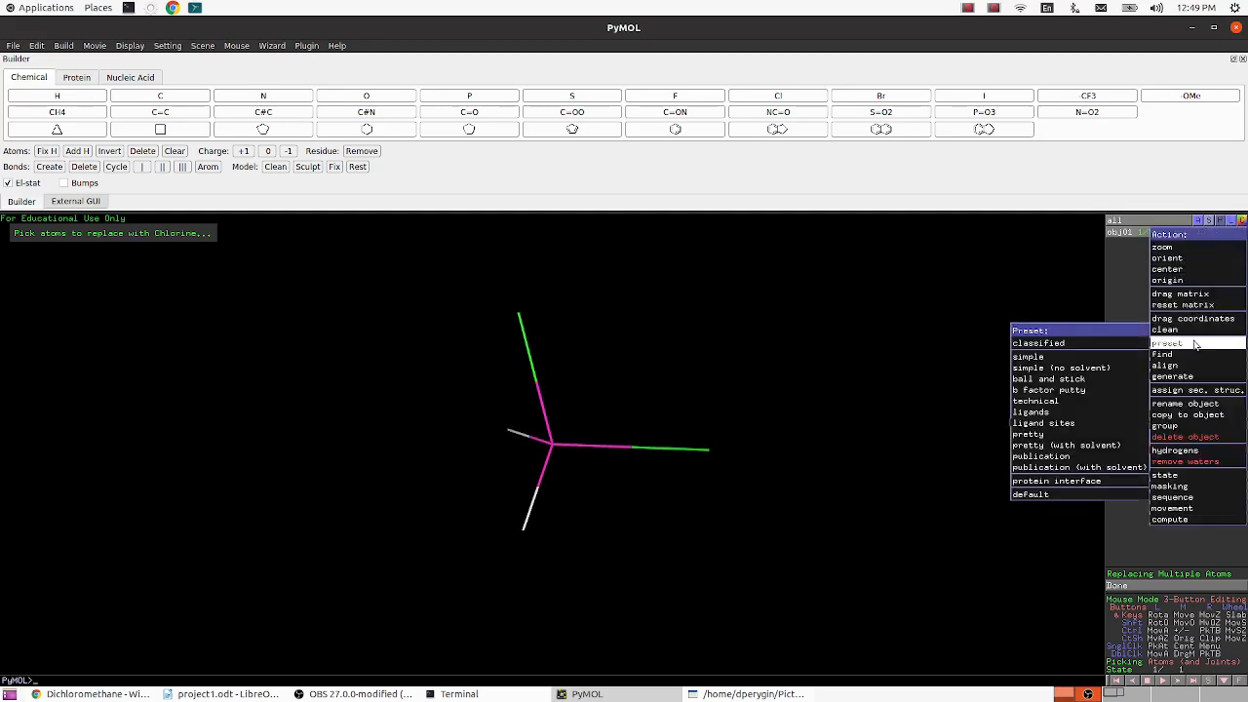
mouse_move(1193, 344)
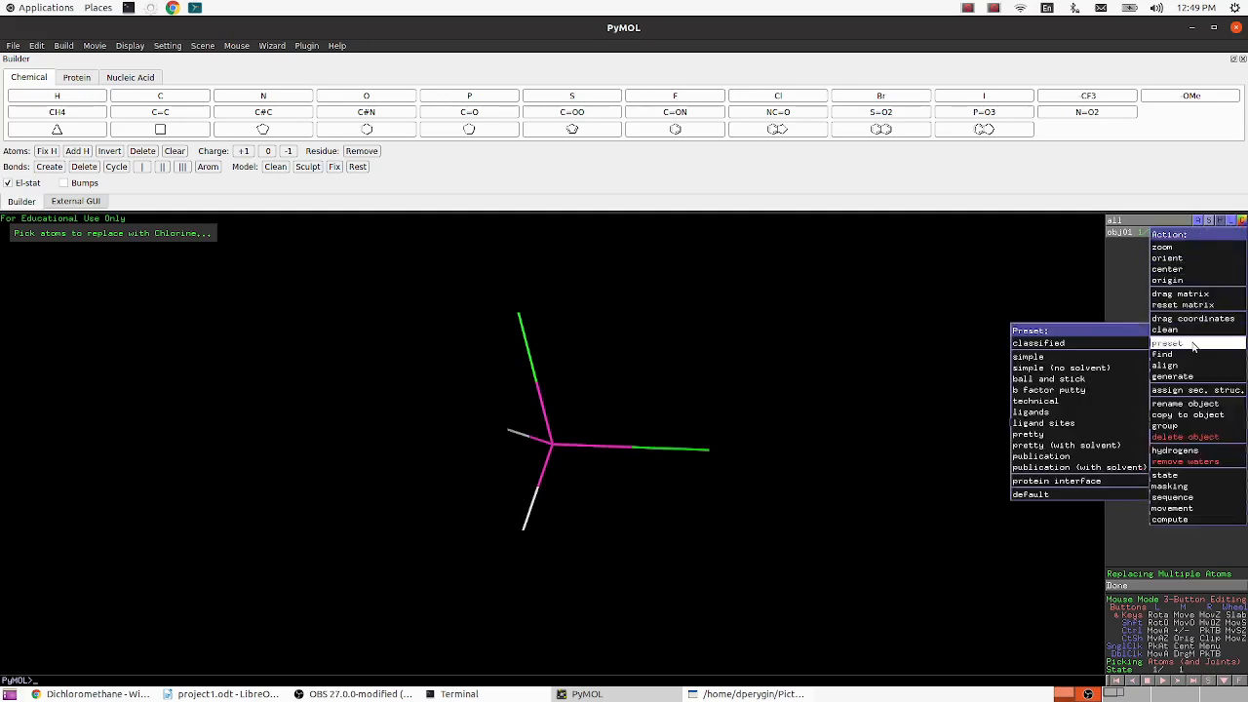
left_click(1093, 379)
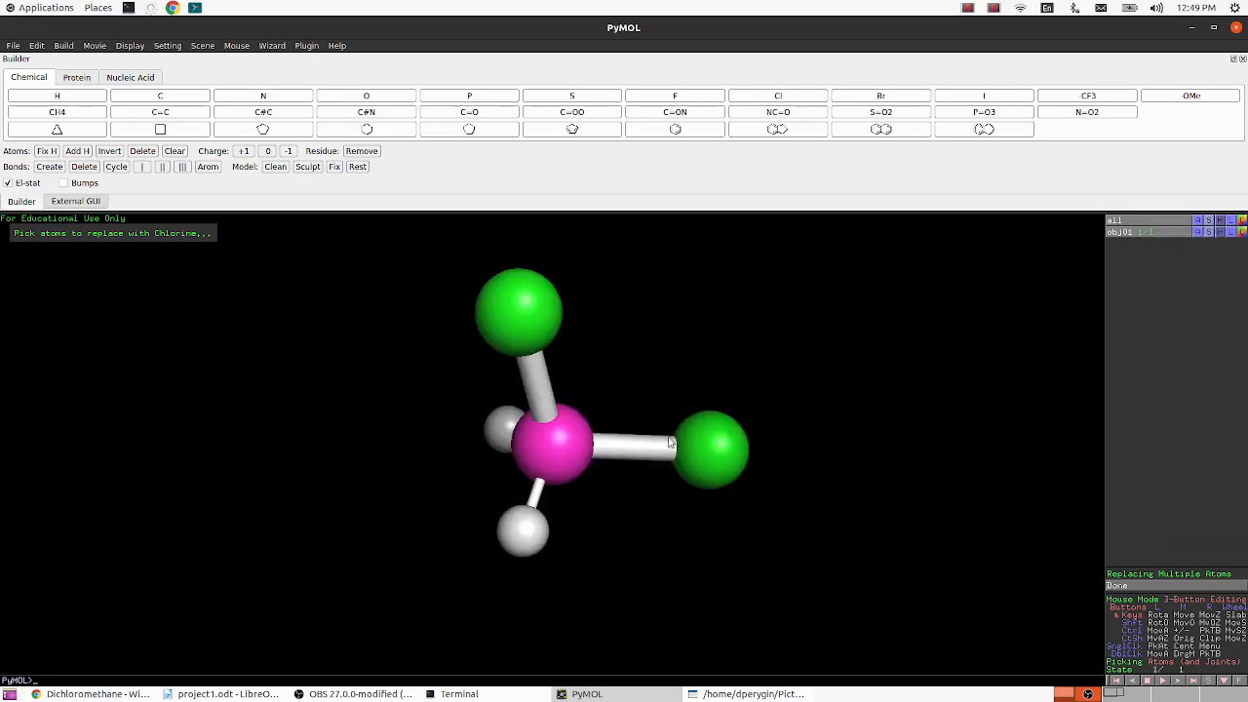
left_click_drag(612, 400, 639, 409)
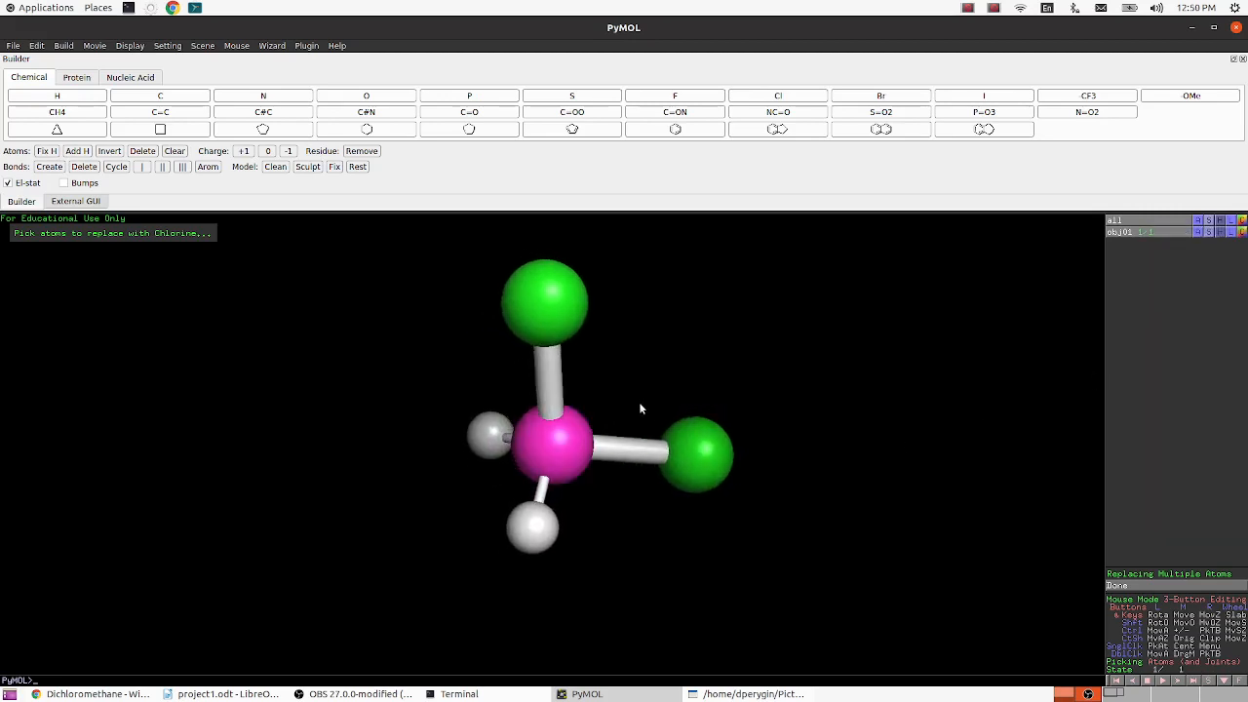
left_click(1197, 233)
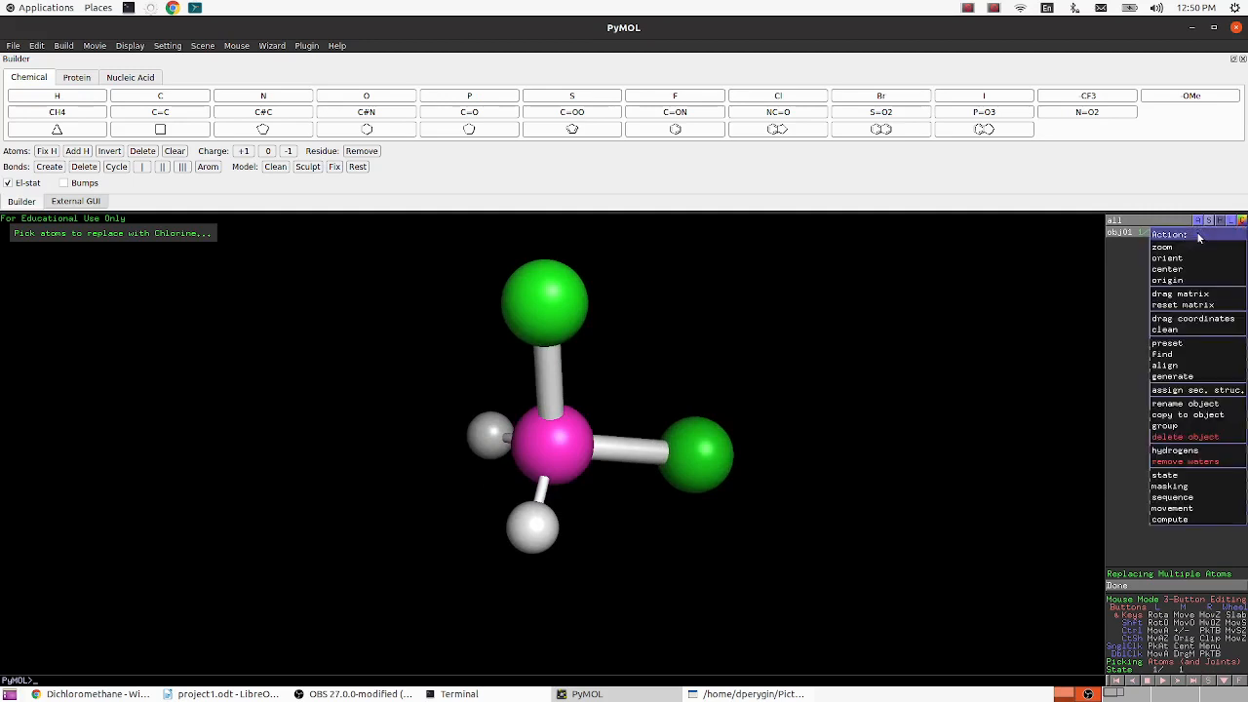
left_click(1170, 330)
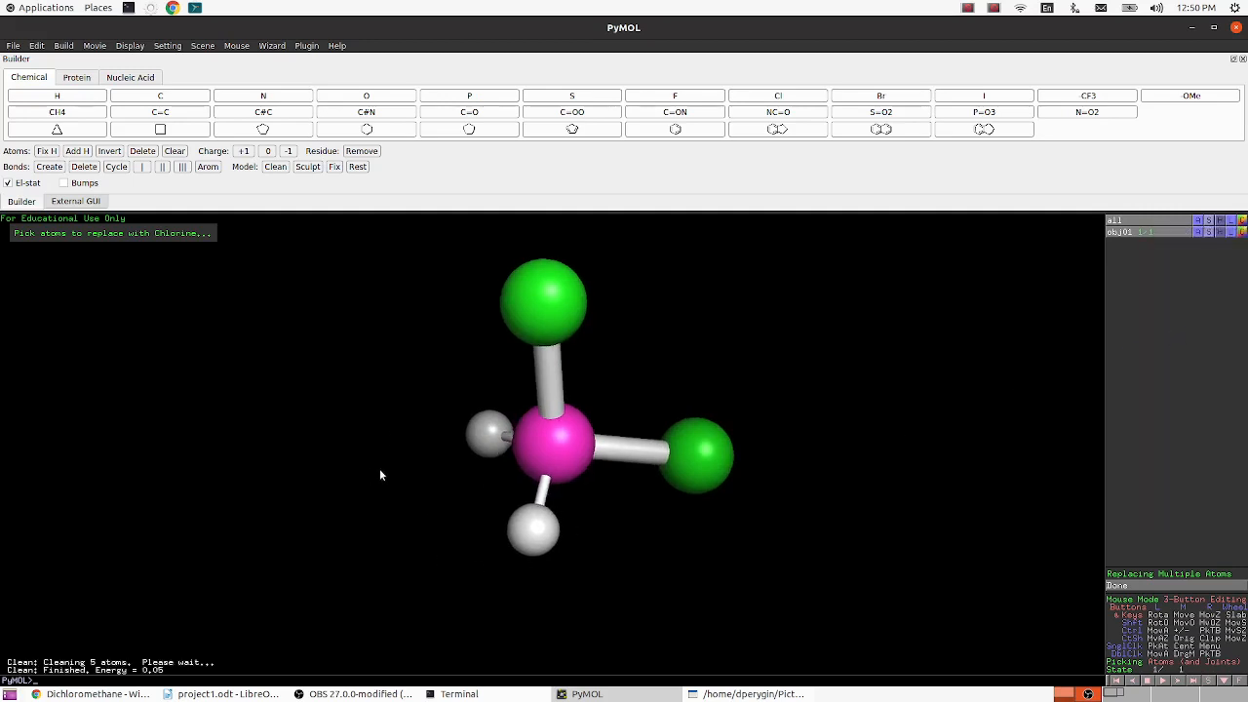
- Capture the region around the dichloromethane as a selection screenshot in Shutter and copy the image
left_click(741, 694)
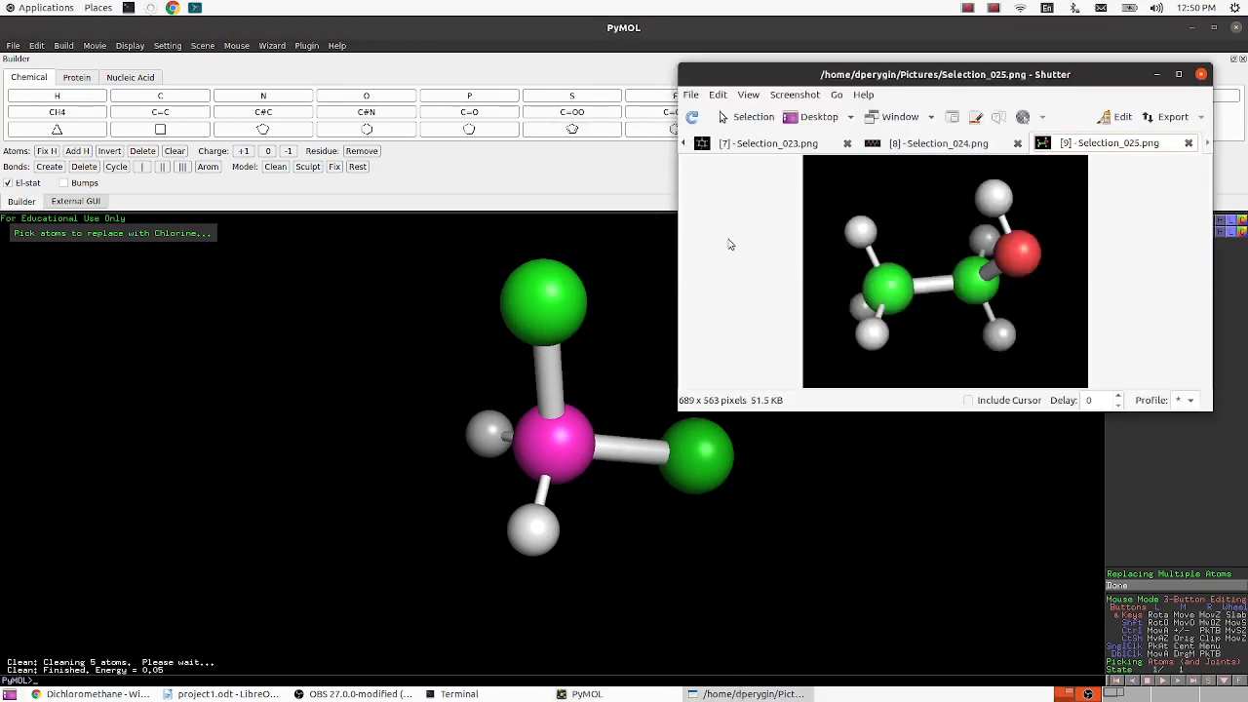
left_click(750, 117)
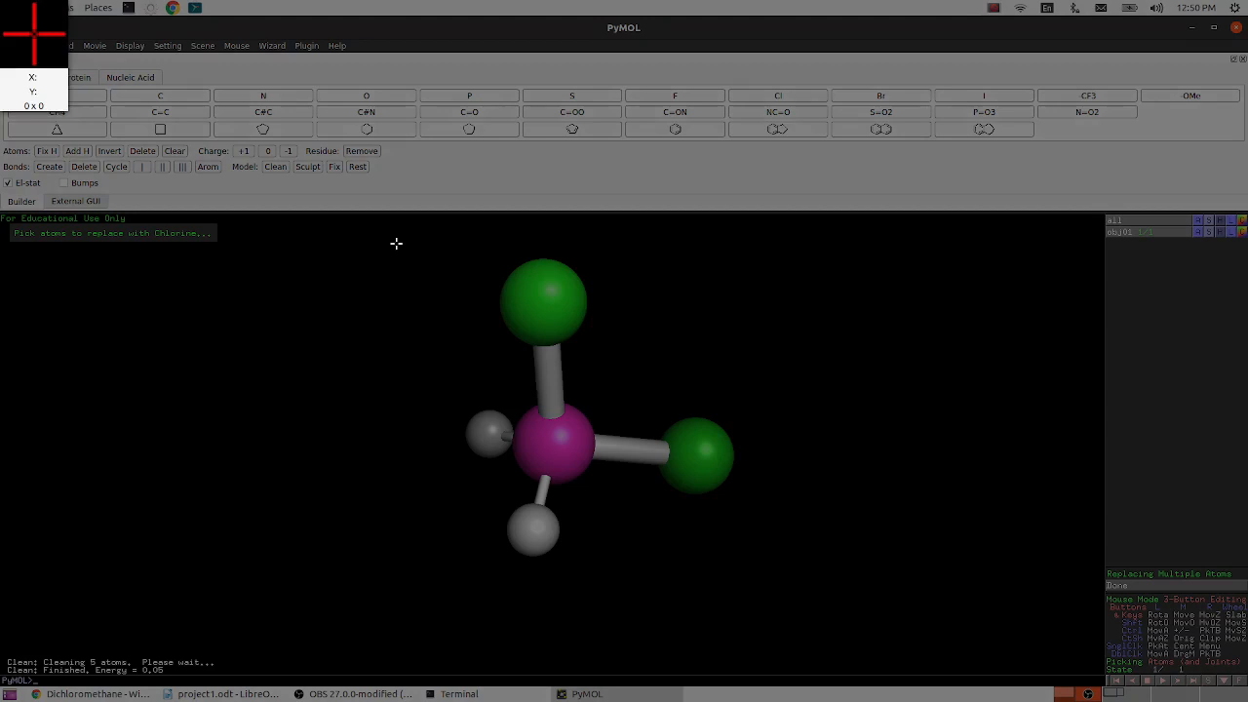
left_click_drag(398, 245, 800, 610)
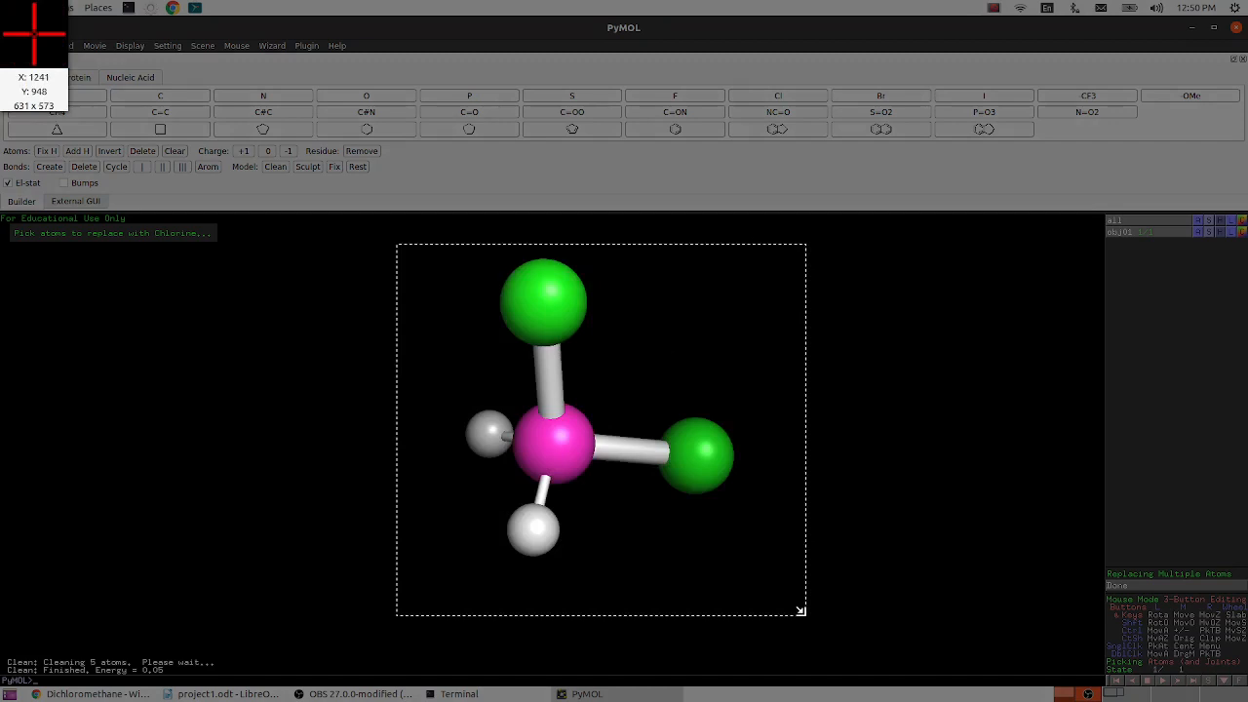
double_click(668, 565)
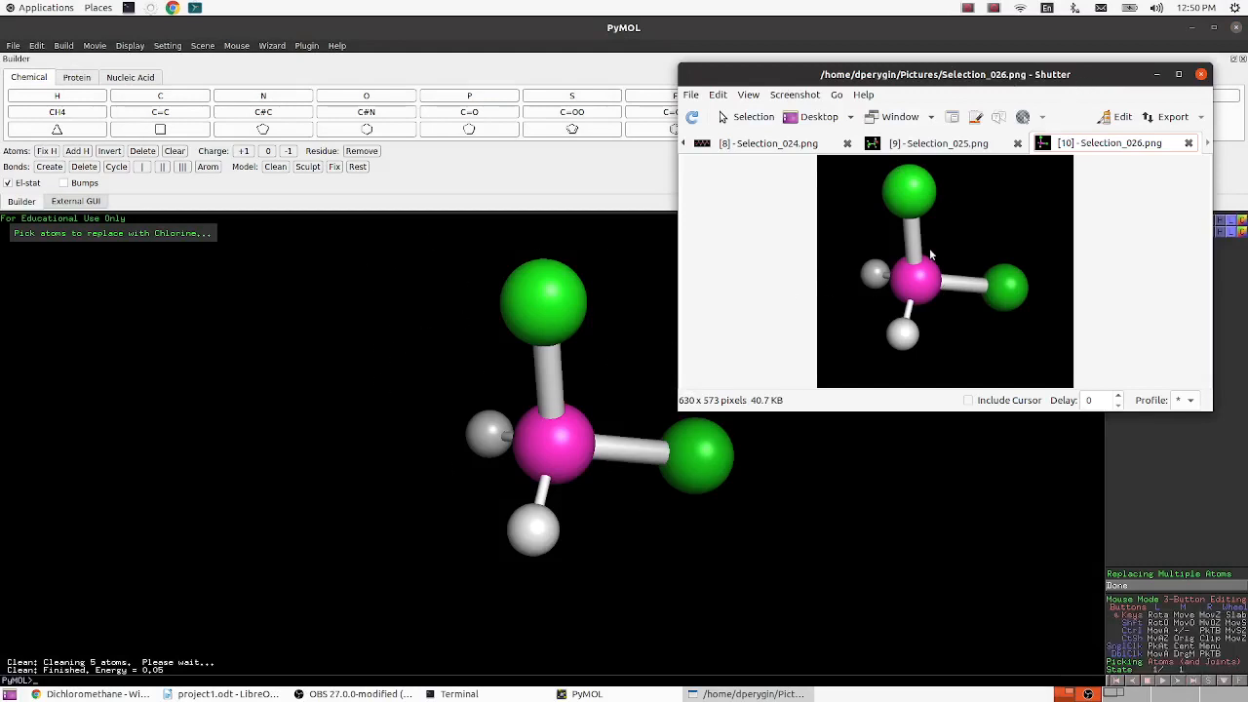
key("ctrl+c")
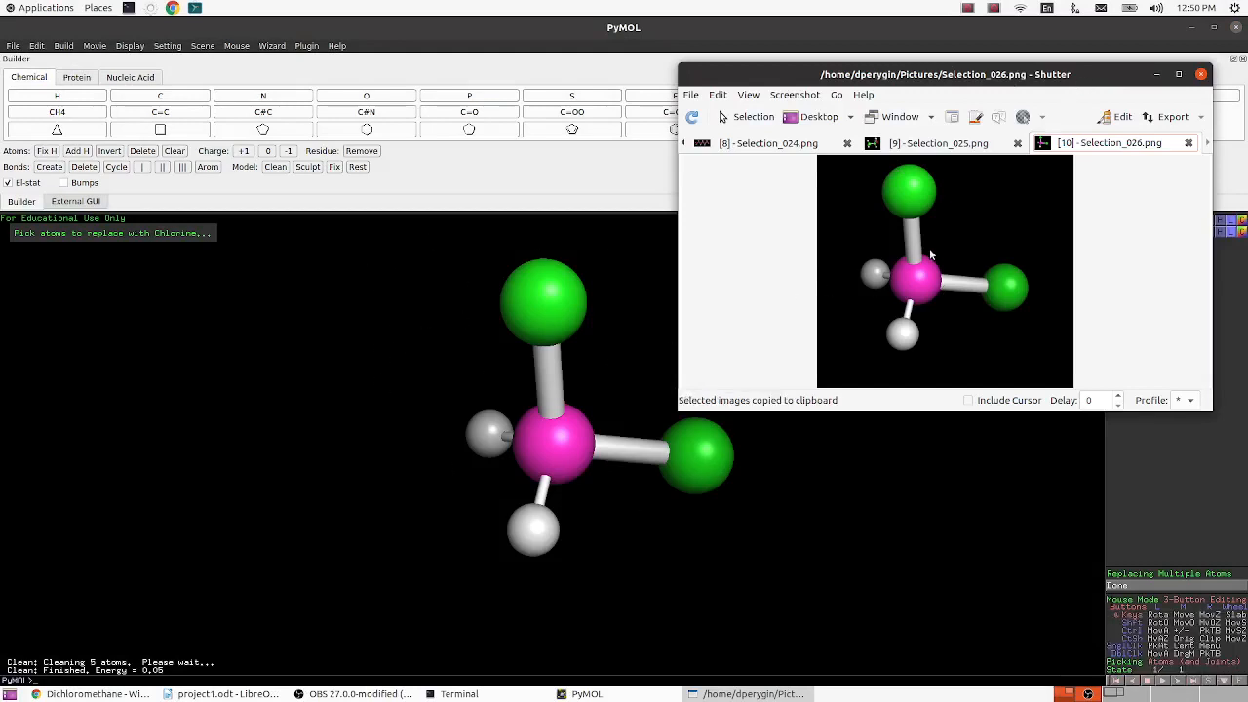
- Paste the screenshot under "4. Dicholormethane" in the Writer report and shrink it to about 2.76 x 2.51
left_click(223, 695)
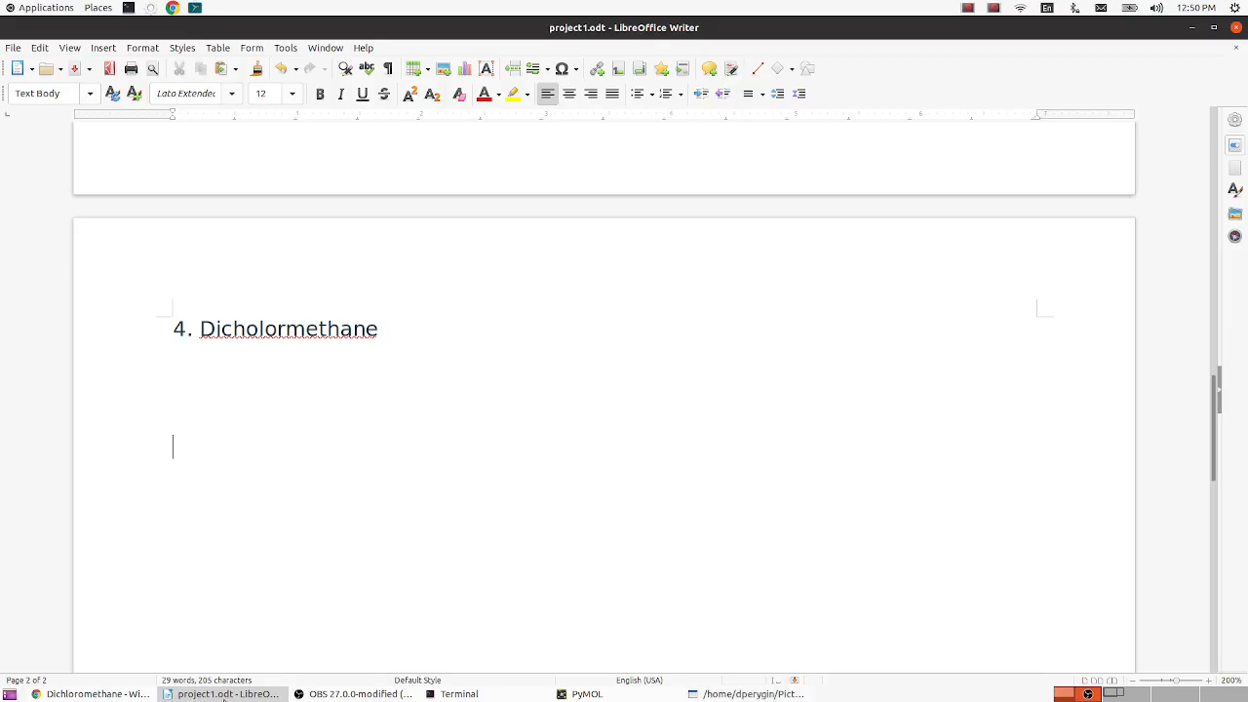
key("ctrl+v")
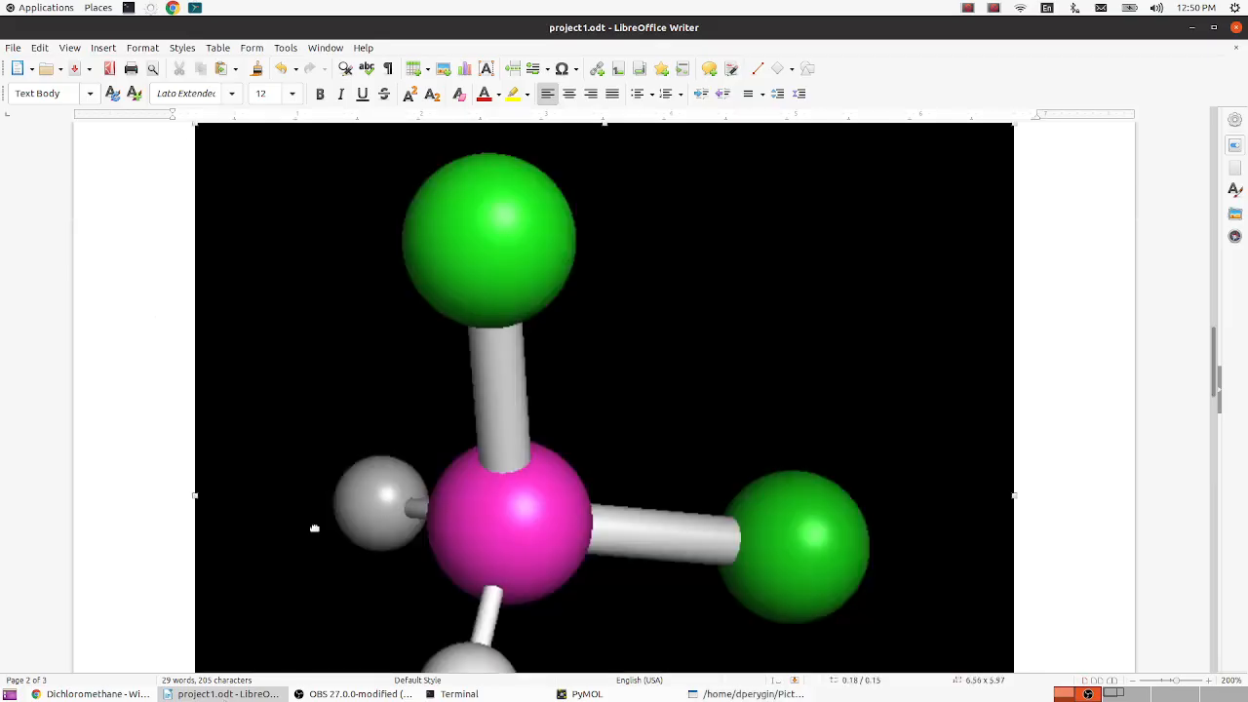
scroll(518, 518, "down", 5)
scroll(517, 521, "up", 10)
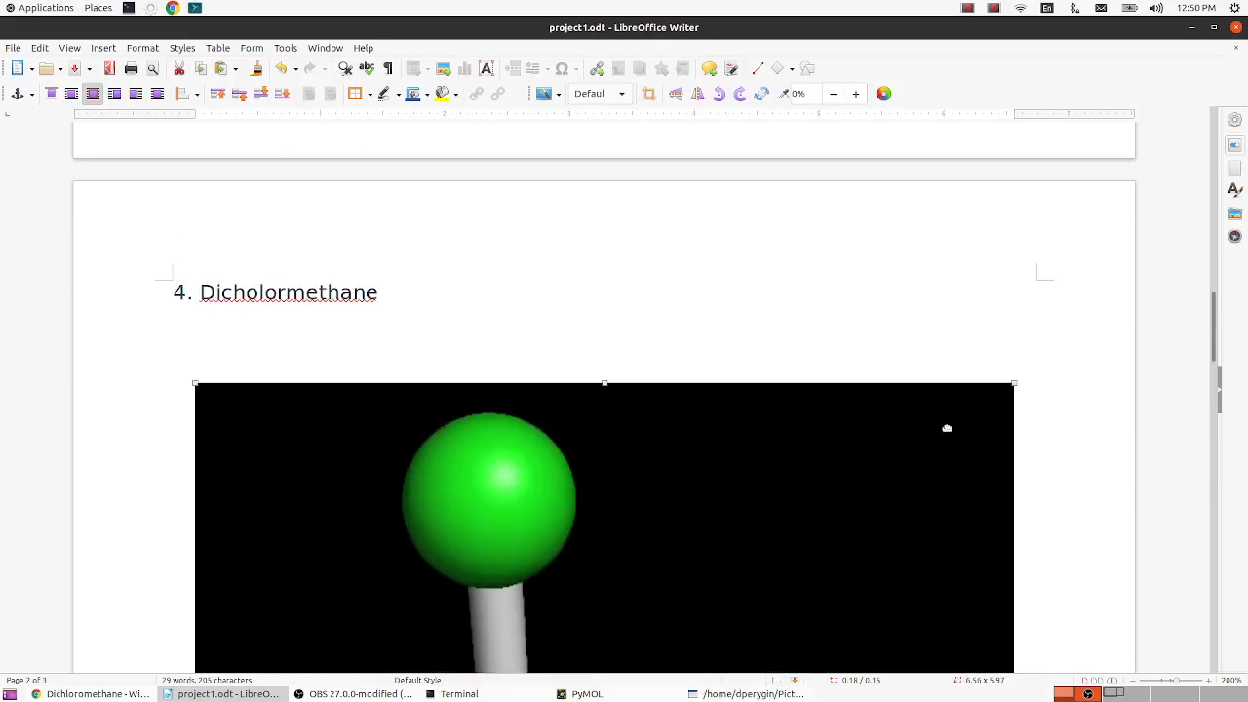
left_click_drag(1009, 388, 579, 557)
scroll(580, 539, "up", 3)
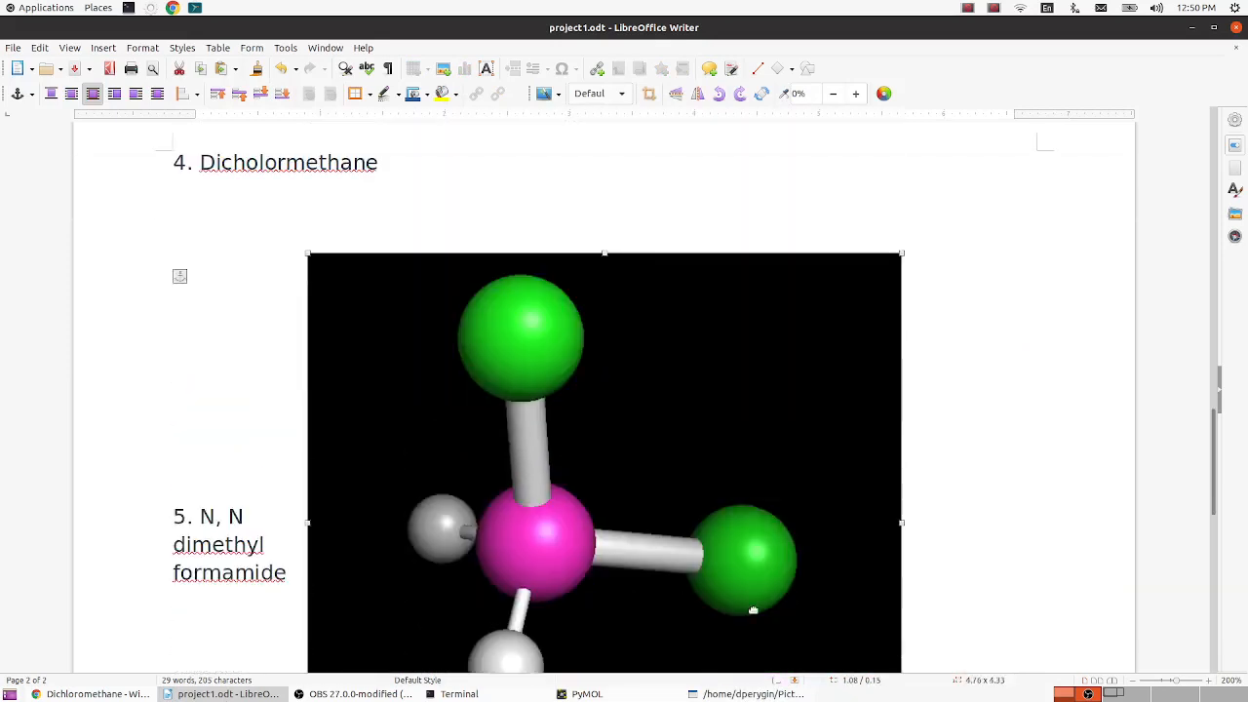
scroll(755, 605, "down", 4)
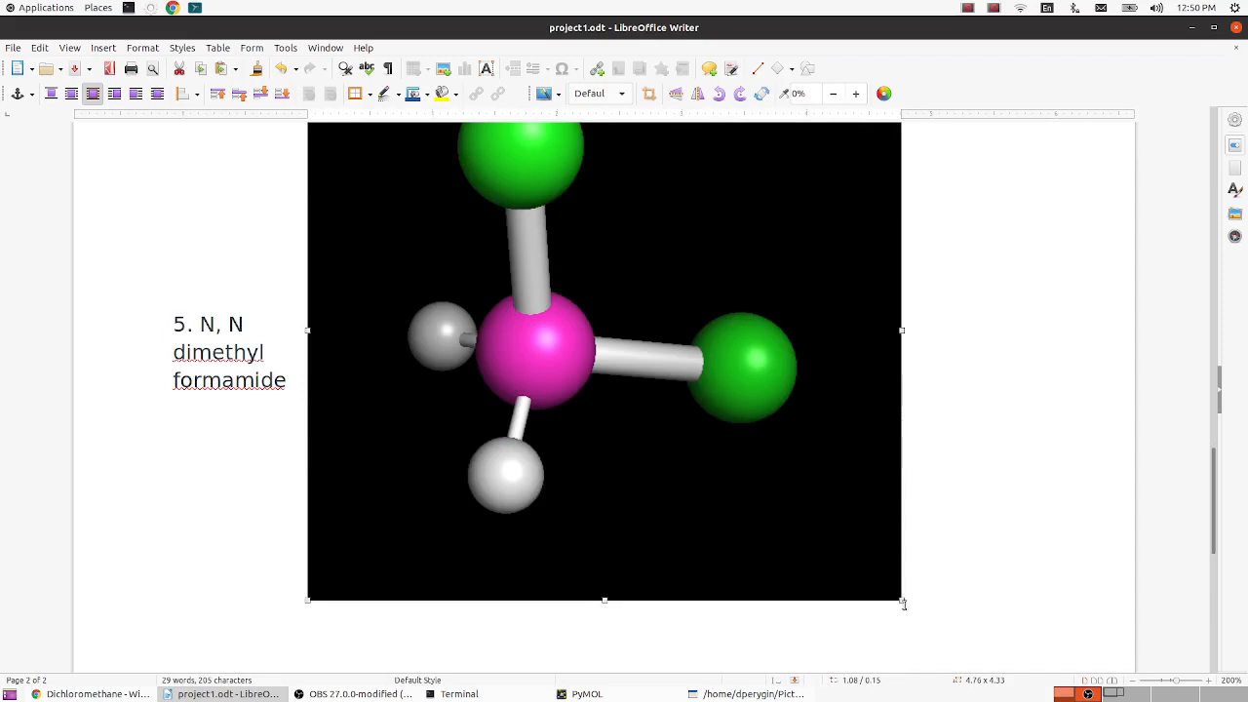
left_click_drag(897, 596, 653, 372)
- Move the dichloromethane image near the left margin beneath its heading and reduce it to about 1.97 x 1.79
left_click_drag(643, 494, 450, 430)
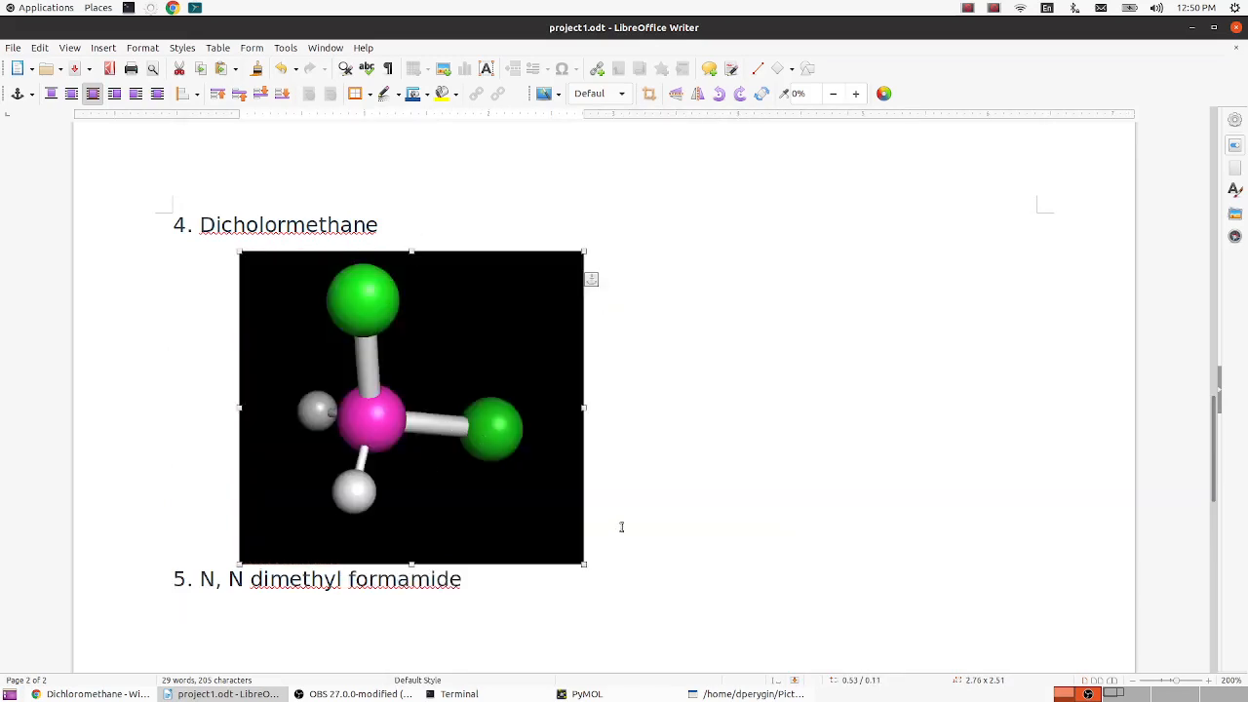
left_click_drag(577, 557, 484, 473)
left_click_drag(434, 407, 392, 435)
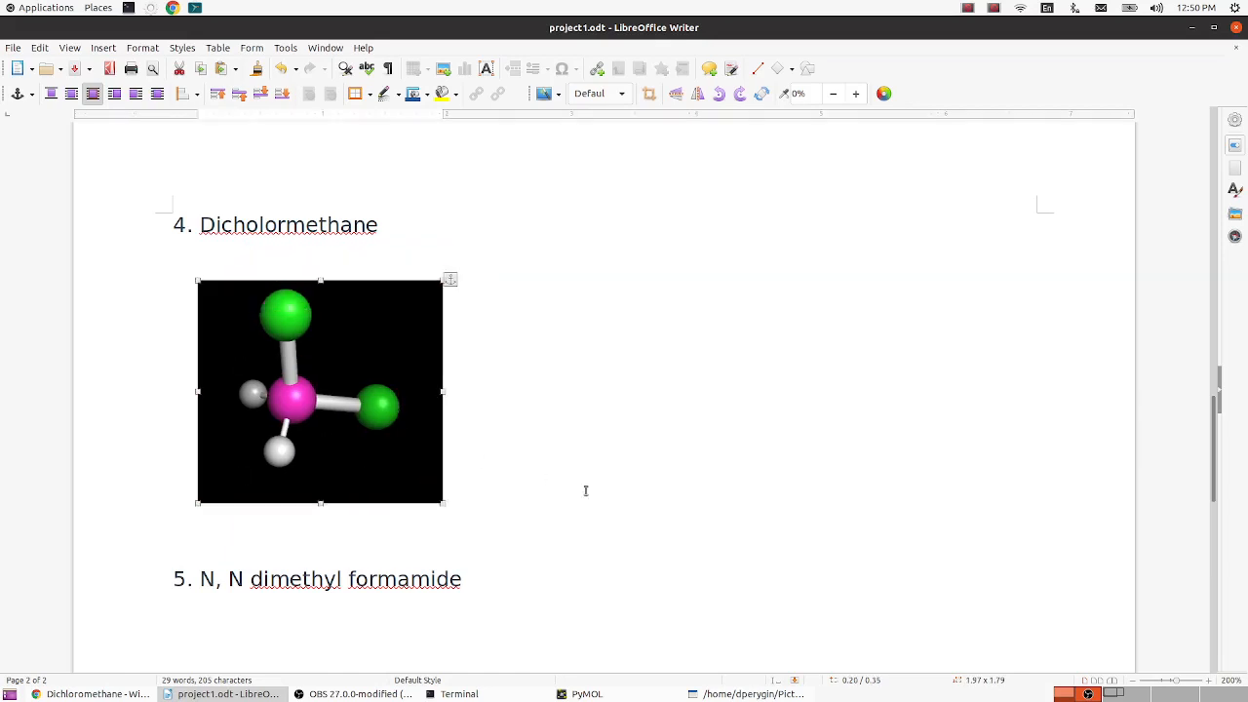
- Add a new line after the heading "5. N, N dimethyl formamide" in the report
scroll(579, 468, "down", 3)
left_click(488, 393)
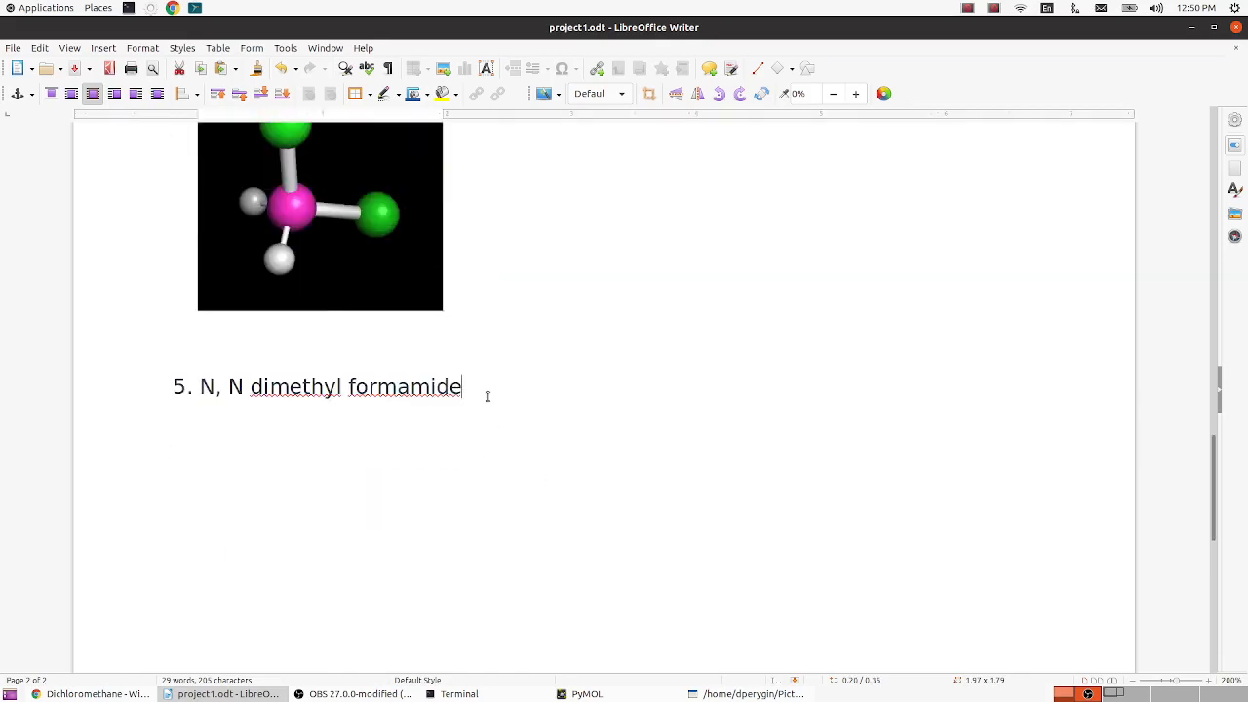
key("Return")
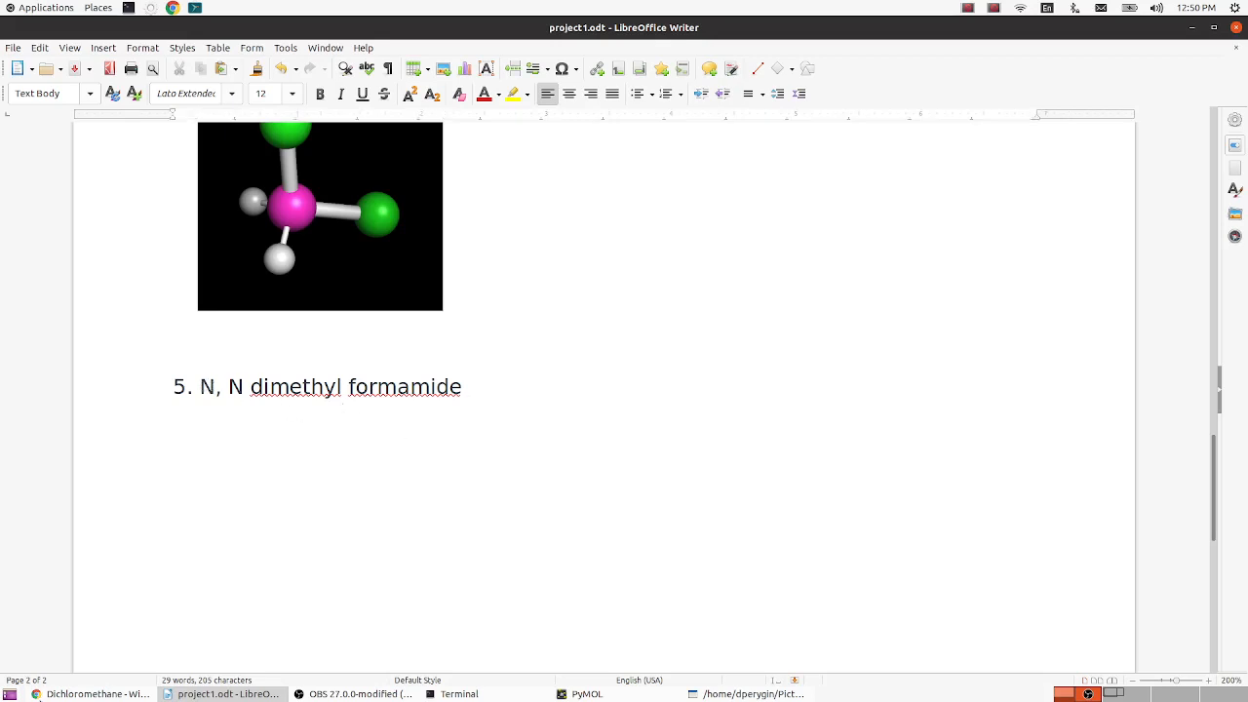
- Switch to Chrome and examine the structure of N,N-dimethylformamide in the Google image results
left_click(41, 696)
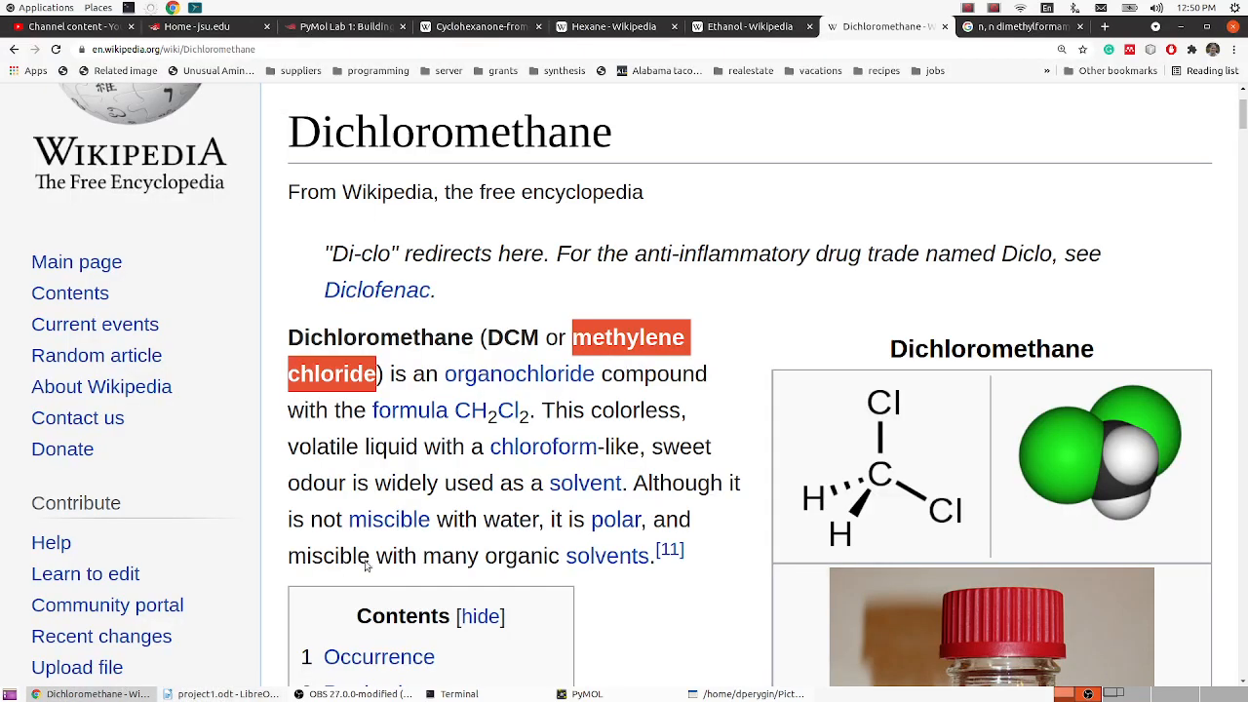
left_click(1026, 29)
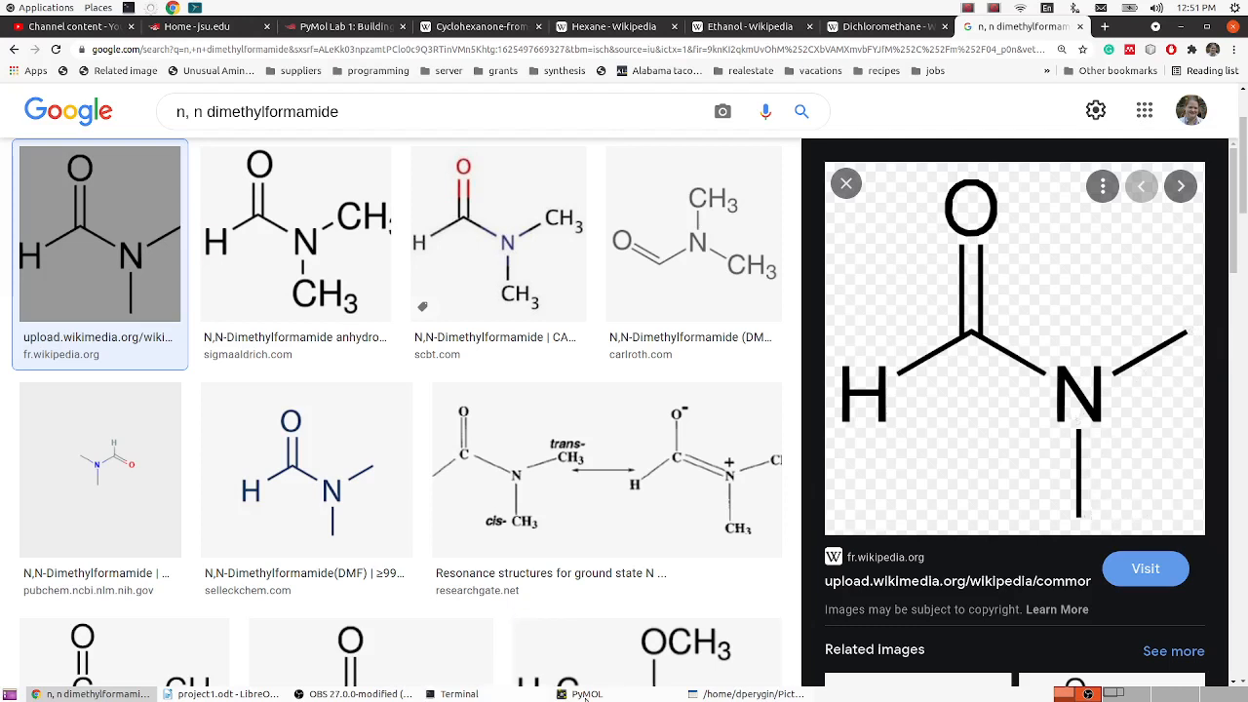
- Switch to PyMOL and delete the whole dichloromethane model
left_click(588, 694)
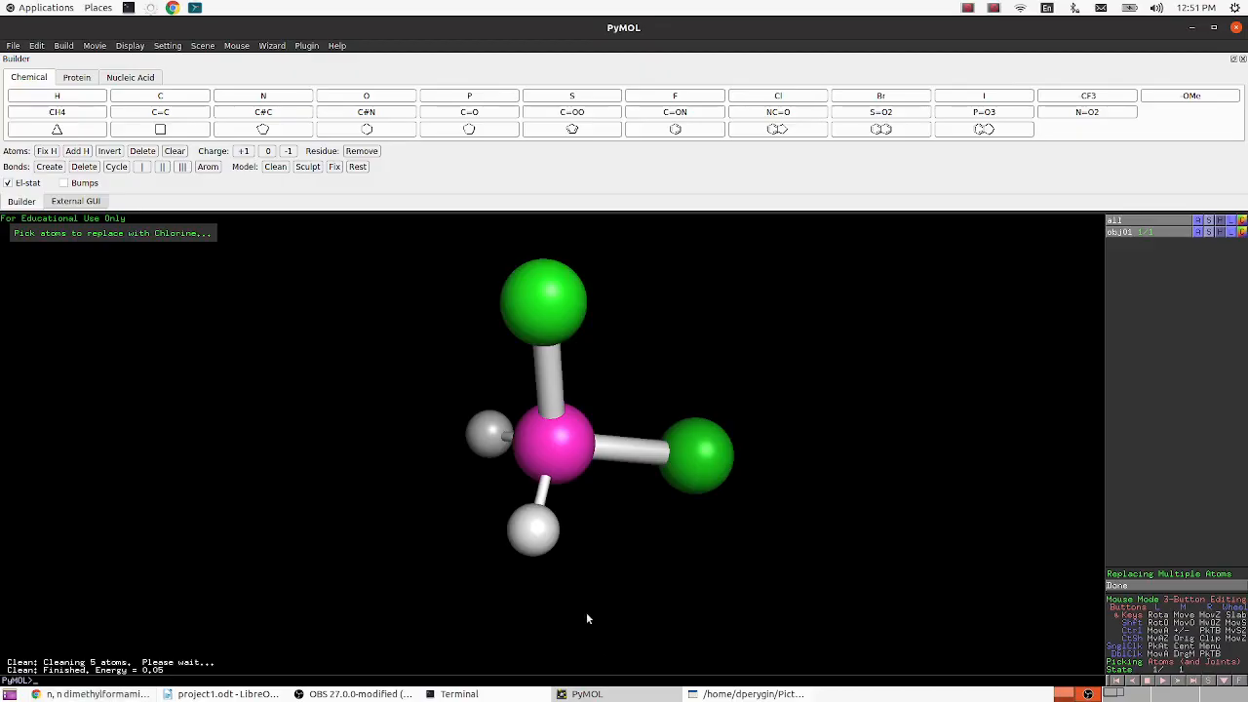
left_click_drag(519, 551, 444, 441)
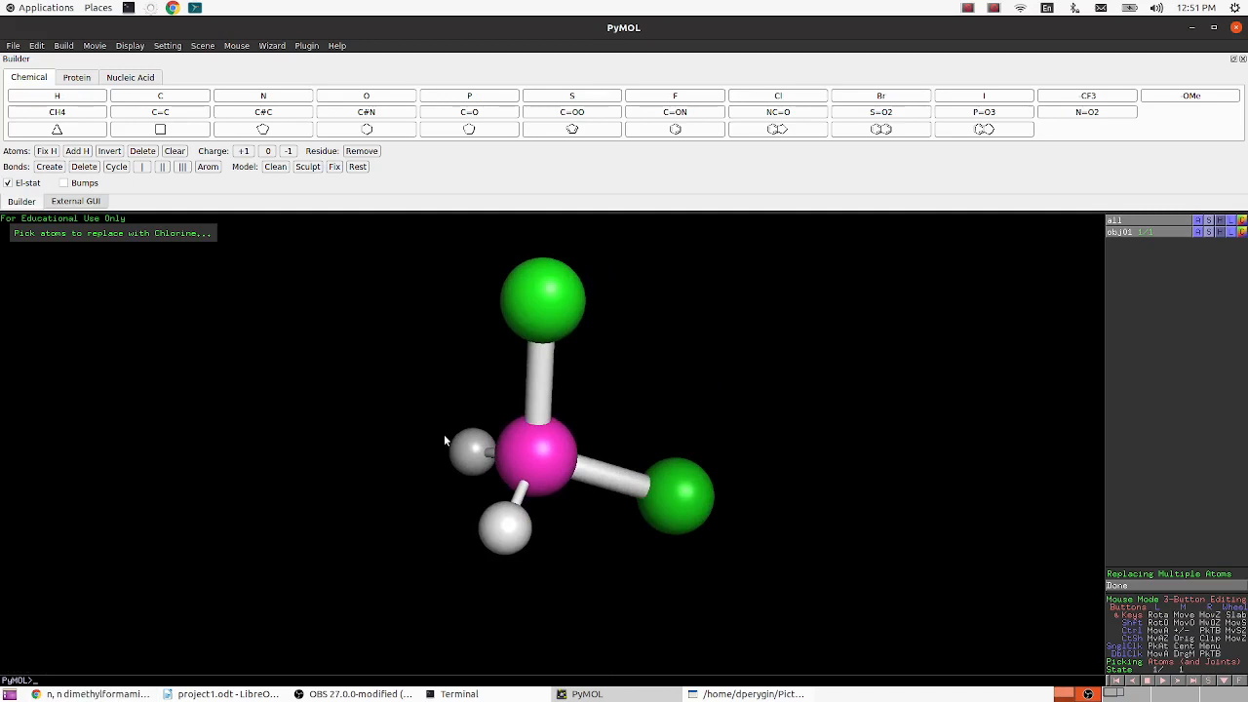
right_click(753, 374)
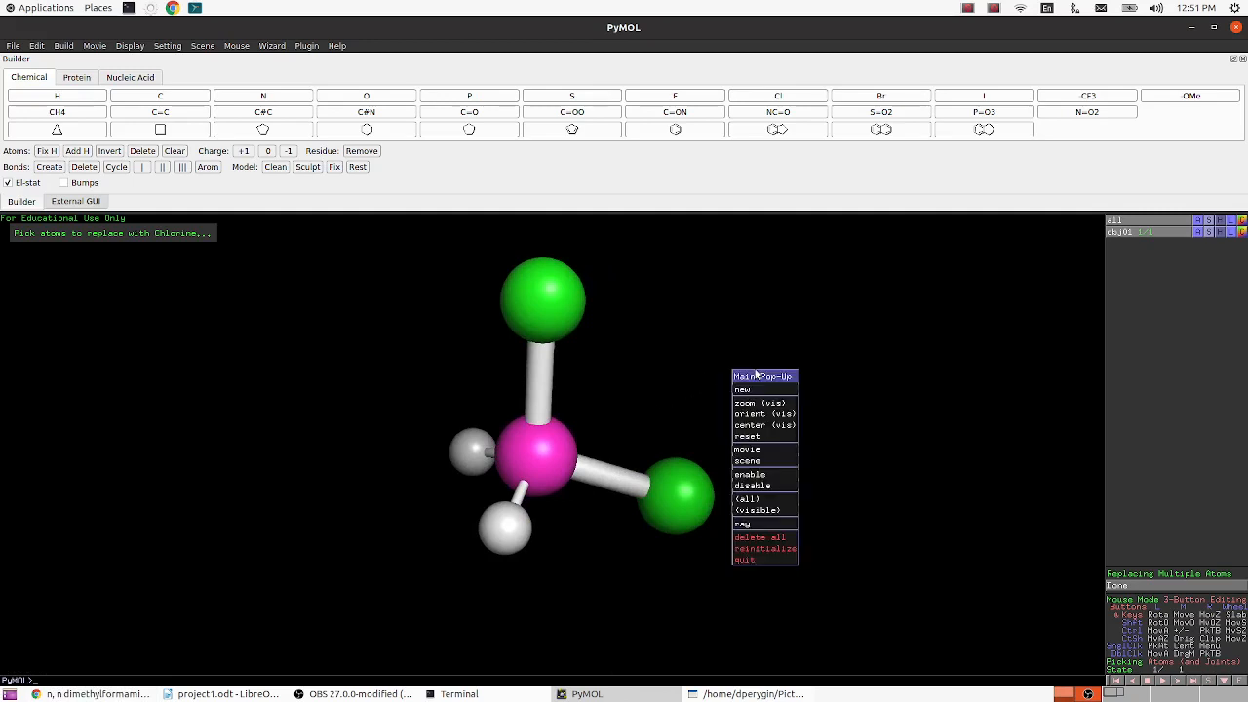
left_click(765, 537)
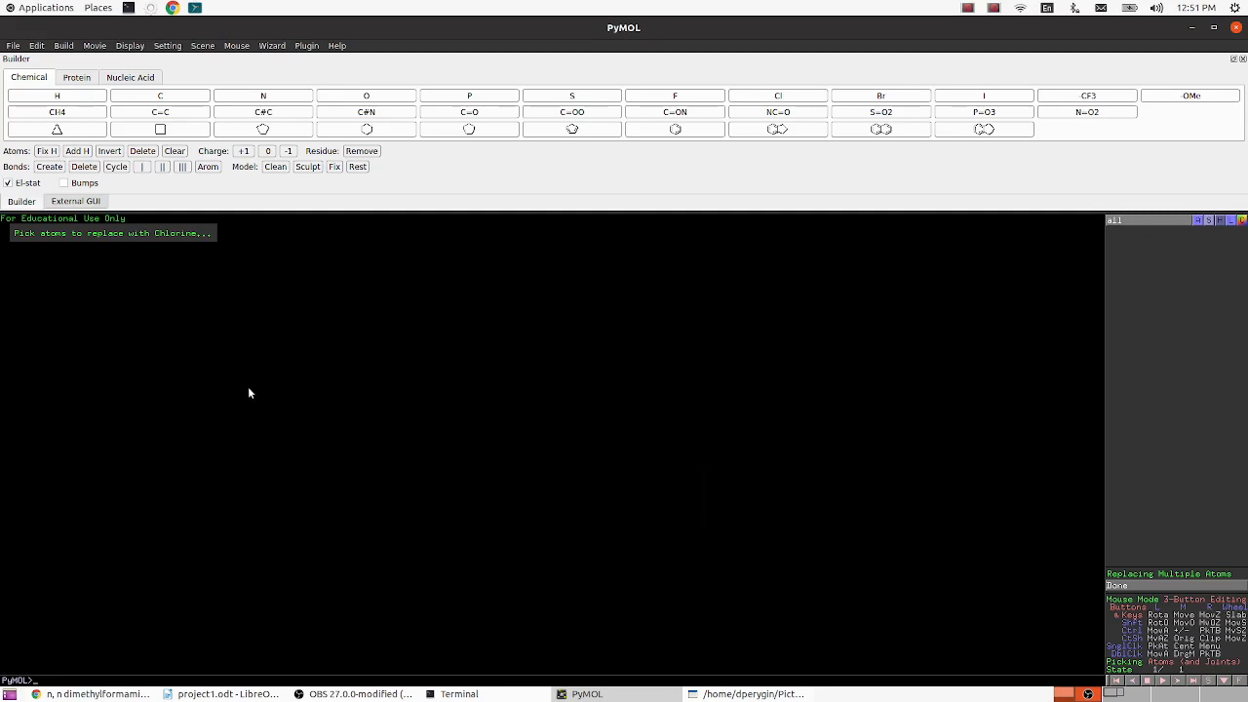
- Create a methane fragment as a new object and replace one of its hydrogens with oxygen and another with nitrogen
left_click(84, 115)
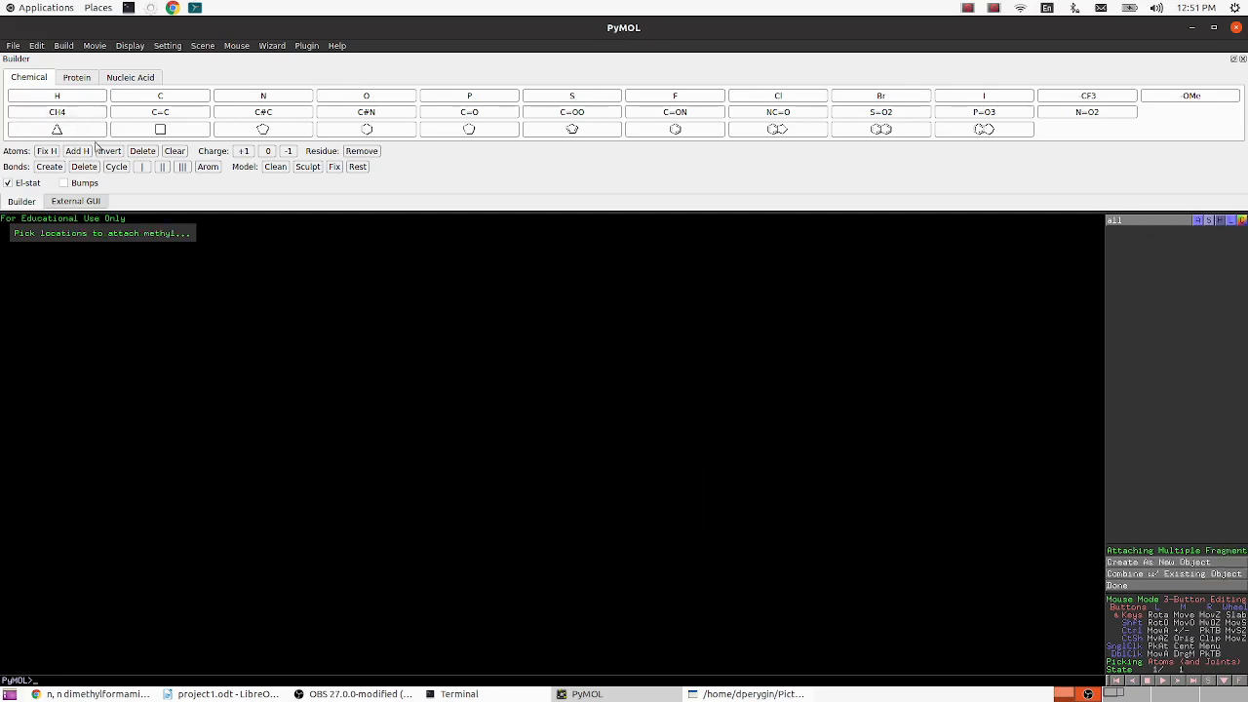
left_click(1186, 562)
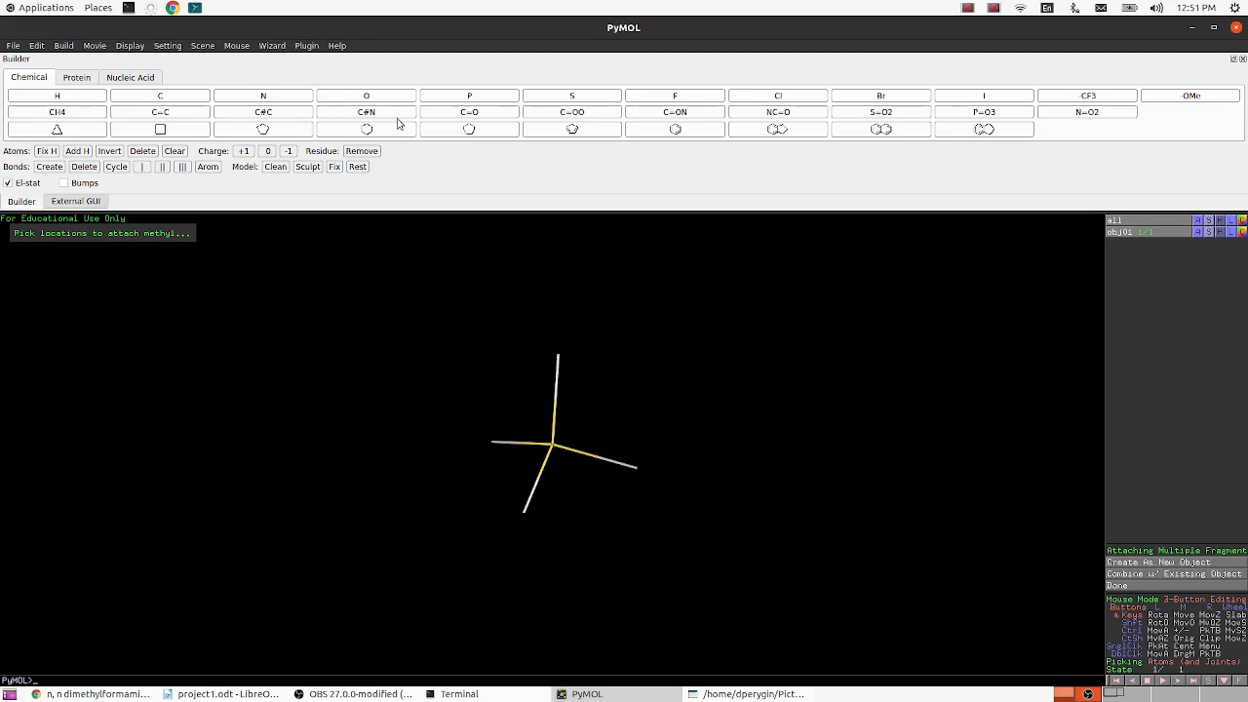
left_click(364, 98)
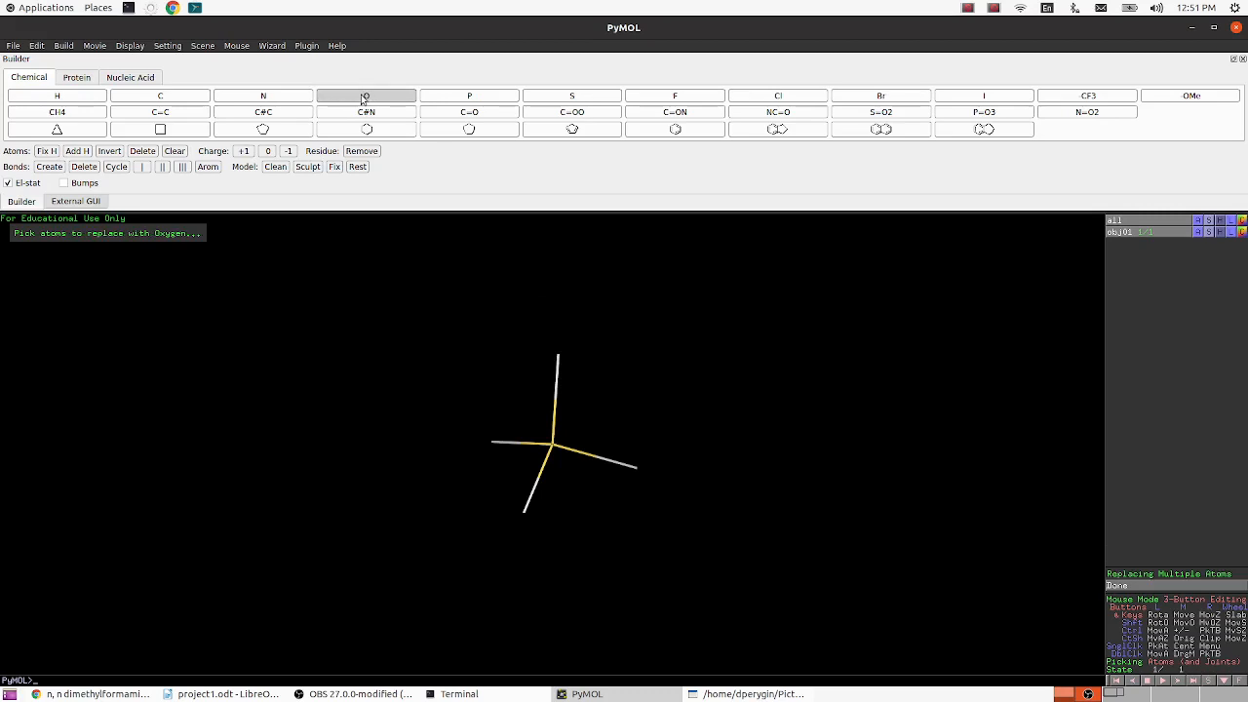
left_click(558, 361)
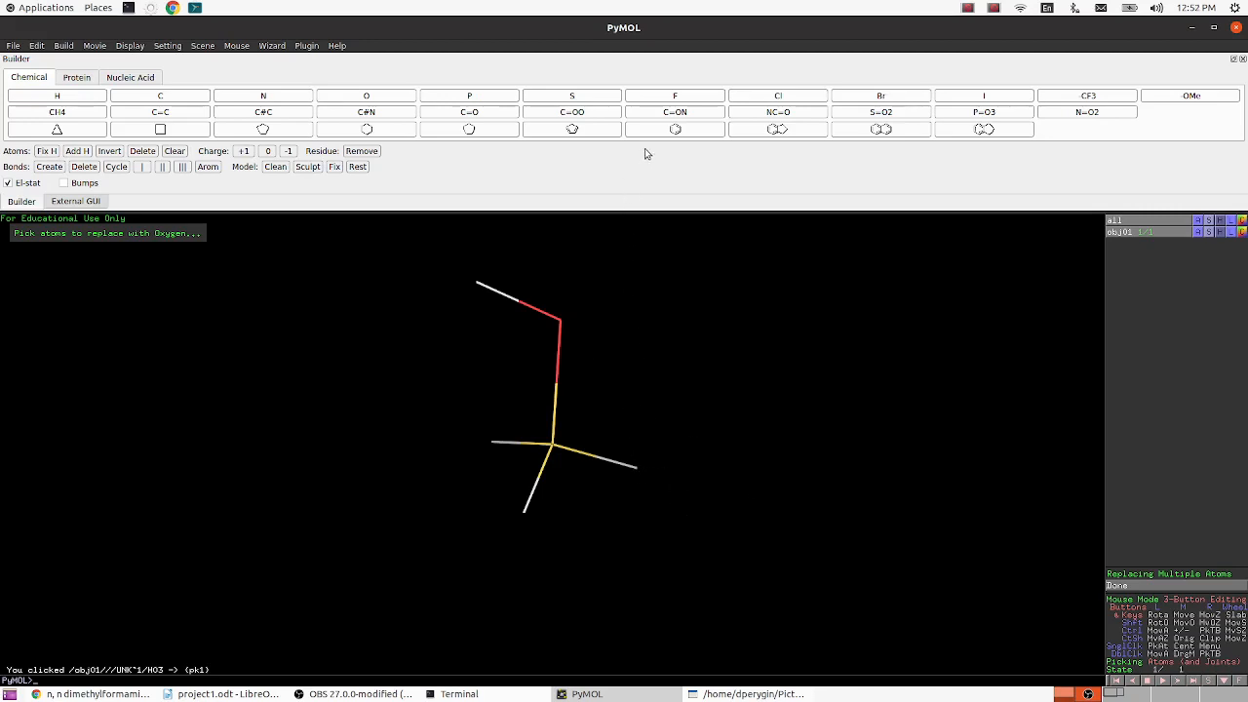
left_click(299, 102)
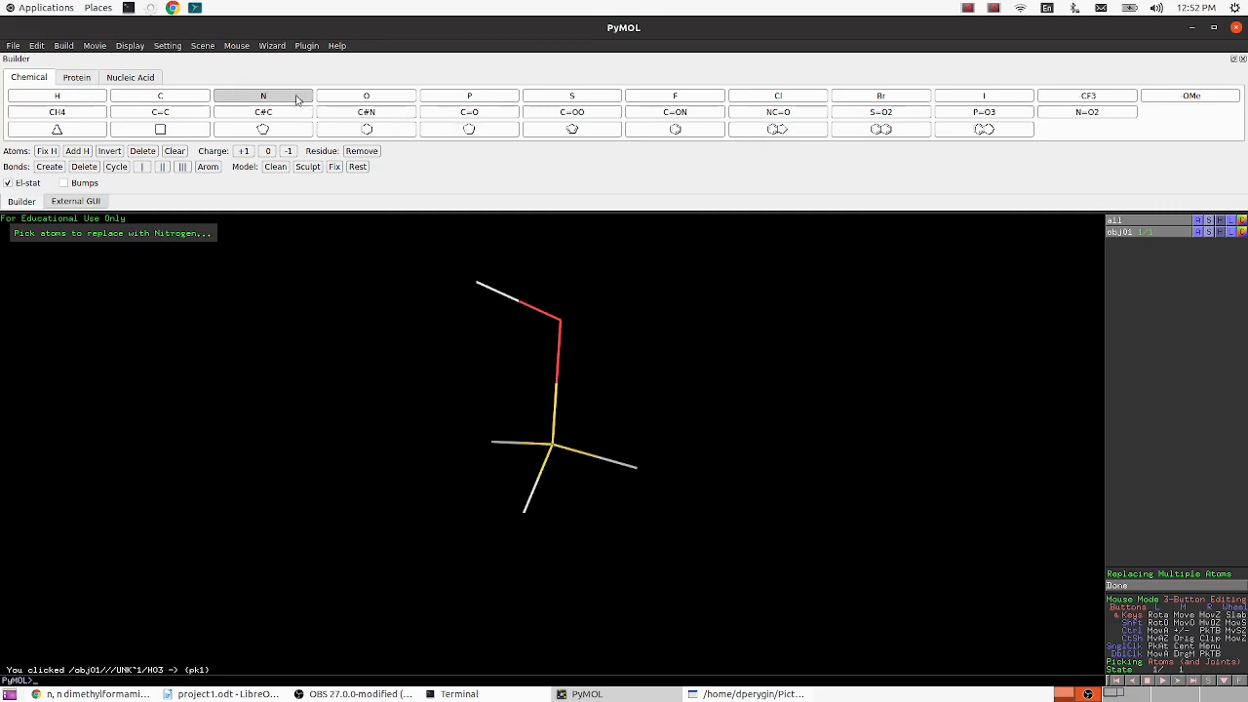
left_click(637, 469)
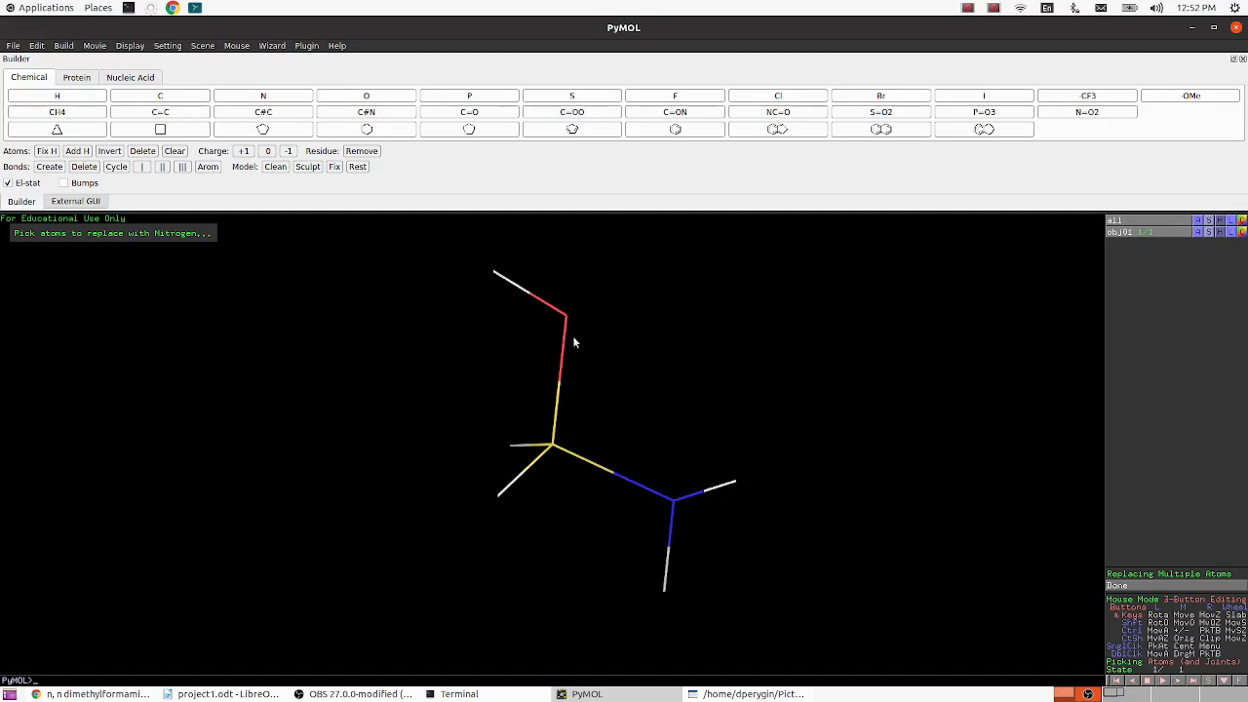
- Set the carbon–oxygen bond to double and attach methyl groups in place of both hydrogens on the nitrogen
left_click(164, 167)
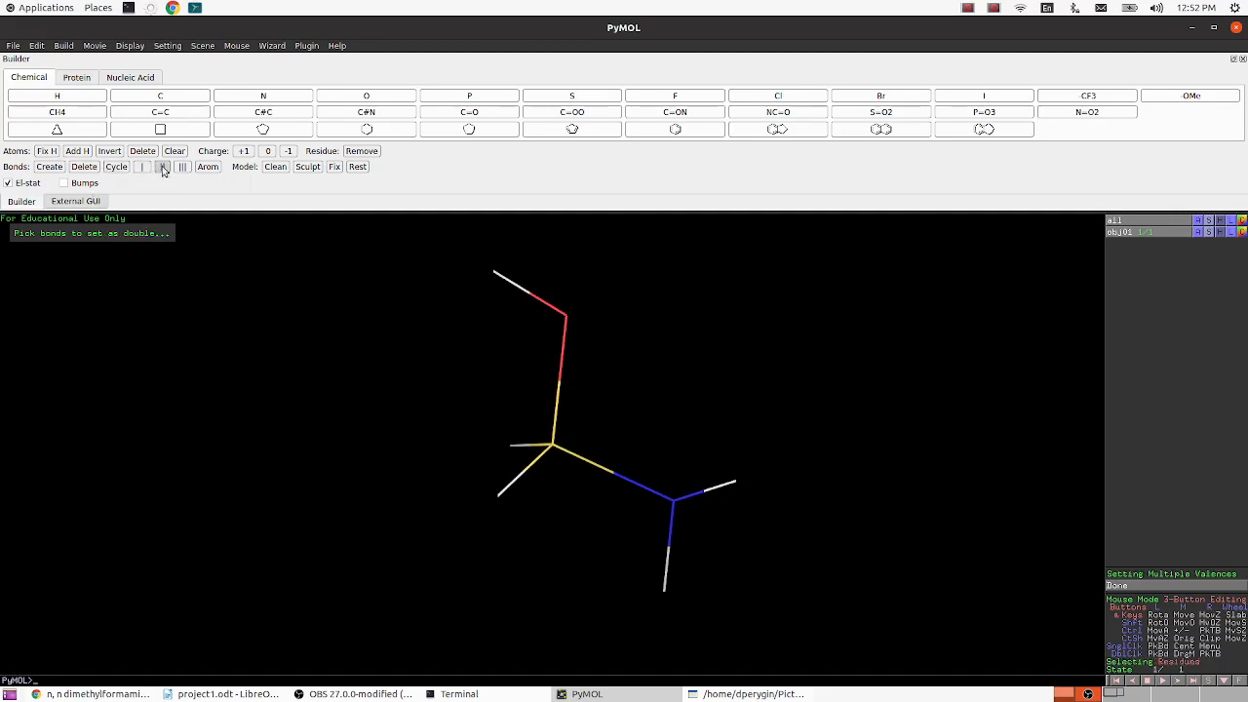
left_click(559, 384)
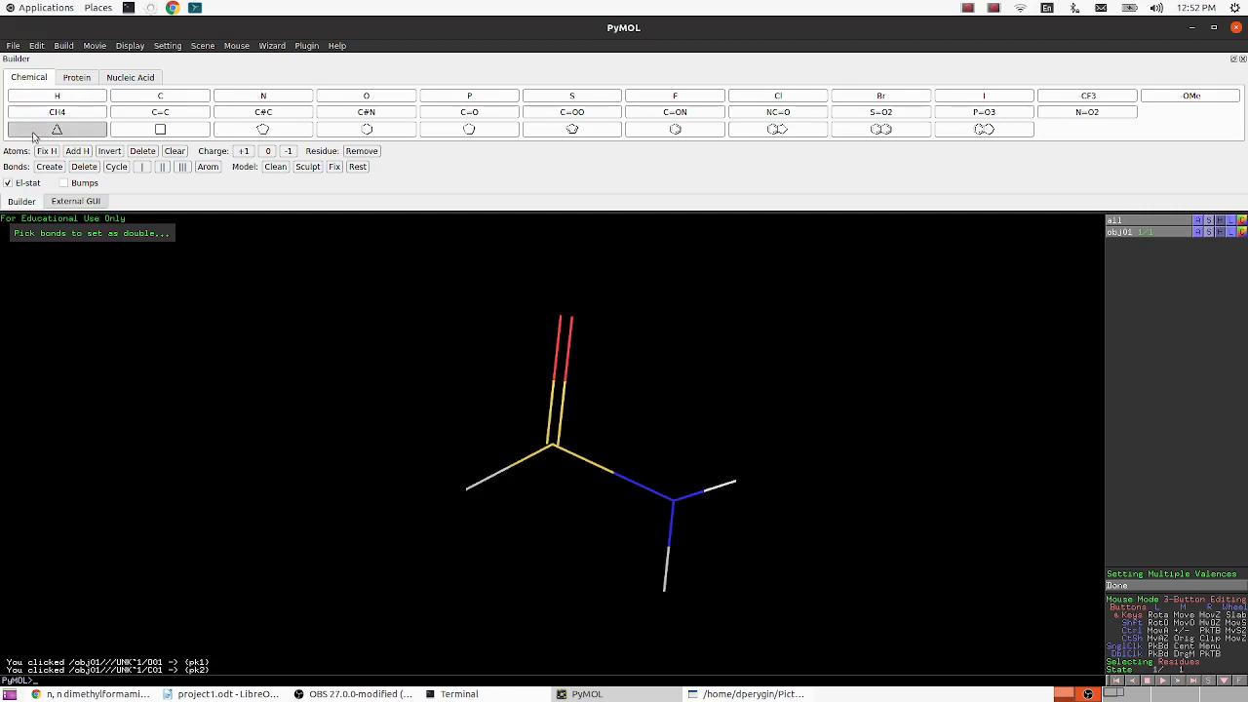
left_click(57, 112)
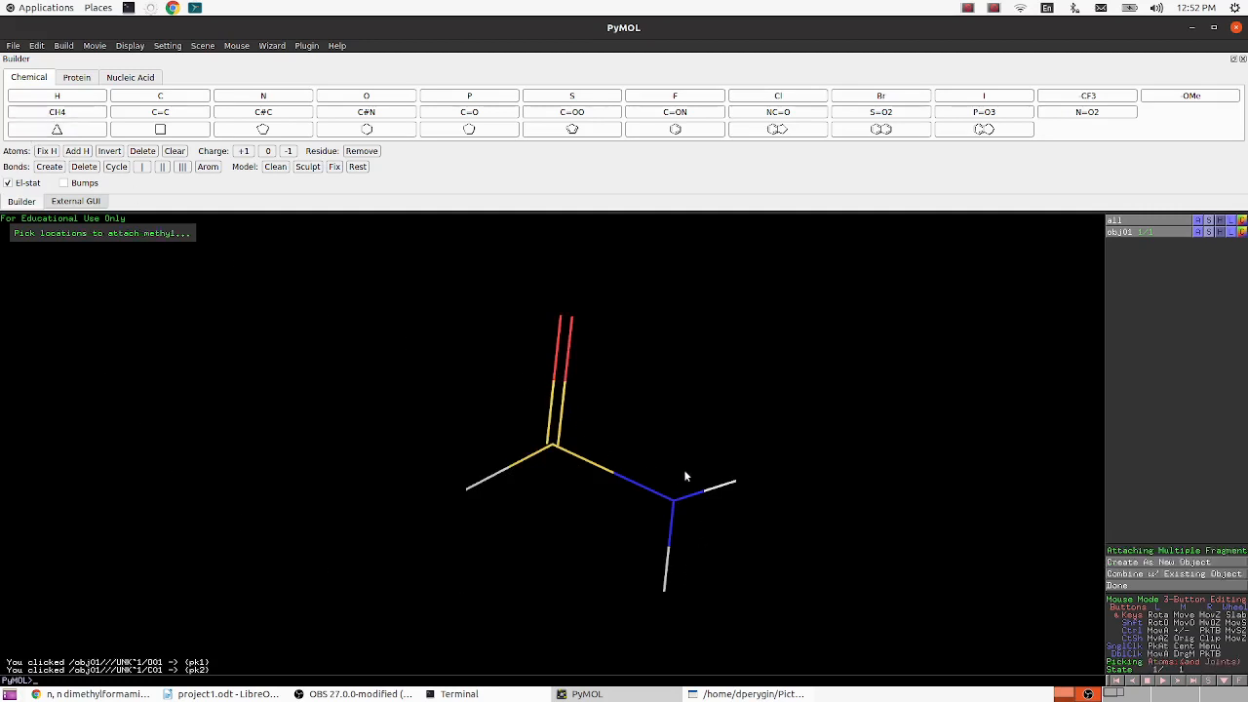
left_click(735, 482)
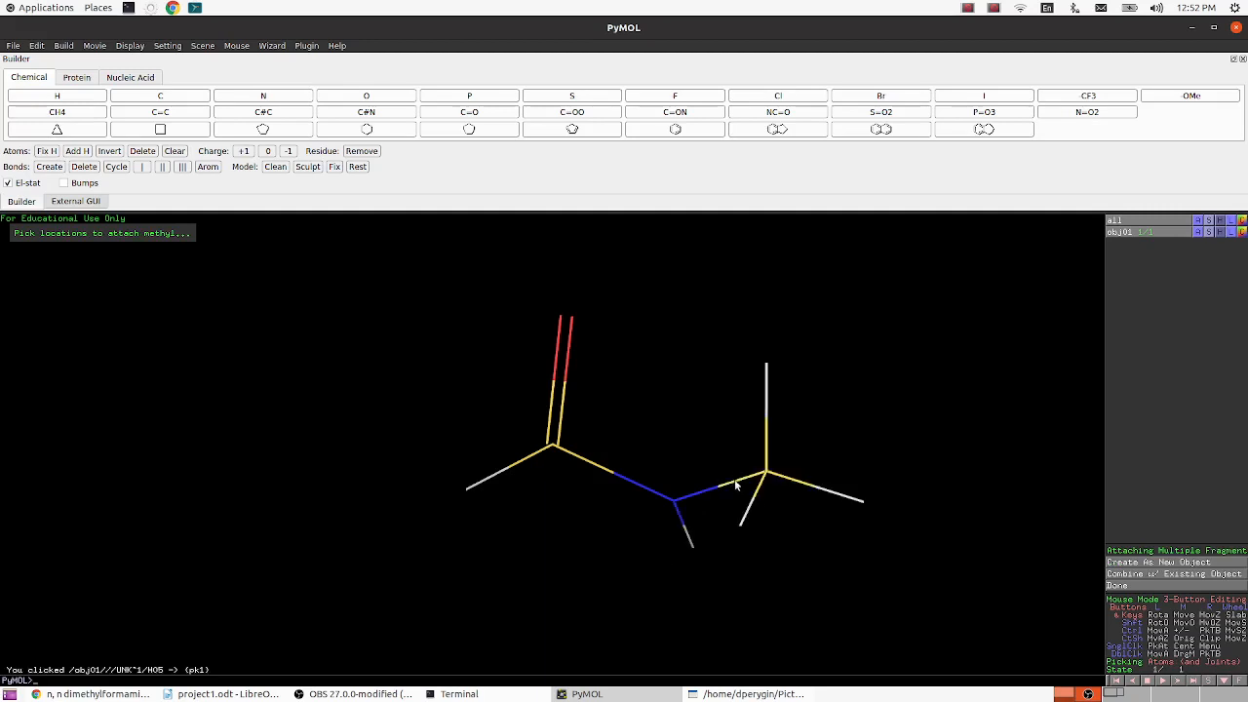
left_click(695, 547)
- Clean the geometry of the N,N-dimethylformamide object
left_click_drag(568, 514, 534, 546)
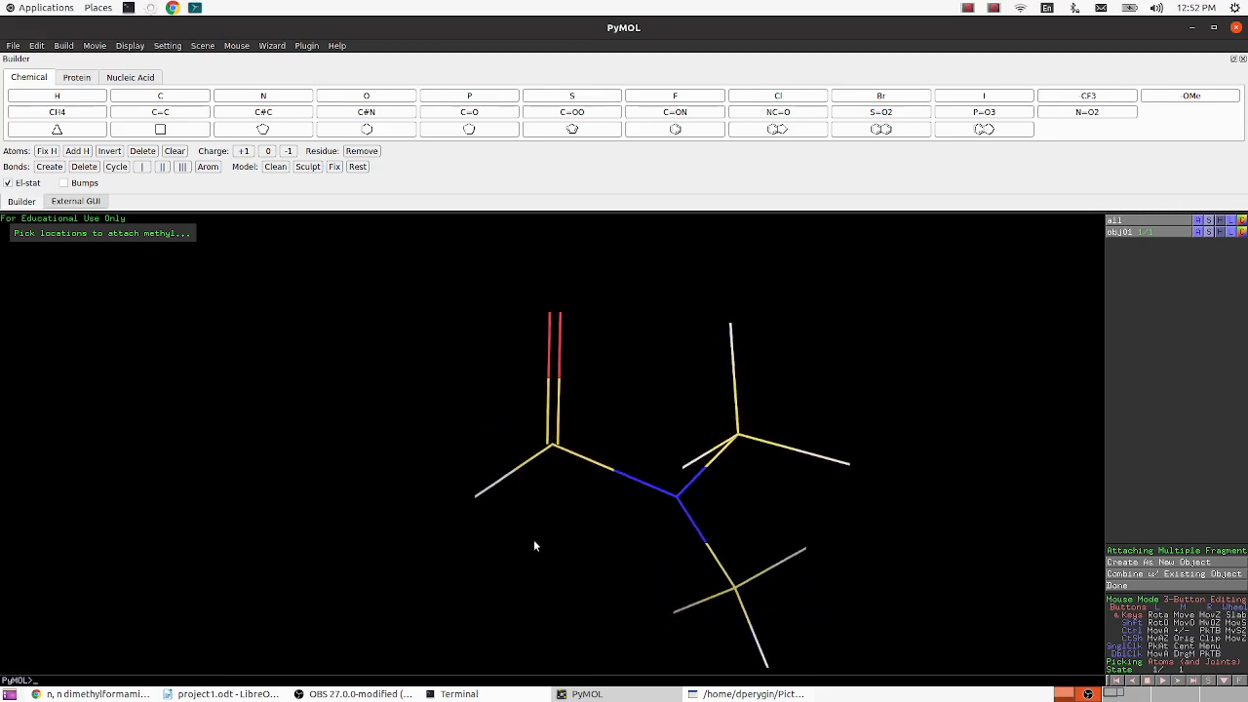
left_click(1198, 232)
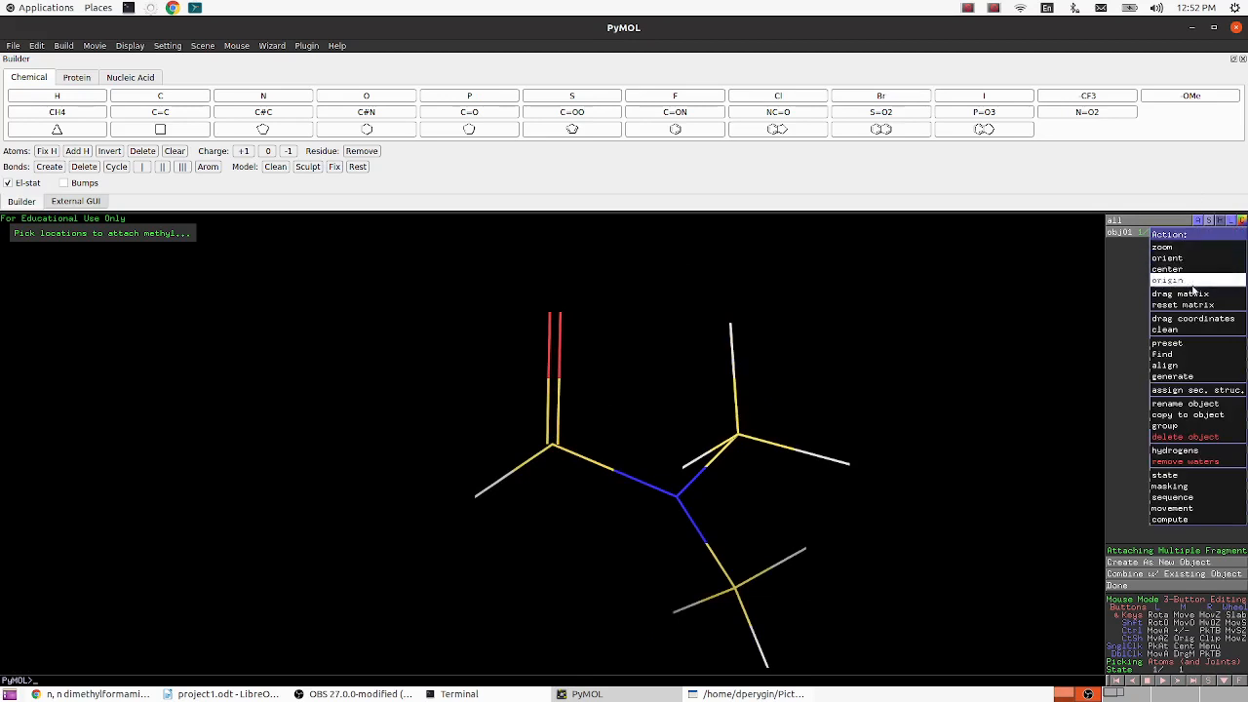
left_click(1187, 331)
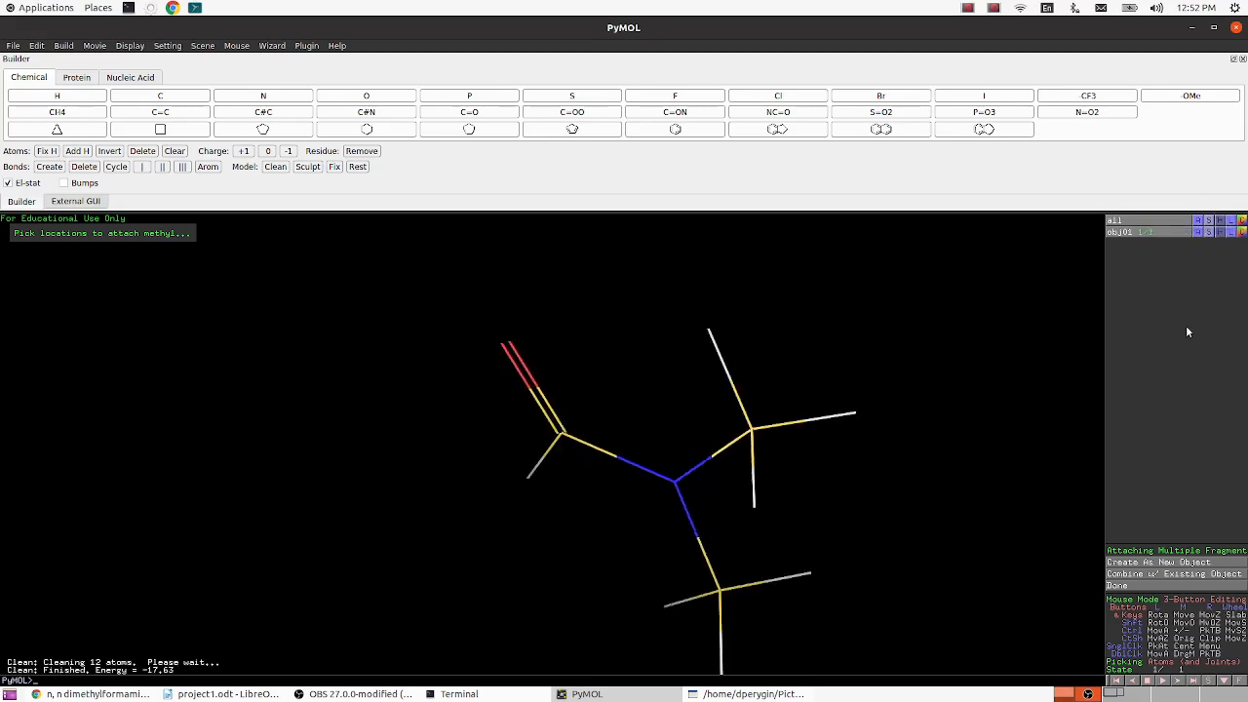
- Apply the ball and stick preset to the N,N-dimethylformamide object
left_click_drag(737, 543, 802, 392)
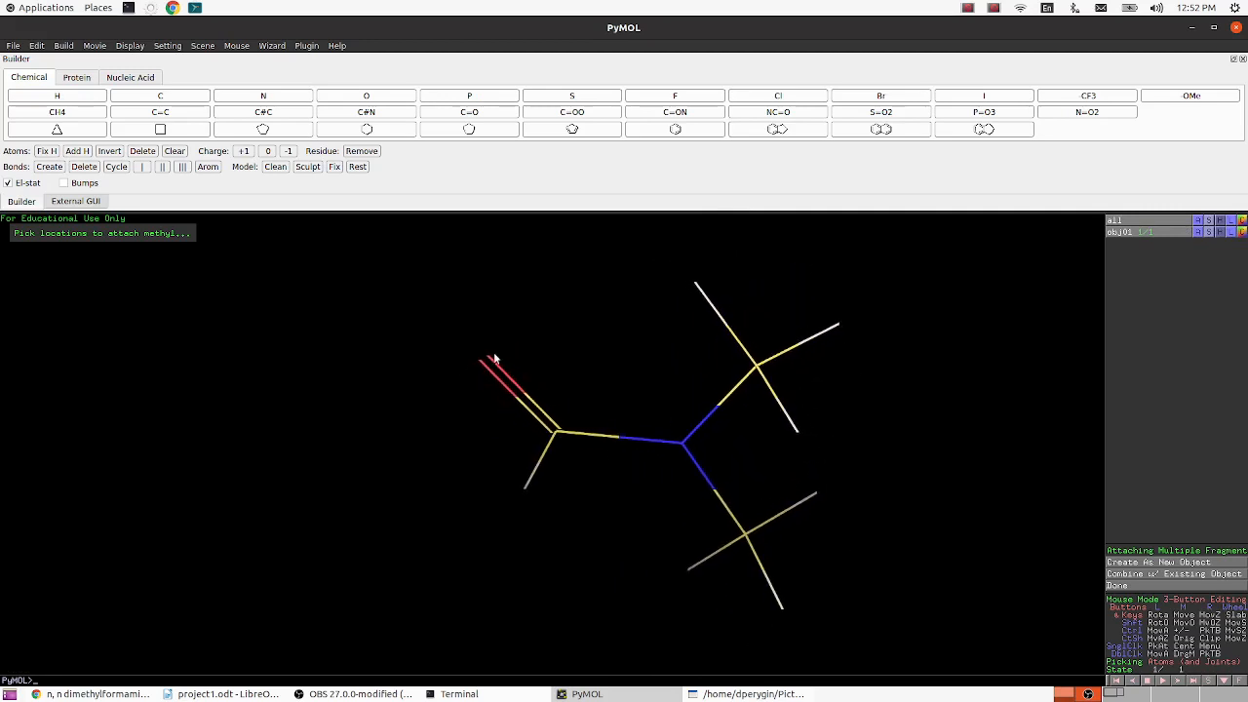
left_click_drag(552, 463, 559, 423)
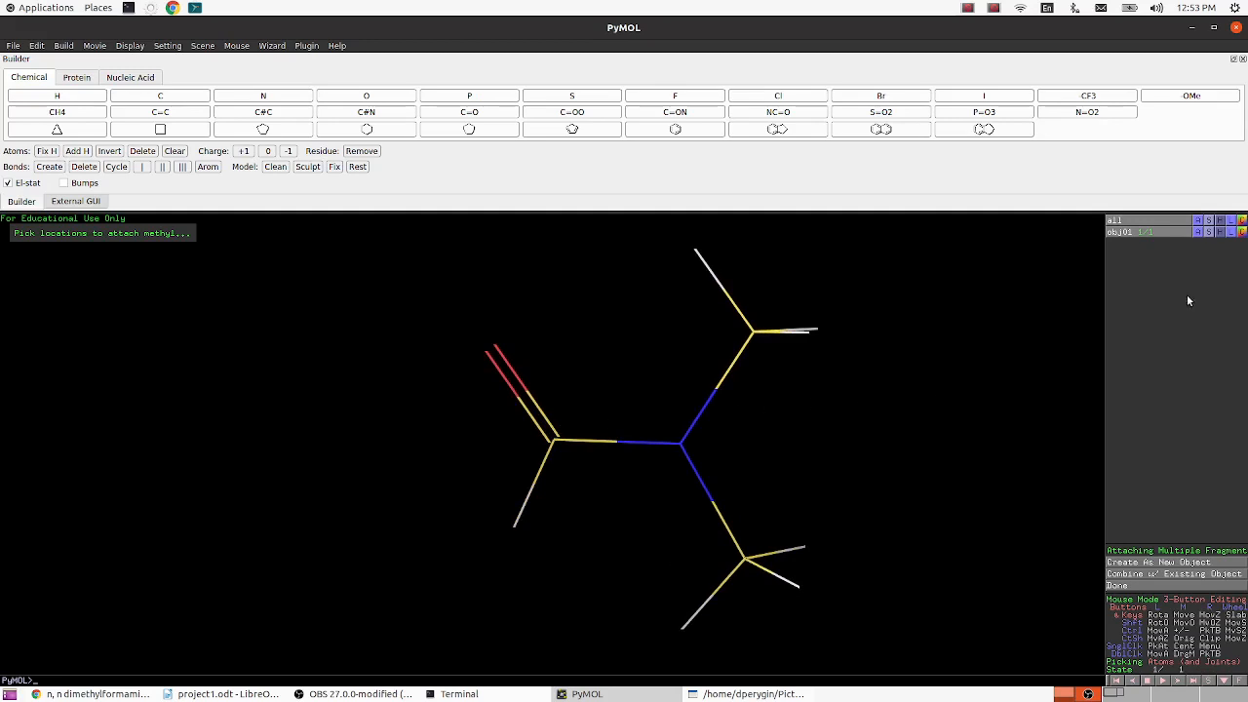
left_click(1199, 233)
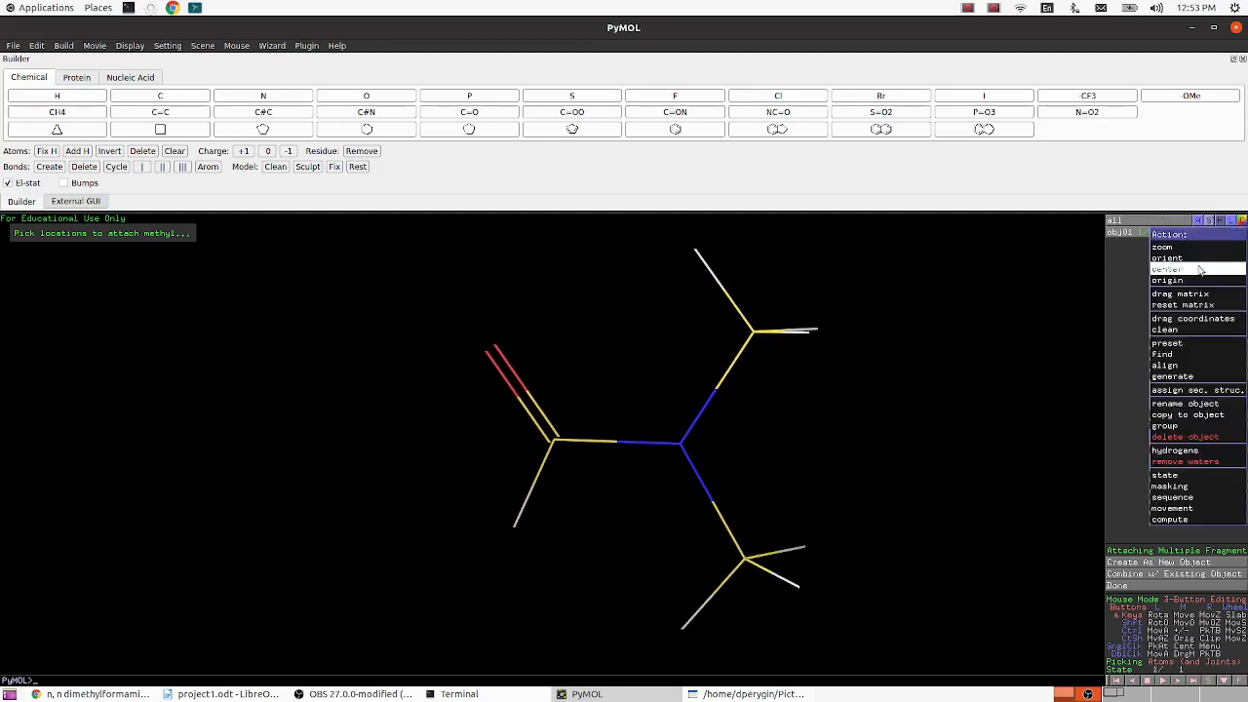
mouse_move(1195, 347)
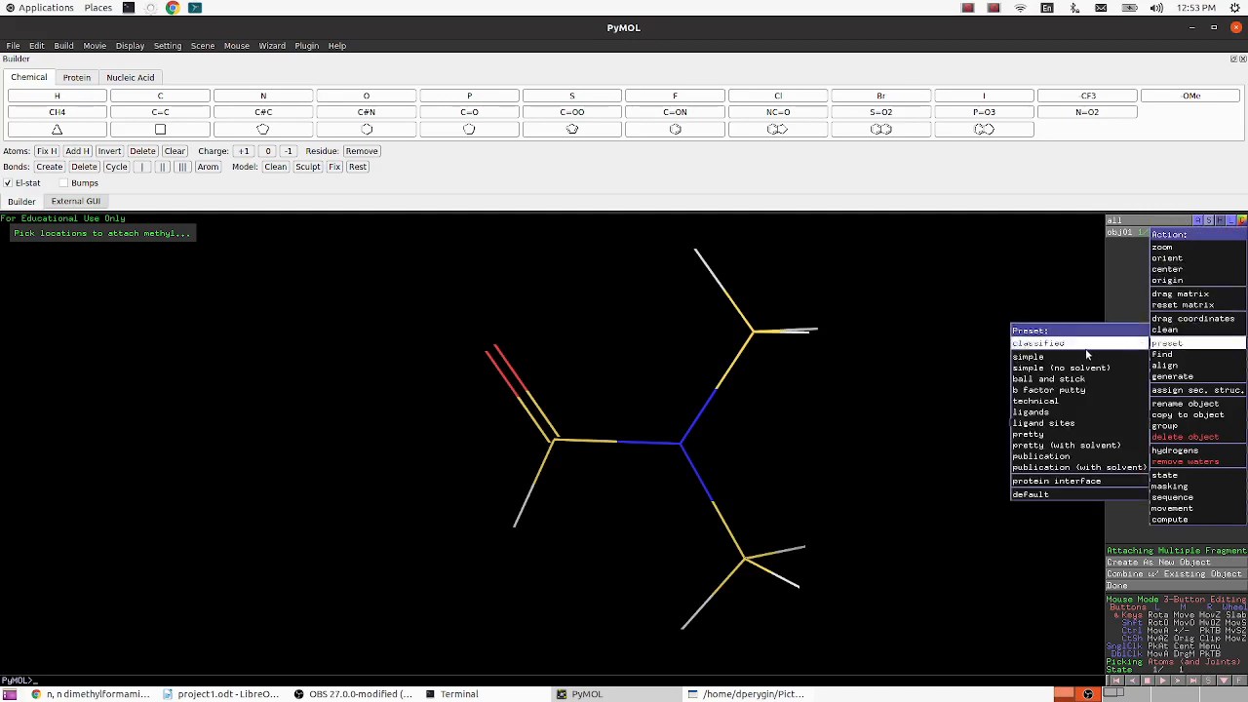
left_click(1082, 379)
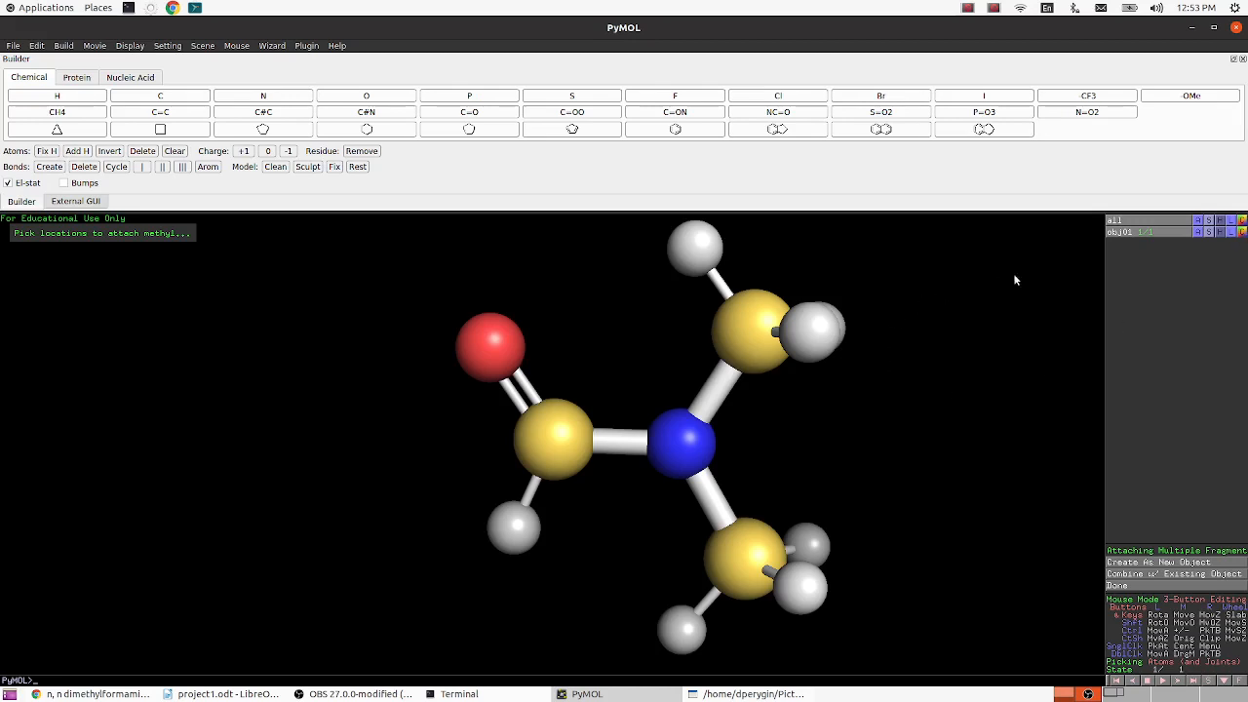
- Try by-element coloring with magenta, salmon and slate-blue carbons on the molecule
left_click(1242, 234)
mouse_move(1239, 247)
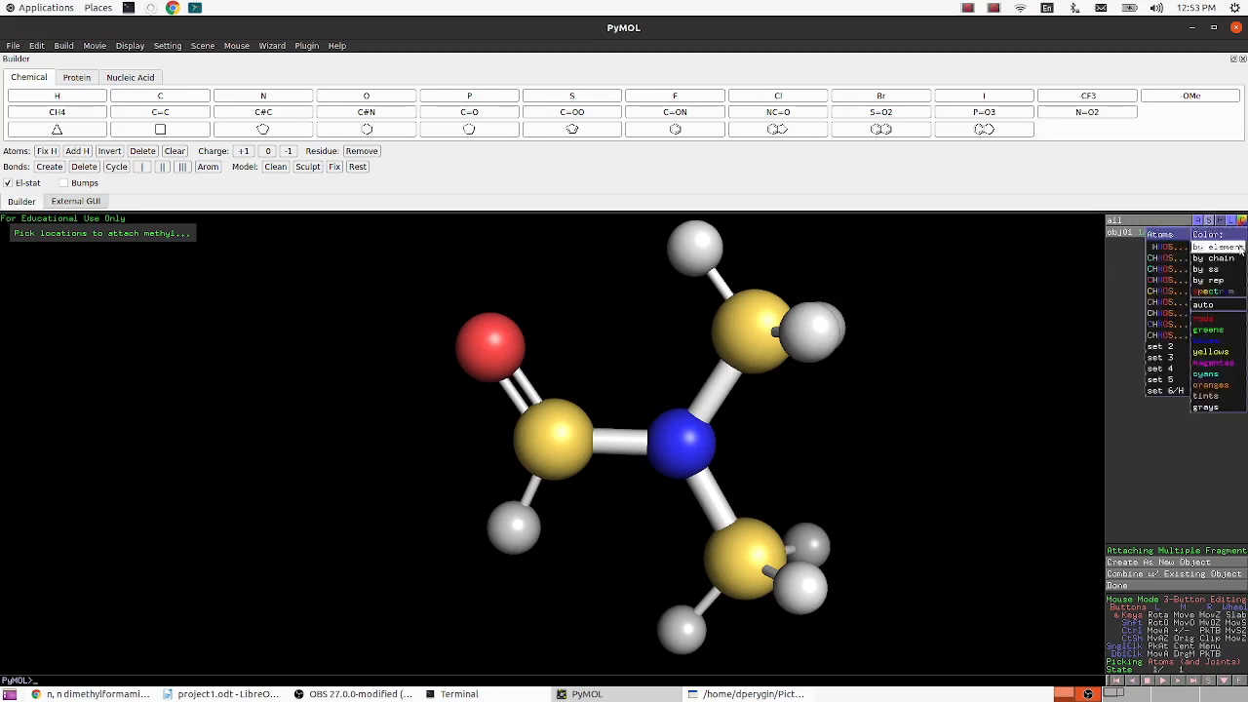
left_click(1160, 281)
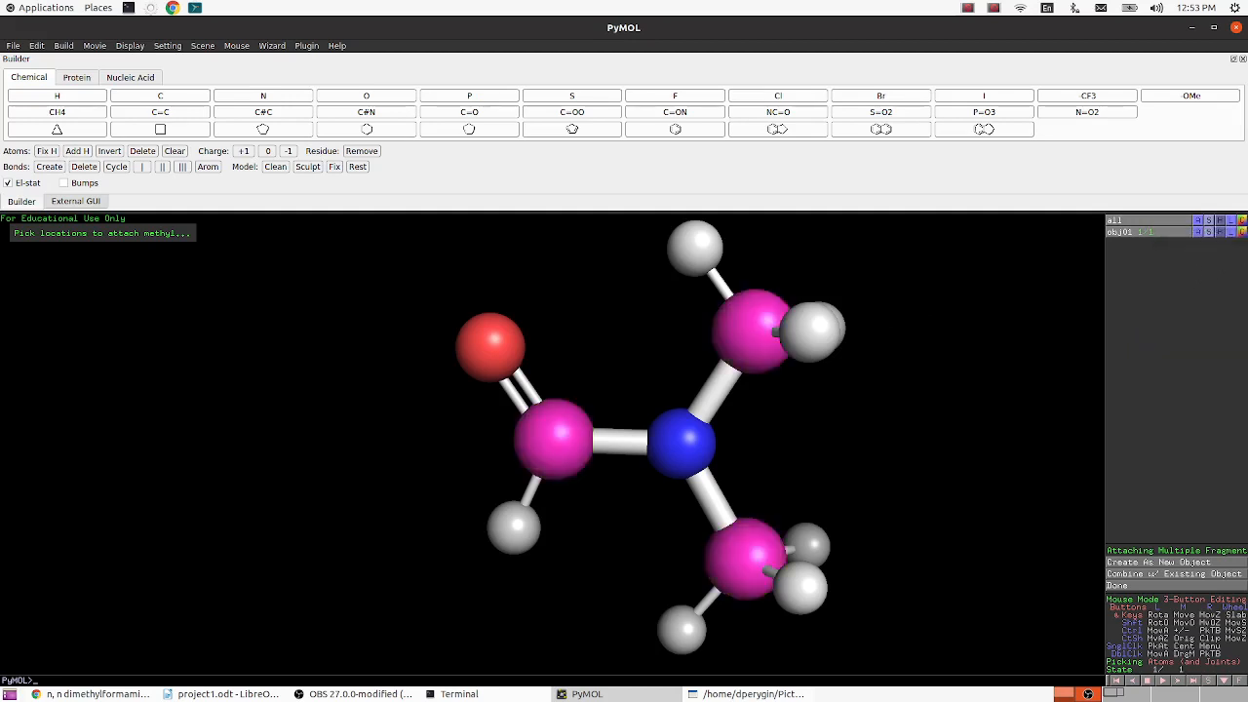
left_click(1242, 233)
mouse_move(1218, 247)
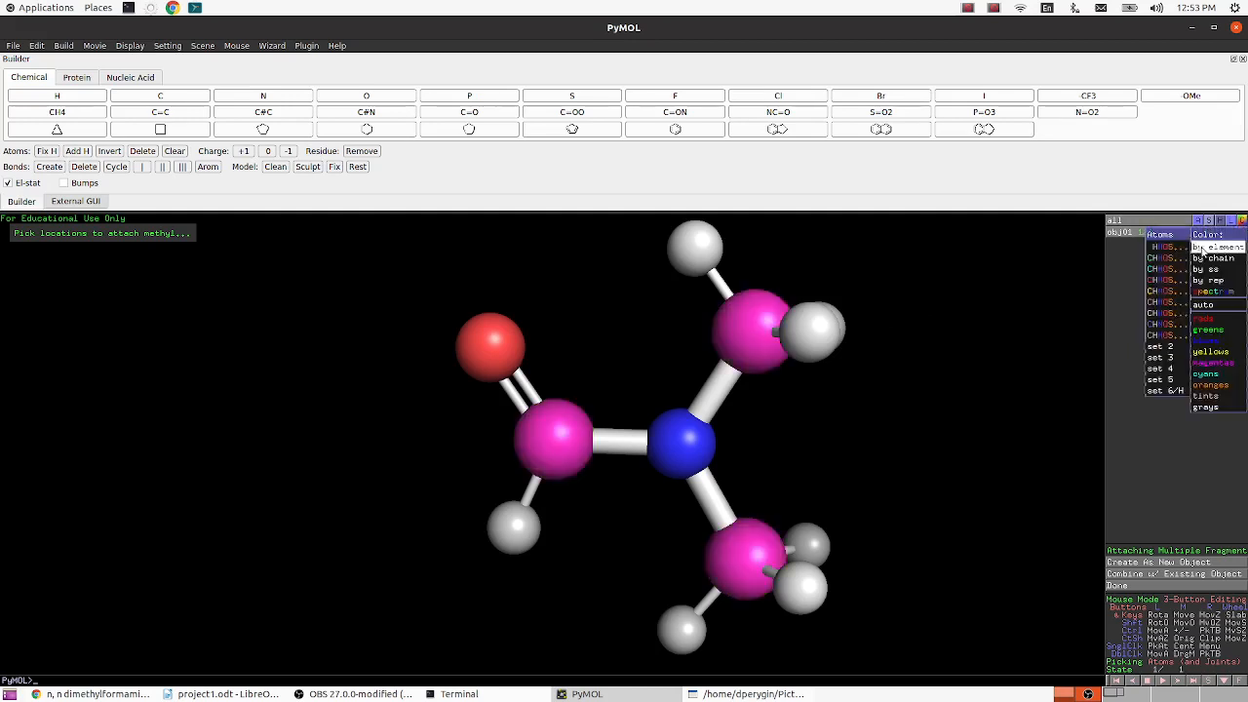
left_click(1161, 302)
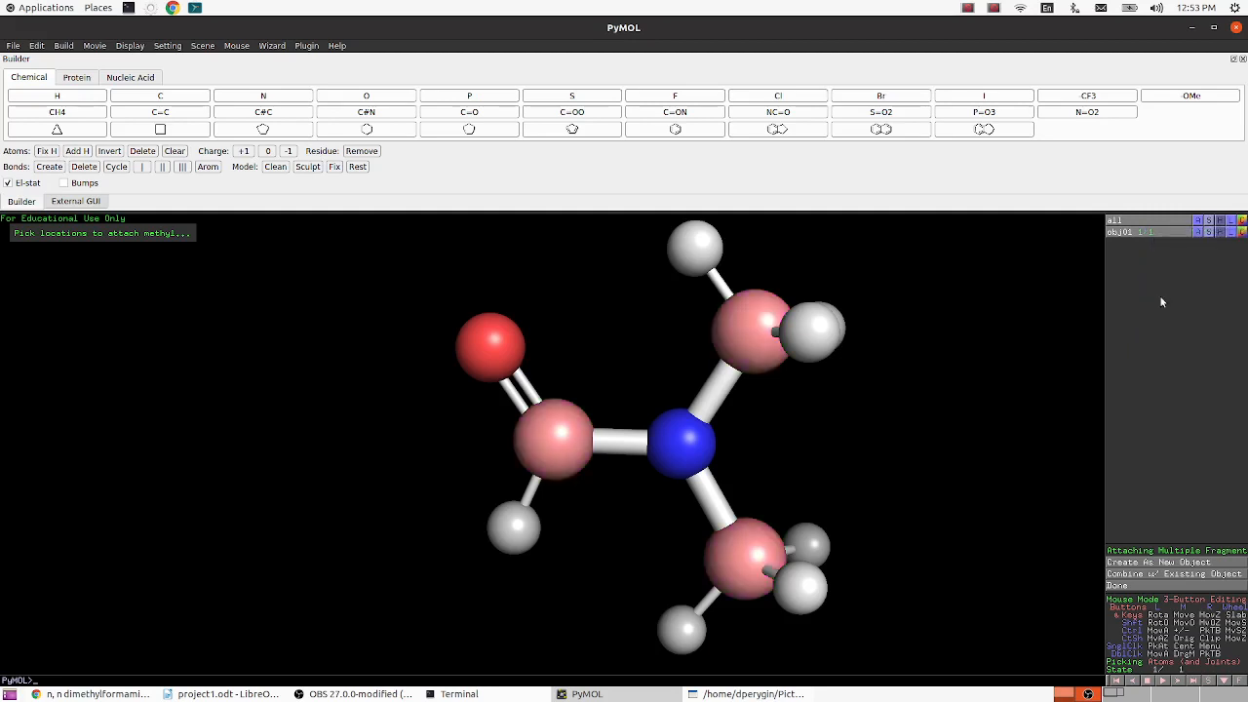
left_click(1241, 233)
mouse_move(1238, 248)
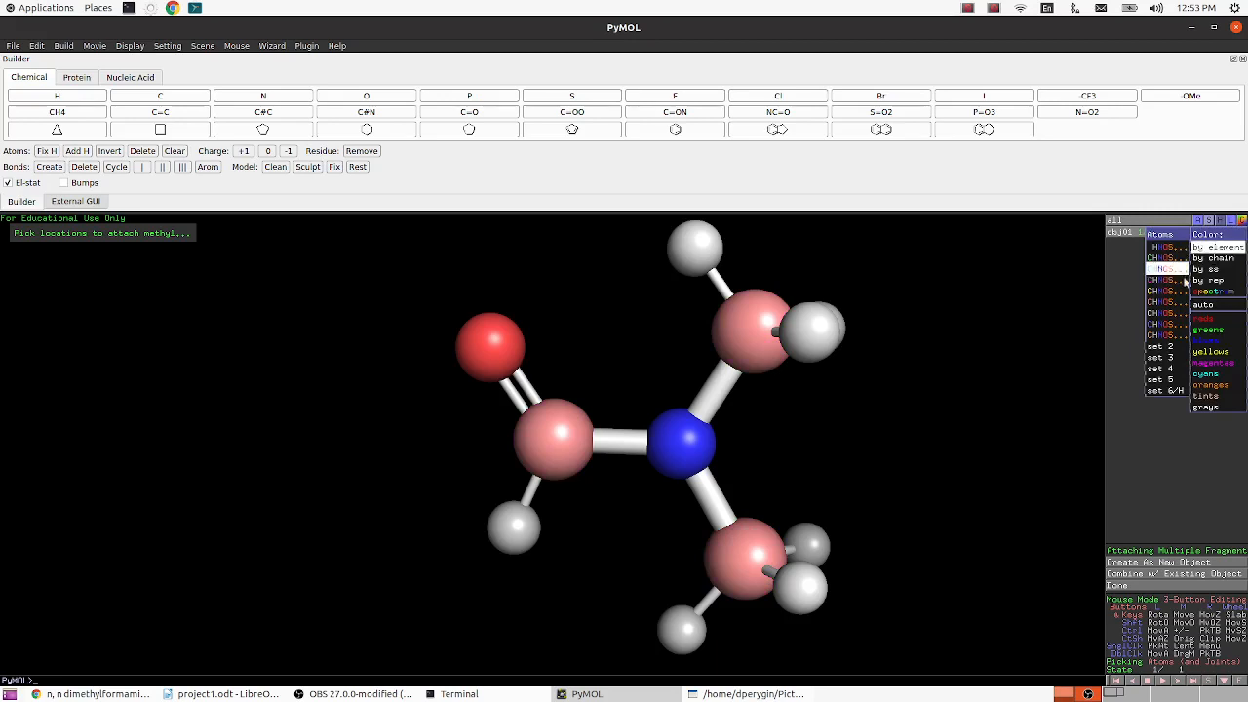
left_click(1168, 324)
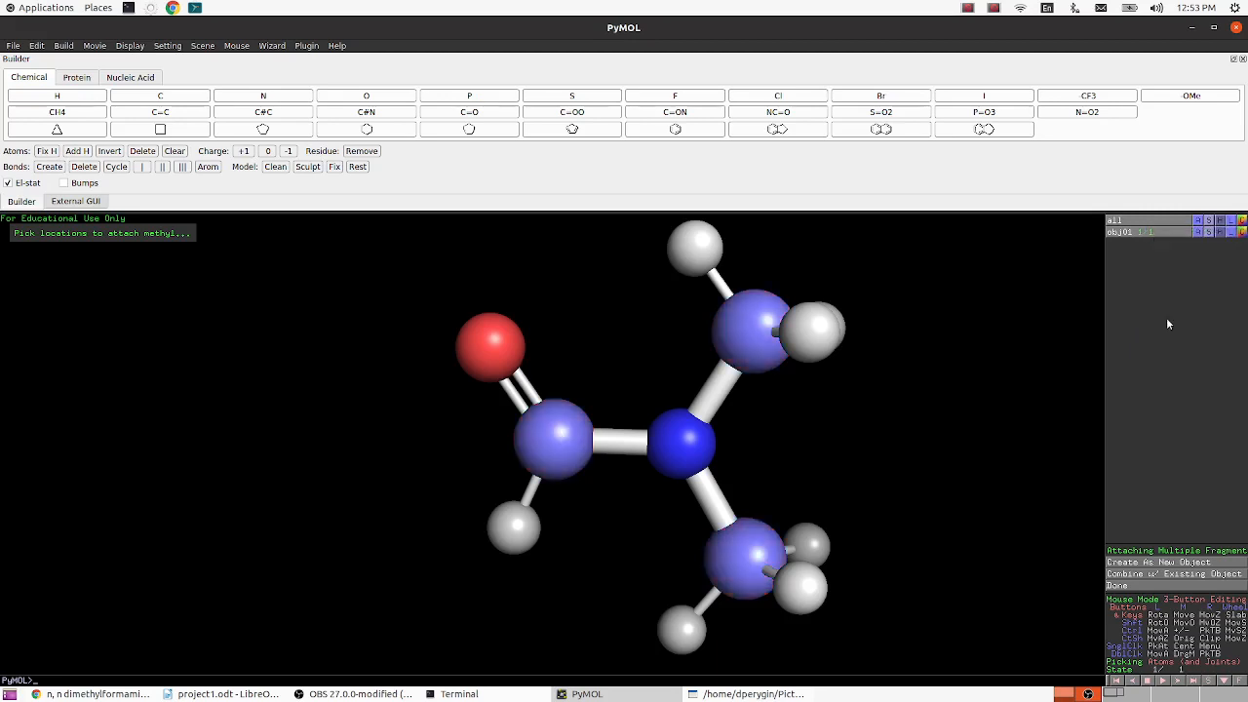
- Color the molecule by element using the set with orange carbons
left_click(1242, 232)
mouse_move(1226, 249)
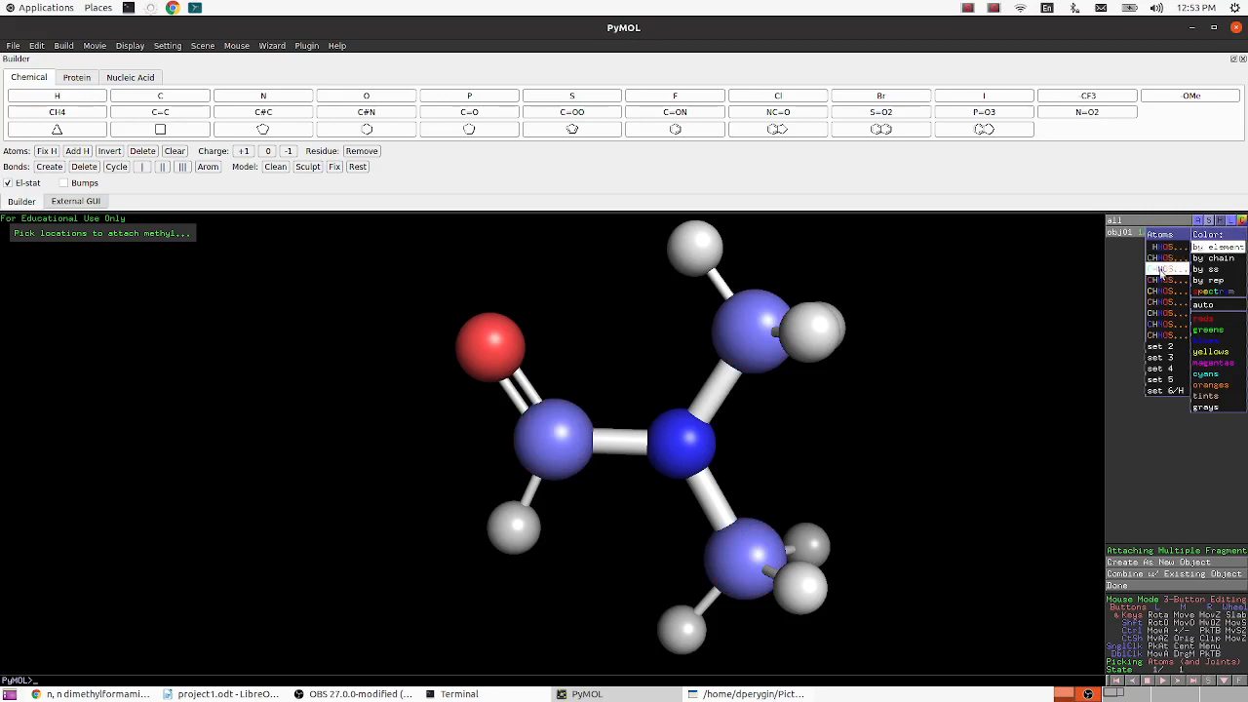
left_click(1163, 334)
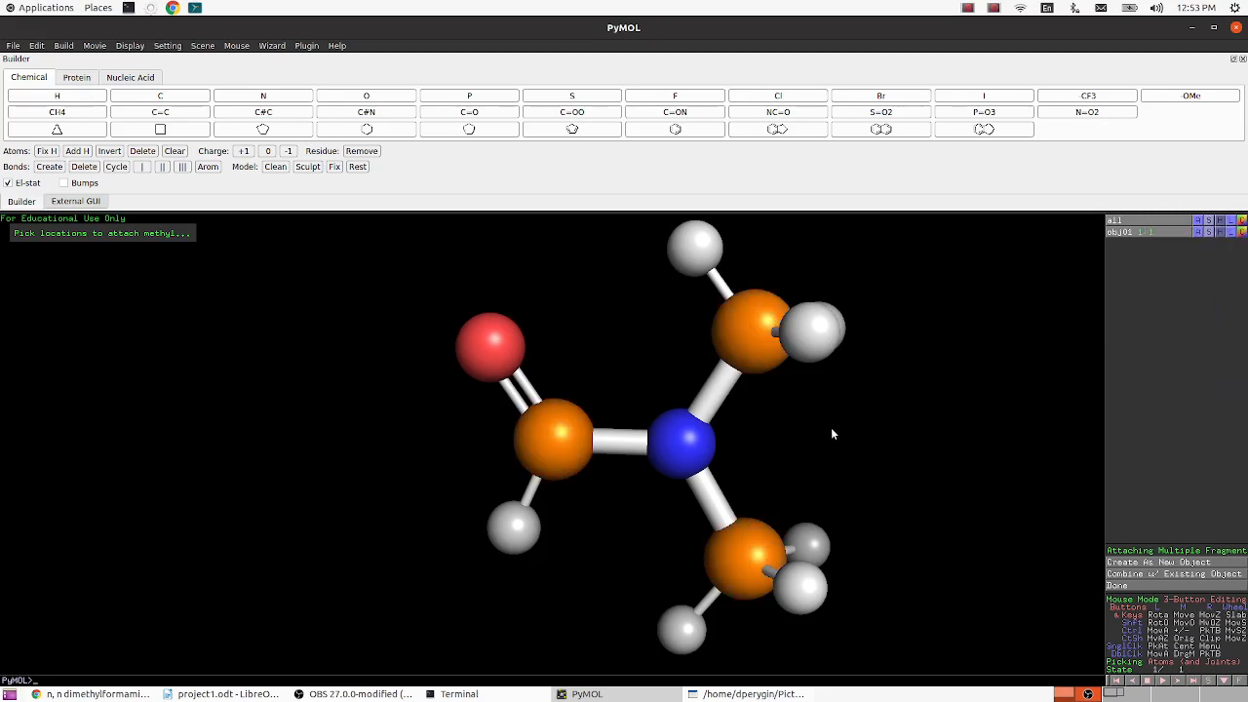
- Capture a rectangular screen selection of the N,N-dimethylformamide model with Shutter
left_click_drag(796, 494, 796, 460)
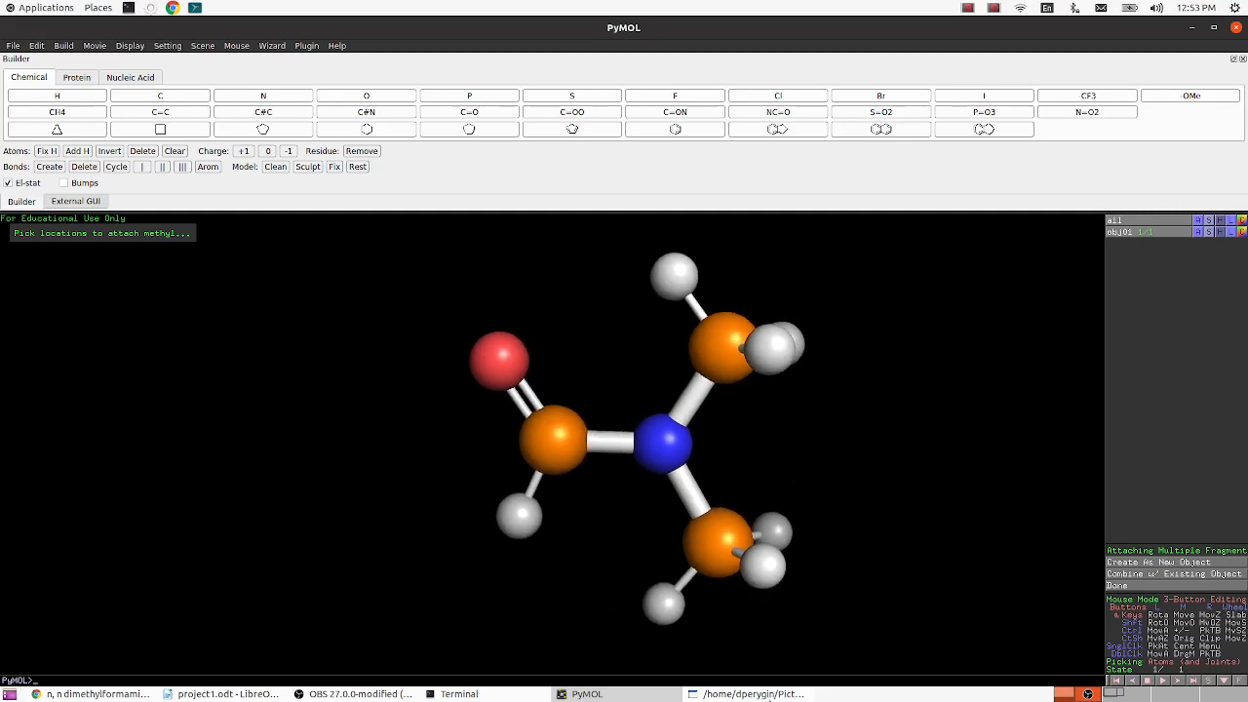
left_click(746, 693)
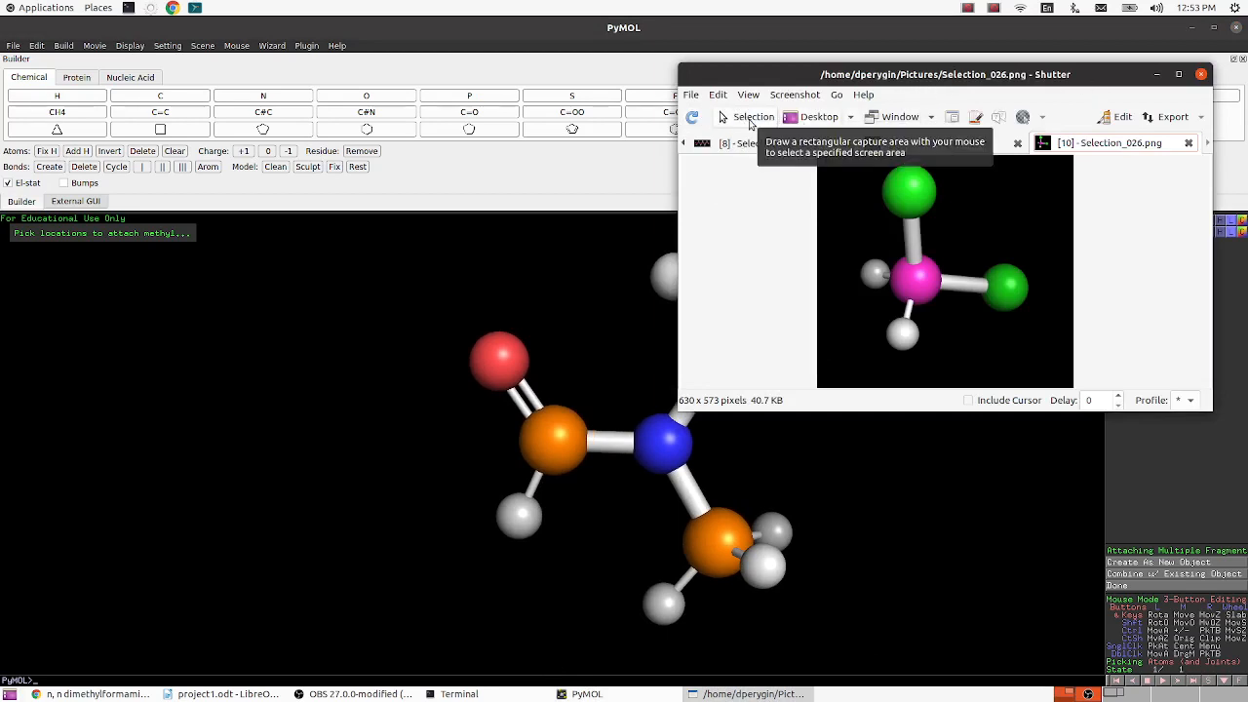
left_click(750, 118)
left_click_drag(389, 232, 535, 446)
left_click_drag(401, 273, 712, 547)
double_click(529, 391)
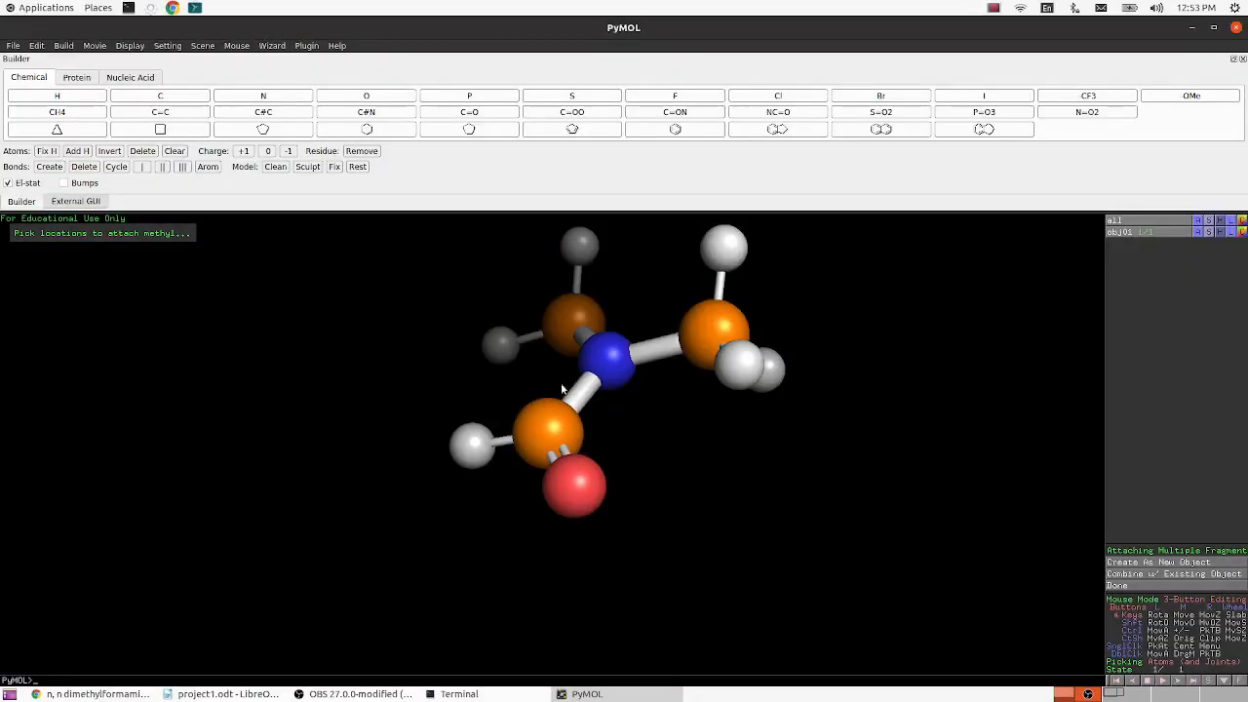
left_click(648, 500)
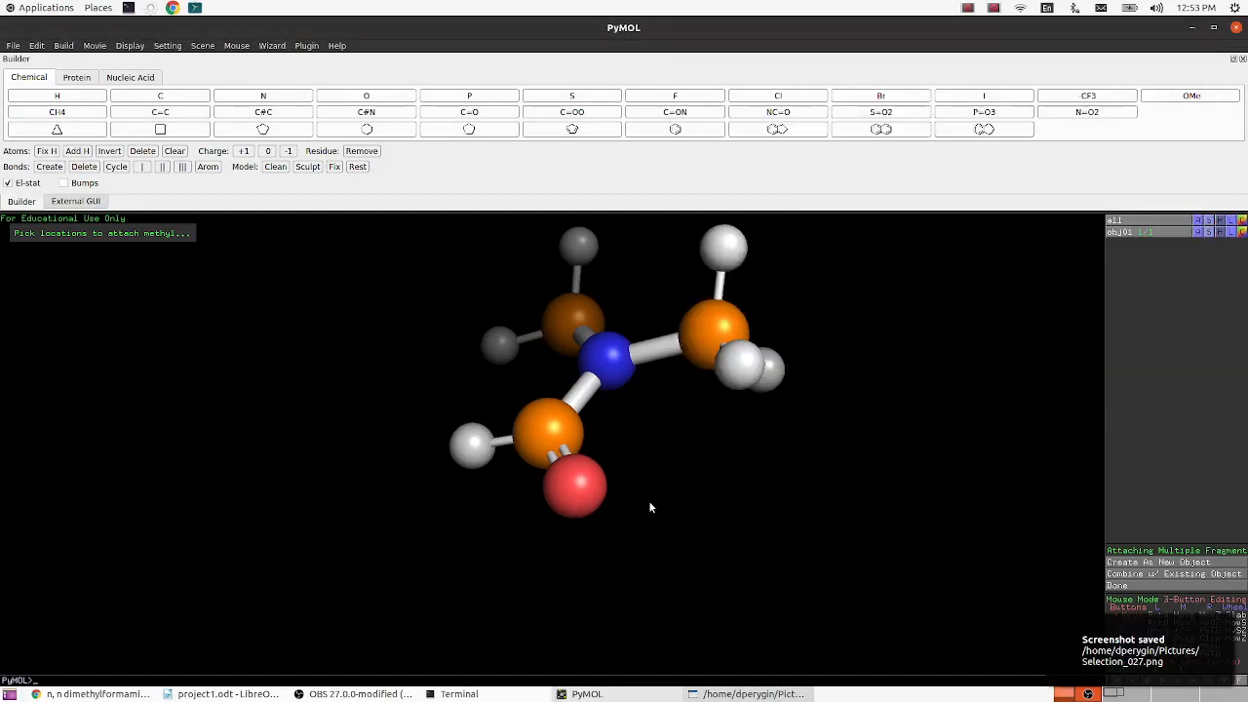
- Rotate the molecule and orient the view on the visible atoms
left_click_drag(650, 438, 685, 509)
right_click(671, 496)
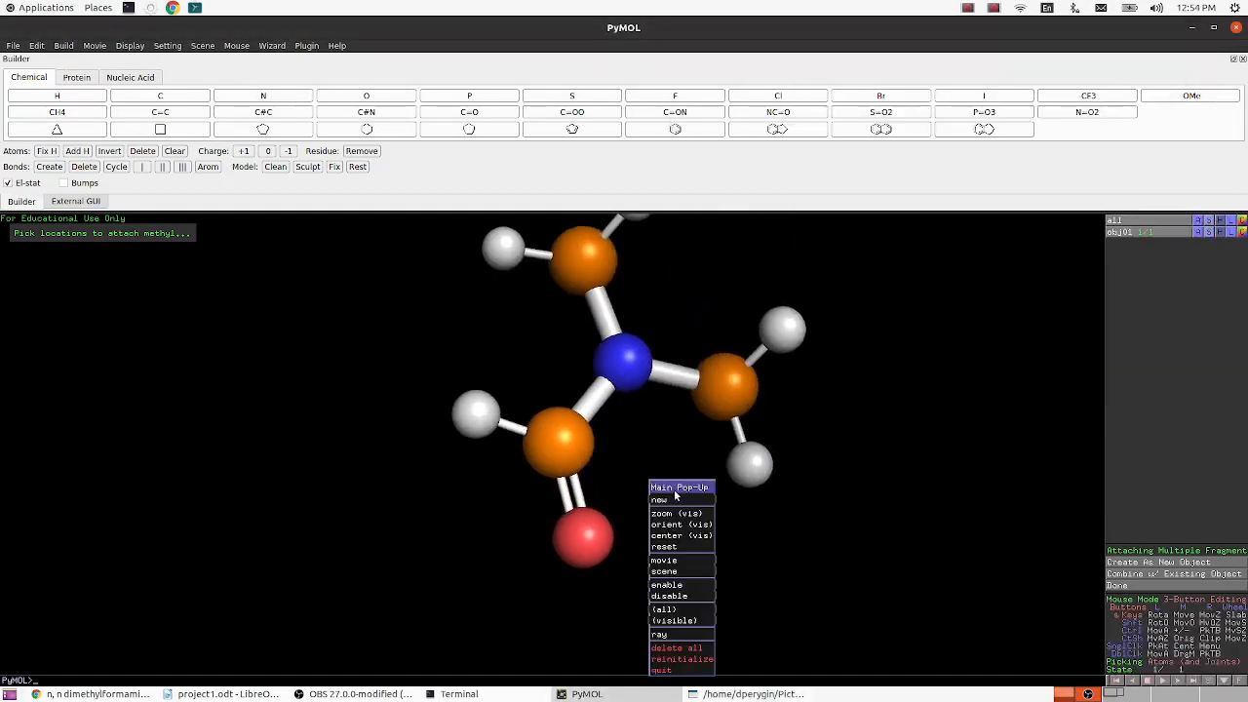
left_click(680, 528)
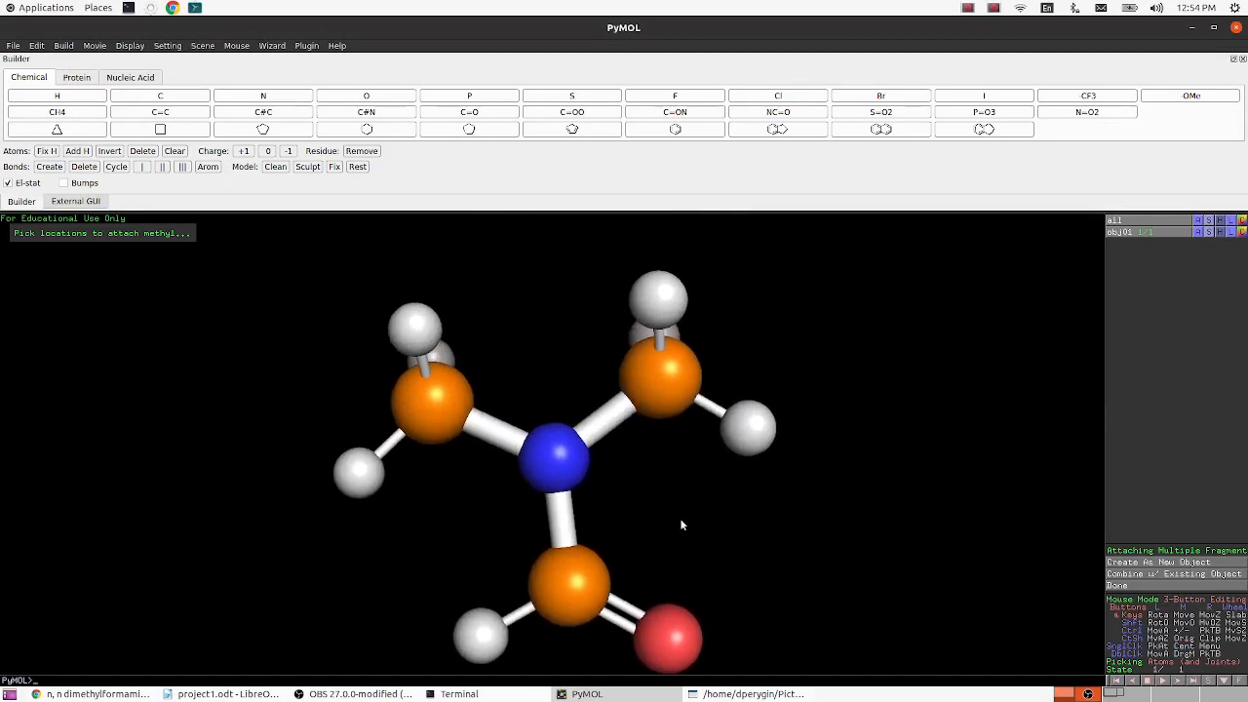
- Try moving the molecule and applying the zoom, orient and center commands to the visible atoms
right_click(794, 326)
left_click(805, 361)
left_click_drag(657, 460, 606, 539)
middle_click_drag(603, 539, 346, 547)
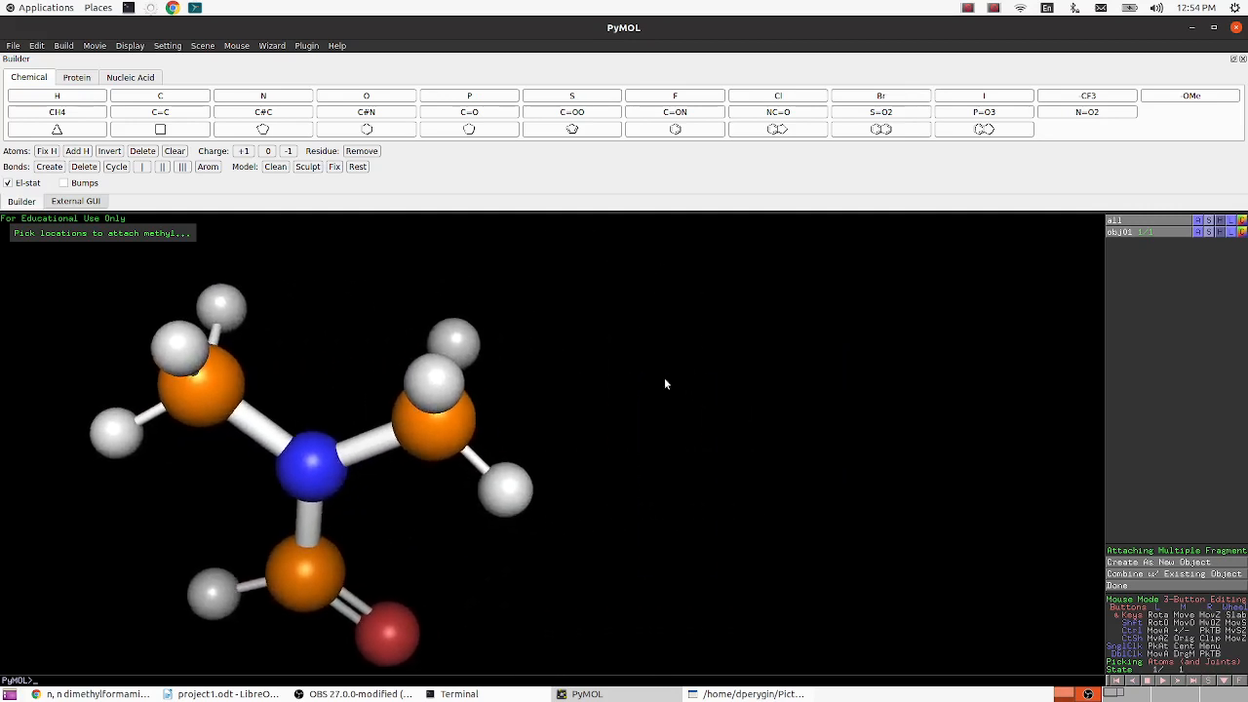
right_click(665, 382)
left_click(685, 414)
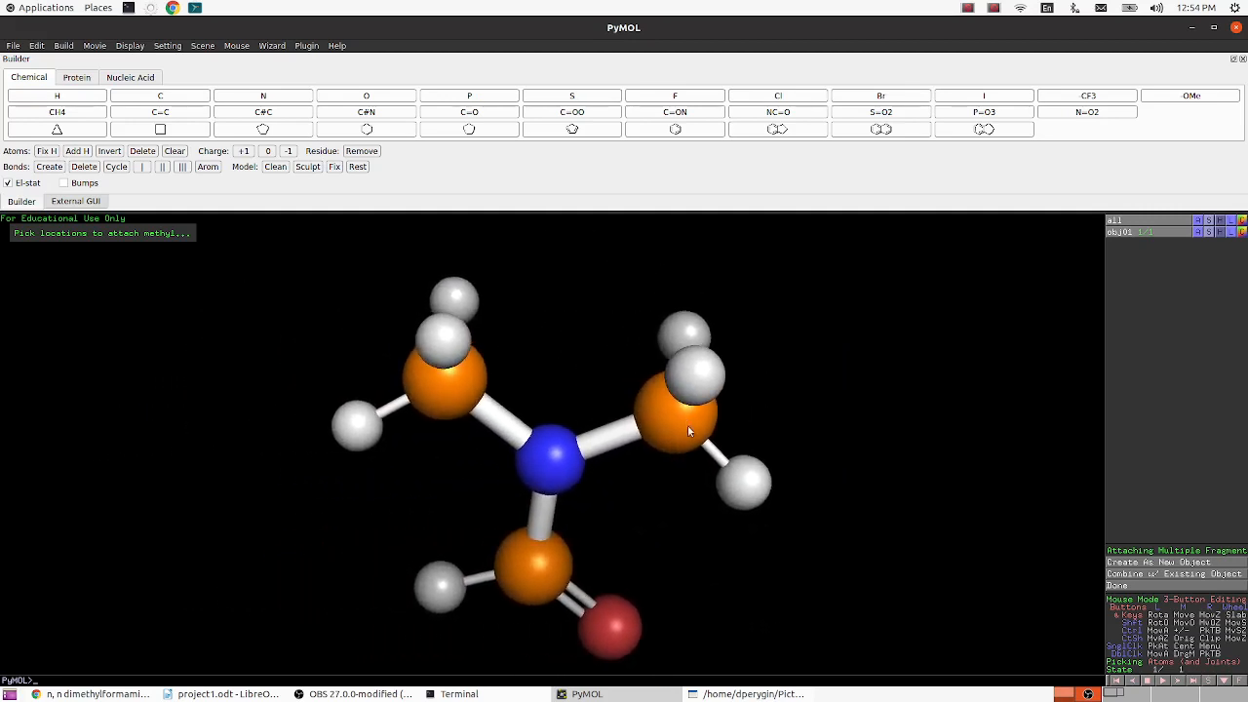
right_click(877, 363)
left_click(878, 405)
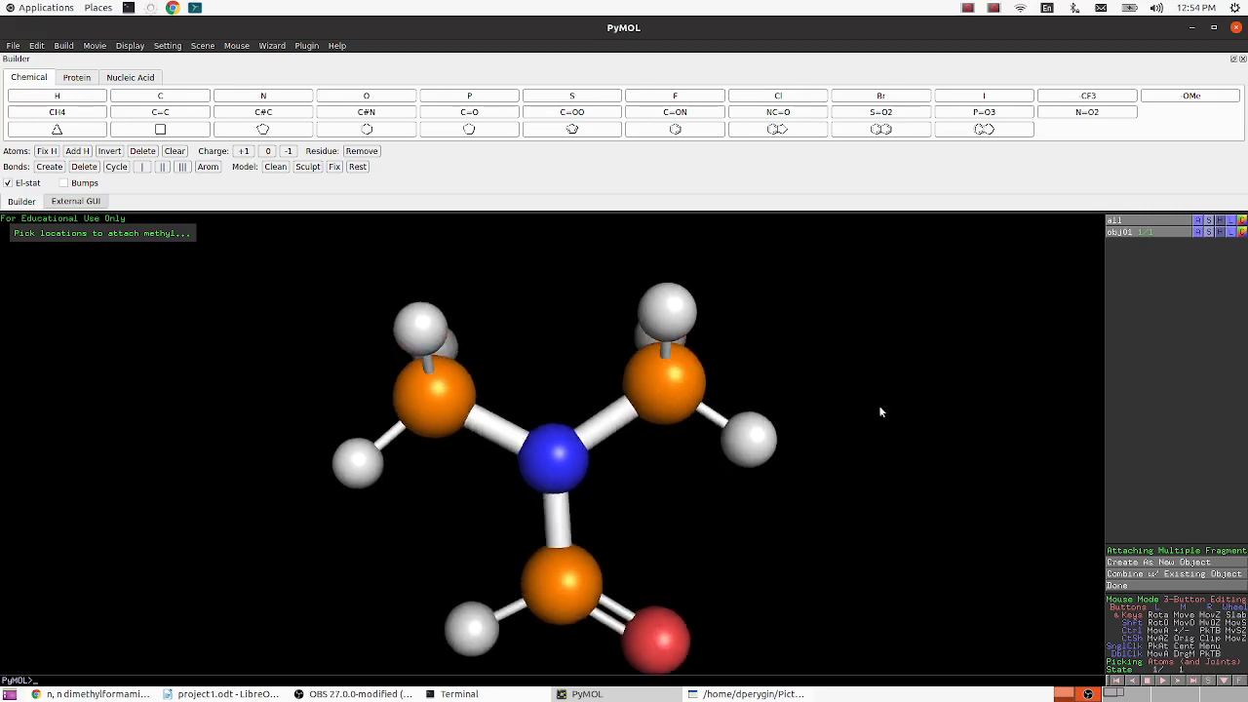
right_click(856, 357)
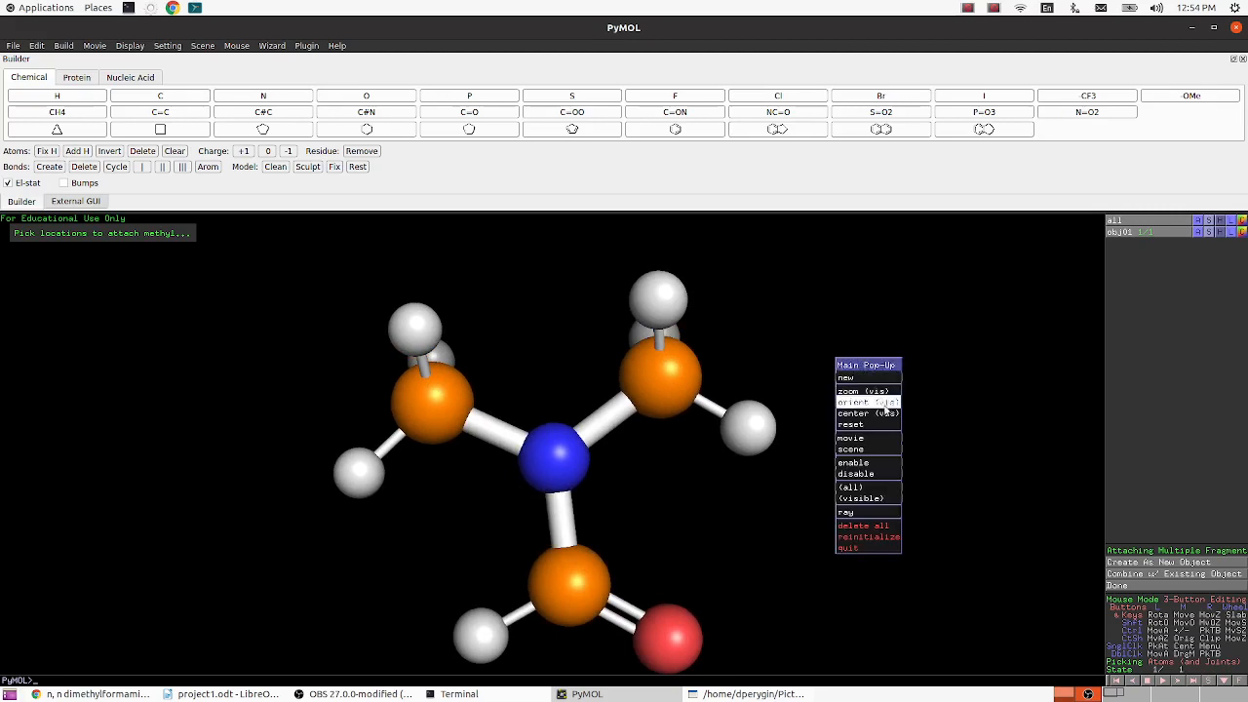
left_click(883, 413)
- Rotate the N,N-dimethylformamide model so the red oxygen points upward and the whole molecule fits in view
left_click_drag(718, 499, 561, 566)
left_click_drag(727, 270, 906, 528)
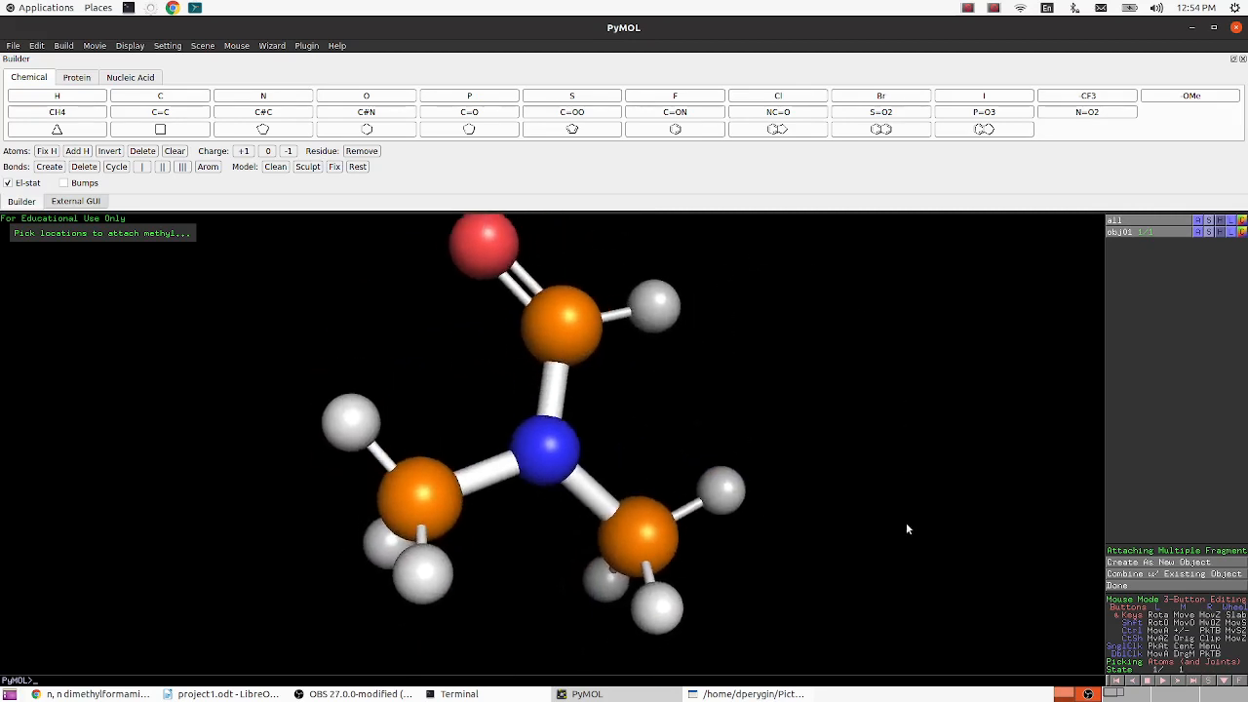
left_click_drag(747, 549, 670, 487)
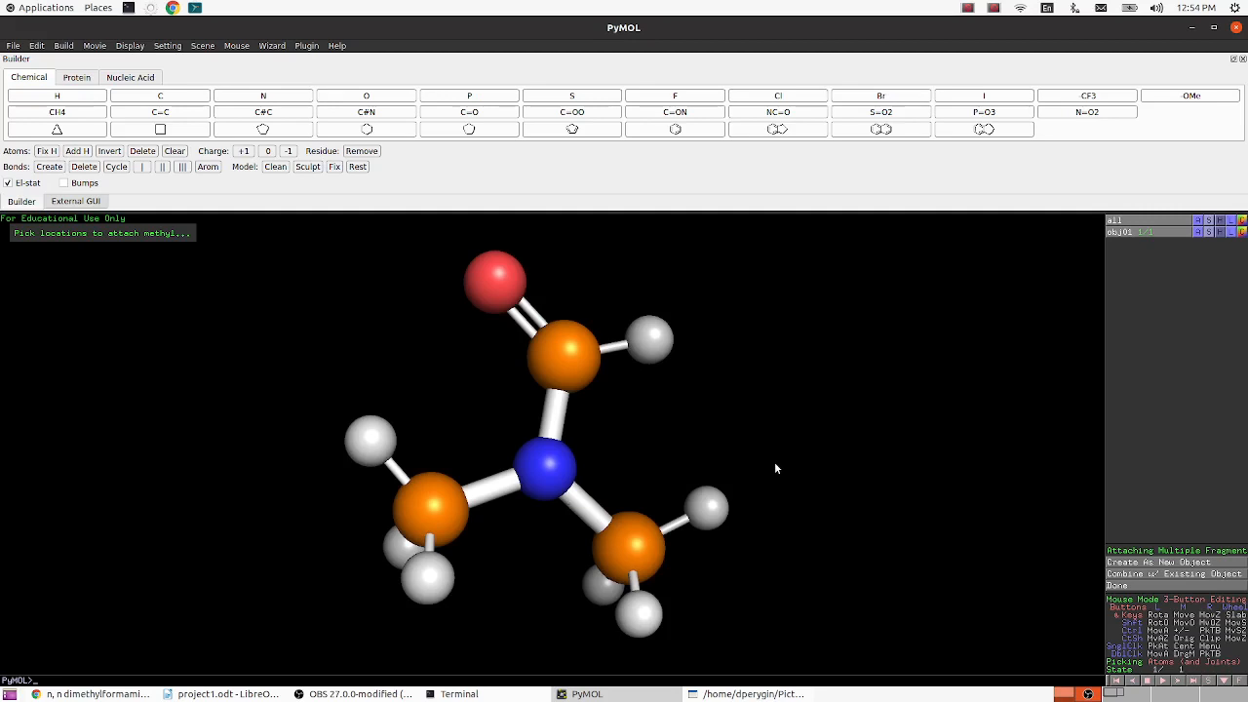
- Capture a rectangular screen selection of the rotated N,N-dimethylformamide model with Shutter
left_click(773, 693)
left_click(738, 121)
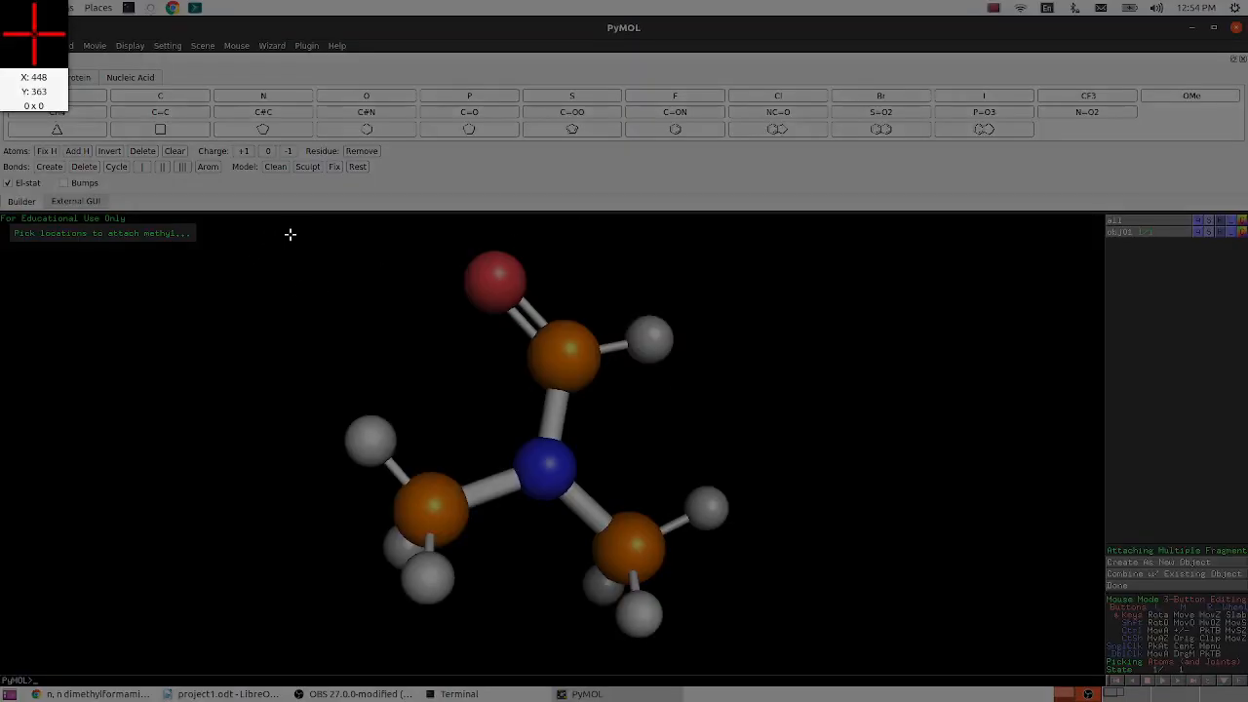
left_click_drag(290, 232, 792, 660)
key("Return")
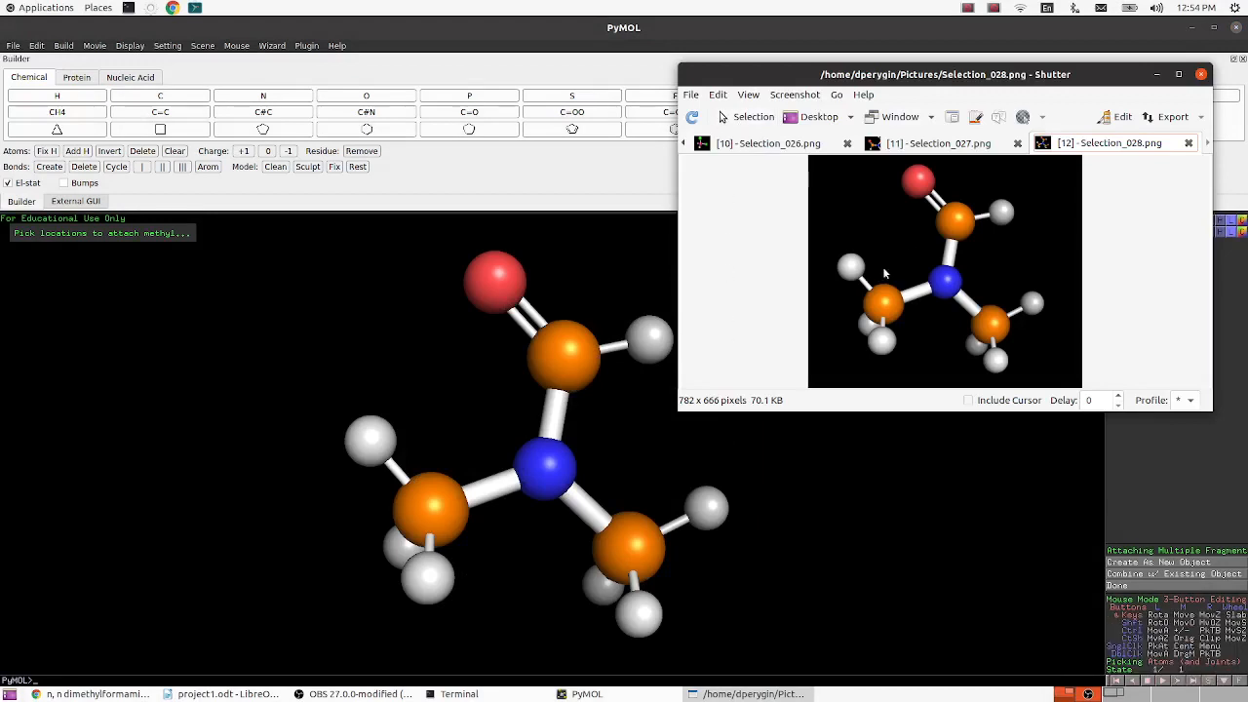
- Copy the new capture and paste it into project1.odt in Writer, under the heading "5. N, N dimethyl formamide"
key("ctrl+c")
left_click(222, 693)
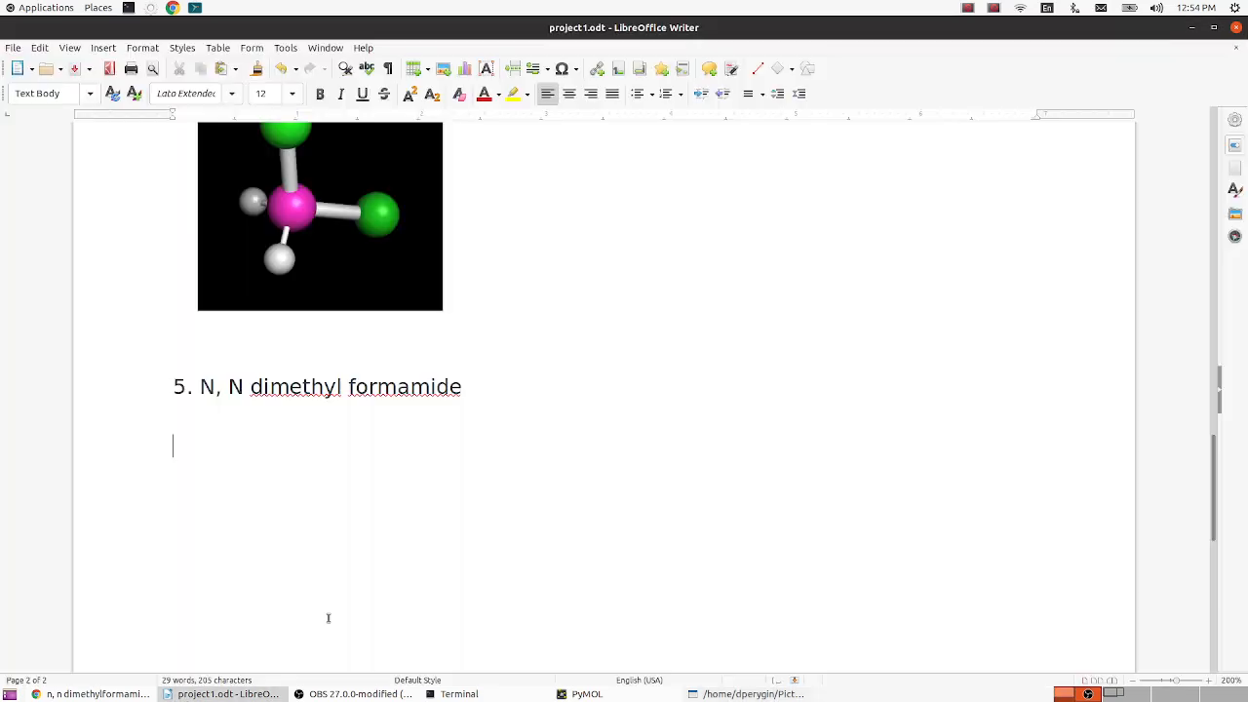
key("ctrl+v")
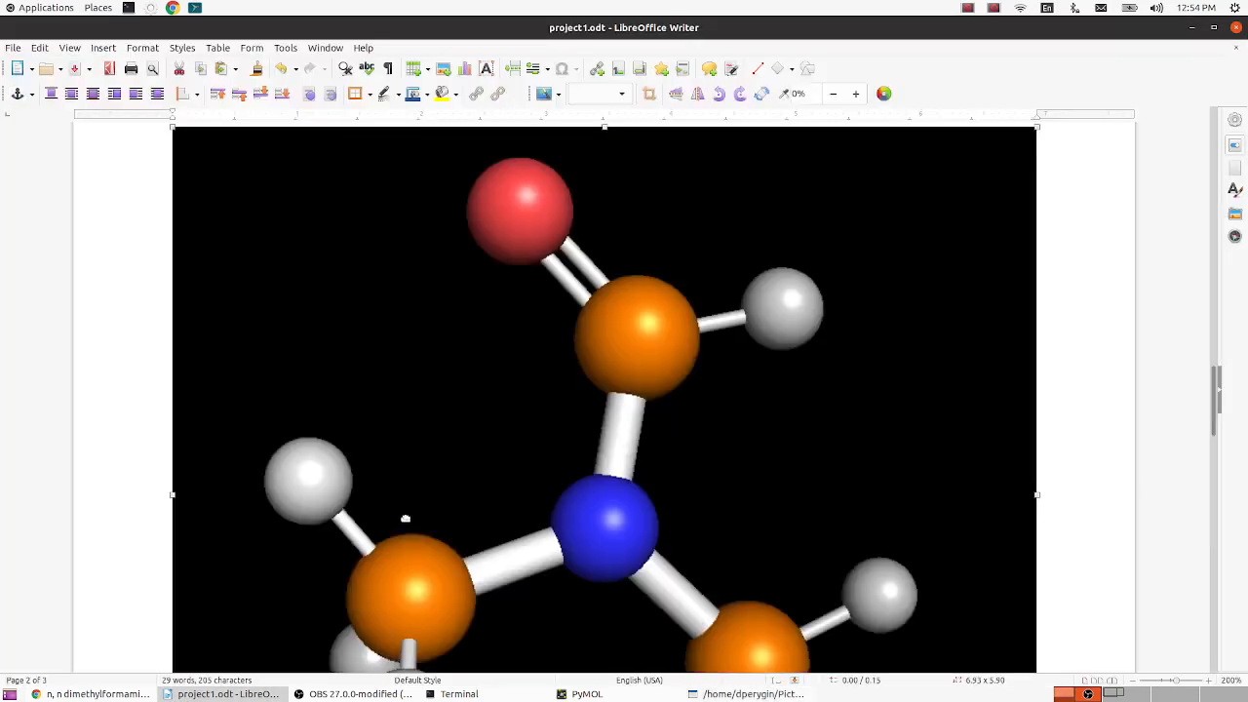
- Shrink the pasted molecule image to about 2.92 × 2.48 and place it at the left margin below its heading
scroll(844, 514, "down", 6)
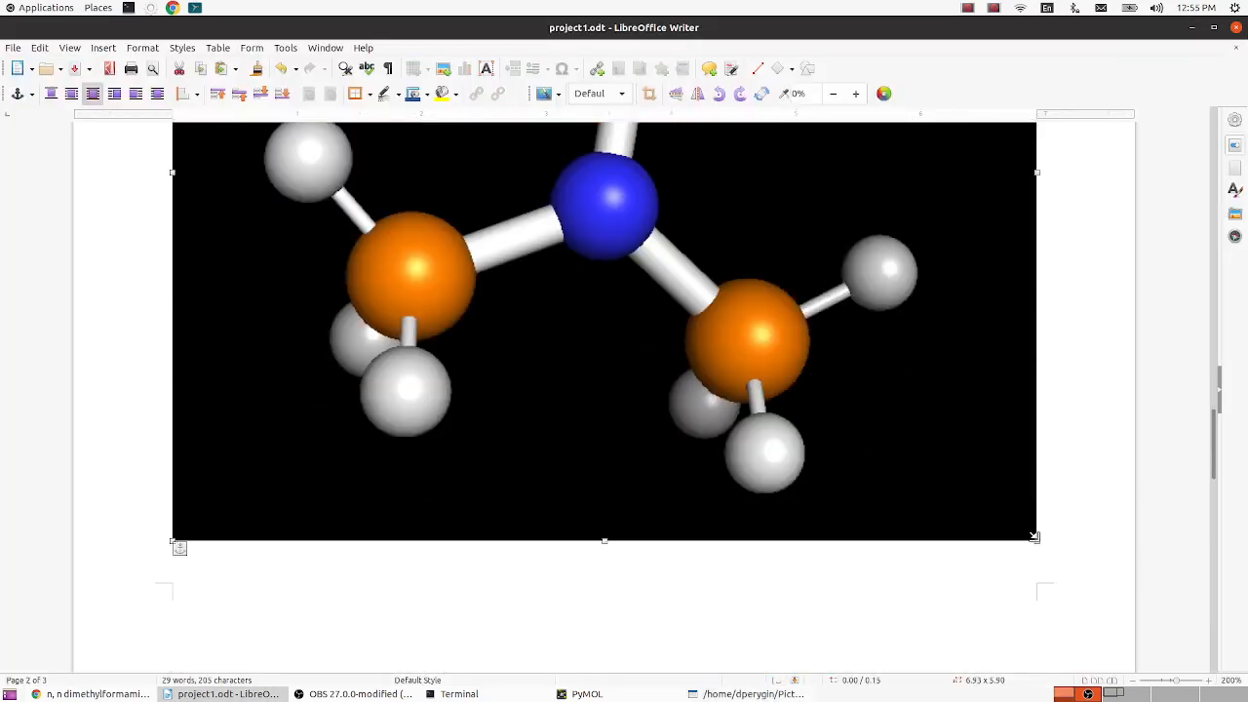
left_click_drag(1034, 538, 449, 159)
scroll(498, 292, "up", 4)
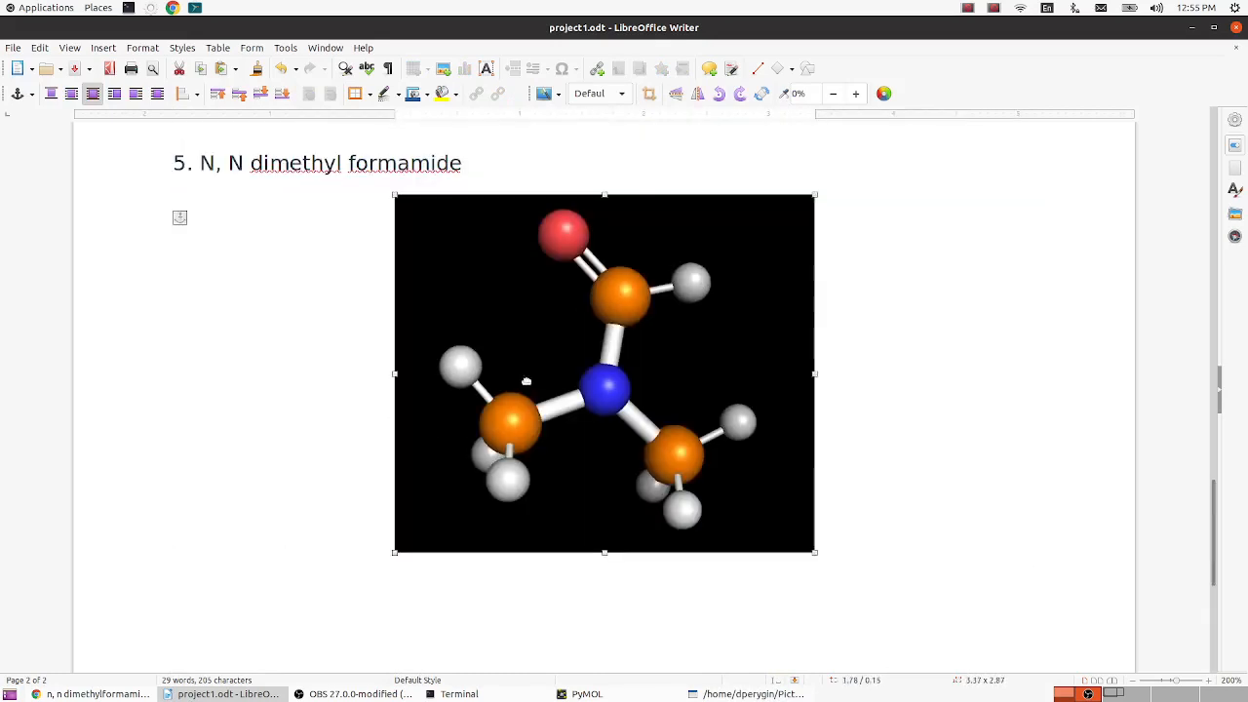
left_click_drag(527, 381, 351, 393)
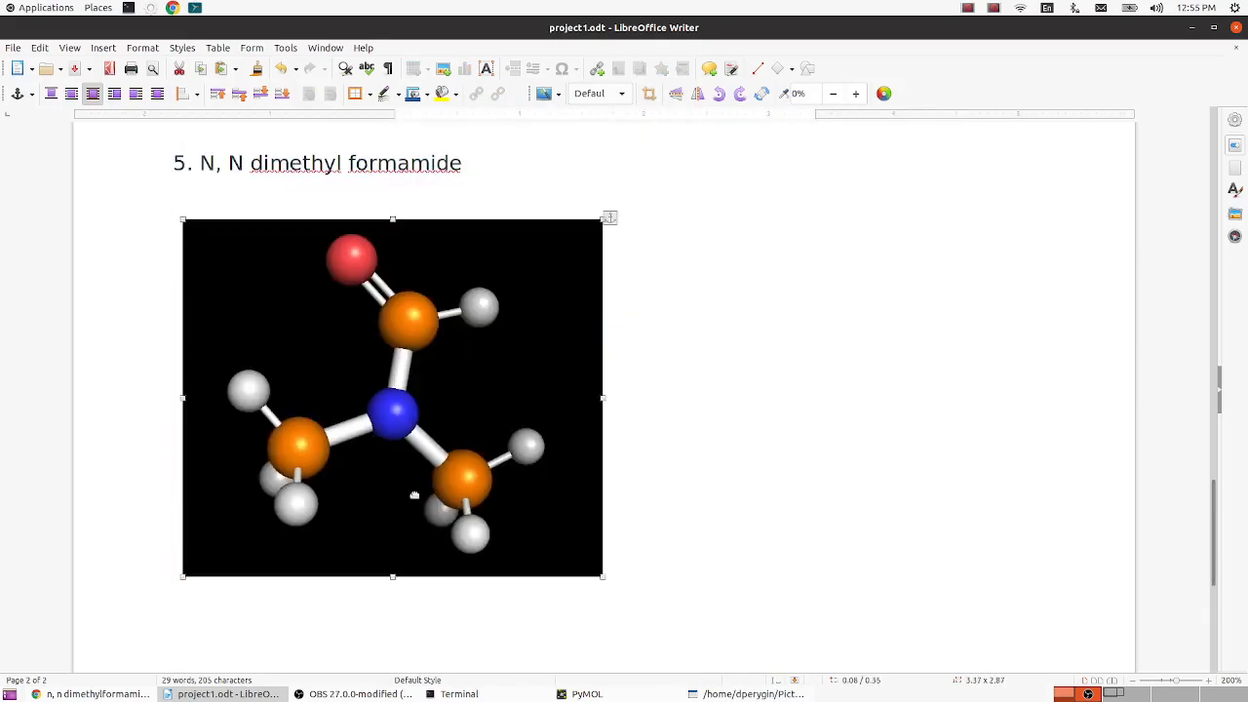
left_click_drag(602, 575, 499, 527)
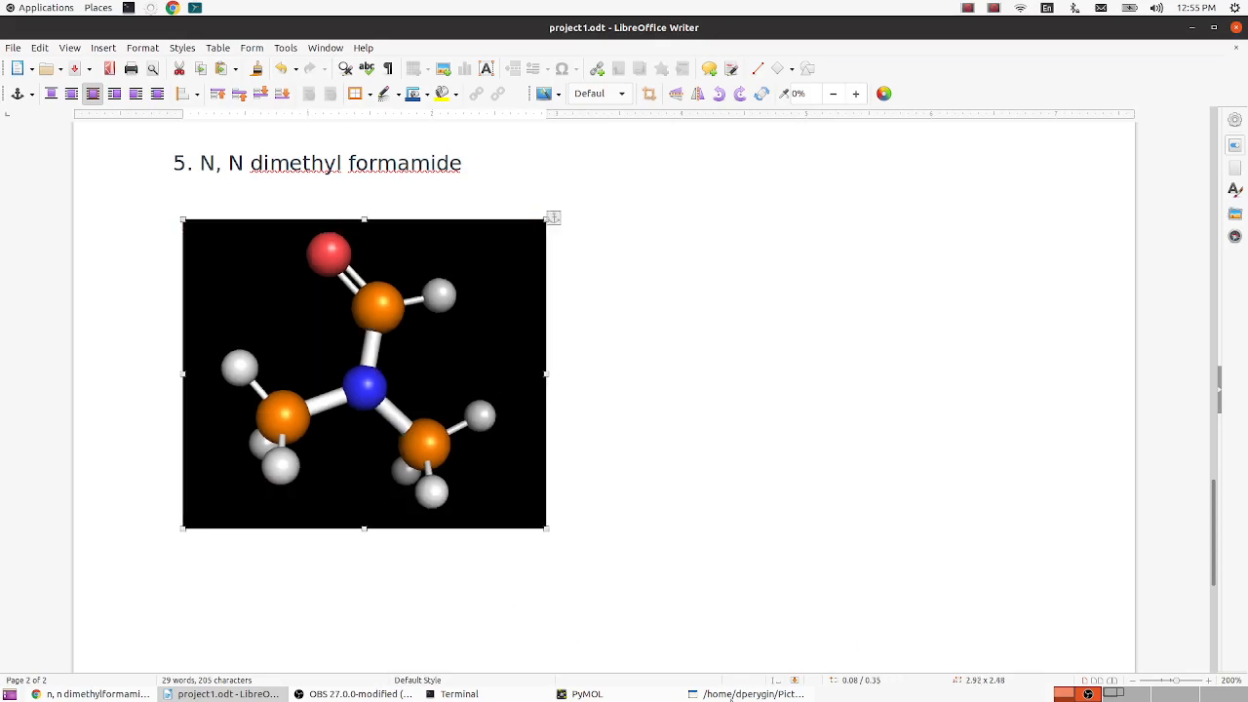
- Switch back to PyMOL and examine the N,N-dimethylformamide model by rotating, moving and zooming it
left_click(588, 694)
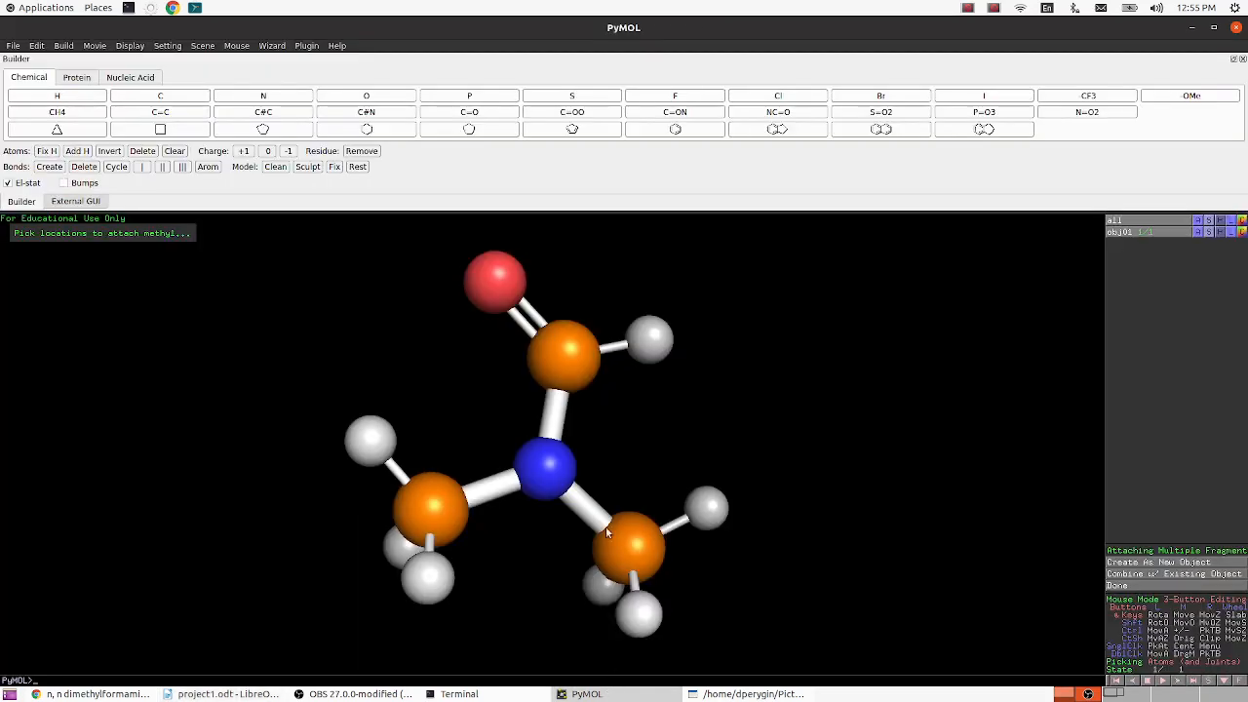
right_click(772, 362)
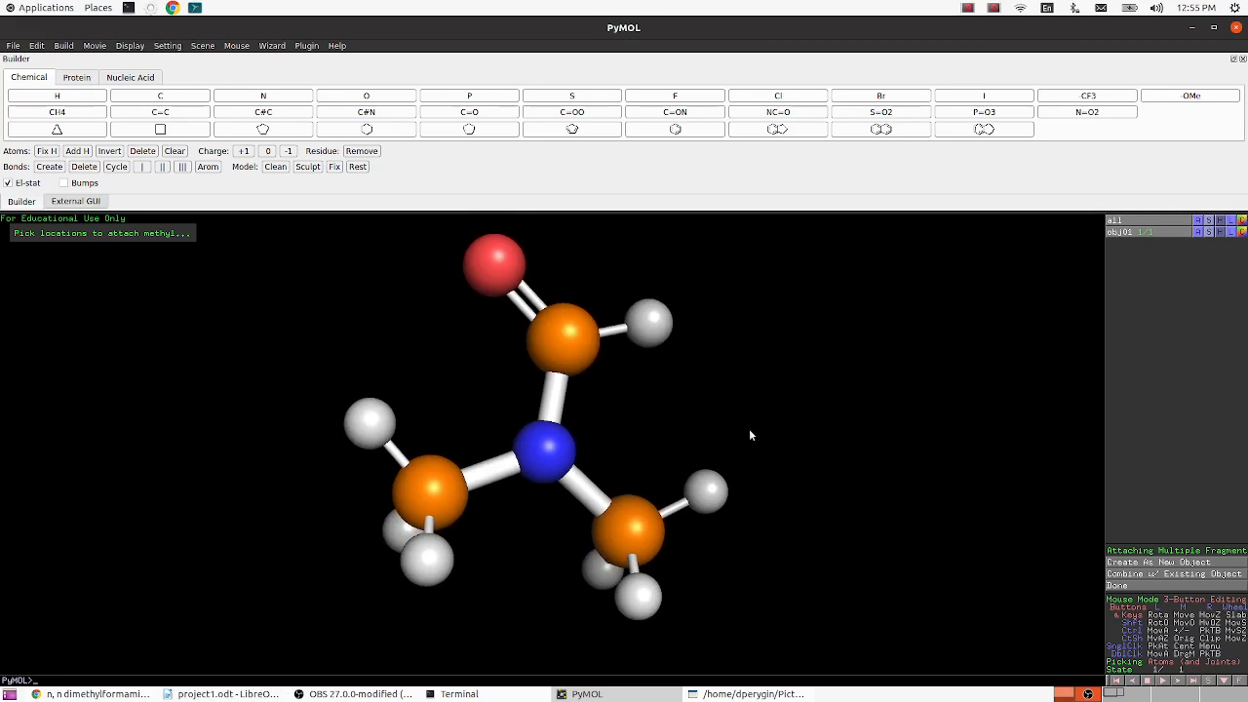
right_click_drag(749, 430, 714, 401)
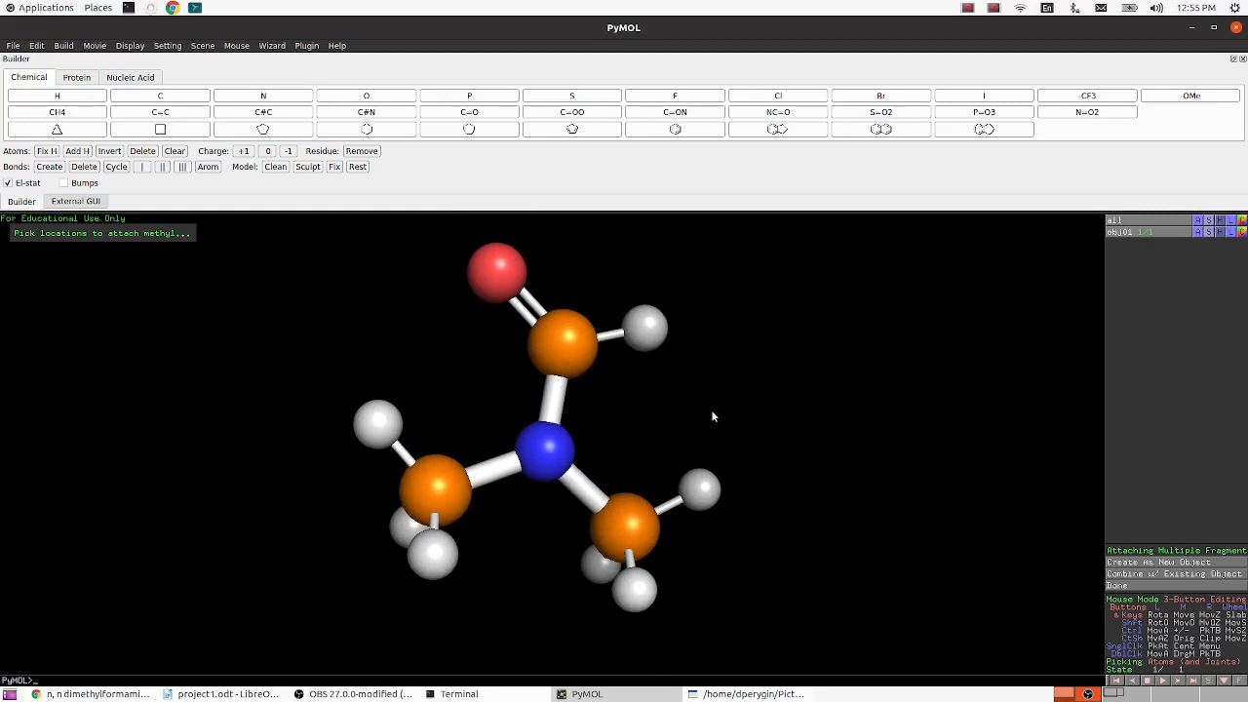
left_click_drag(711, 409, 666, 367)
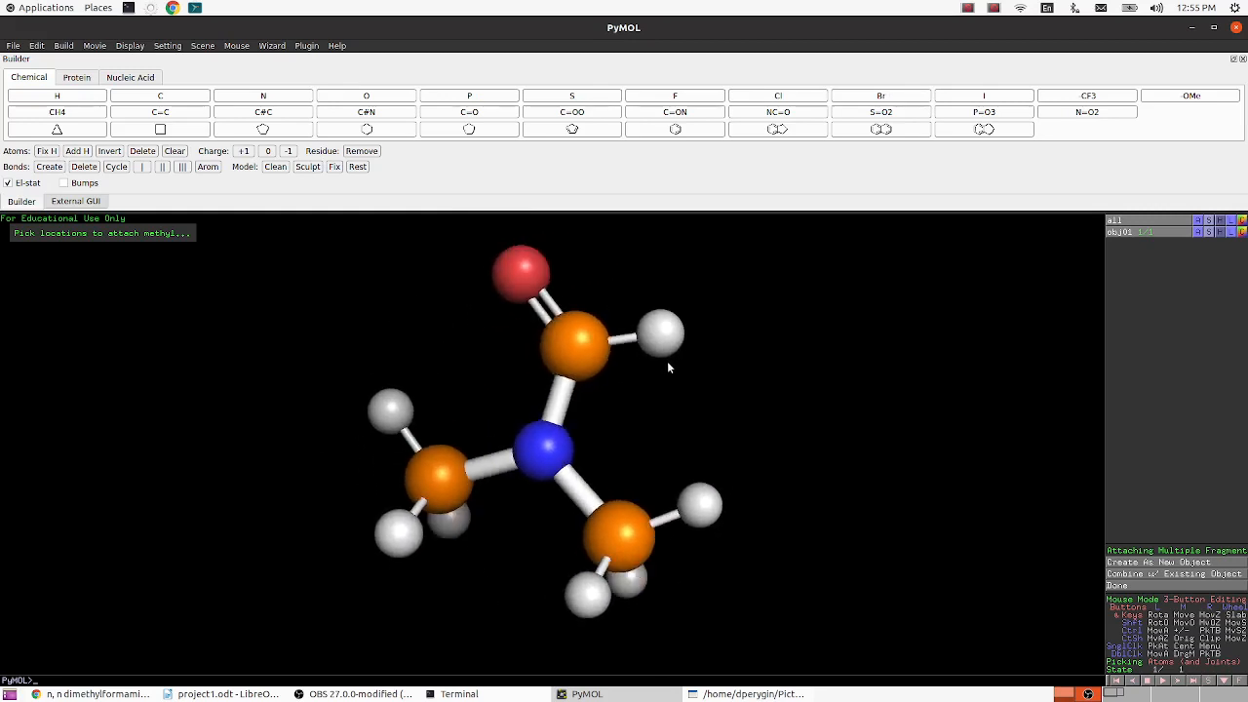
middle_click_drag(669, 362, 597, 377)
right_click_drag(623, 357, 626, 418)
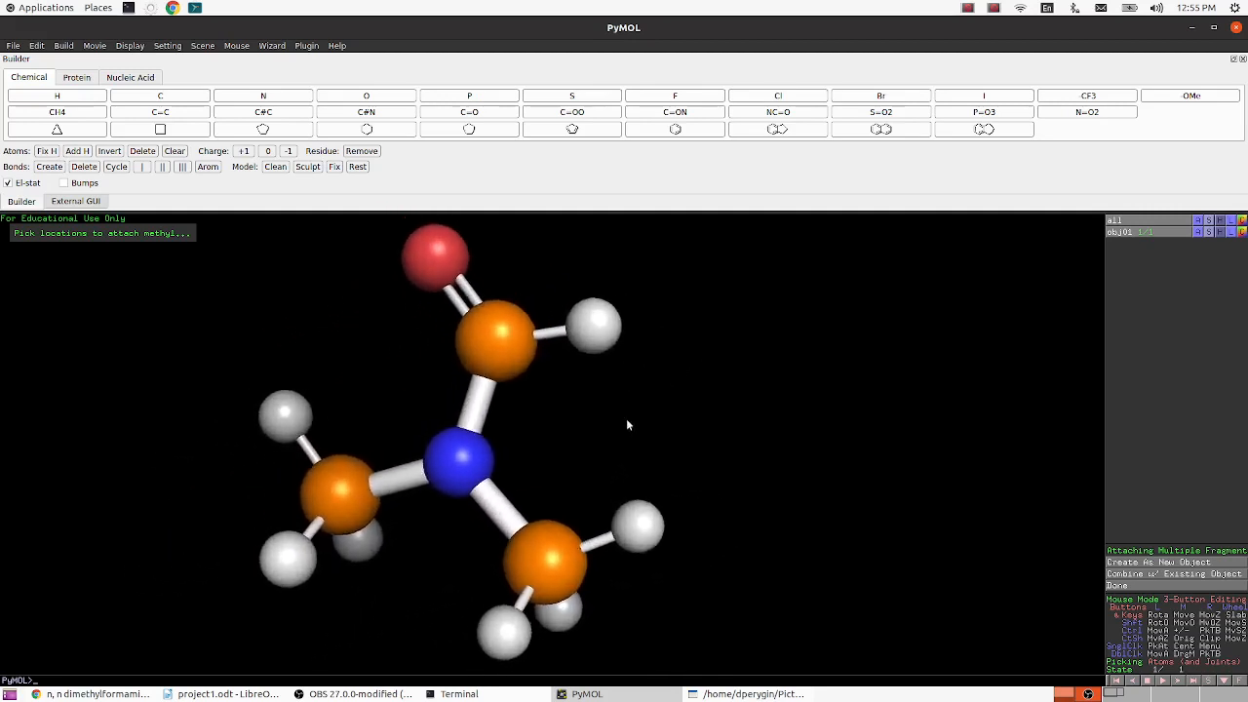
middle_click_drag(624, 393, 662, 384)
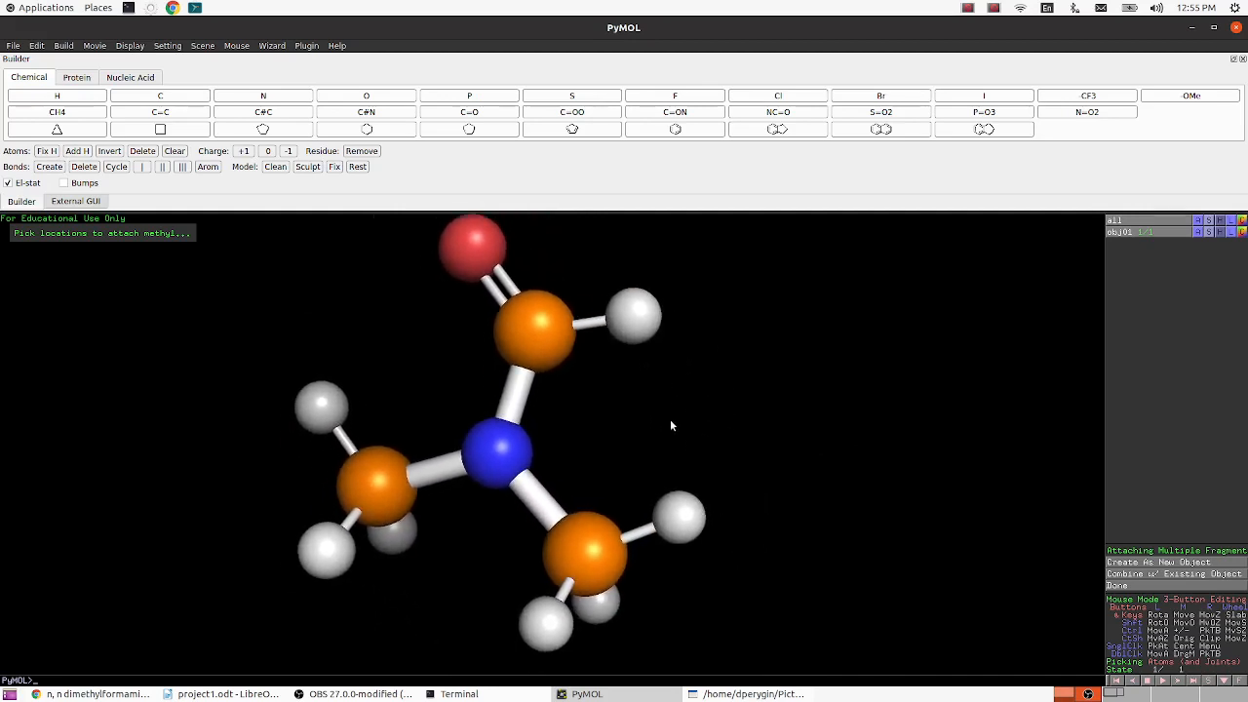
mouse_move(672, 426)
left_mouse_down()
mouse_move(654, 493)
mouse_move(721, 281)
mouse_move(708, 429)
mouse_move(626, 487)
mouse_move(677, 410)
mouse_move(673, 422)
left_mouse_up()
- Zoom, orient and center the view on the visible atoms while the molecule is inspected
right_click(785, 364)
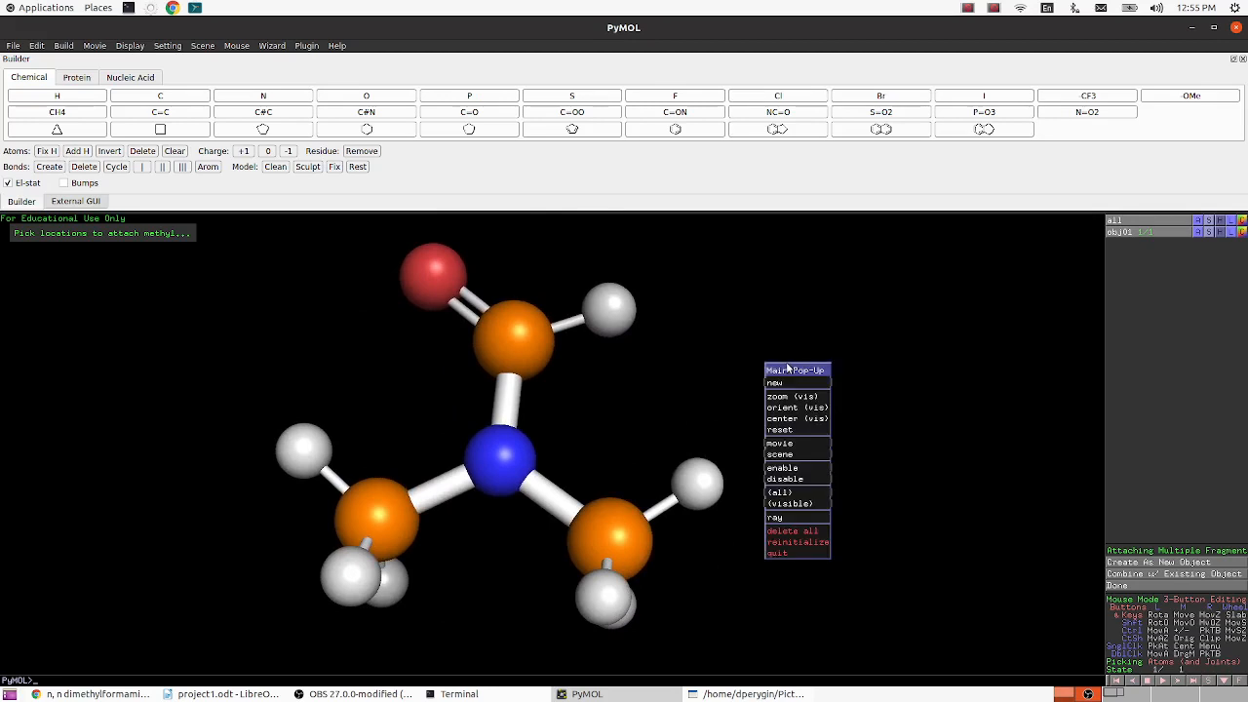
left_click(792, 397)
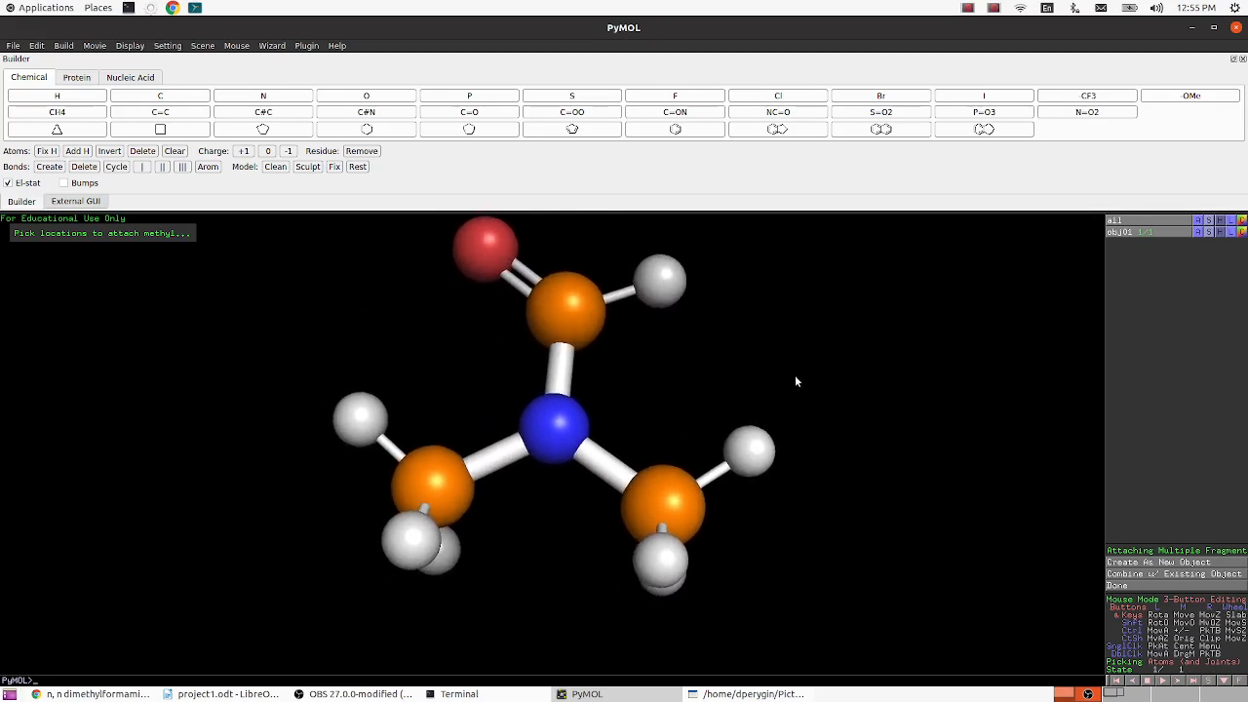
right_click(794, 374)
left_click(812, 419)
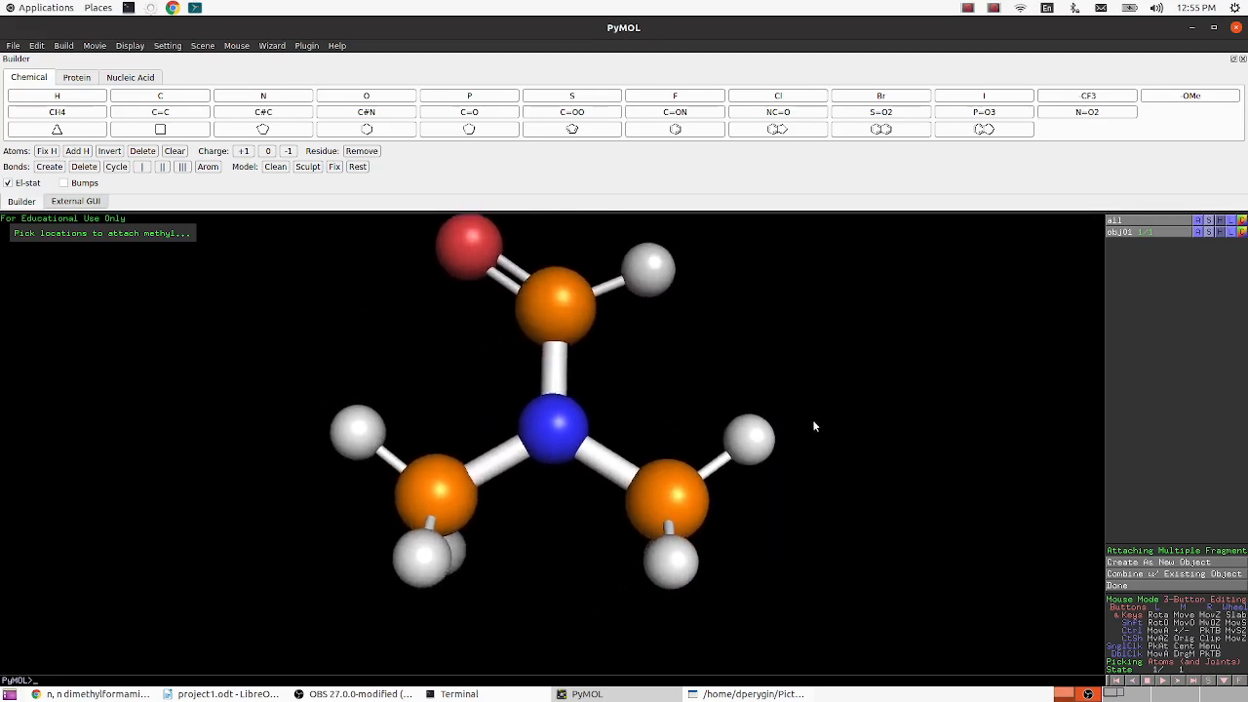
right_click(817, 389)
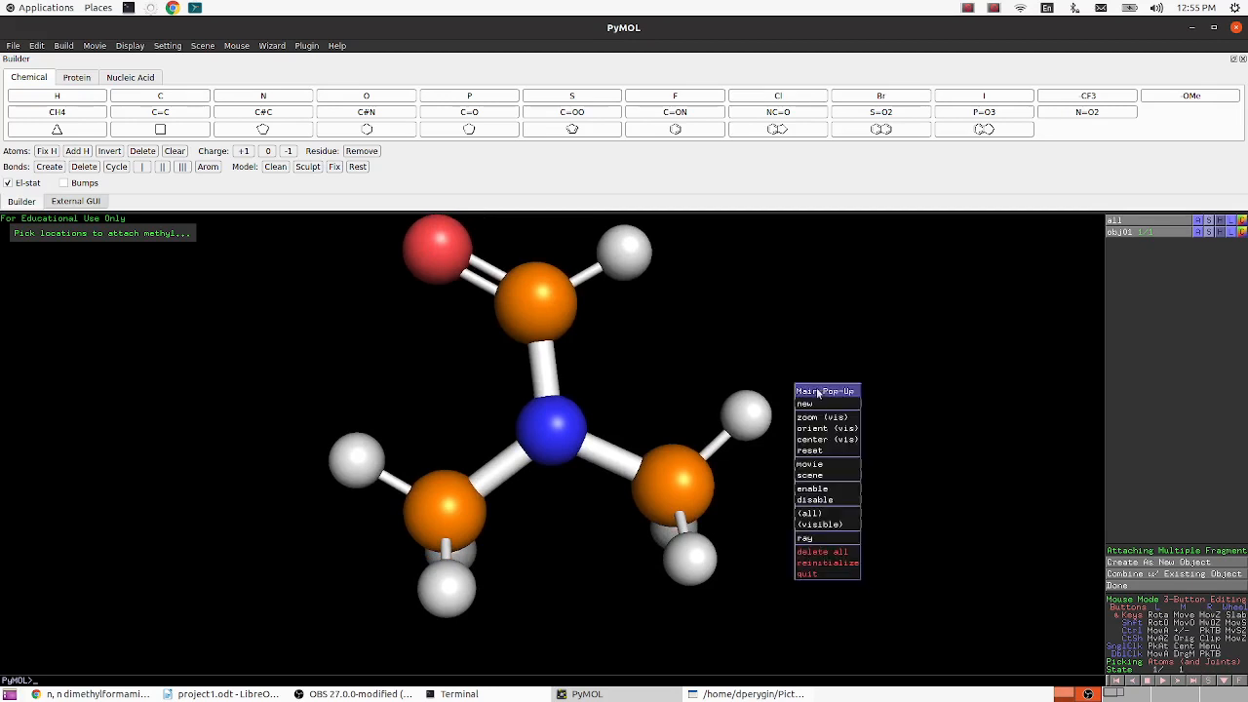
left_click(819, 440)
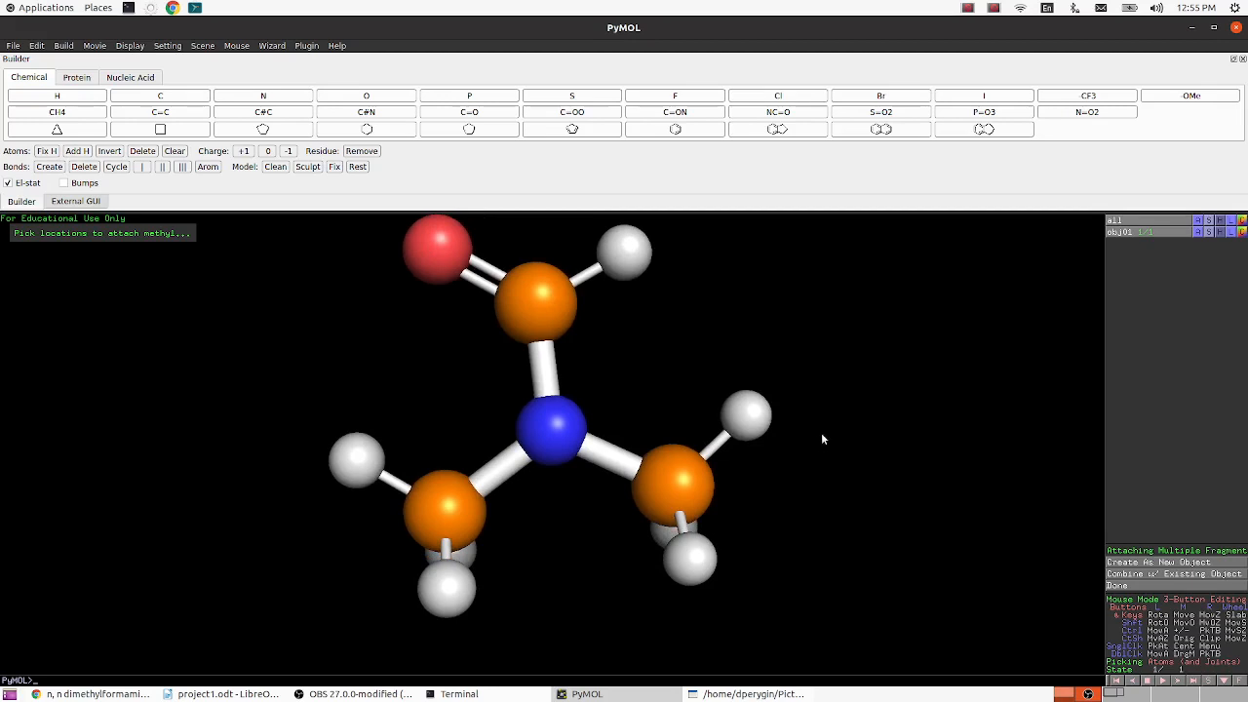